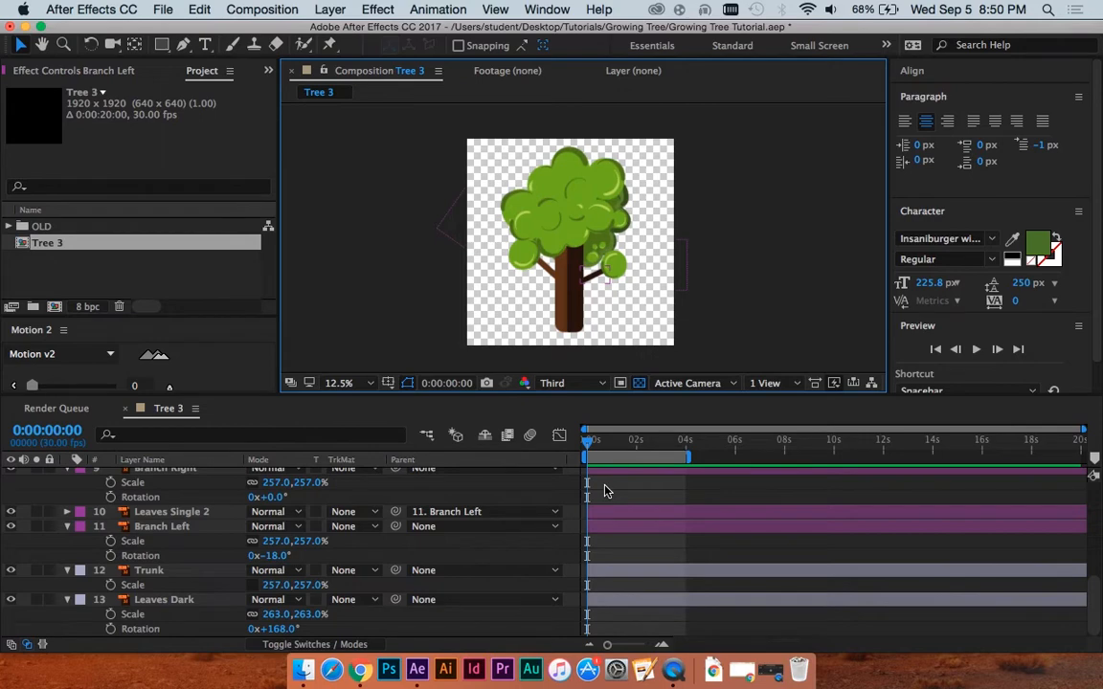
# Step: Examine the tree's separate parts in the composition by selecting the leaf clusters, single leaves and trunk
pyautogui.press('.')
pyautogui.press('space')
pyautogui.moveTo(599, 200); pyautogui.dragTo(606, 164)
pyautogui.moveTo(596, 239); pyautogui.dragTo(609, 280)
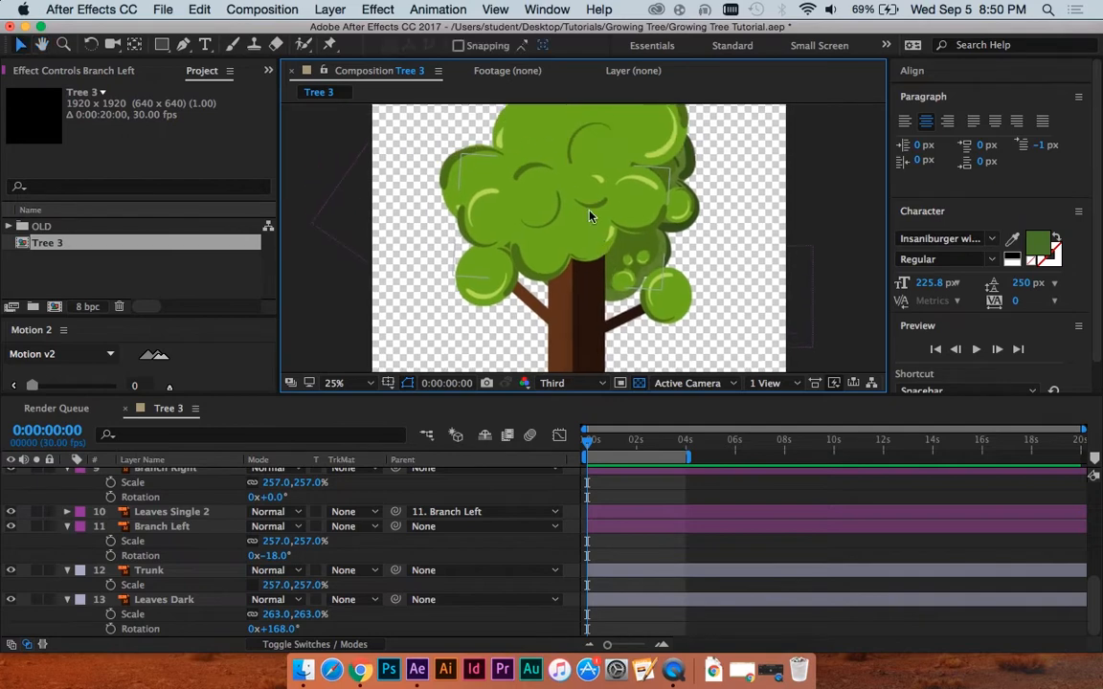
pyautogui.moveTo(590, 216); pyautogui.dragTo(582, 226)
pyautogui.click(518, 199)
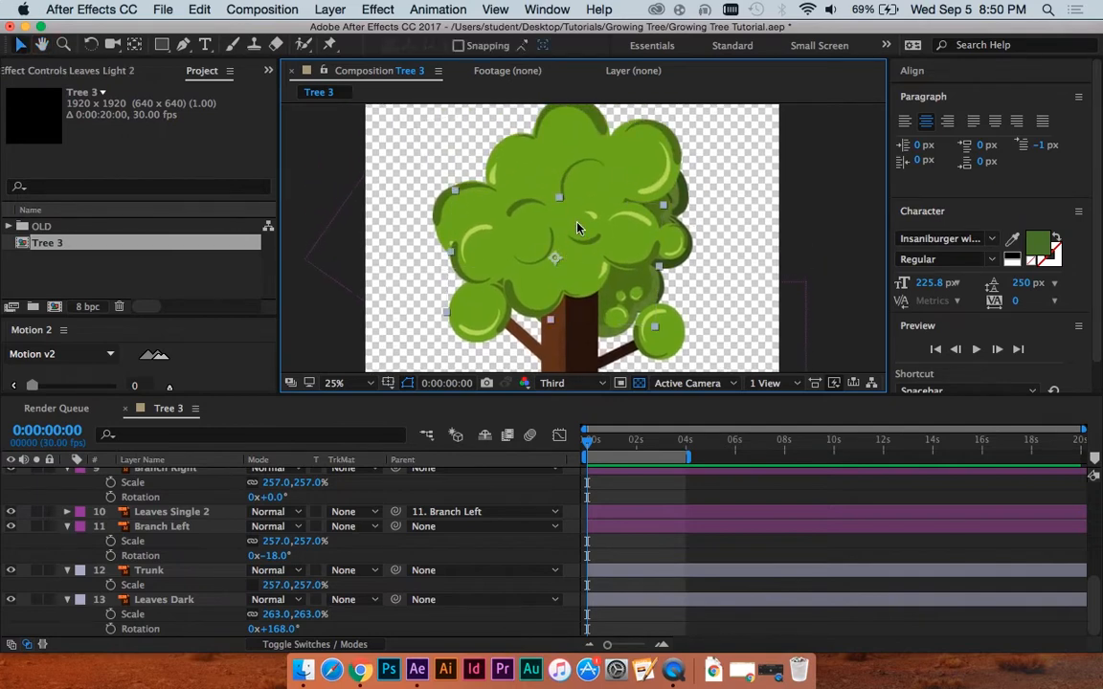
pyautogui.click(567, 135)
pyautogui.click(468, 308)
pyautogui.click(667, 327)
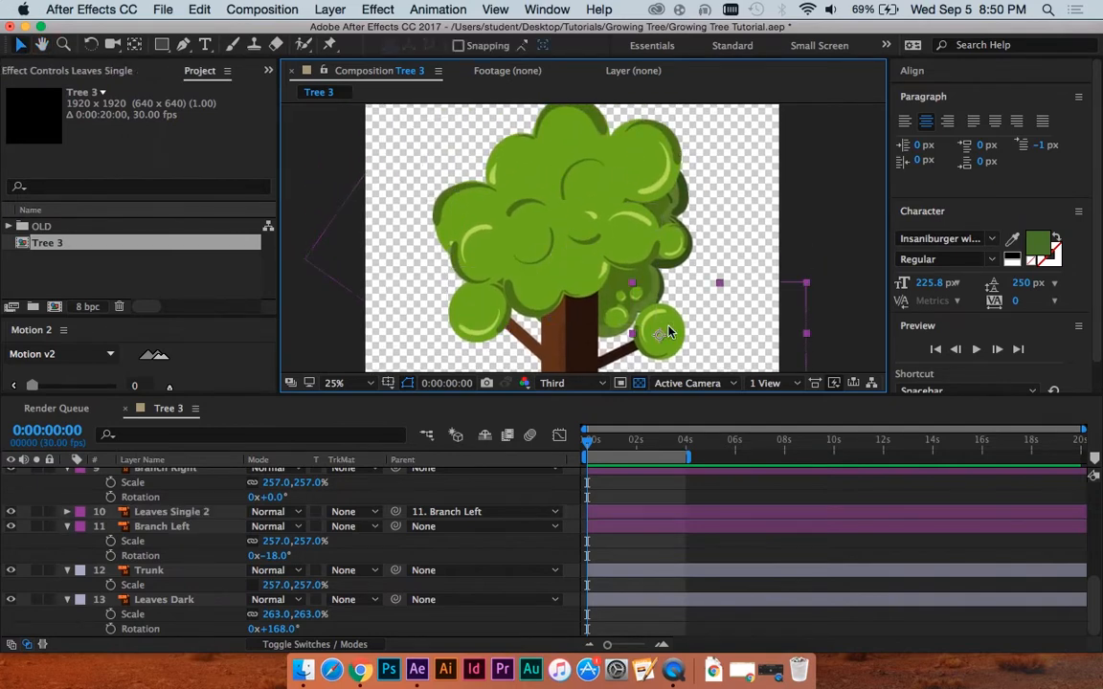
pyautogui.moveTo(610, 240); pyautogui.dragTo(602, 158)
pyautogui.click(571, 292)
pyautogui.moveTo(598, 219); pyautogui.dragTo(566, 320)
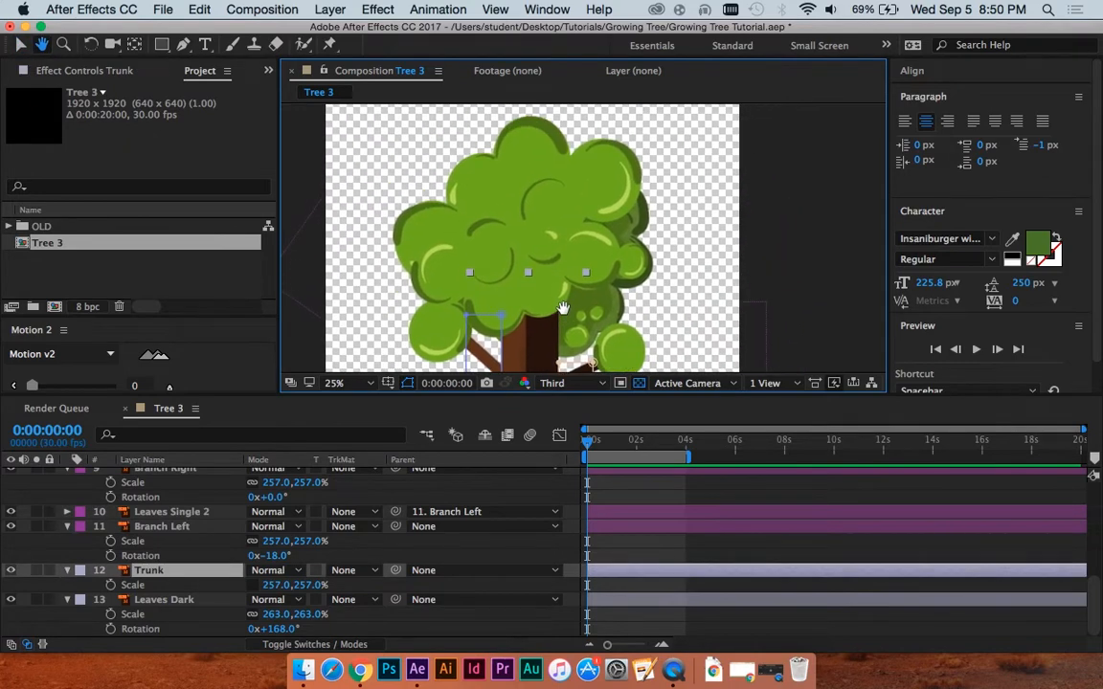
pyautogui.click(633, 262)
pyautogui.click(567, 215)
pyautogui.moveTo(590, 267); pyautogui.dragTo(540, 258)
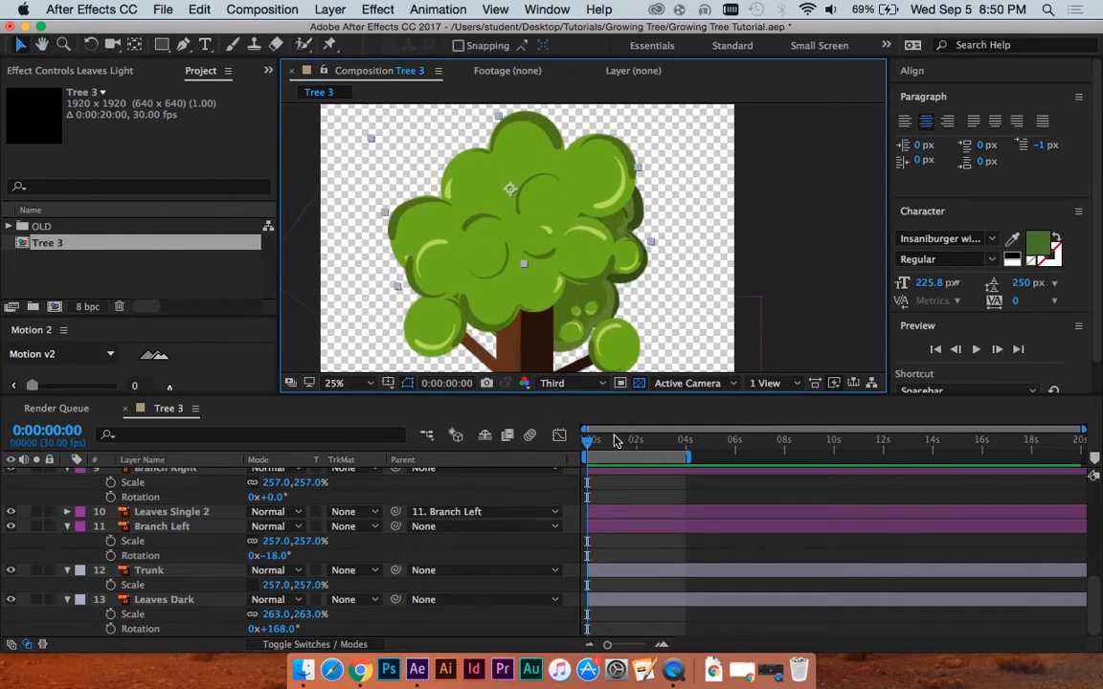
# Step: Try moving the Leaves Light cluster up and away from the tree, and undo the move
pyautogui.moveTo(619, 442); pyautogui.dragTo(580, 448)
pyautogui.moveTo(596, 244); pyautogui.dragTo(589, 215)
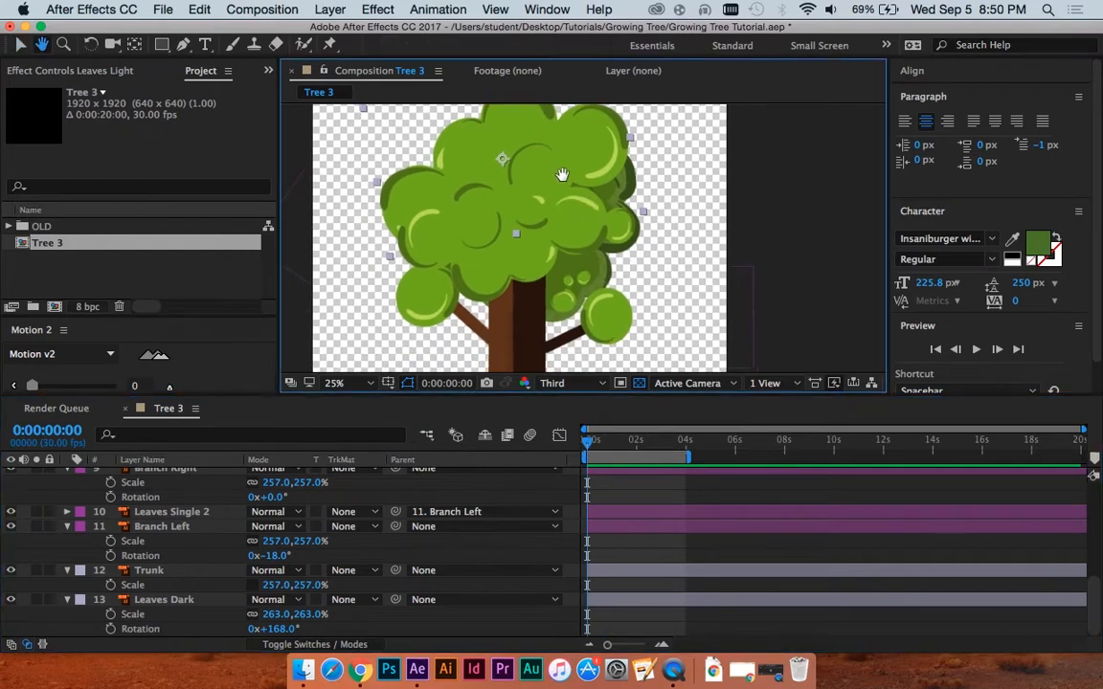
pyautogui.moveTo(561, 265); pyautogui.dragTo(578, 285)
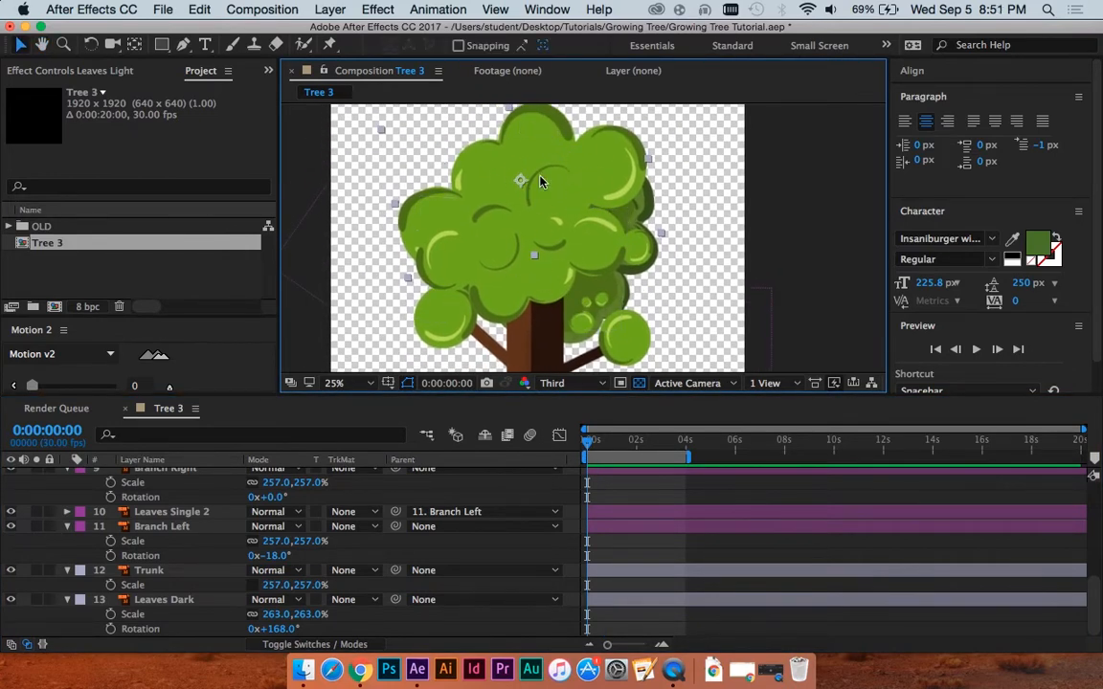
pyautogui.moveTo(539, 182); pyautogui.dragTo(508, 139)
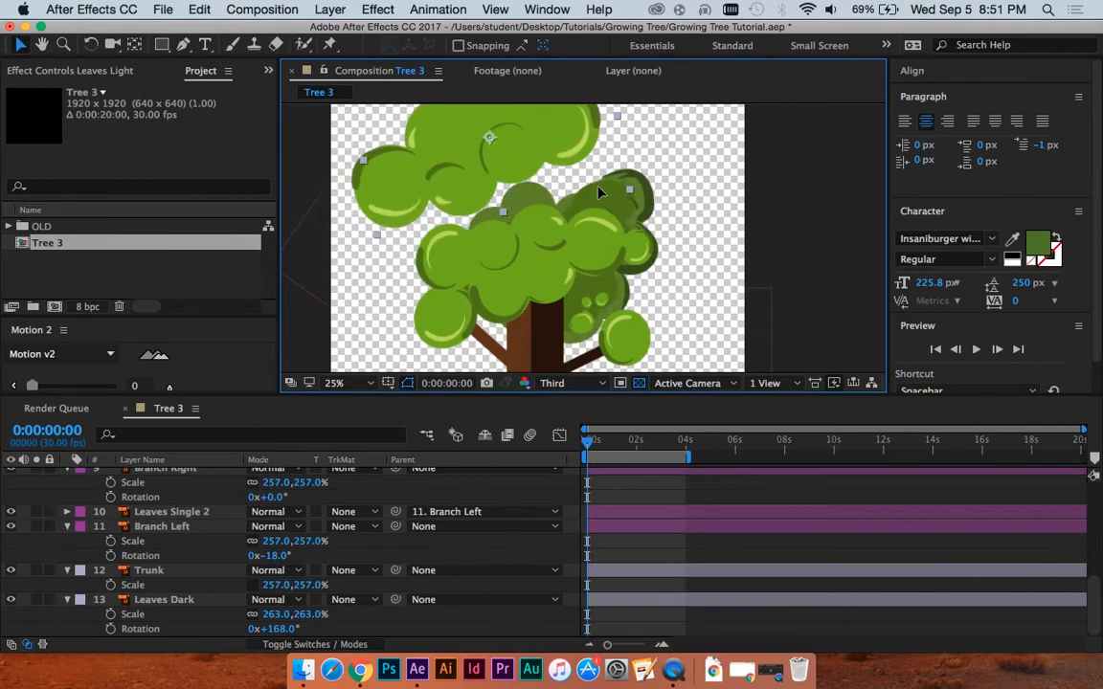
pyautogui.moveTo(598, 193); pyautogui.dragTo(560, 198)
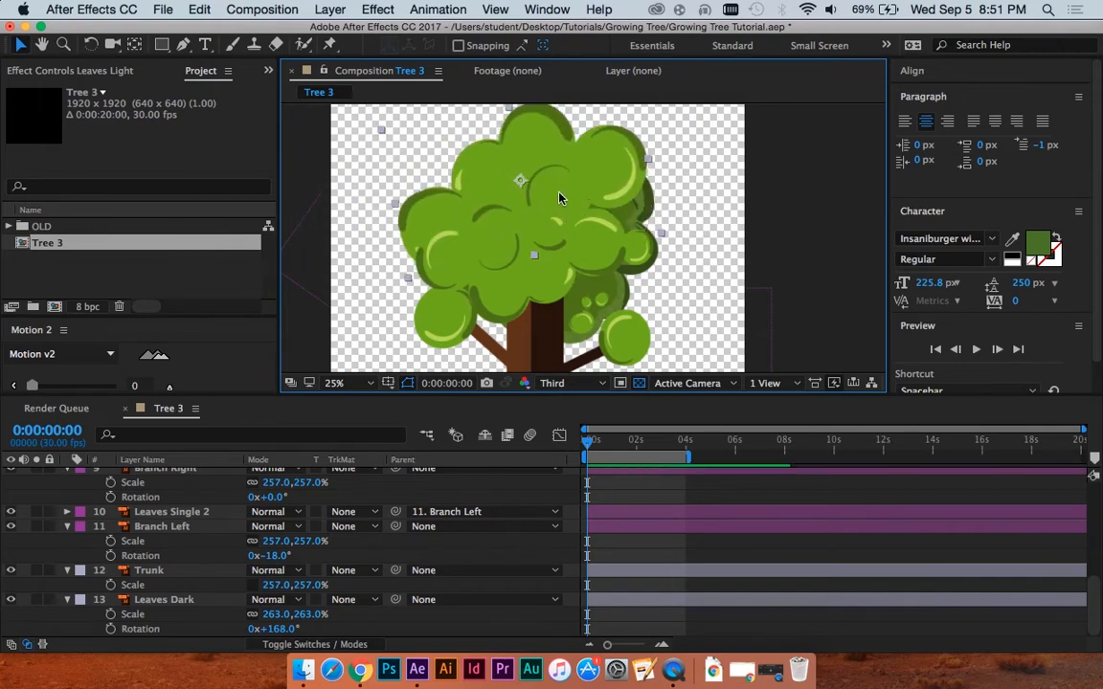
# Step: Examine the assembled tree from the foliage and branches down to the base of the trunk
pyautogui.click(658, 497)
pyautogui.press('space')
pyautogui.moveTo(615, 253); pyautogui.dragTo(530, 239)
pyautogui.press('space')
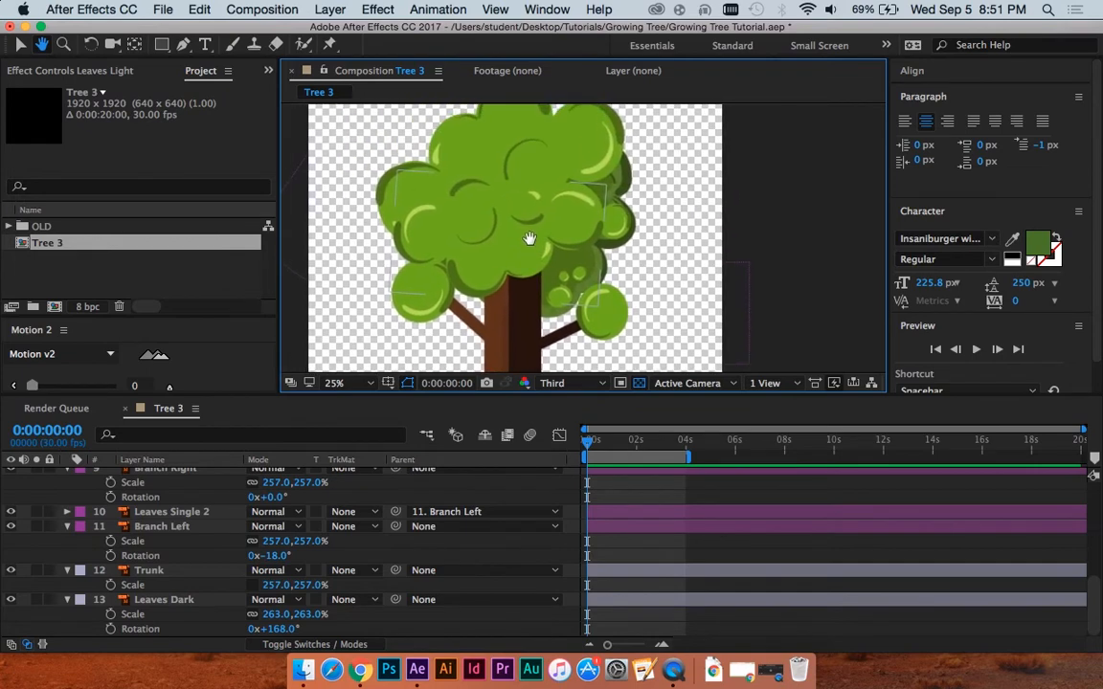
pyautogui.press('v')
pyautogui.scroll(-3, 548, 265)
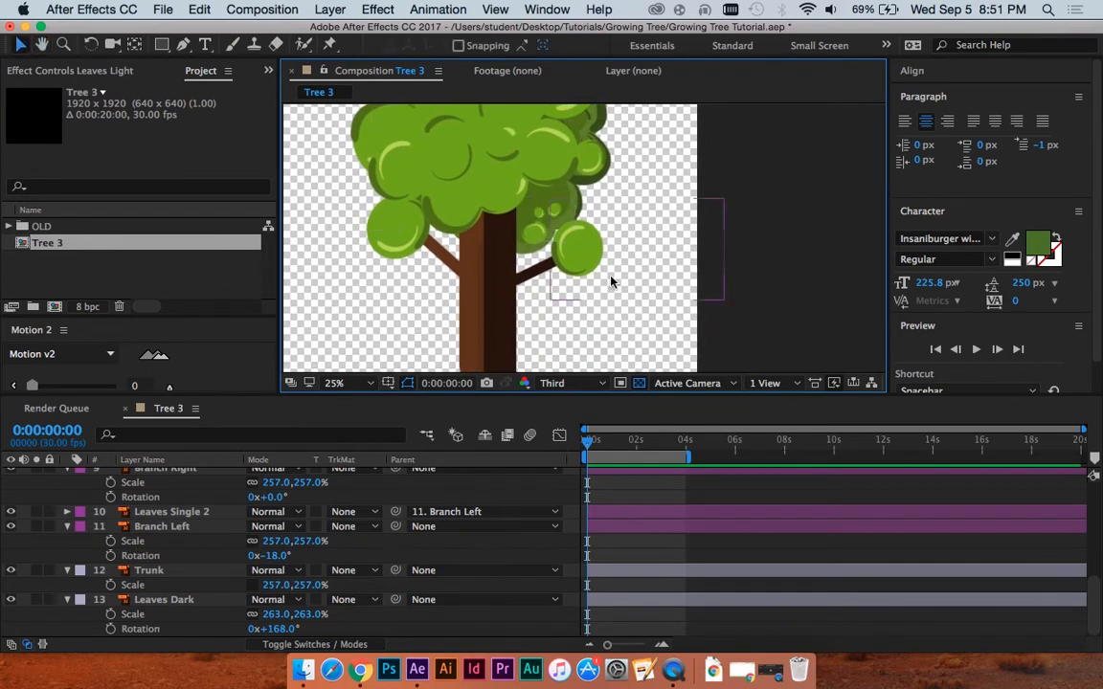
pyautogui.scroll(-3, 490, 255)
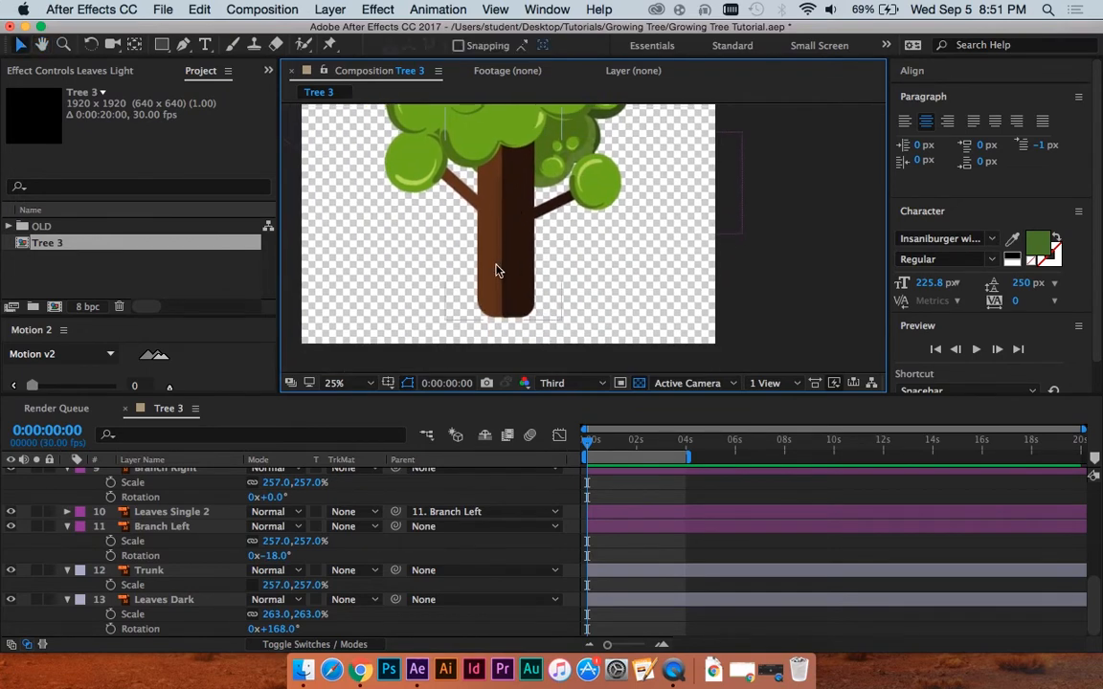
pyautogui.scroll(5, 522, 230)
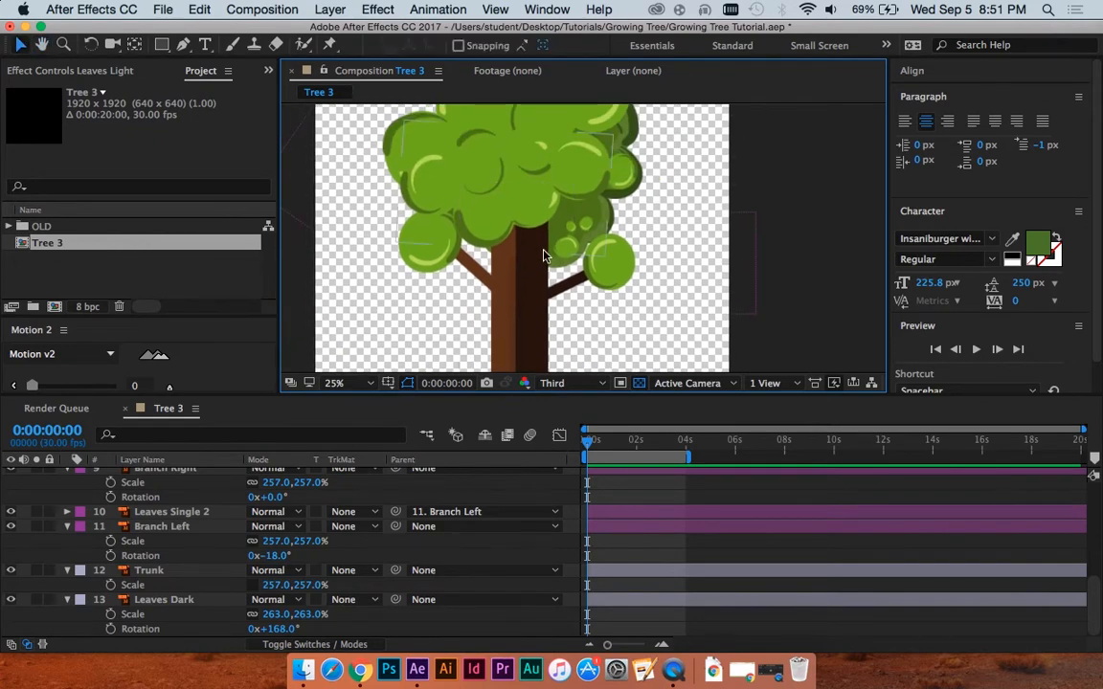
pyautogui.moveTo(531, 252); pyautogui.dragTo(536, 203)
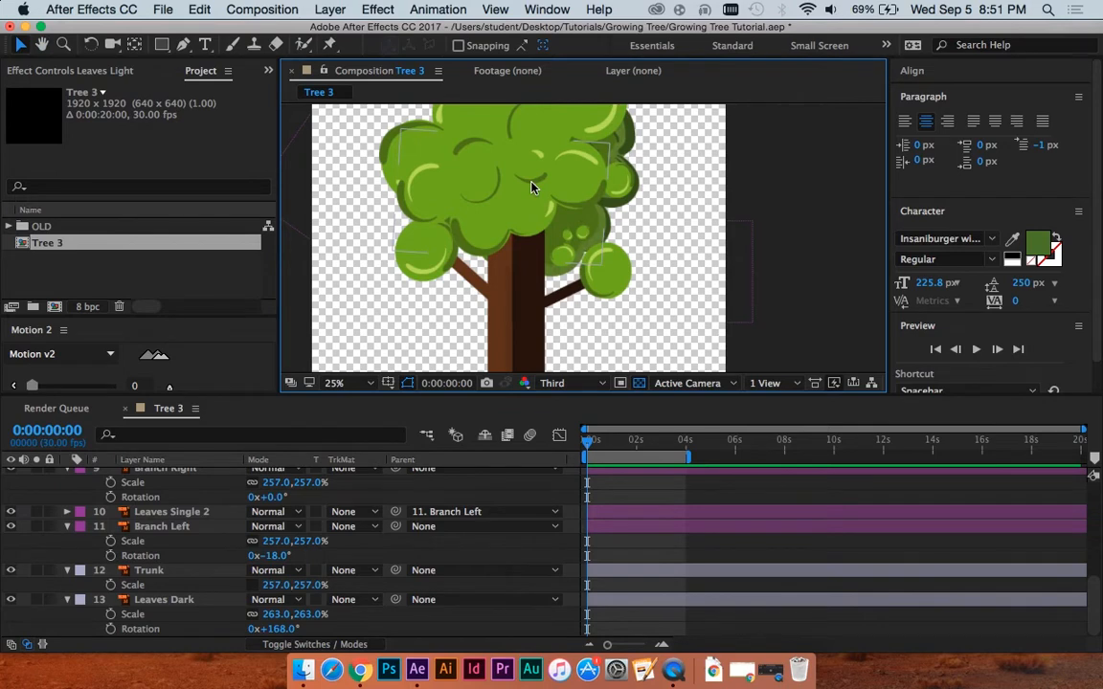
pyautogui.moveTo(529, 180); pyautogui.dragTo(534, 247)
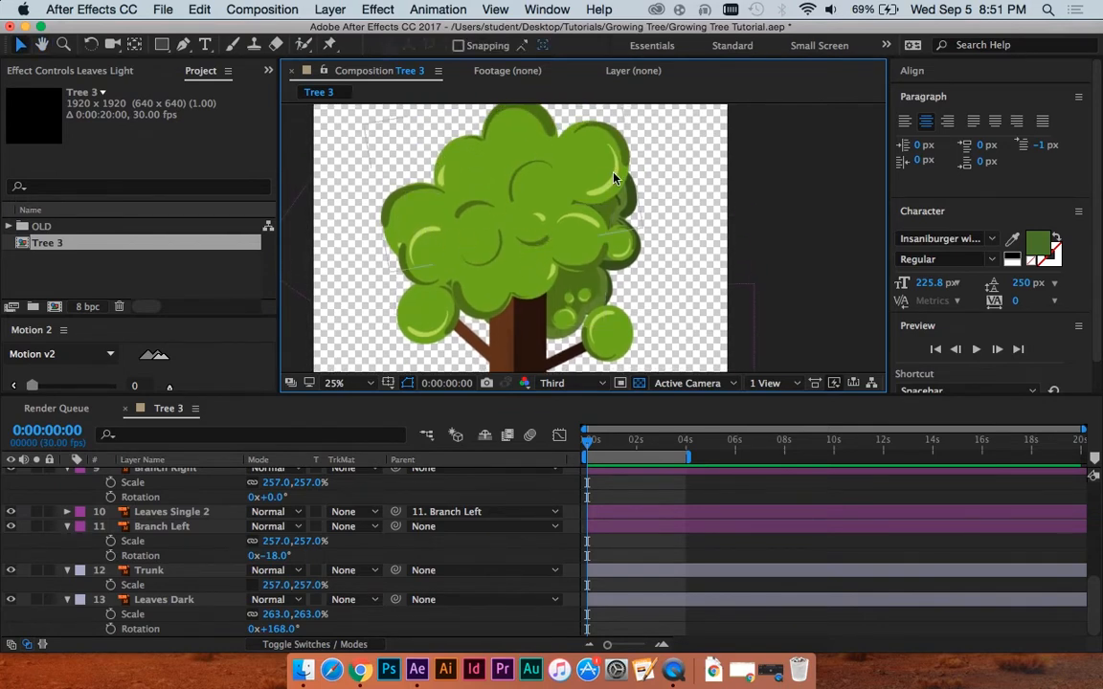
pyautogui.moveTo(534, 236)
pyautogui.mouseDown()
pyautogui.moveTo(560, 294)
pyautogui.moveTo(541, 259)
pyautogui.moveTo(548, 226)
pyautogui.mouseUp()
pyautogui.moveTo(506, 278); pyautogui.dragTo(504, 242)
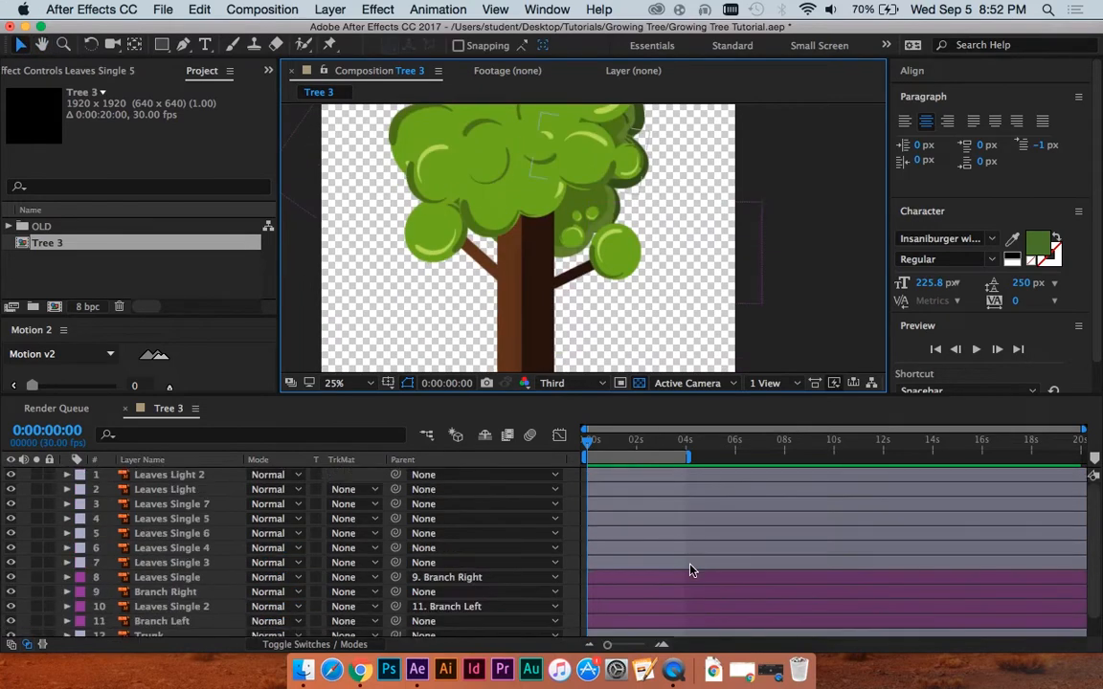
# Step: Hide all leaf and branch layers, including Leaves Dark and Branch Left, leaving only the Trunk layer visible
pyautogui.click(614, 478)
pyautogui.scroll(-2, 615, 482)
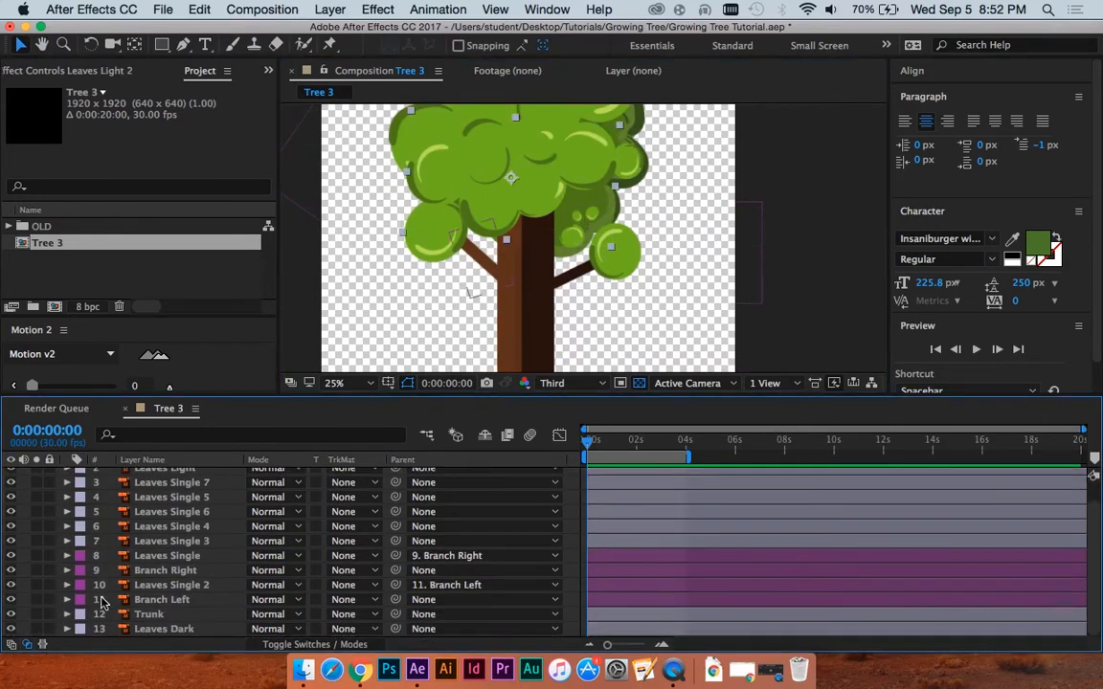
pyautogui.keyDown('shift'); pyautogui.click(137, 585); pyautogui.keyUp('shift')
pyautogui.click(10, 526)
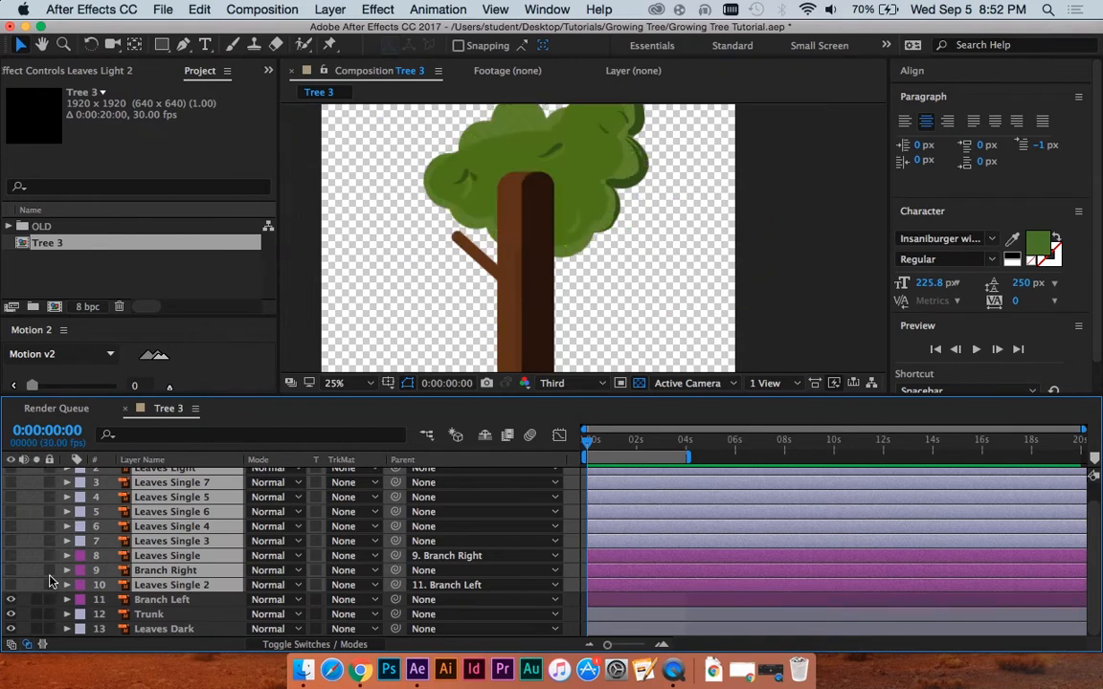
pyautogui.click(163, 629)
pyautogui.click(11, 629)
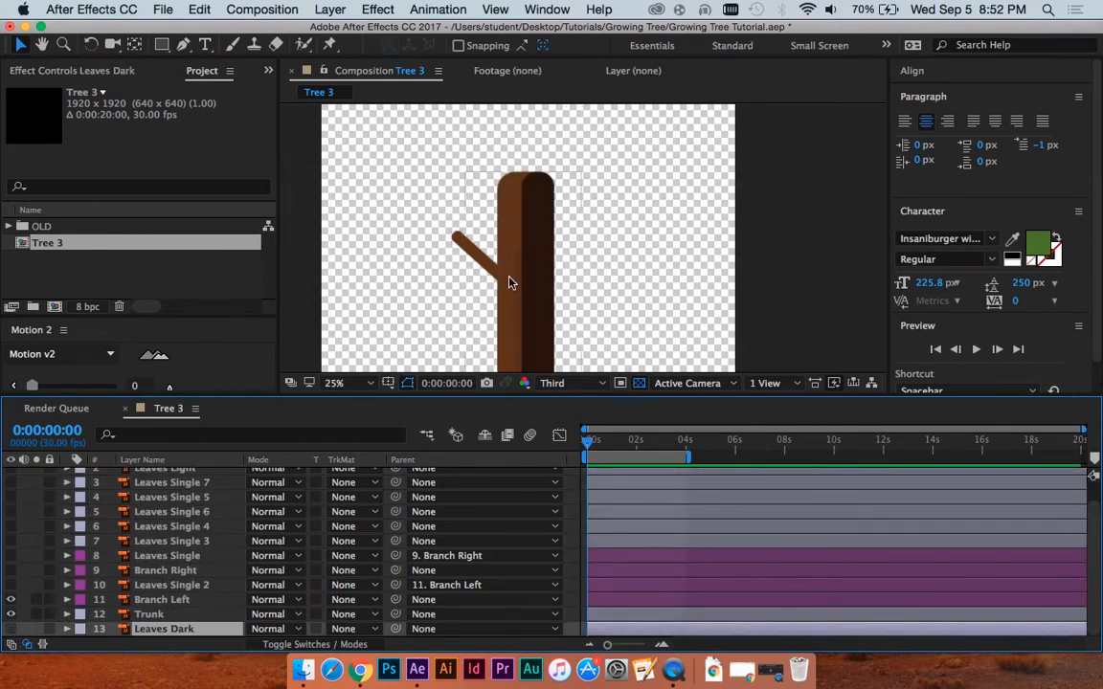
pyautogui.click(474, 255)
pyautogui.click(11, 599)
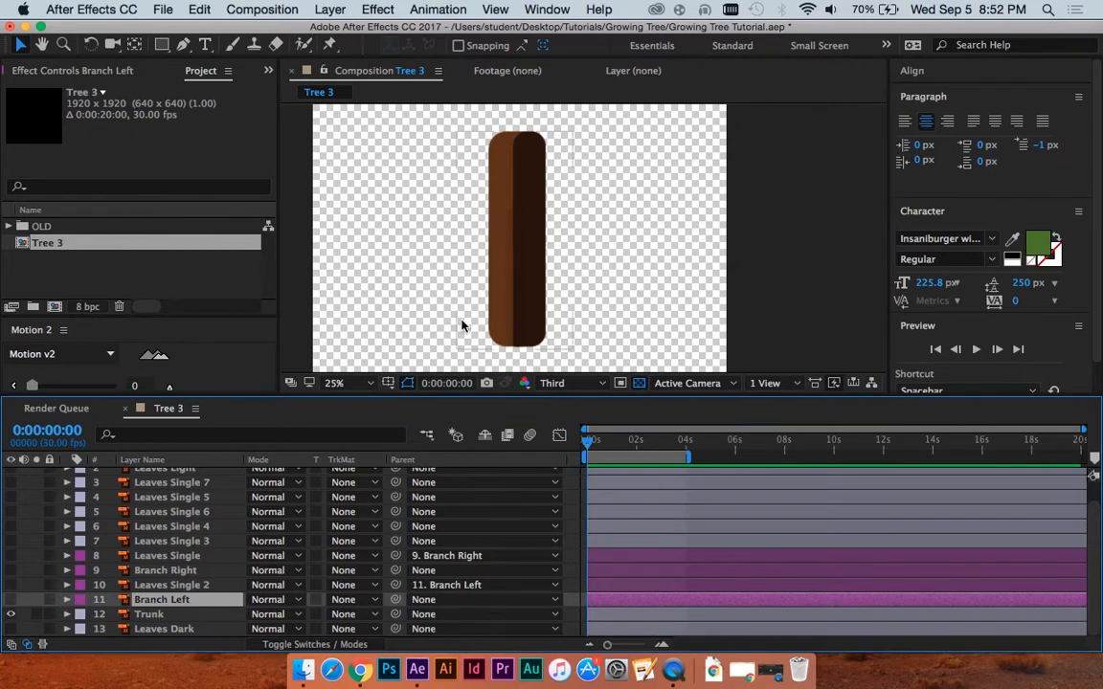
# Step: Add a Scale keyframe to the Trunk layer at 1 second, keeping its full size
pyautogui.moveTo(623, 283); pyautogui.dragTo(615, 229)
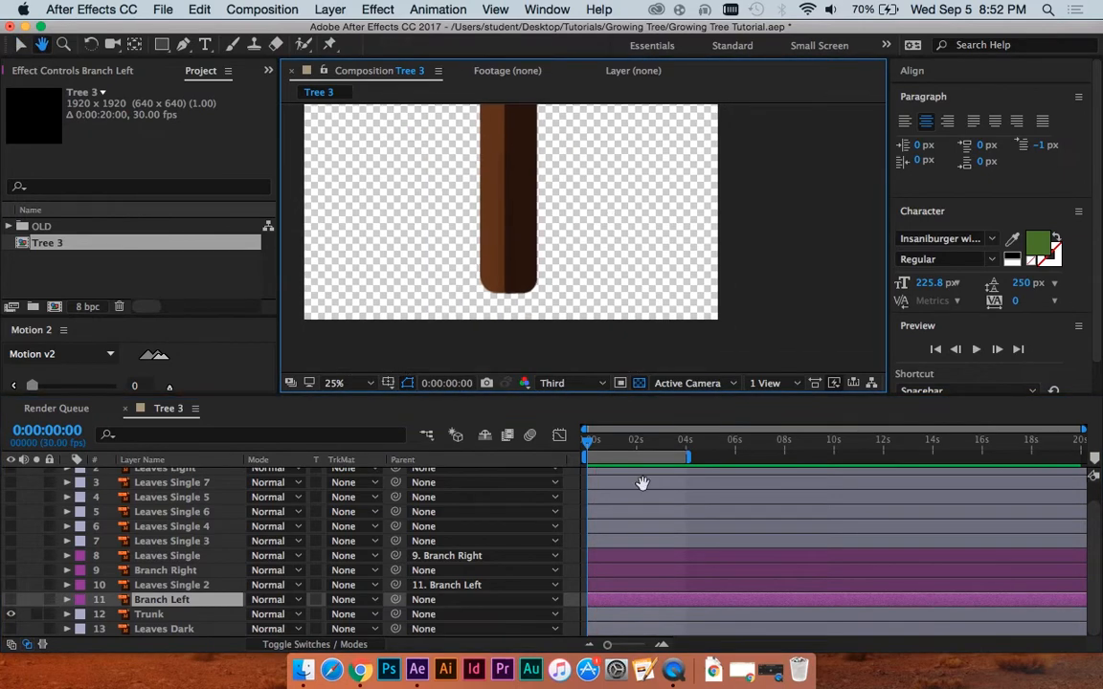
pyautogui.click(598, 633)
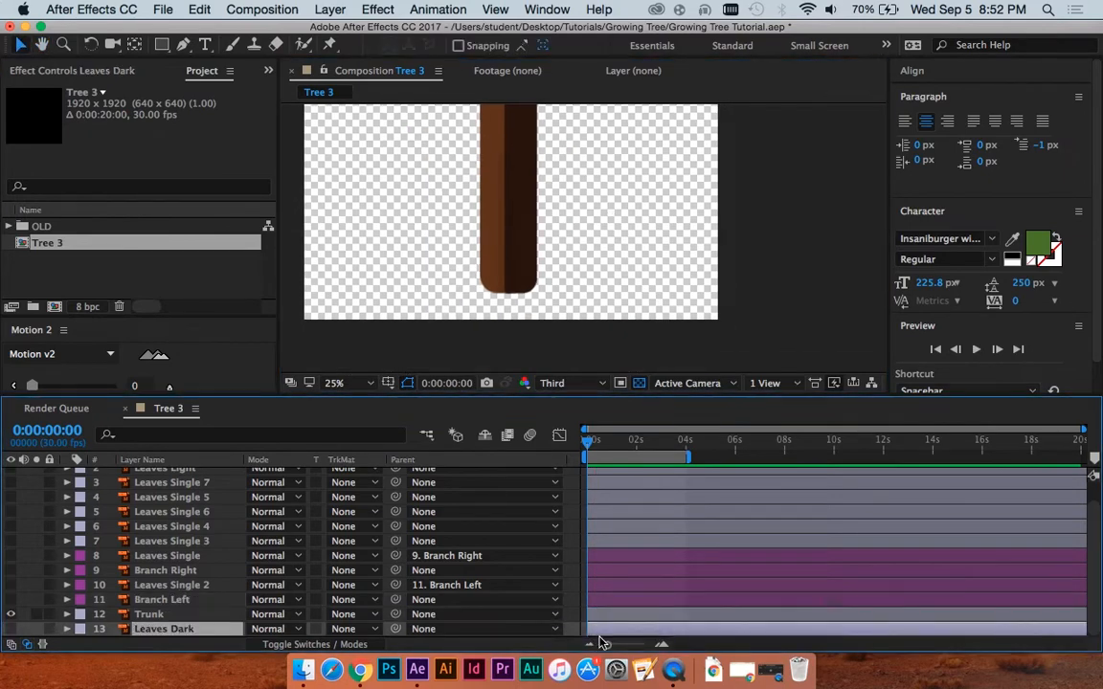
pyautogui.click(129, 614)
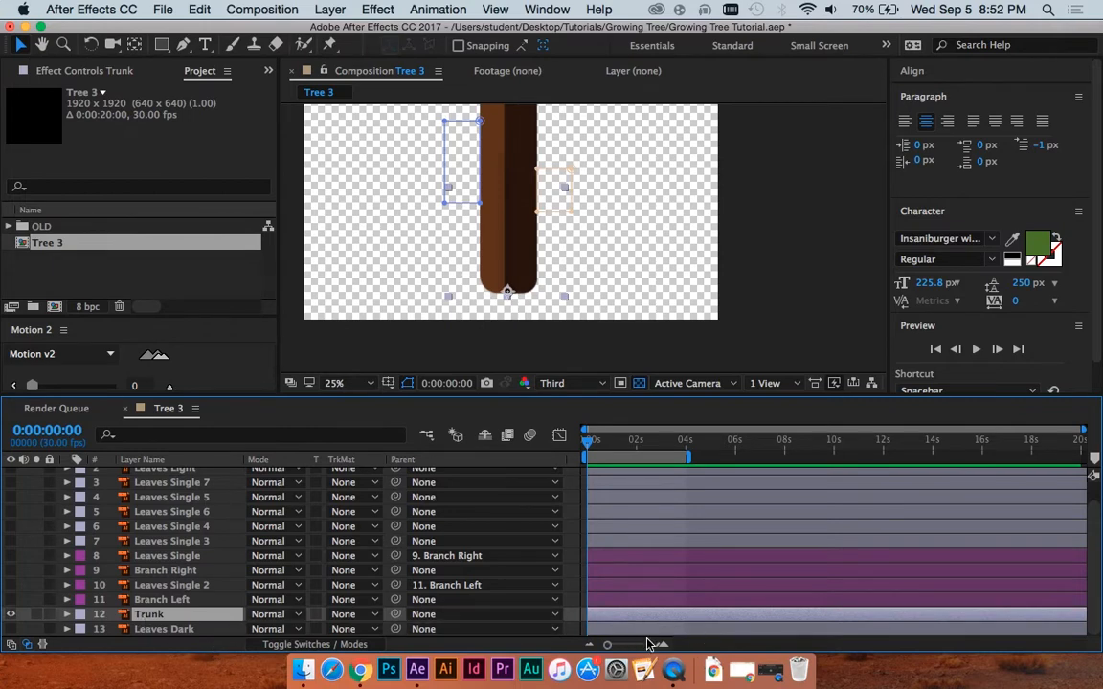
pyautogui.press('s')
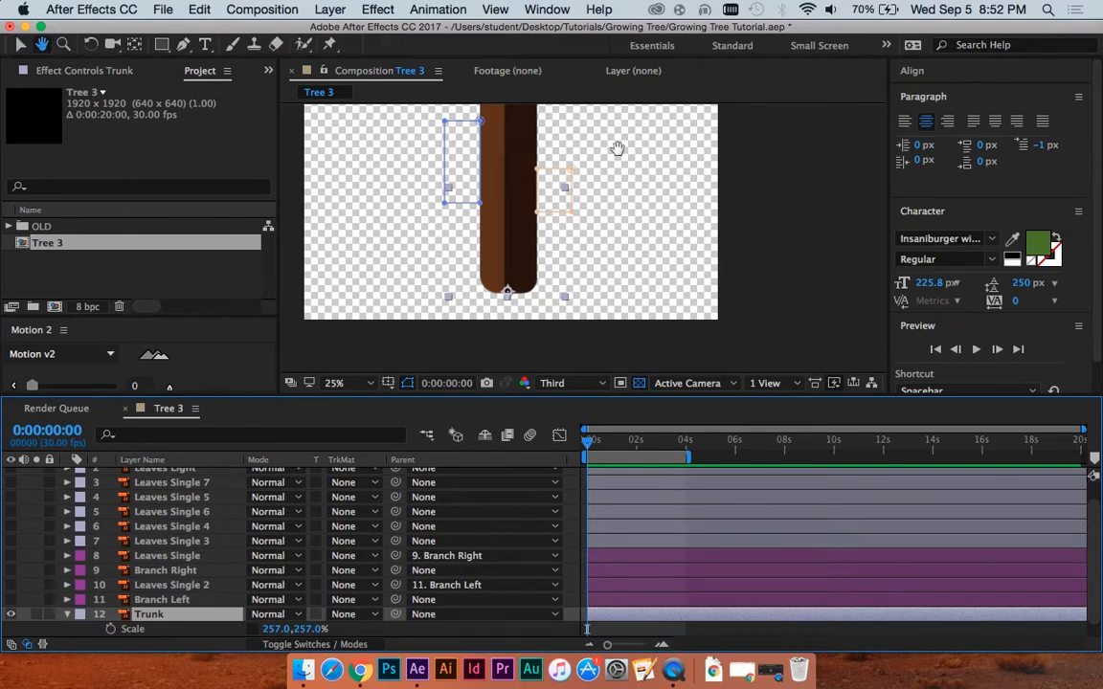
pyautogui.moveTo(618, 147); pyautogui.dragTo(610, 199)
pyautogui.scroll(-1, 619, 217)
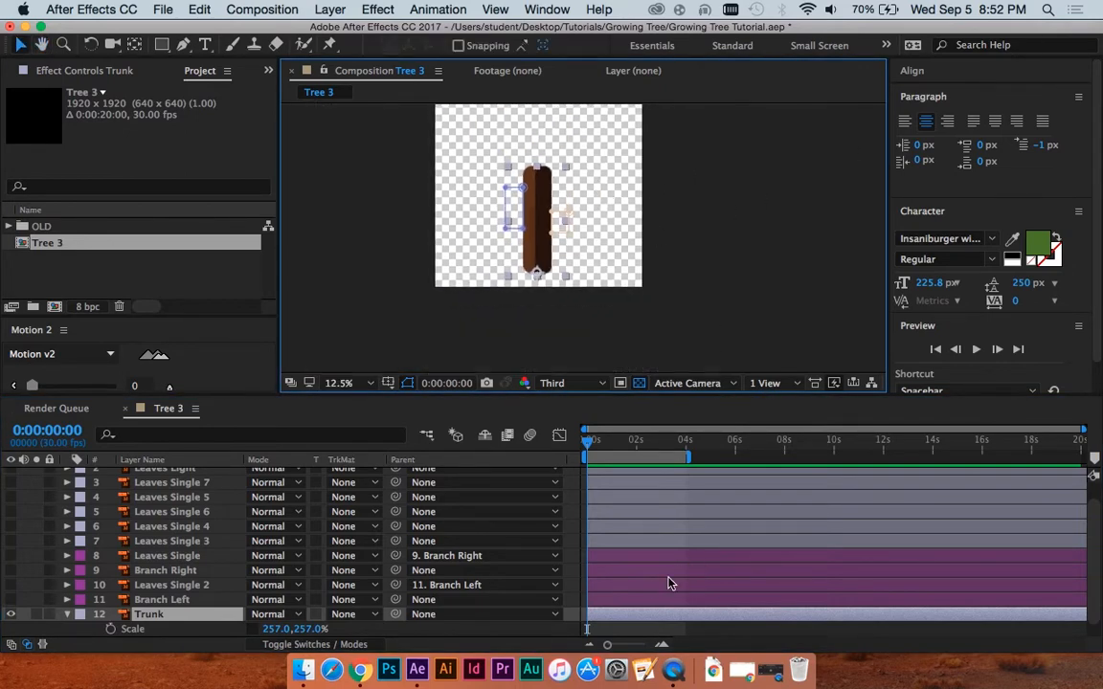
pyautogui.scroll(-1, 579, 529)
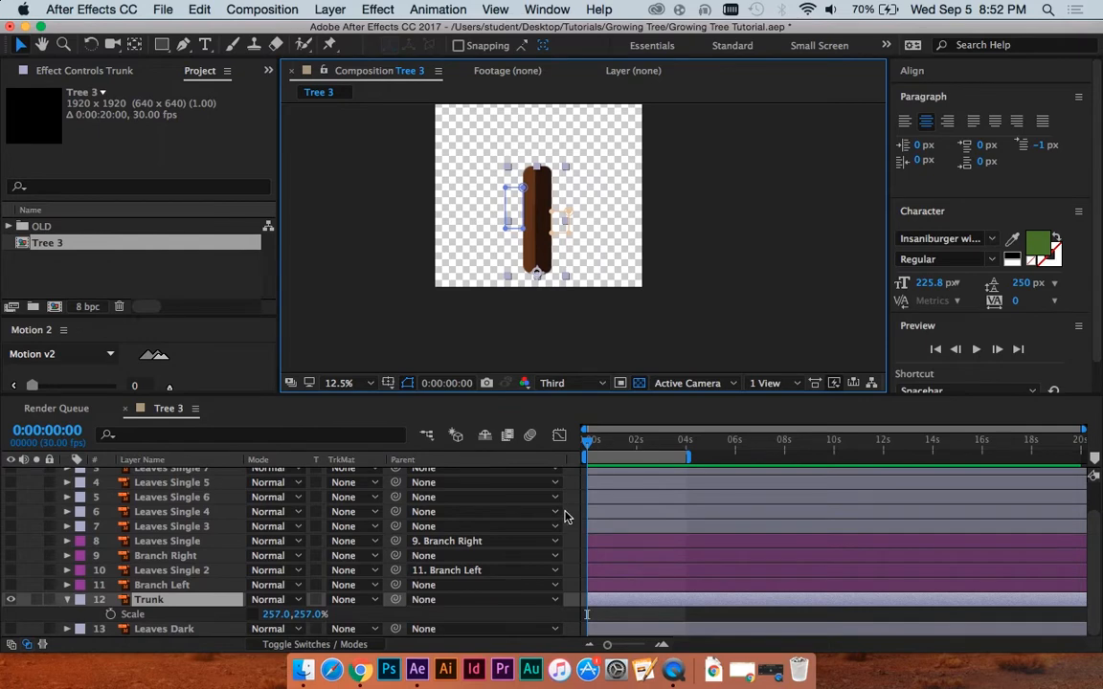
pyautogui.press('space')
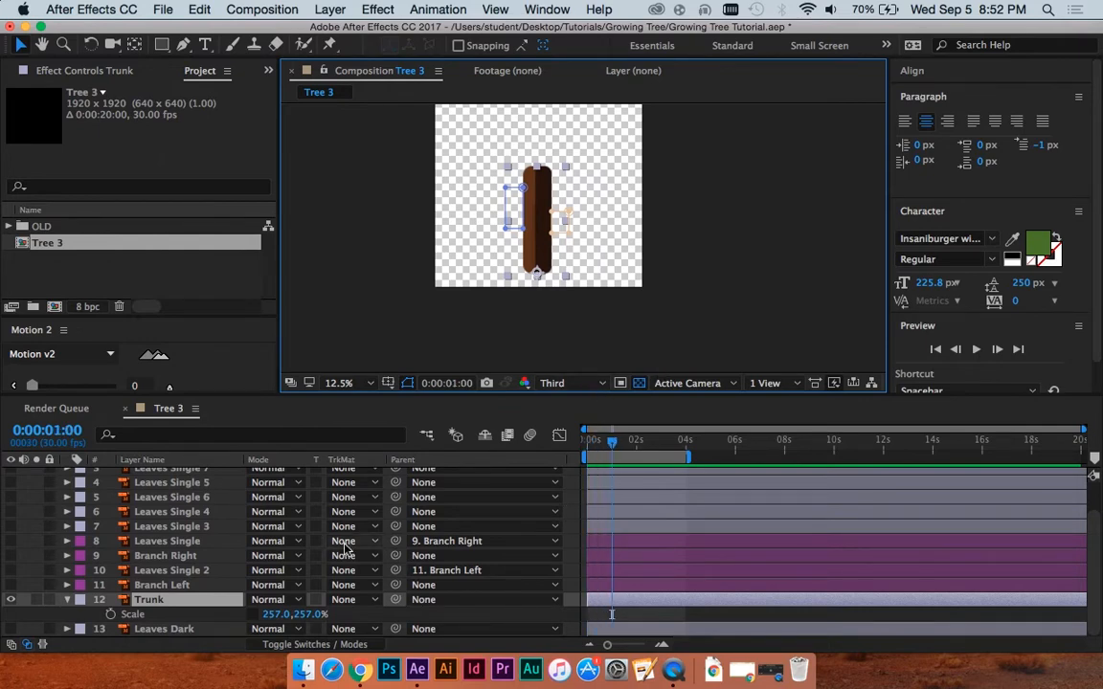
pyautogui.click(112, 616)
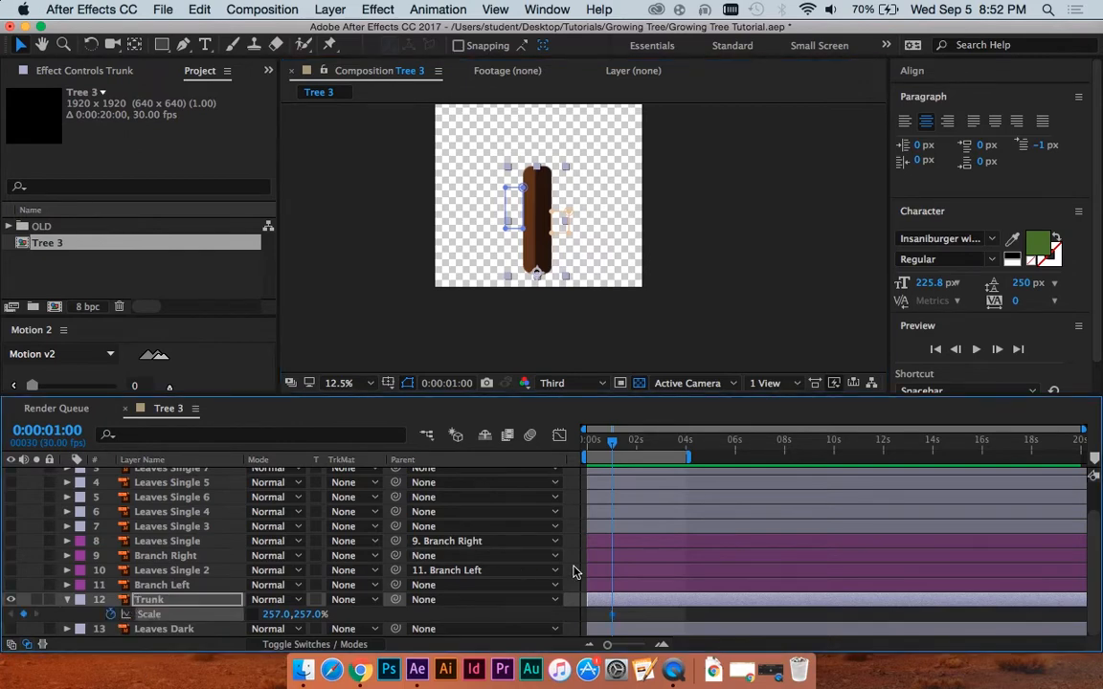
# Step: Set the Trunk layer's Scale to 0% at the start of the timeline, 0:00:00:00
pyautogui.press('.')
pyautogui.moveTo(542, 183); pyautogui.dragTo(543, 238)
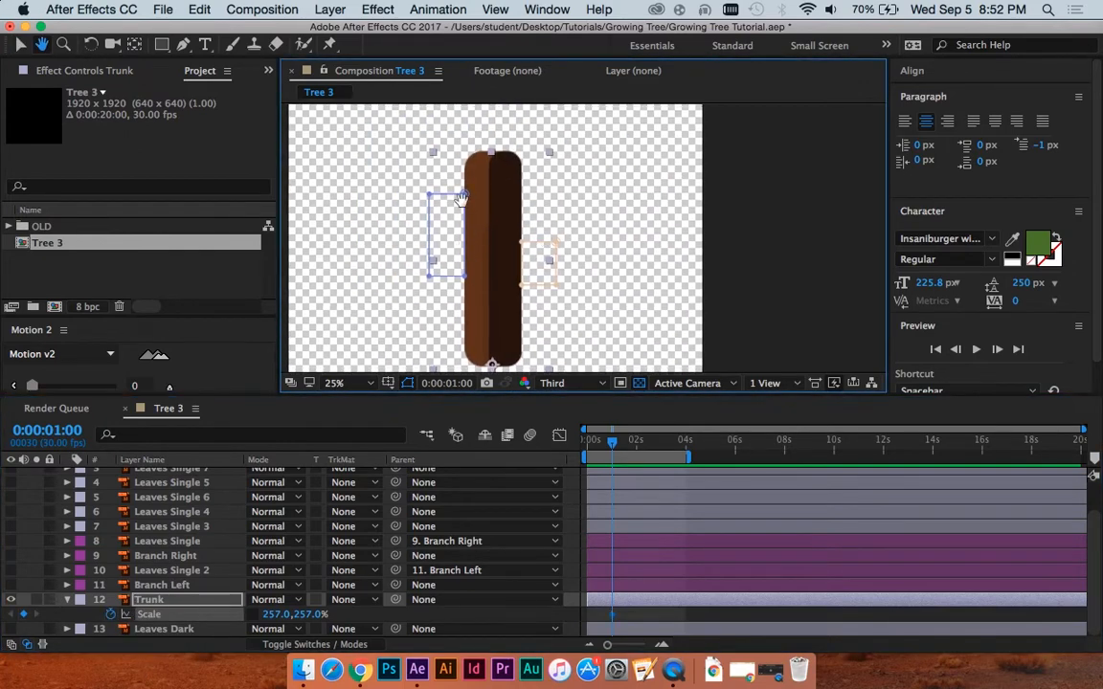
pyautogui.moveTo(474, 205); pyautogui.dragTo(486, 180)
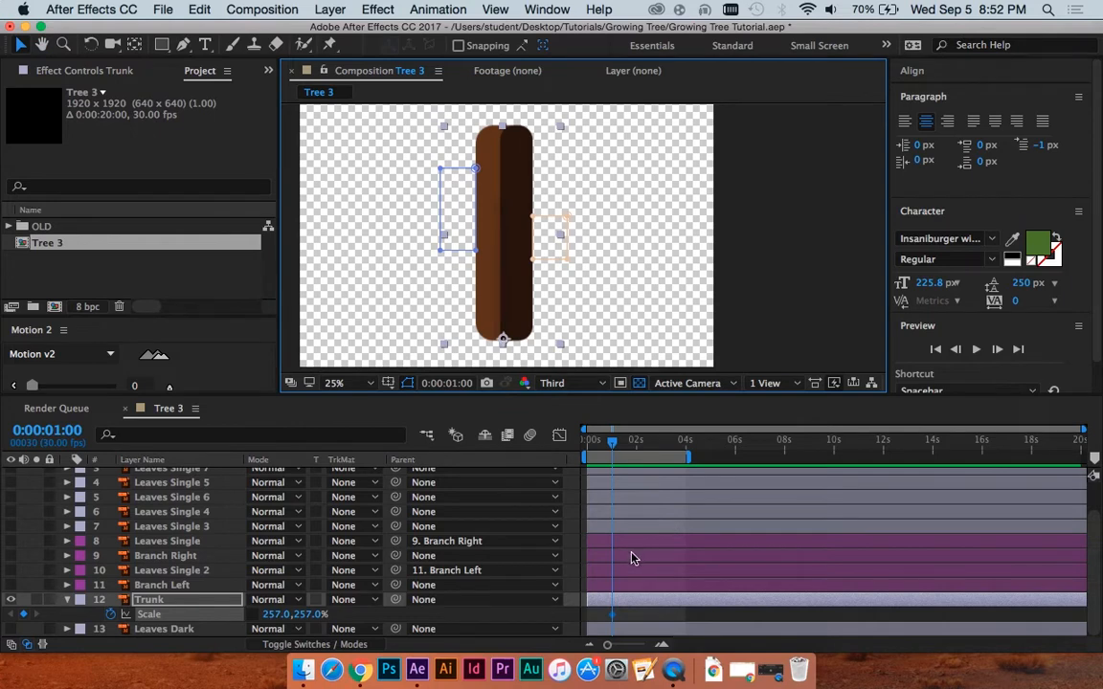
pyautogui.scroll(2, 632, 558)
pyautogui.moveTo(626, 572); pyautogui.dragTo(680, 539)
pyautogui.moveTo(644, 443); pyautogui.dragTo(467, 461)
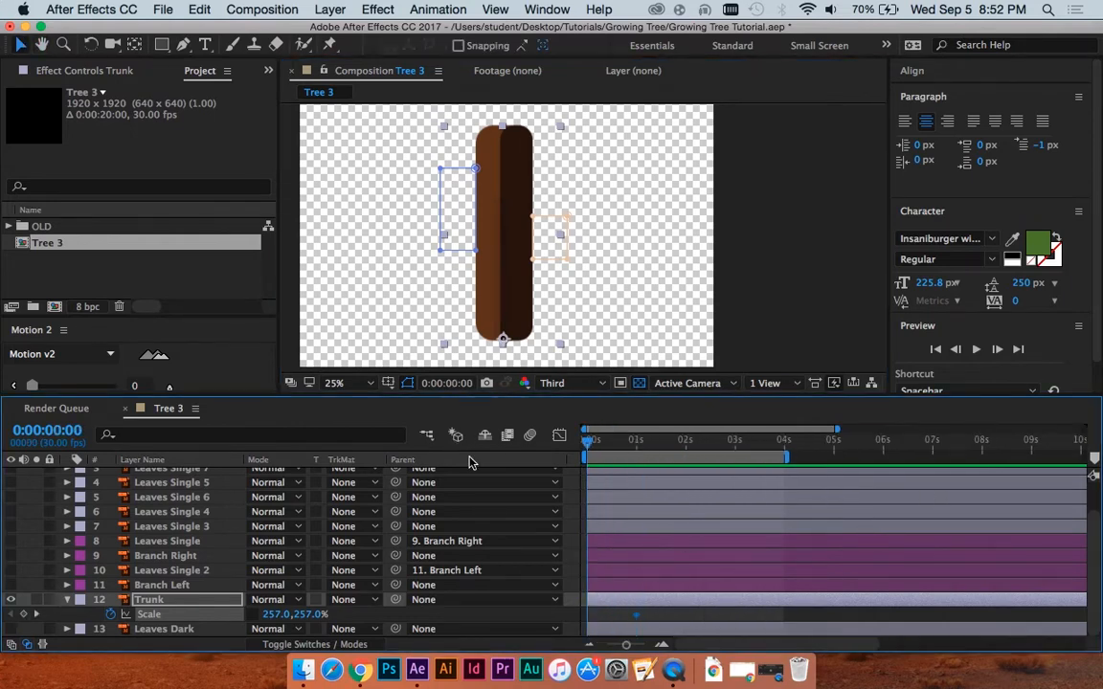
pyautogui.click(276, 614)
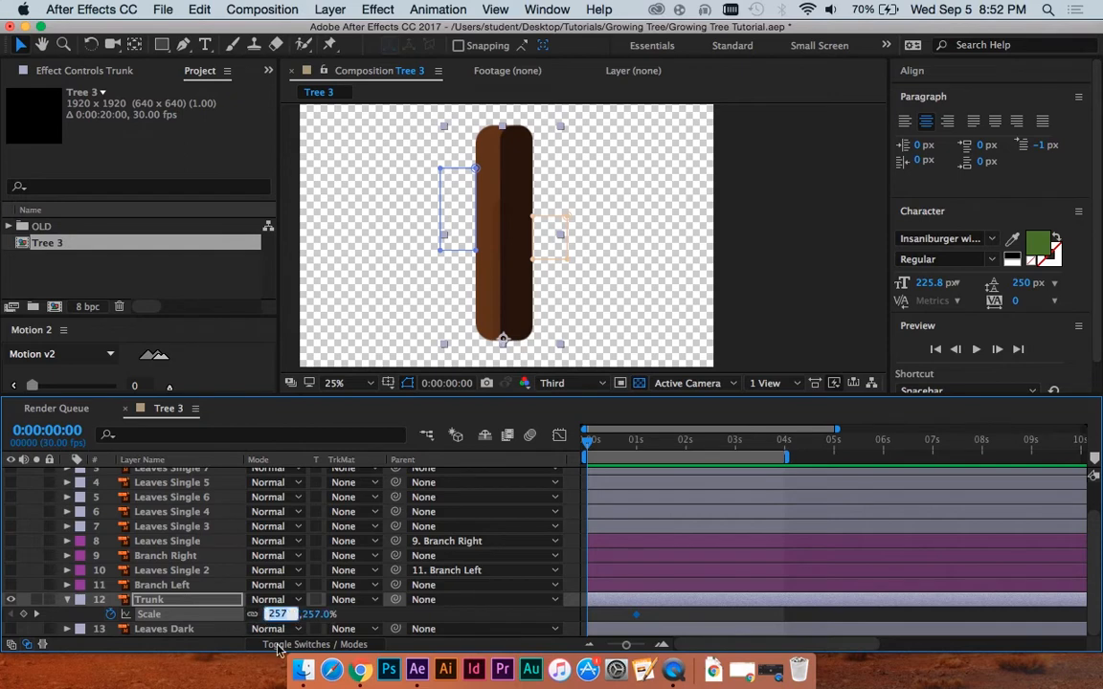
pyautogui.write('0')
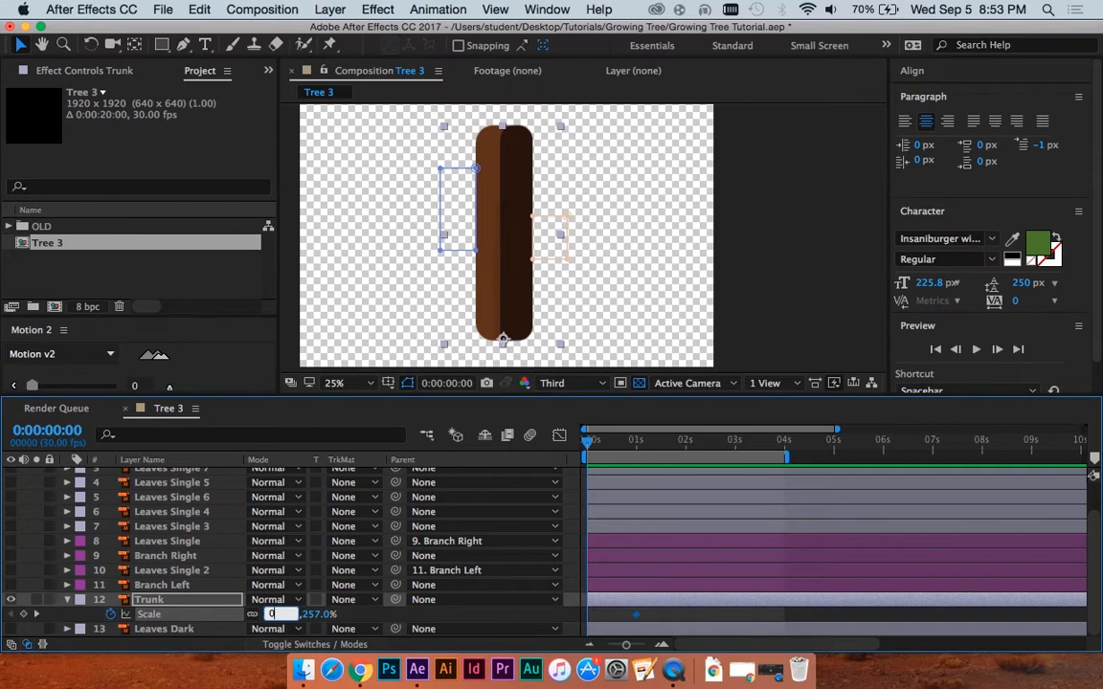
pyautogui.press('Return')
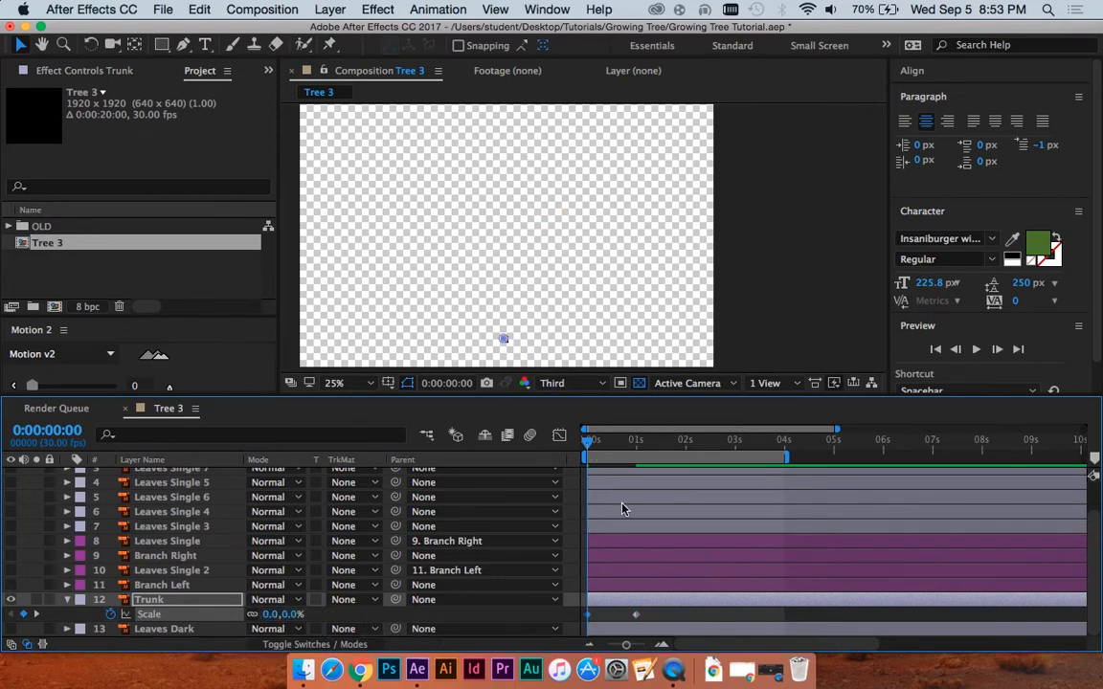
# Step: Preview the trunk's growth animation and park the playhead at 0:00:00:29, just before the full-size keyframe
pyautogui.press('space')
pyautogui.press('space')
pyautogui.press('space')
pyautogui.click(634, 448)
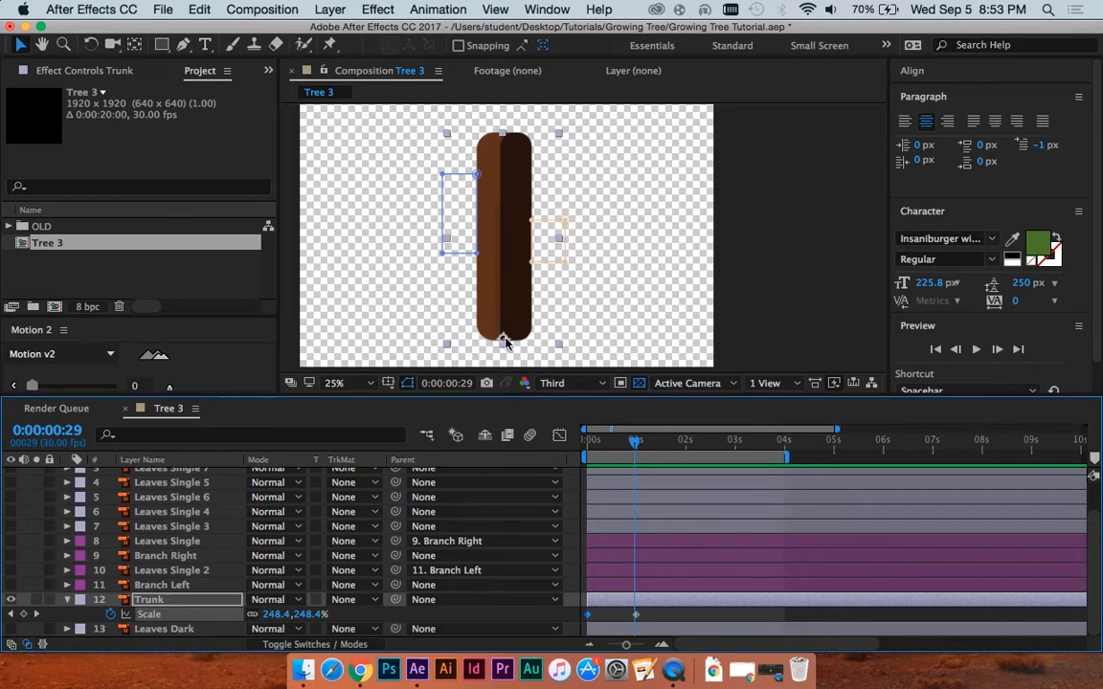
# Step: Replay the trunk's growth, park the playhead on the 1-second keyframe and recentre the trunk in the composition view
pyautogui.press('space')
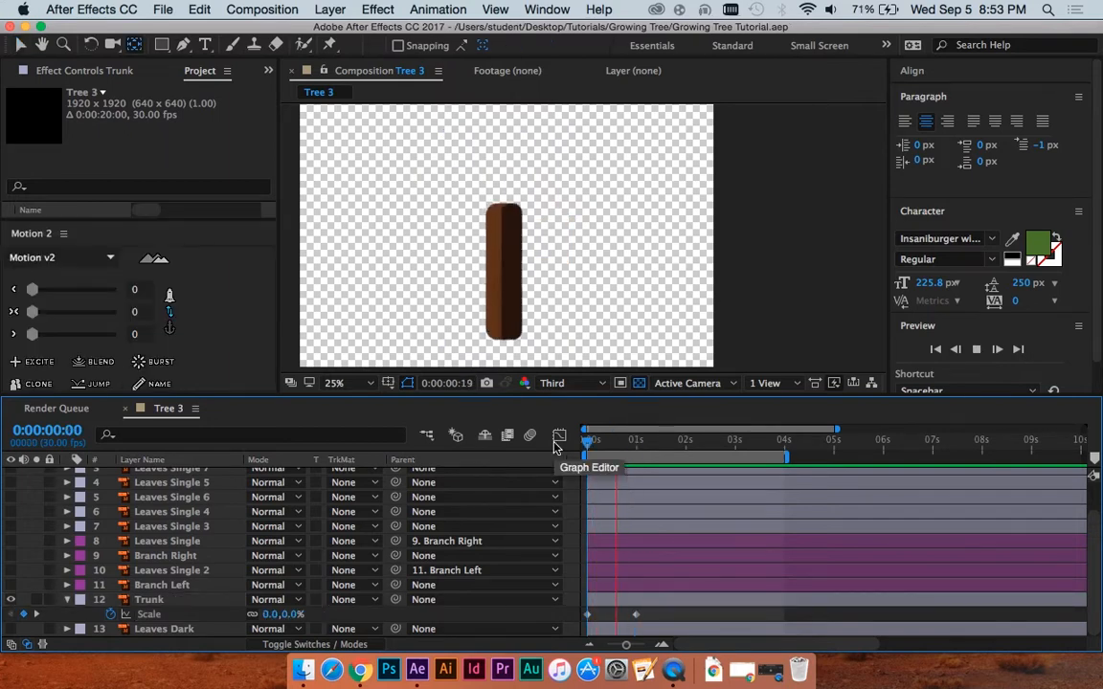
pyautogui.moveTo(654, 443); pyautogui.dragTo(645, 445)
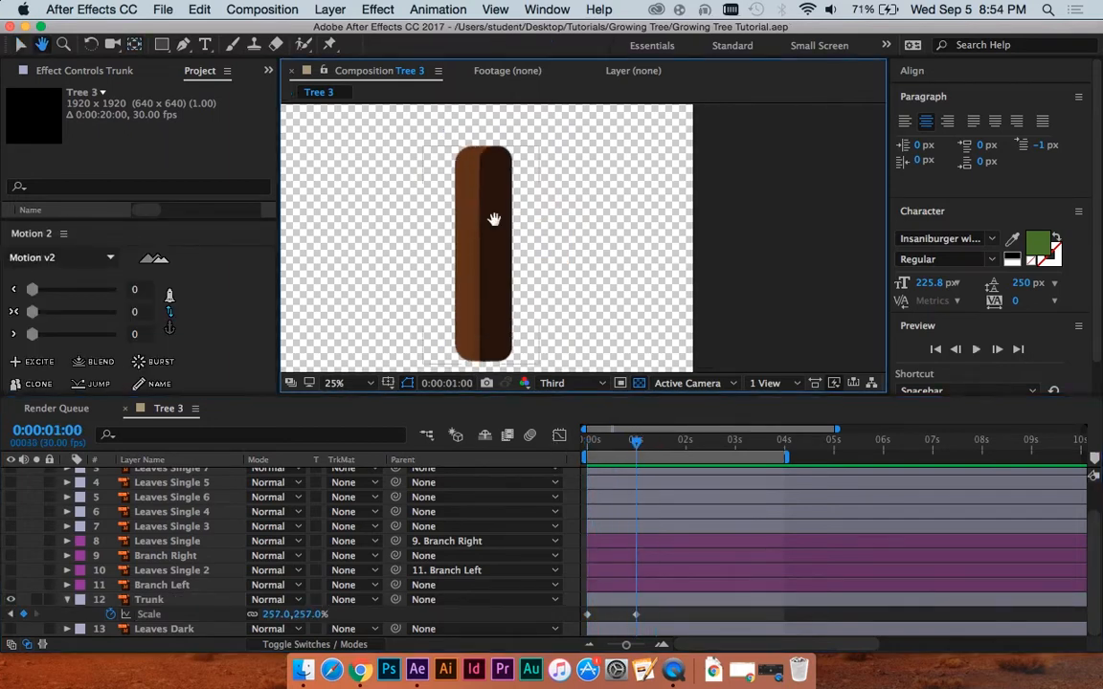
pyautogui.press('space')
pyautogui.moveTo(525, 247)
pyautogui.mouseDown()
pyautogui.moveTo(490, 233)
pyautogui.moveTo(515, 249)
pyautogui.mouseUp()
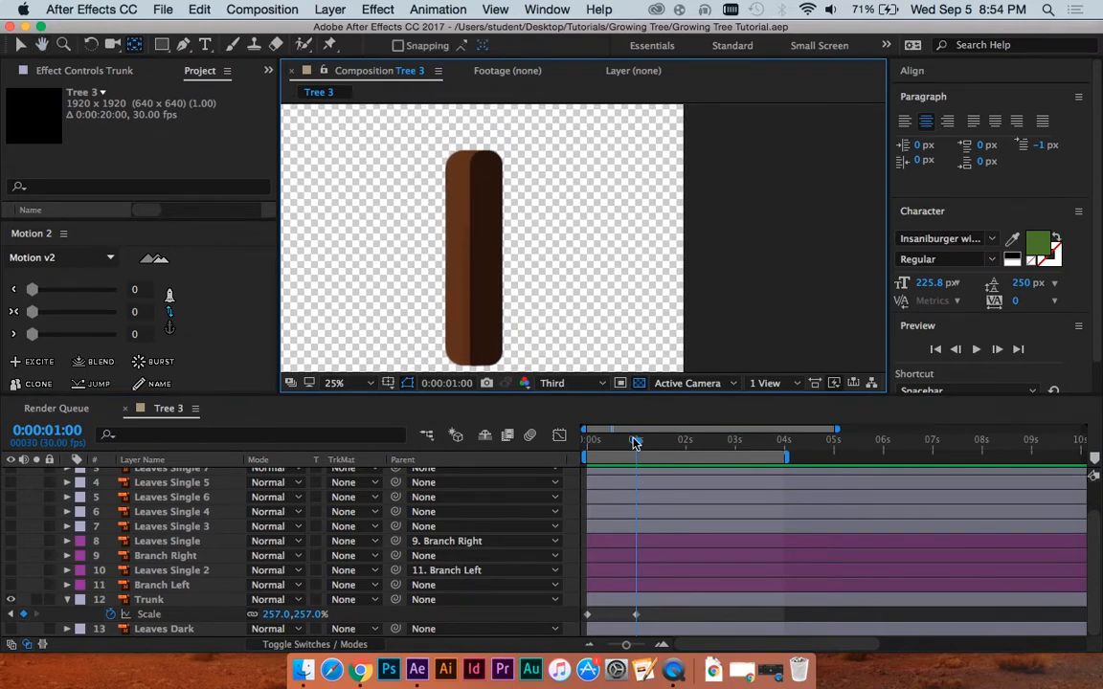
pyautogui.moveTo(635, 442)
pyautogui.mouseDown()
pyautogui.moveTo(561, 431)
pyautogui.moveTo(635, 450)
pyautogui.mouseUp()
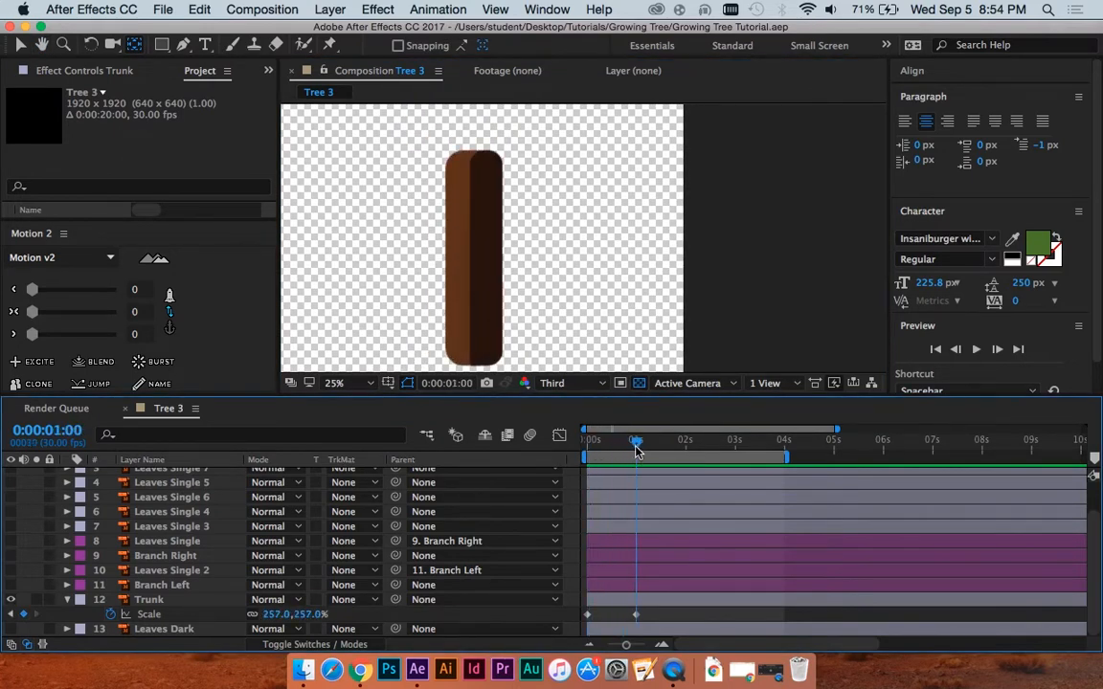
pyautogui.press('space')
pyautogui.moveTo(567, 312); pyautogui.dragTo(569, 286)
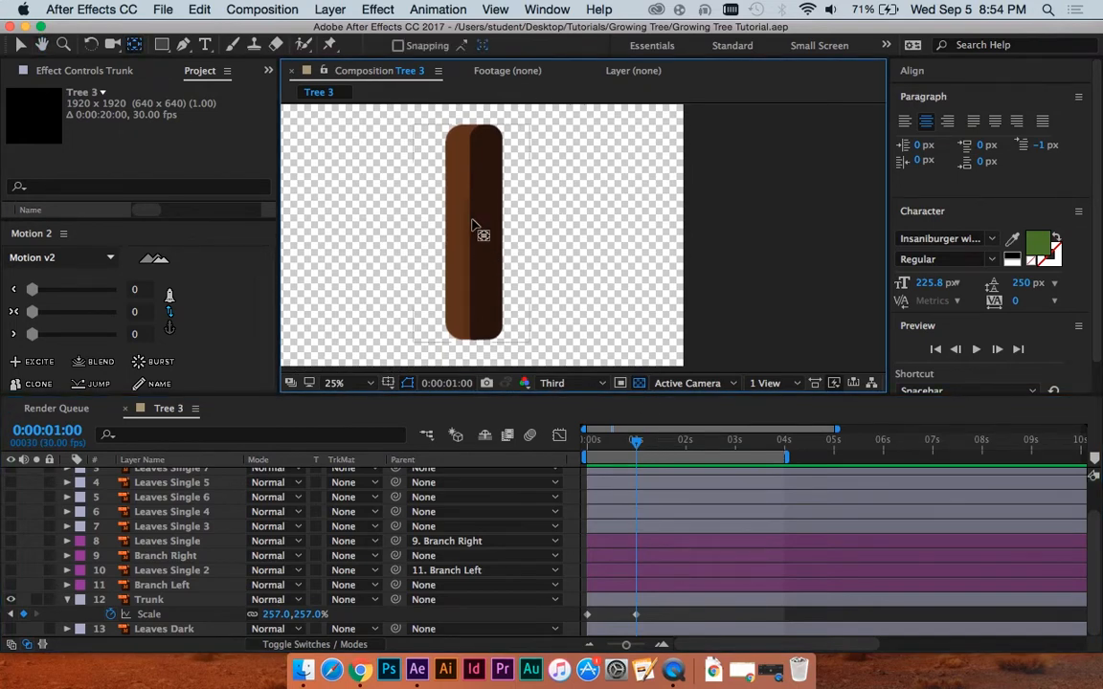
pyautogui.press('space')
pyautogui.moveTo(473, 203); pyautogui.dragTo(522, 220)
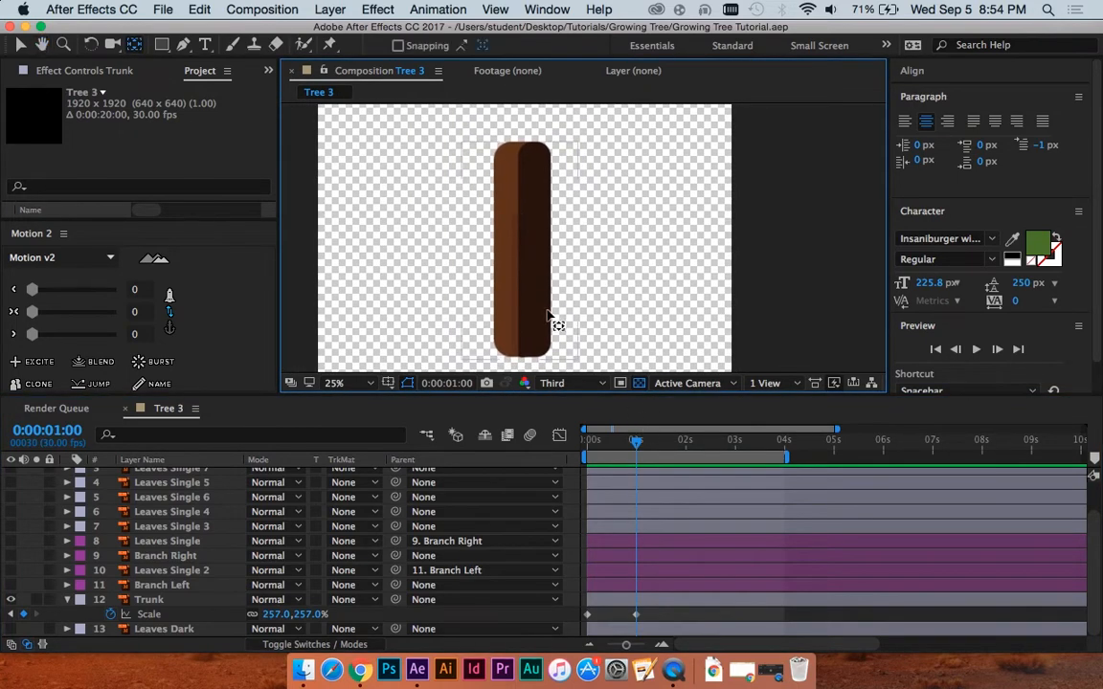
pyautogui.press('v')
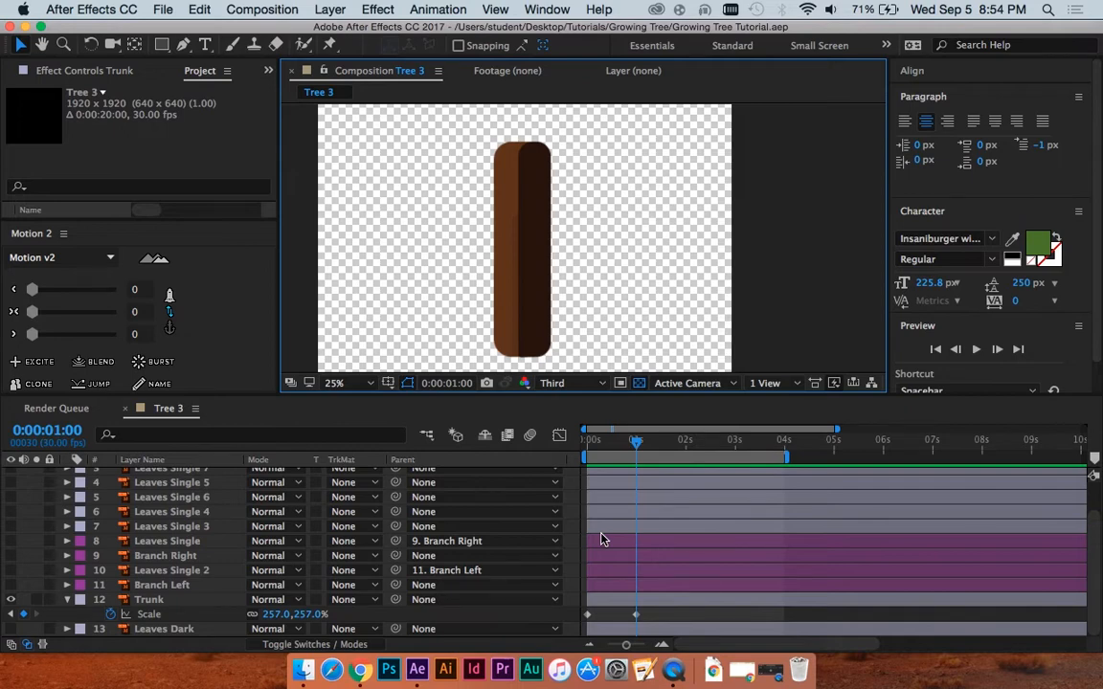
# Step: Copy the Trunk's full-size Scale keyframe at 1 second and paste it at 0:00:00:16
pyautogui.scroll(1, 627, 539)
pyautogui.moveTo(679, 551); pyautogui.dragTo(723, 548)
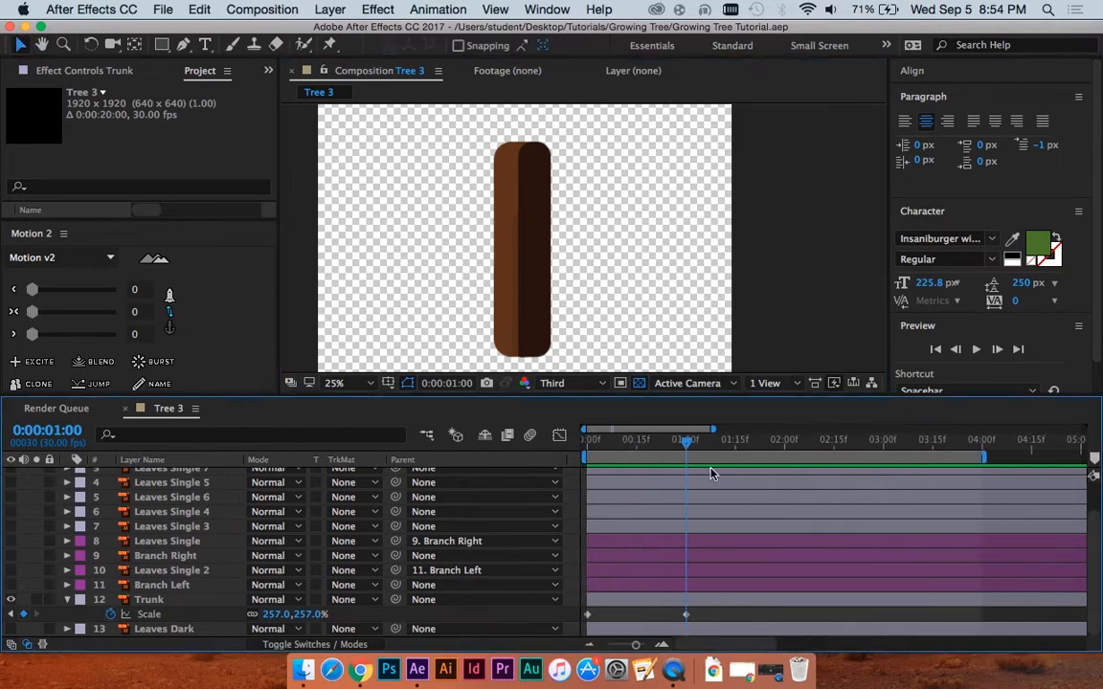
pyautogui.moveTo(687, 445)
pyautogui.mouseDown()
pyautogui.moveTo(669, 447)
pyautogui.moveTo(689, 450)
pyautogui.mouseUp()
pyautogui.press('pageup')
pyautogui.press('pageup')
pyautogui.press('pageup')
pyautogui.press('pageup')
pyautogui.press('pageup')
pyautogui.press('pageup')
pyautogui.press('pageup')
pyautogui.press('pageup')
pyautogui.press('pageup')
pyautogui.press('pageup')
pyautogui.press('pageup')
pyautogui.press('pageup')
pyautogui.press('pageup')
pyautogui.press('pageup')
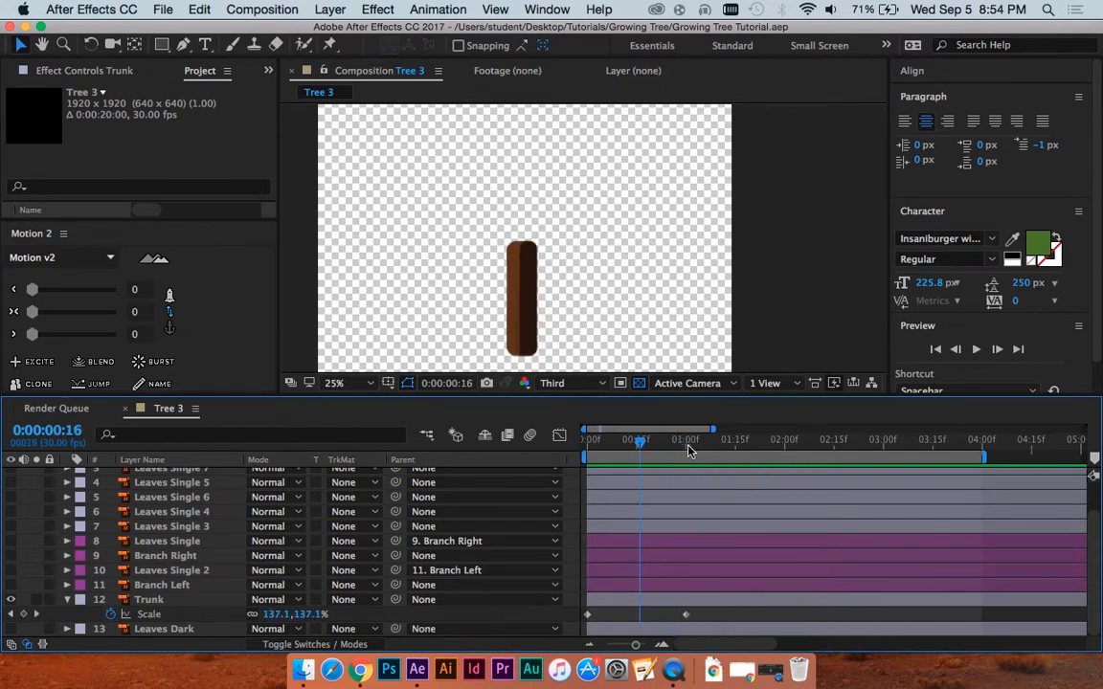
pyautogui.click(684, 616)
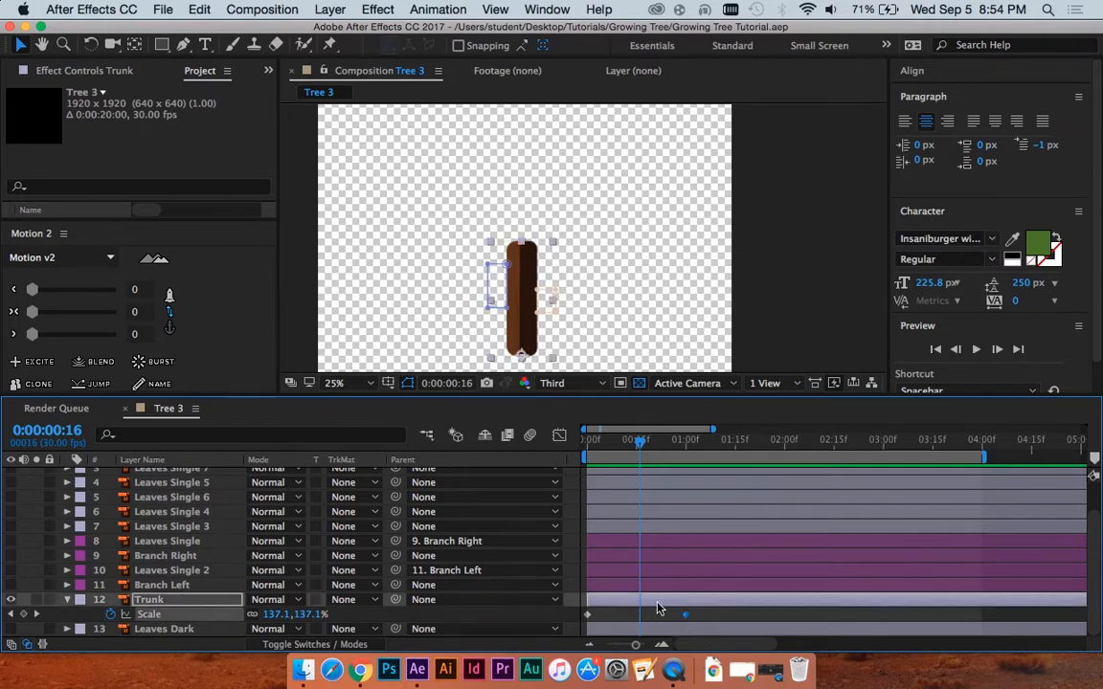
pyautogui.hotkey('ctrl', 'v')
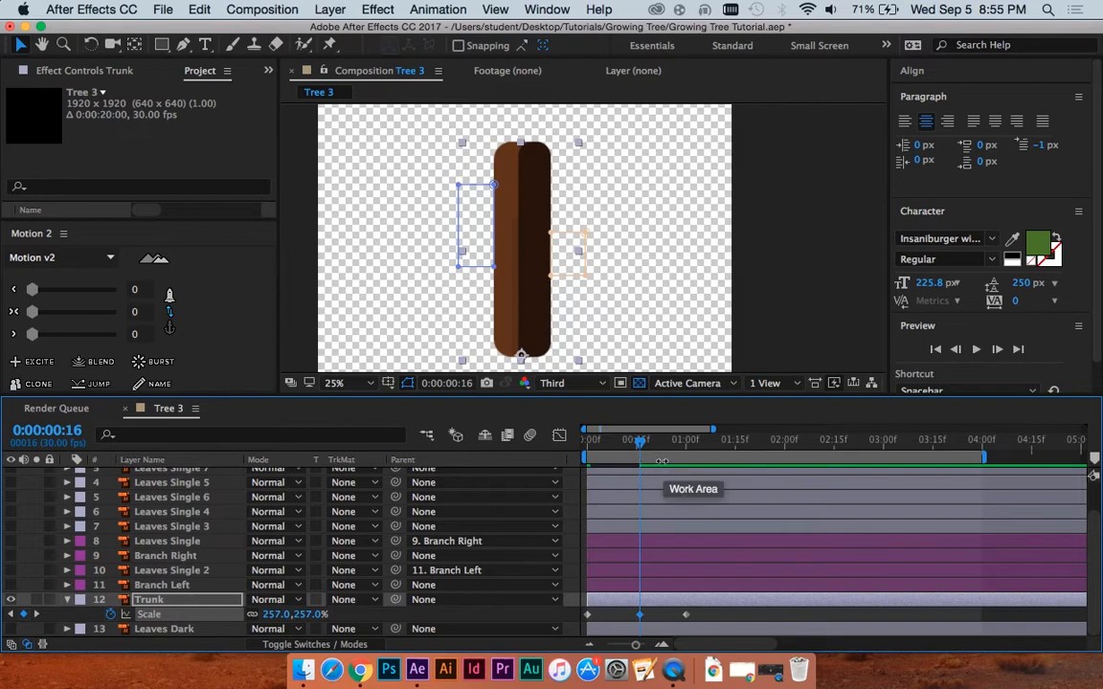
# Step: Try a smaller uniform Scale of 249% on the Trunk's 0:00:00:16 keyframe, and undo the scale changes
pyautogui.click(276, 613)
pyautogui.write('249')
pyautogui.press('Return')
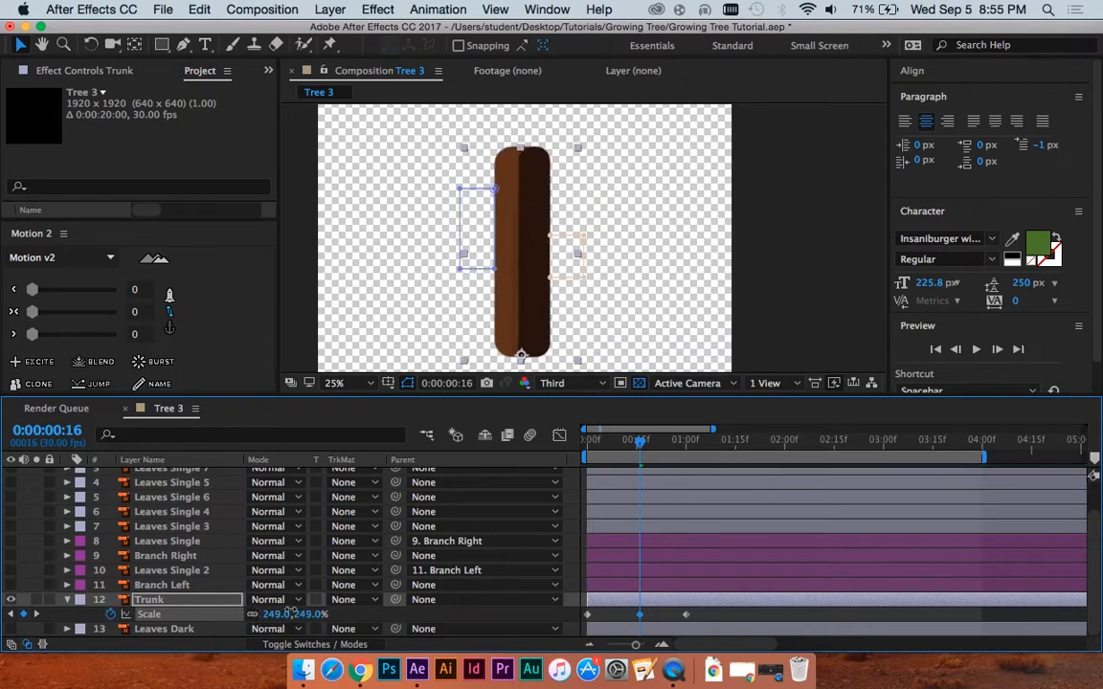
pyautogui.moveTo(290, 610); pyautogui.dragTo(235, 584)
pyautogui.press('super+z')
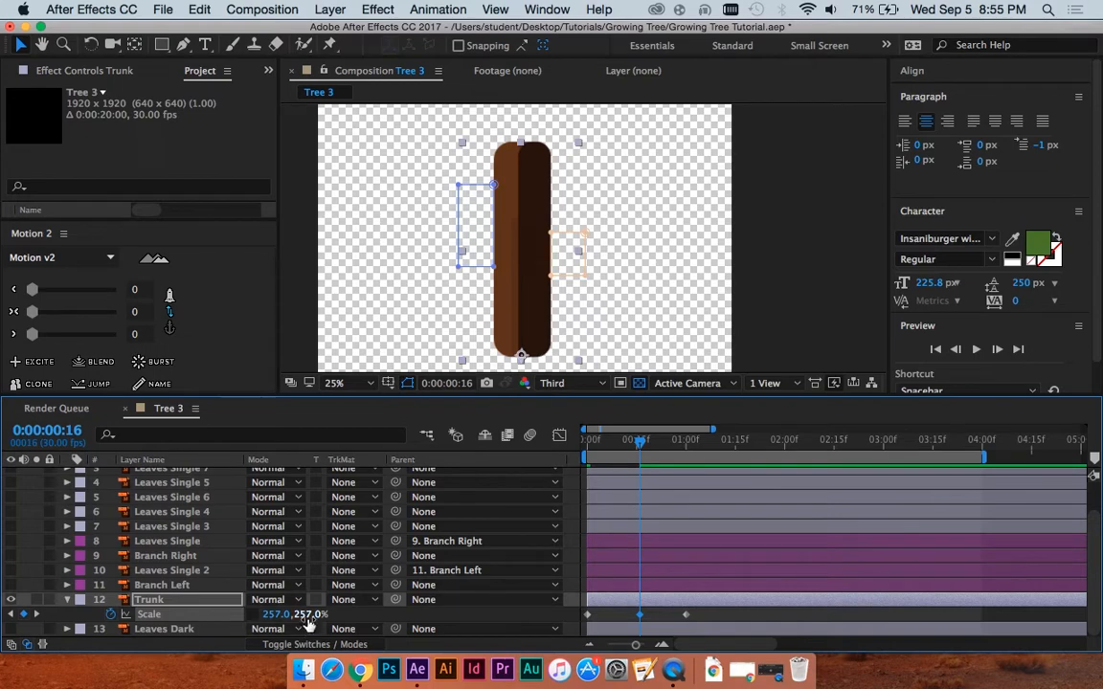
# Step: Stretch the Trunk at 0:00:00:16 with unlinked proportions, setting its Scale to 208.1% horizontally and 289.3% vertically
pyautogui.moveTo(311, 615); pyautogui.dragTo(505, 600)
pyautogui.moveTo(274, 618); pyautogui.dragTo(174, 617)
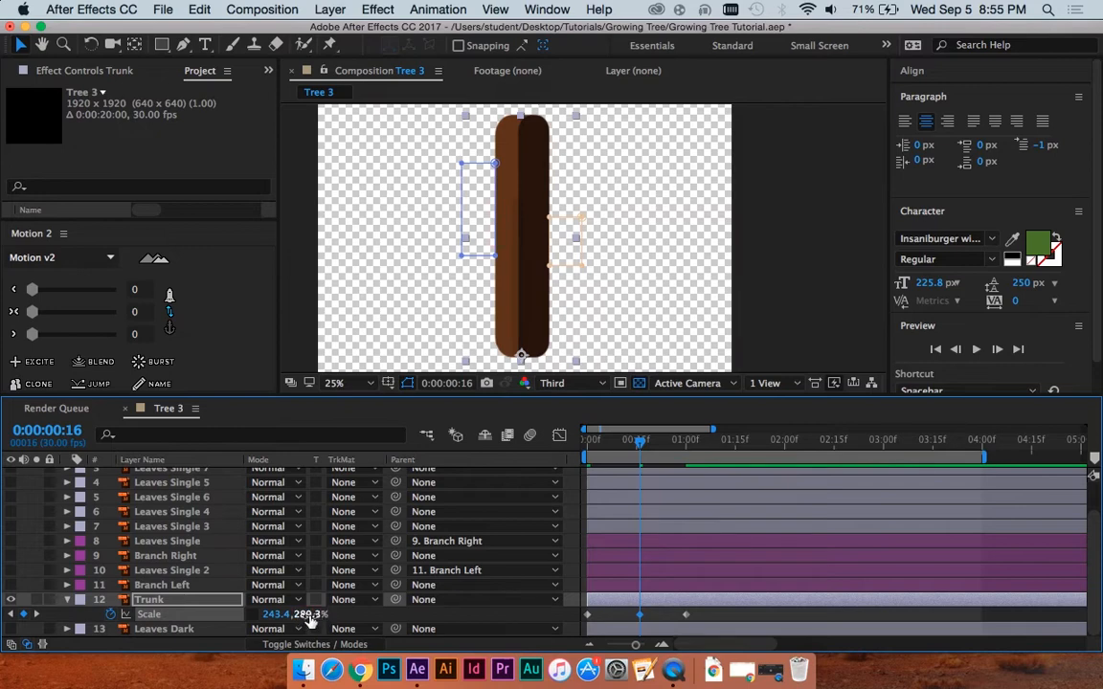
pyautogui.moveTo(305, 618); pyautogui.dragTo(205, 616)
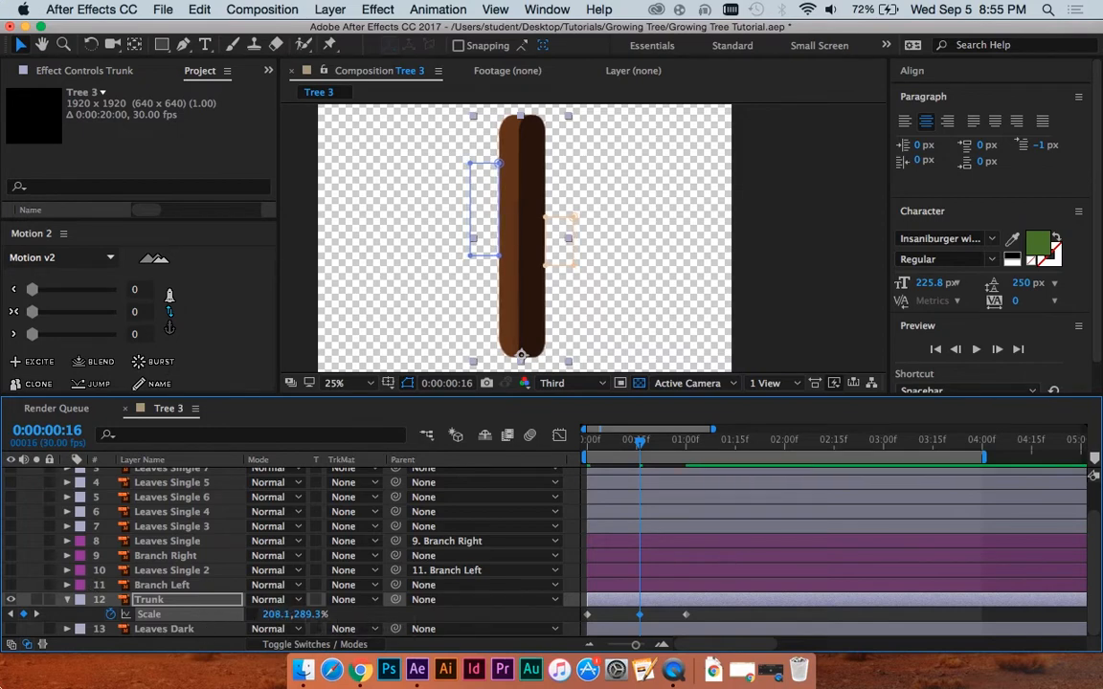
# Step: Paste the 1-second Scale keyframe at 0:00:00:22 and squash the Trunk there to 270.9% horizontally and 245.3% vertically
pyautogui.press('super+s')
pyautogui.press('space')
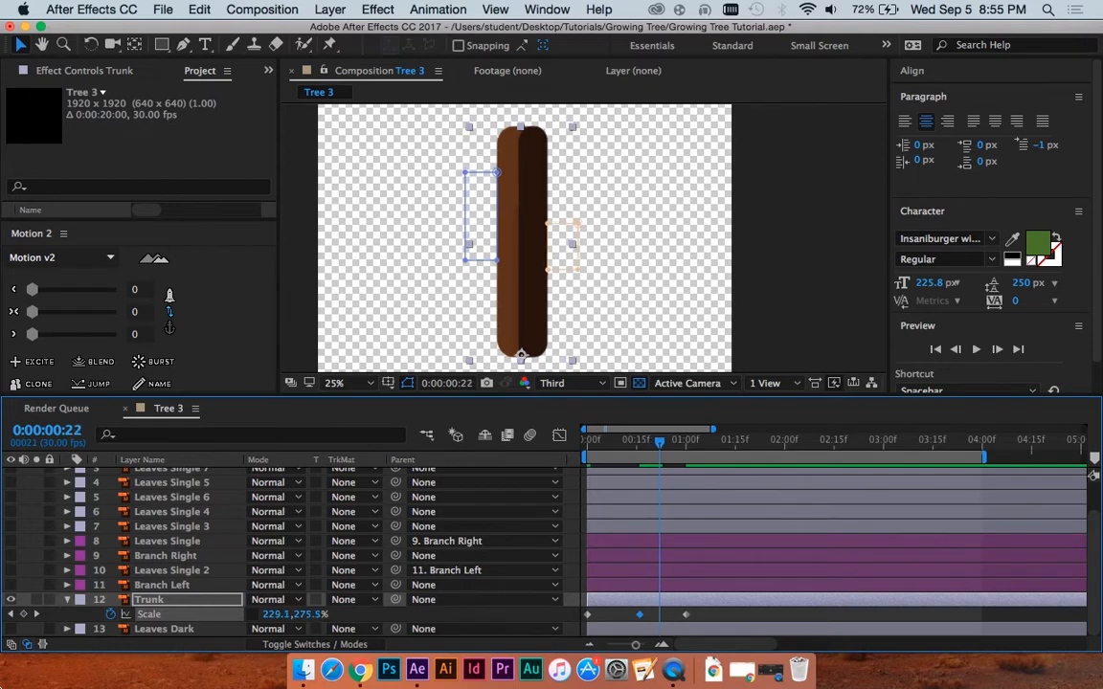
pyautogui.click(686, 616)
pyautogui.press('super+c')
pyautogui.press('super+v')
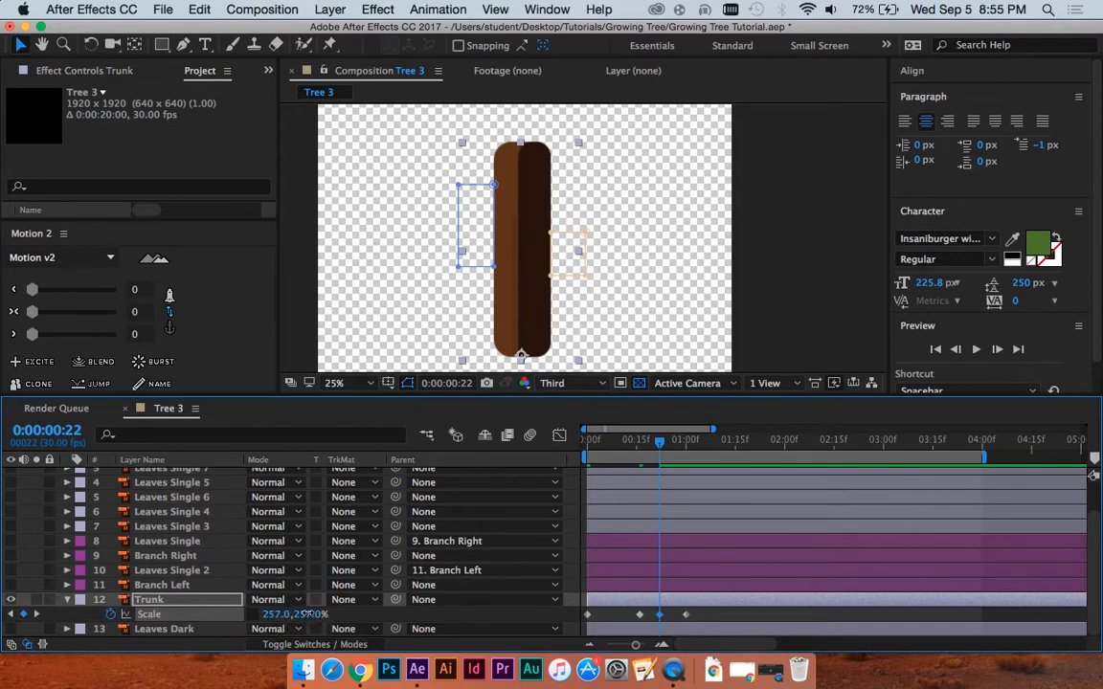
pyautogui.moveTo(304, 613); pyautogui.dragTo(383, 611)
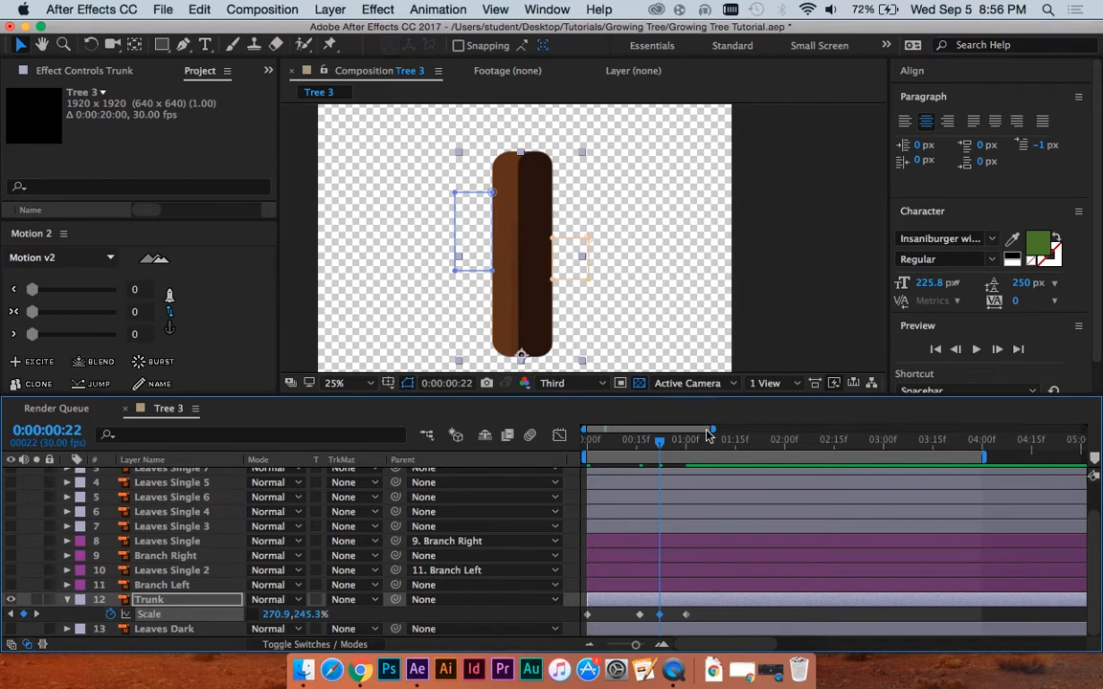
# Step: Preview the stretch and squash, and set the Trunk's vertical Scale at 0:00:00:16 to 279.0%
pyautogui.moveTo(692, 445)
pyautogui.mouseDown()
pyautogui.moveTo(615, 448)
pyautogui.moveTo(733, 450)
pyautogui.moveTo(656, 451)
pyautogui.moveTo(718, 442)
pyautogui.moveTo(695, 442)
pyautogui.mouseUp()
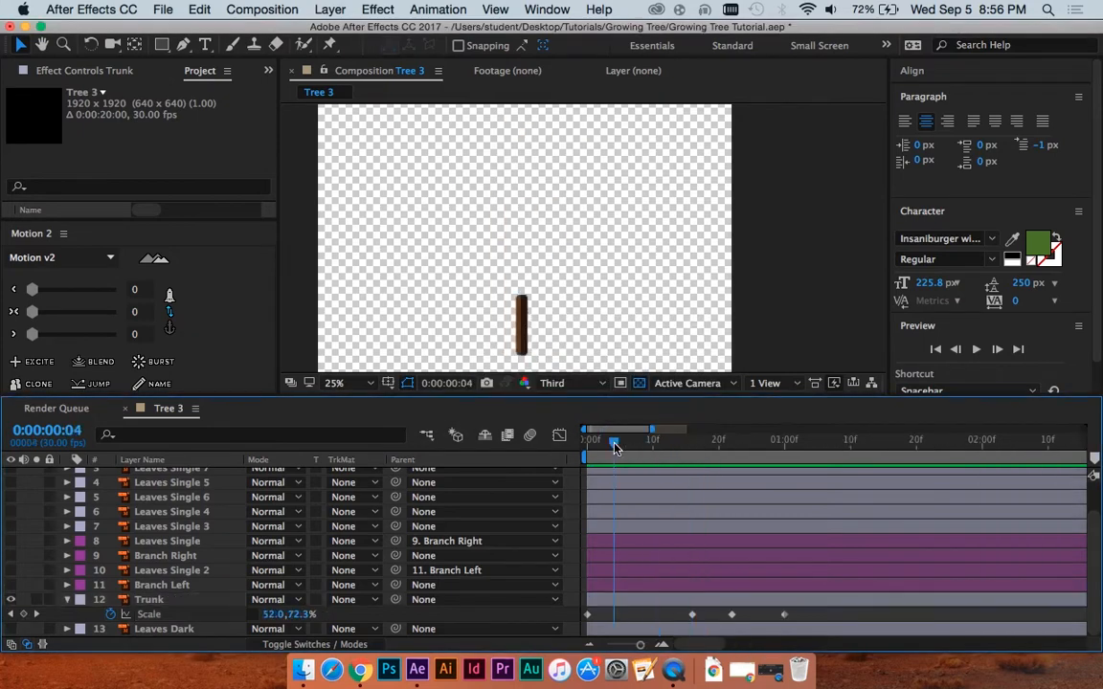
pyautogui.press('space')
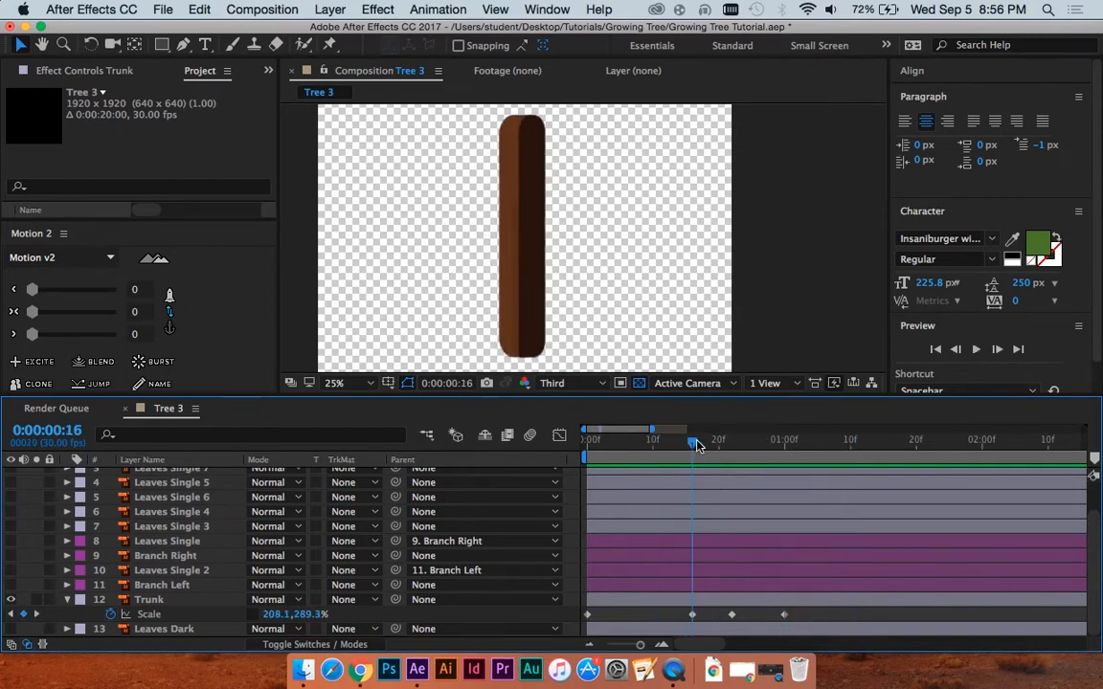
pyautogui.moveTo(276, 615); pyautogui.dragTo(264, 617)
# Step: Ease the two middle Trunk Scale keyframes in and out with Motion 2 at a strength of 71
pyautogui.moveTo(724, 445); pyautogui.dragTo(787, 452)
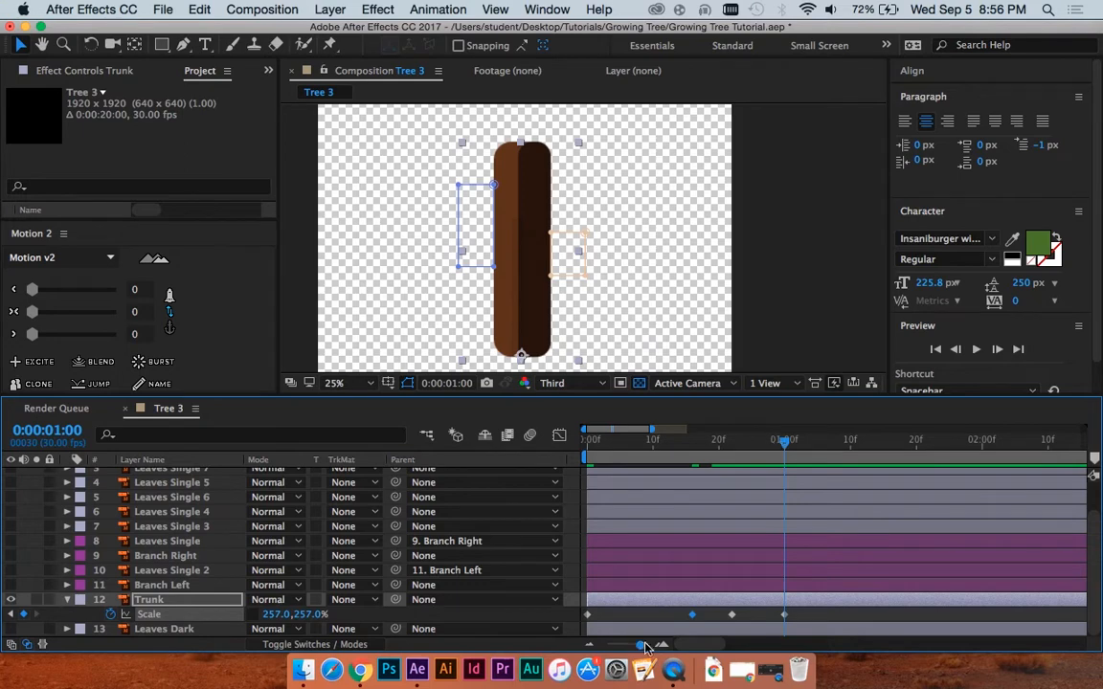
pyautogui.moveTo(753, 614); pyautogui.dragTo(673, 618)
pyautogui.moveTo(32, 312); pyautogui.dragTo(91, 321)
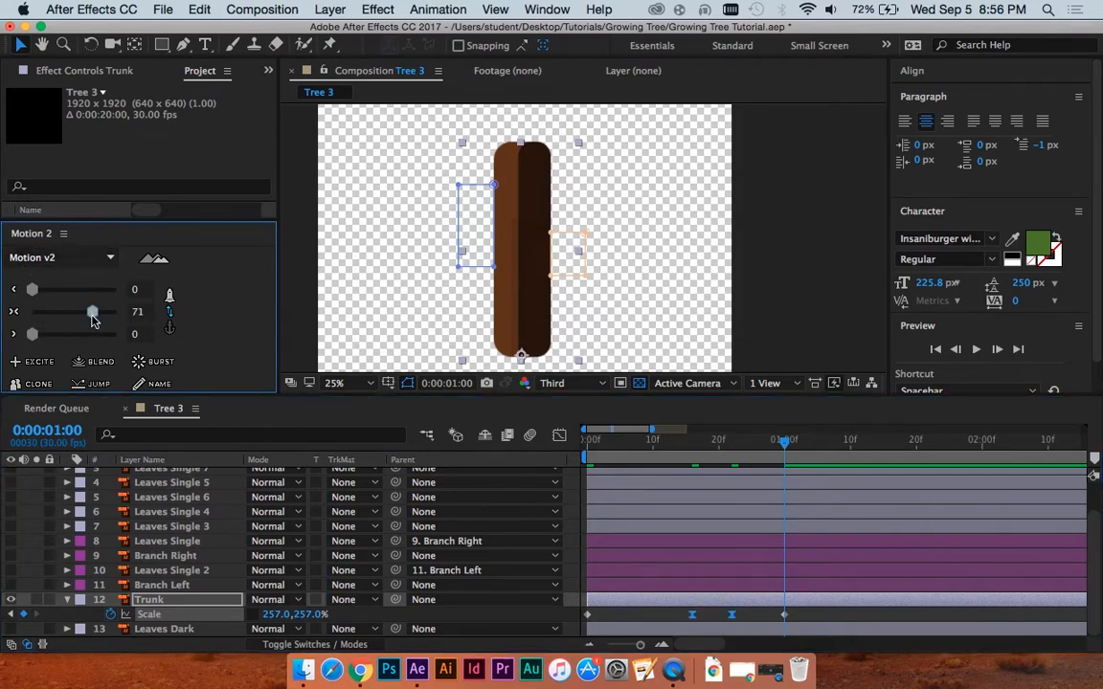
# Step: Look up the Easy Ease option for the middle keyframes and inspect their speed curves in the Graph Editor
pyautogui.rightClick(733, 620)
pyautogui.moveTo(804, 635)
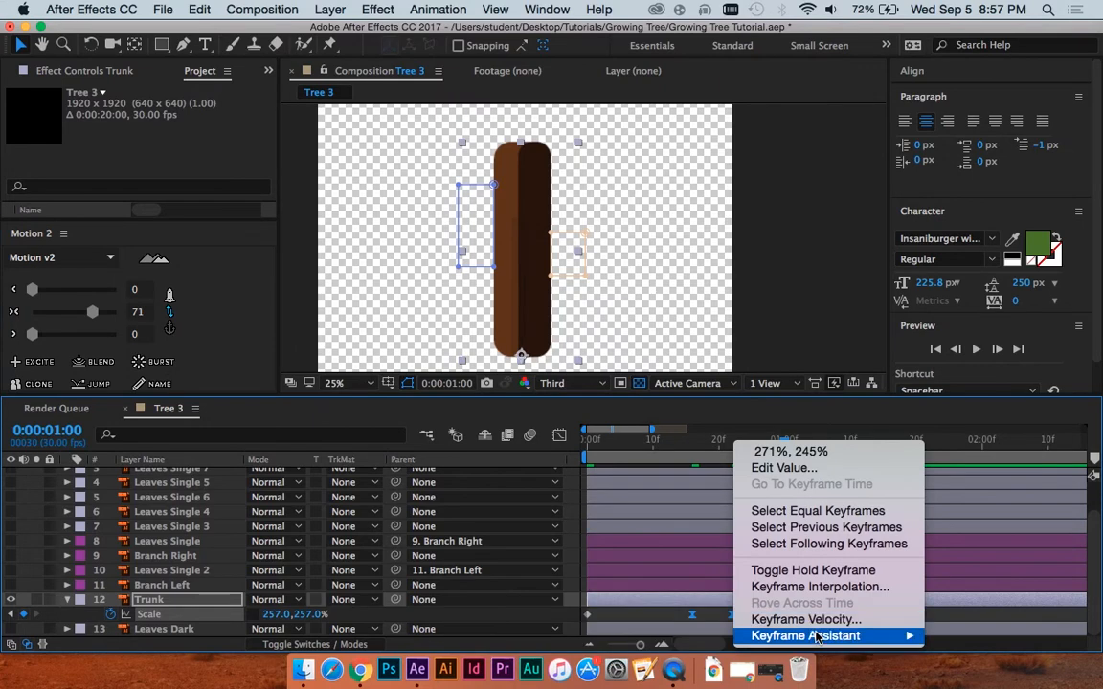
pyautogui.click(583, 538)
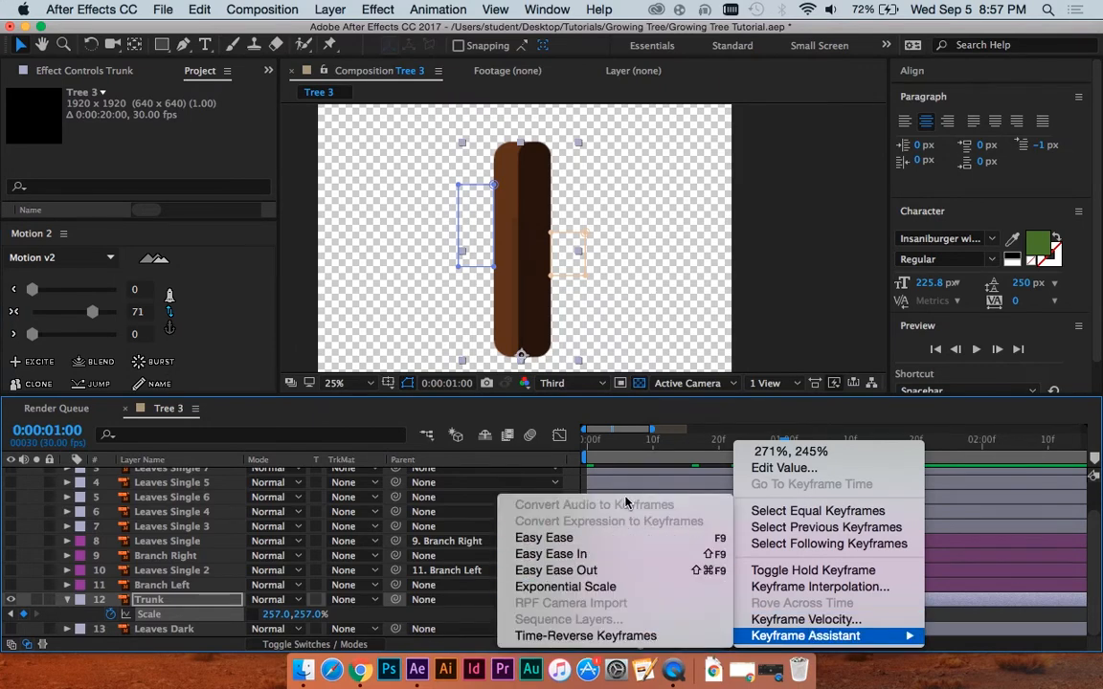
pyautogui.click(565, 436)
pyautogui.click(563, 439)
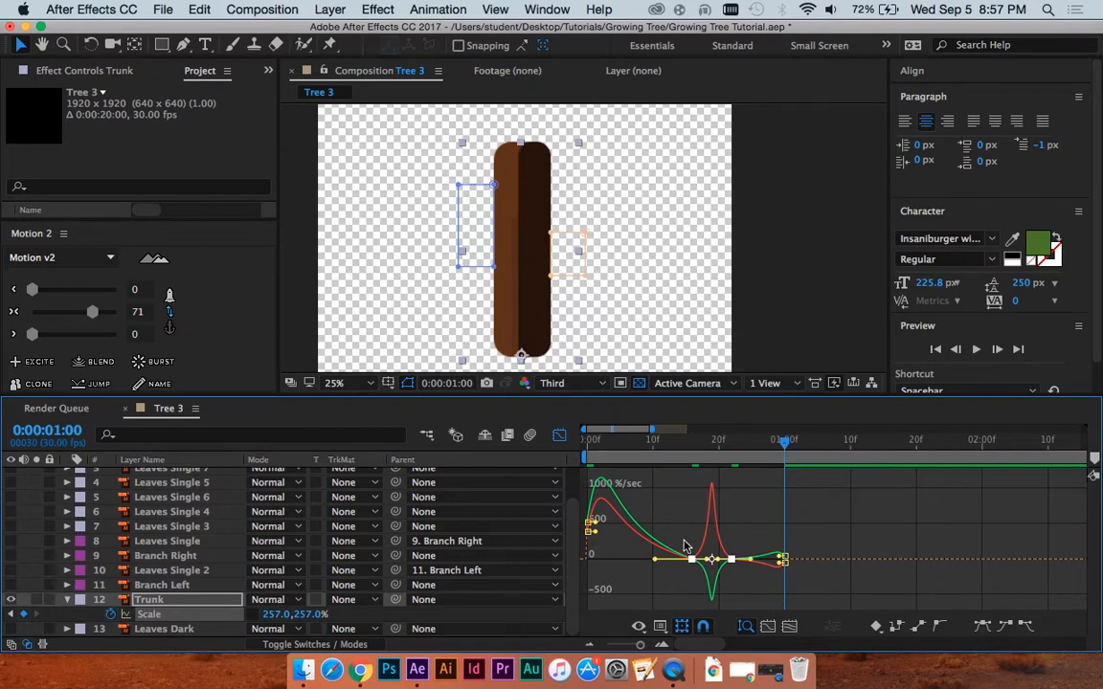
pyautogui.click(559, 435)
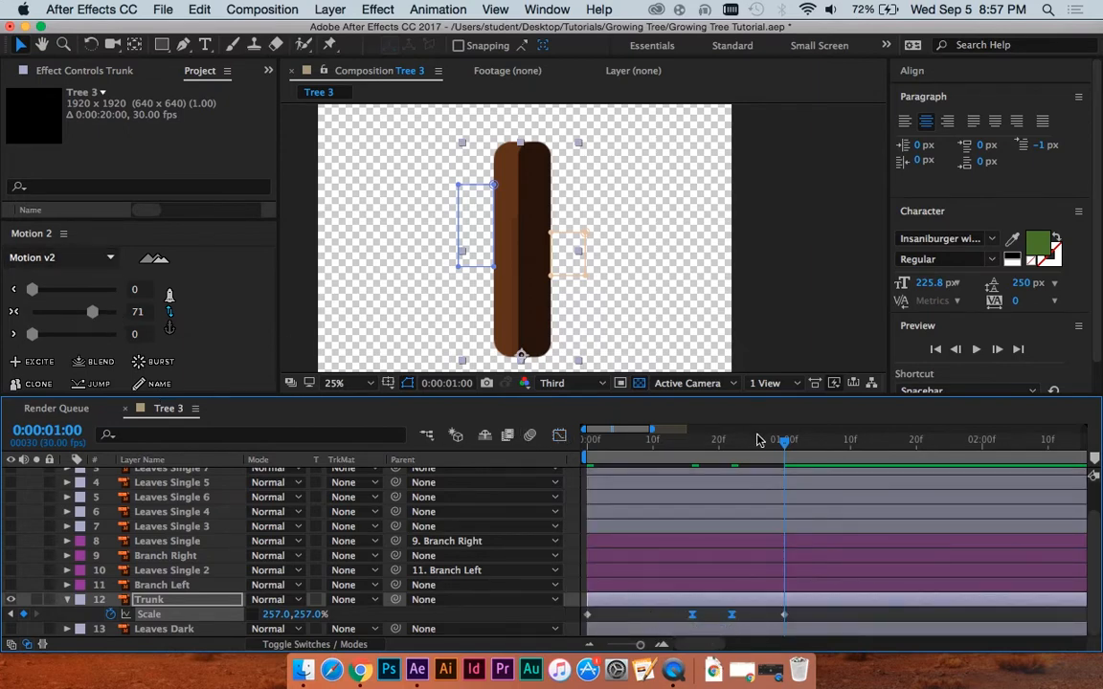
# Step: Preview the eased trunk growth and set the in-and-out ease of the two middle Scale keyframes to 59
pyautogui.press('space')
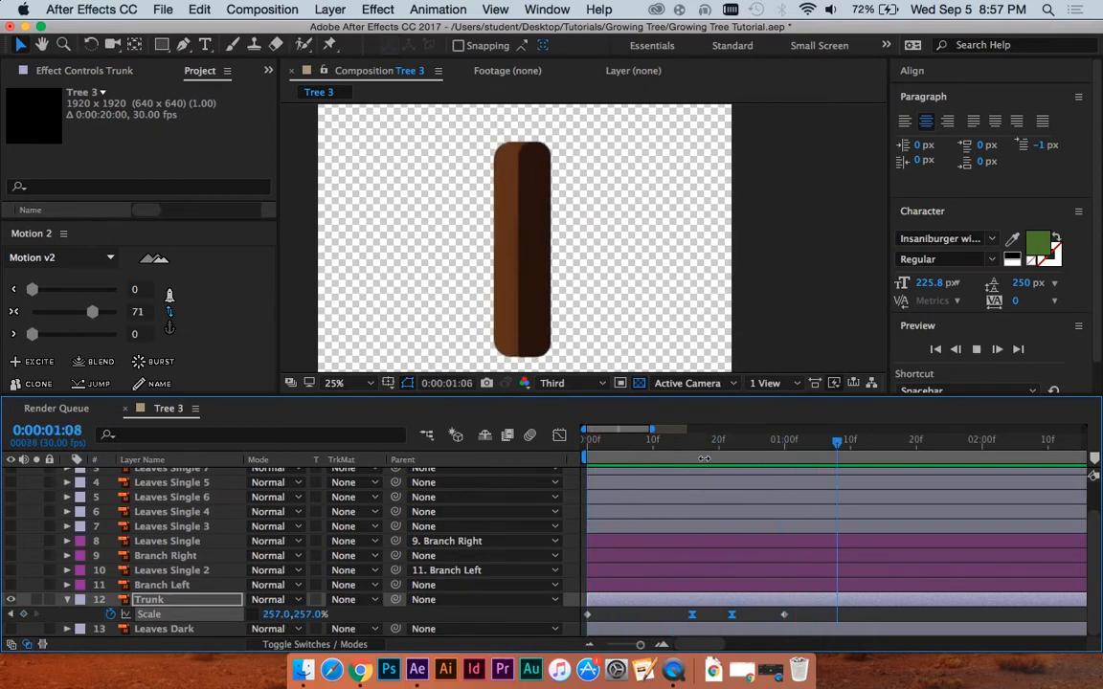
pyautogui.press('space')
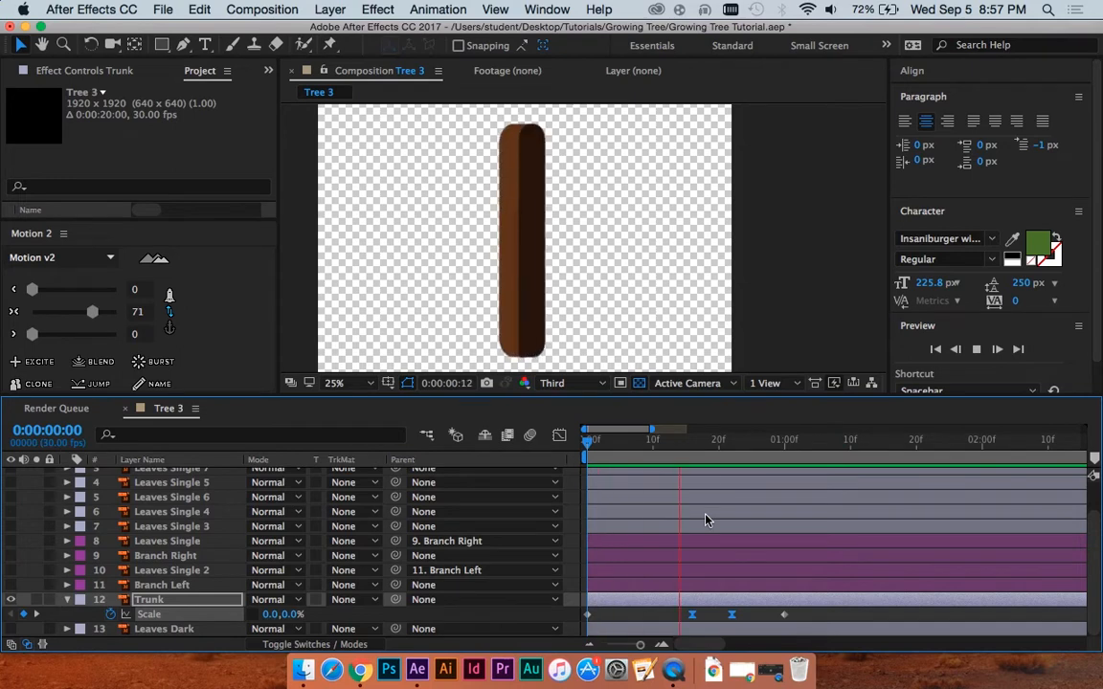
pyautogui.press('space')
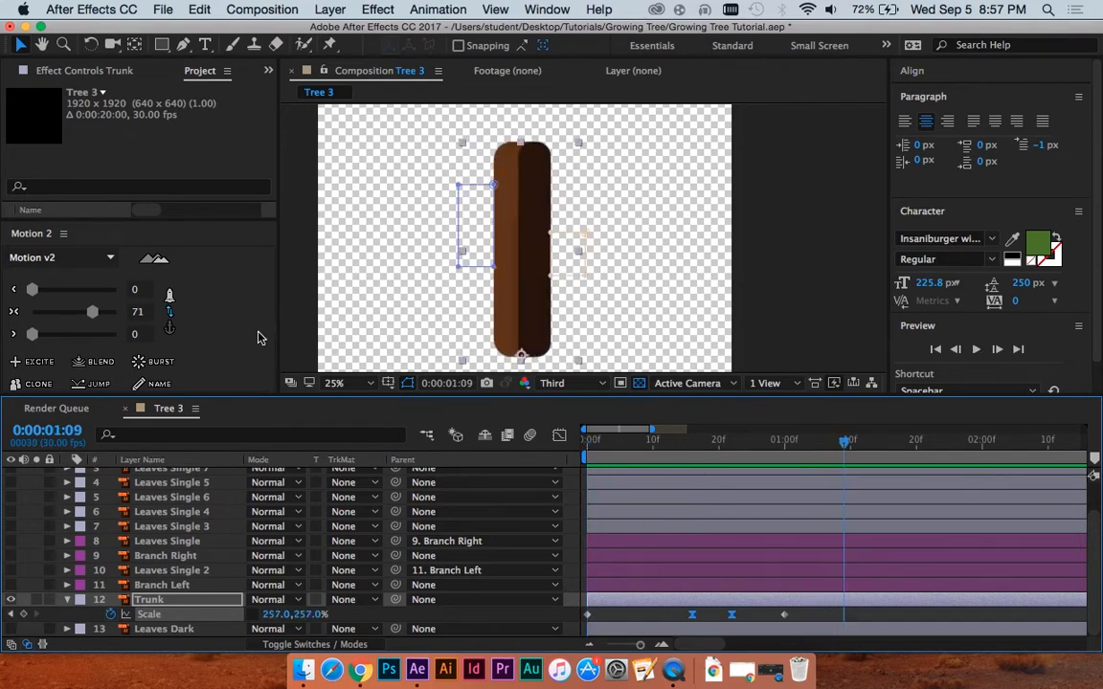
pyautogui.click(80, 311)
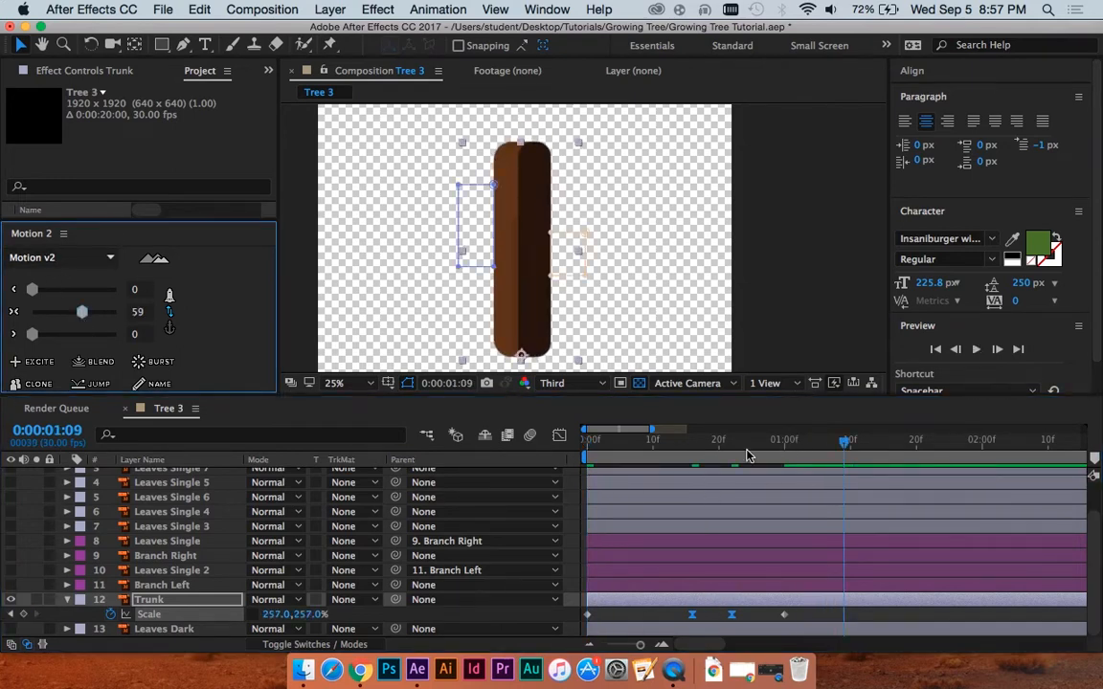
# Step: Replay the trunk's growth from the start and check its shape at the 0:00:00:16 and 0:00:00:22 keyframes
pyautogui.press('space')
pyautogui.press('space')
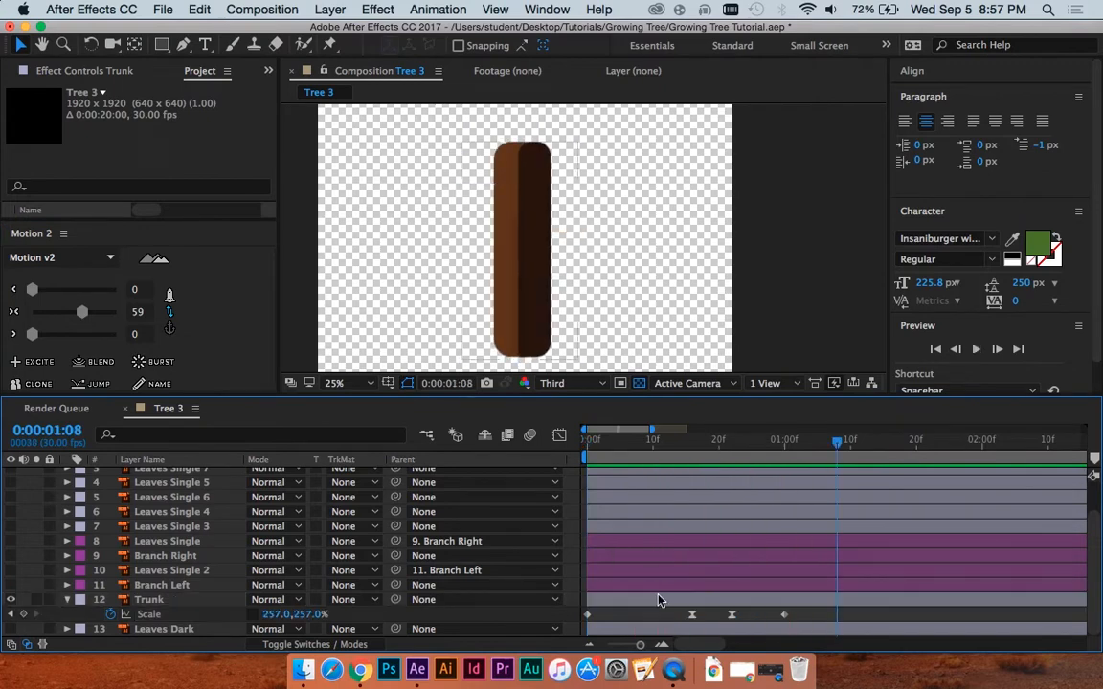
pyautogui.press('Home')
pyautogui.press('space')
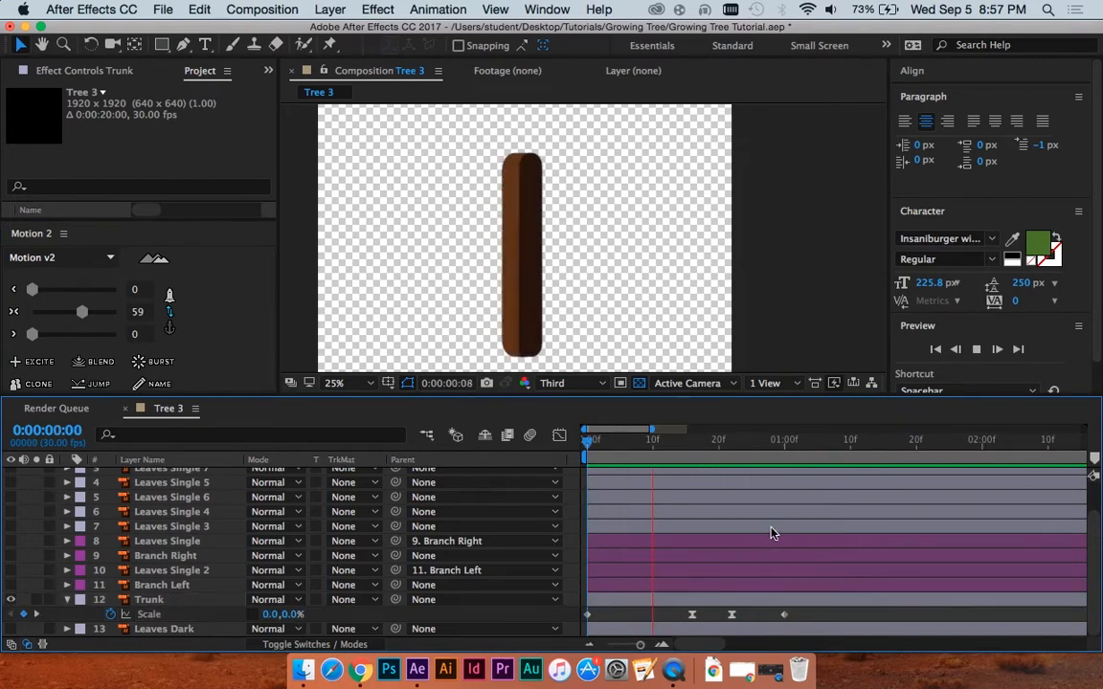
pyautogui.click(692, 450)
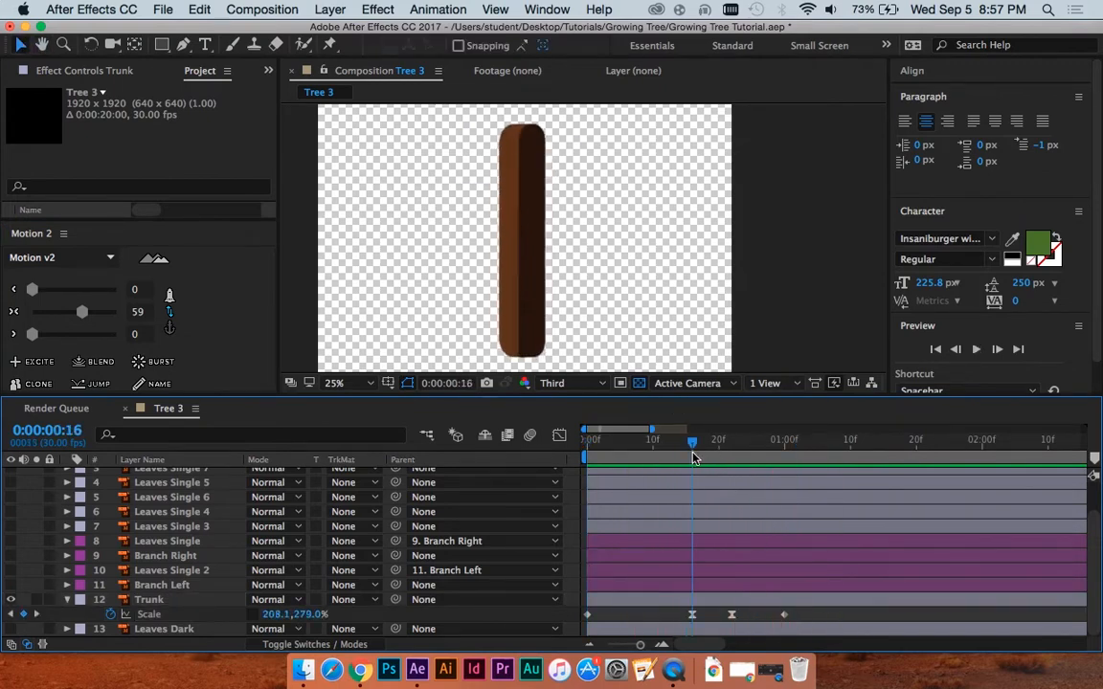
pyautogui.press('space')
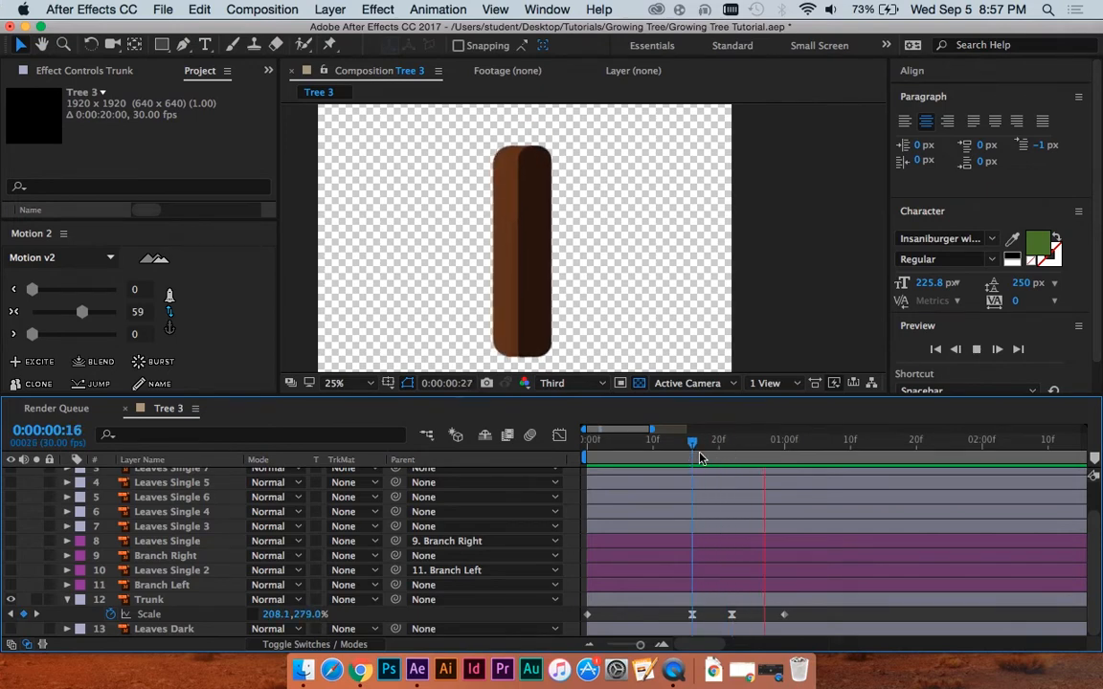
pyautogui.moveTo(695, 448); pyautogui.dragTo(723, 450)
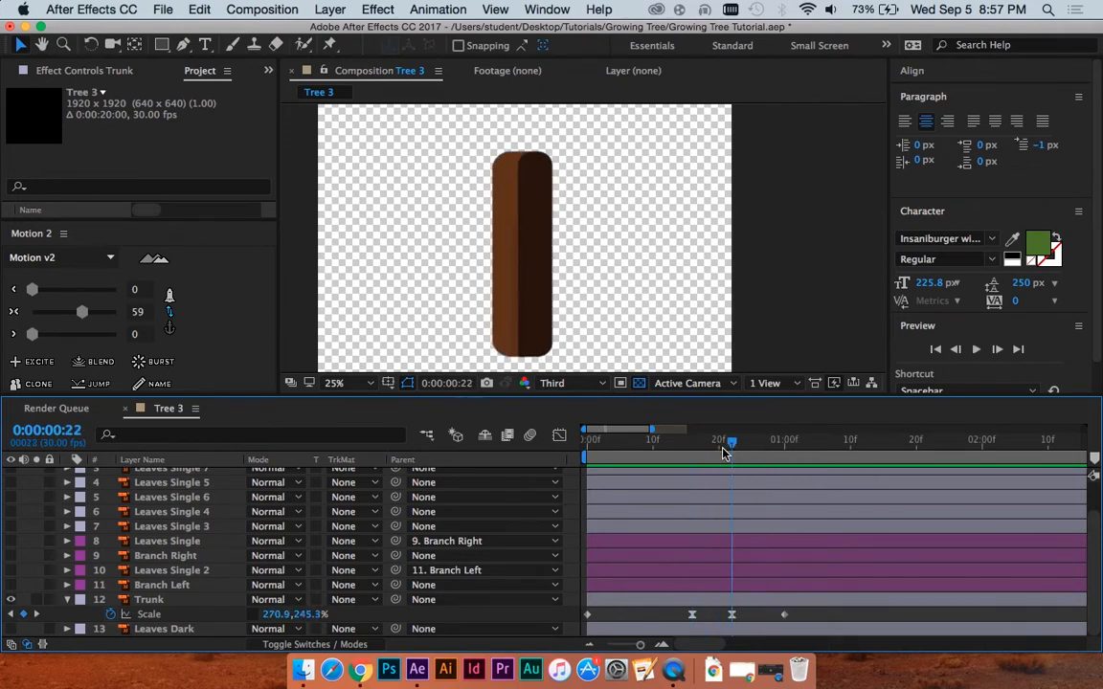
# Step: Set the in-and-out ease of the Trunk's Scale keyframe at 0:00:00:22 to 43 with Motion 2
pyautogui.click(731, 615)
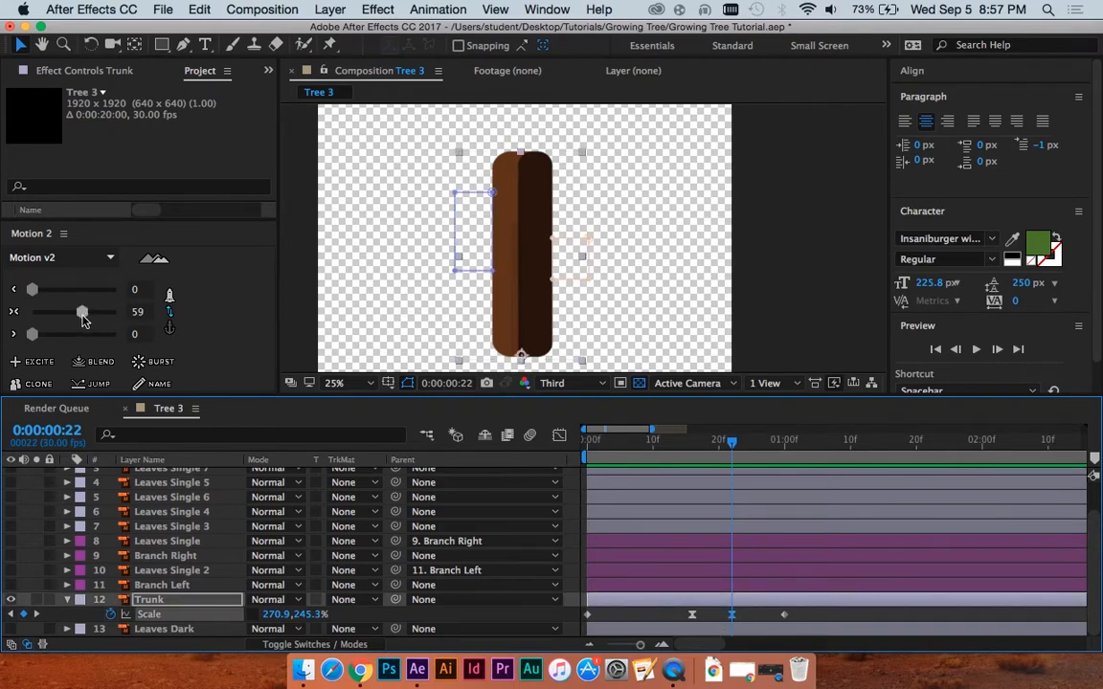
pyautogui.moveTo(82, 320); pyautogui.dragTo(69, 323)
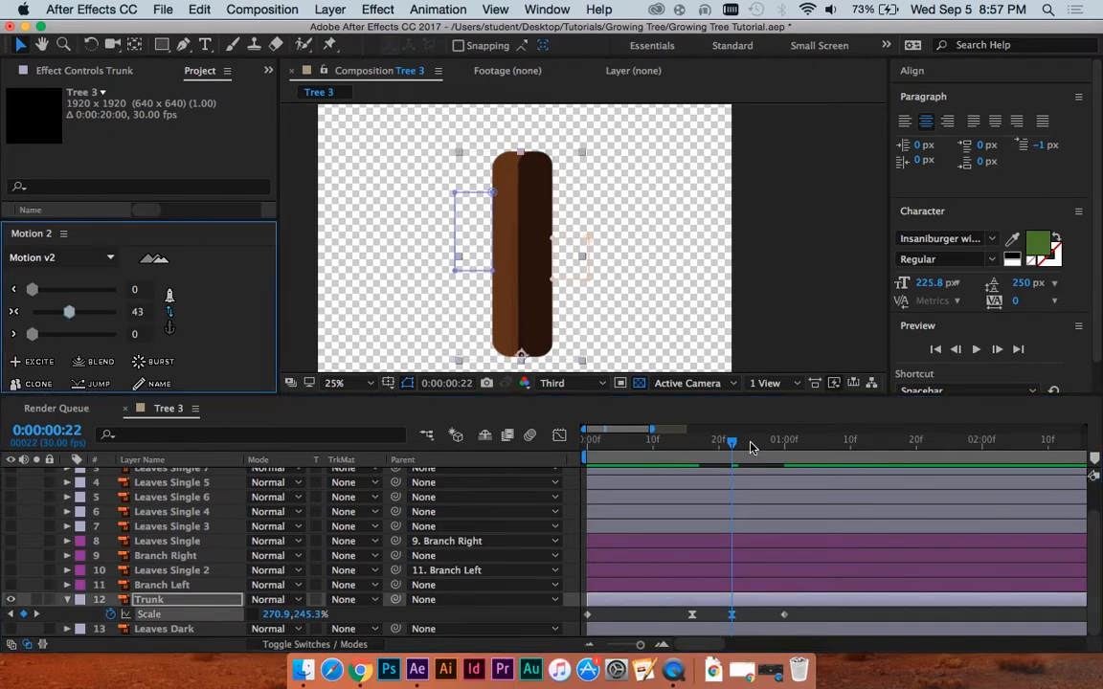
# Step: In the Graph Editor's speed graph, slightly shorten the outgoing influence handle of the Trunk's 0:00:00:16 Scale keyframe
pyautogui.click(692, 615)
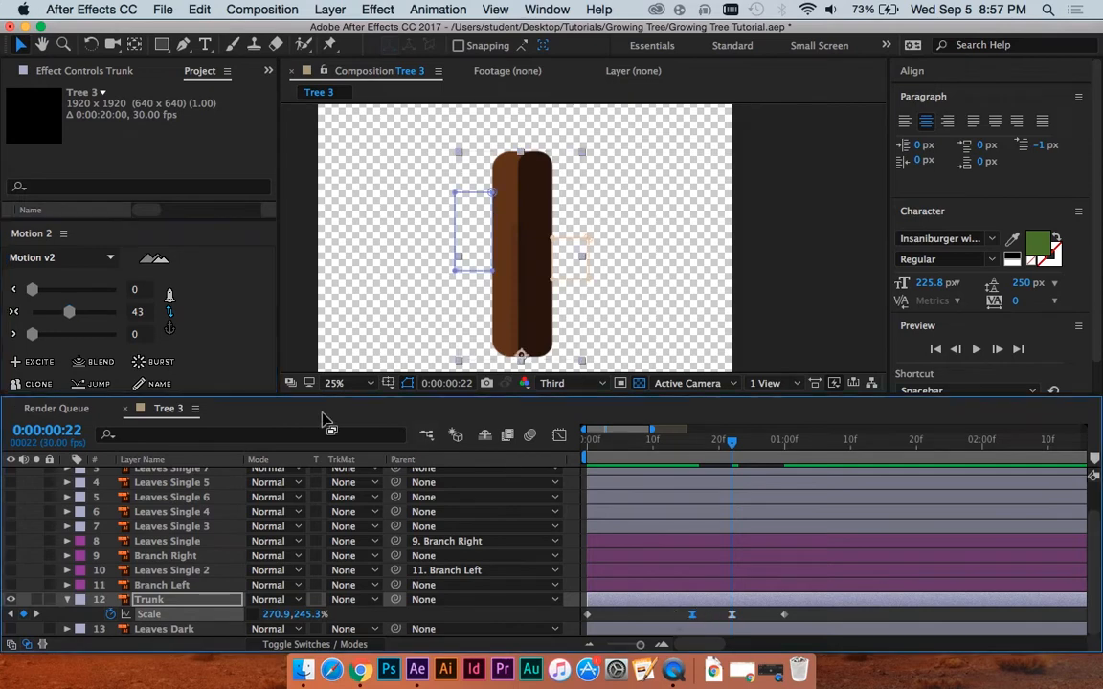
pyautogui.hotkey('shift', 'F3')
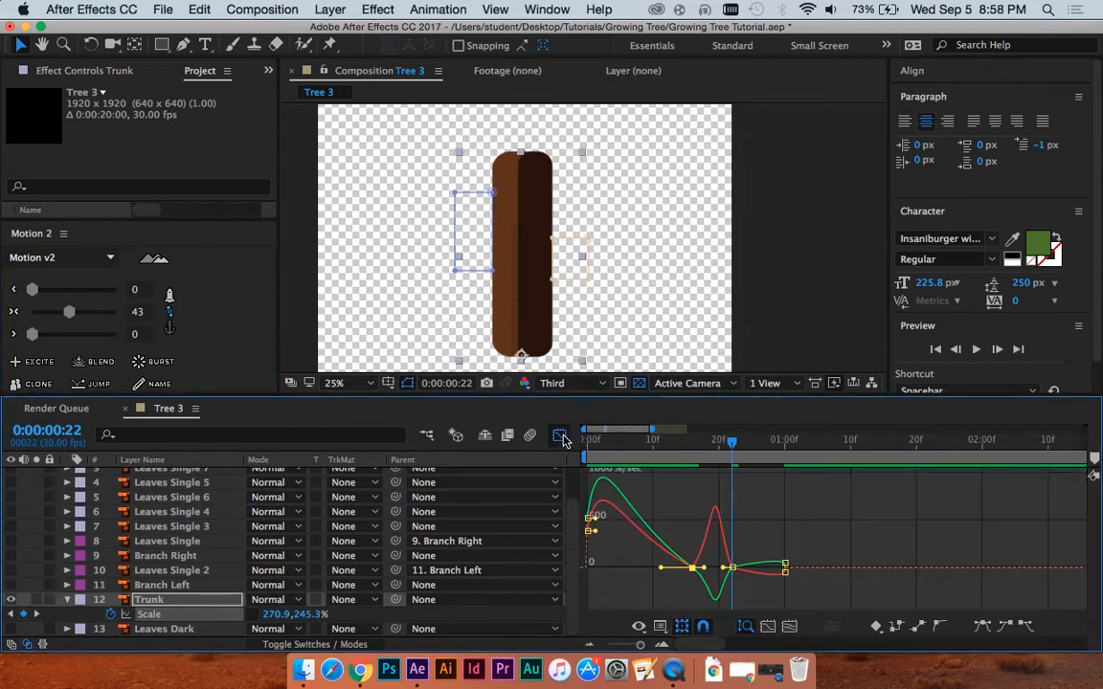
pyautogui.click(790, 629)
pyautogui.click(659, 624)
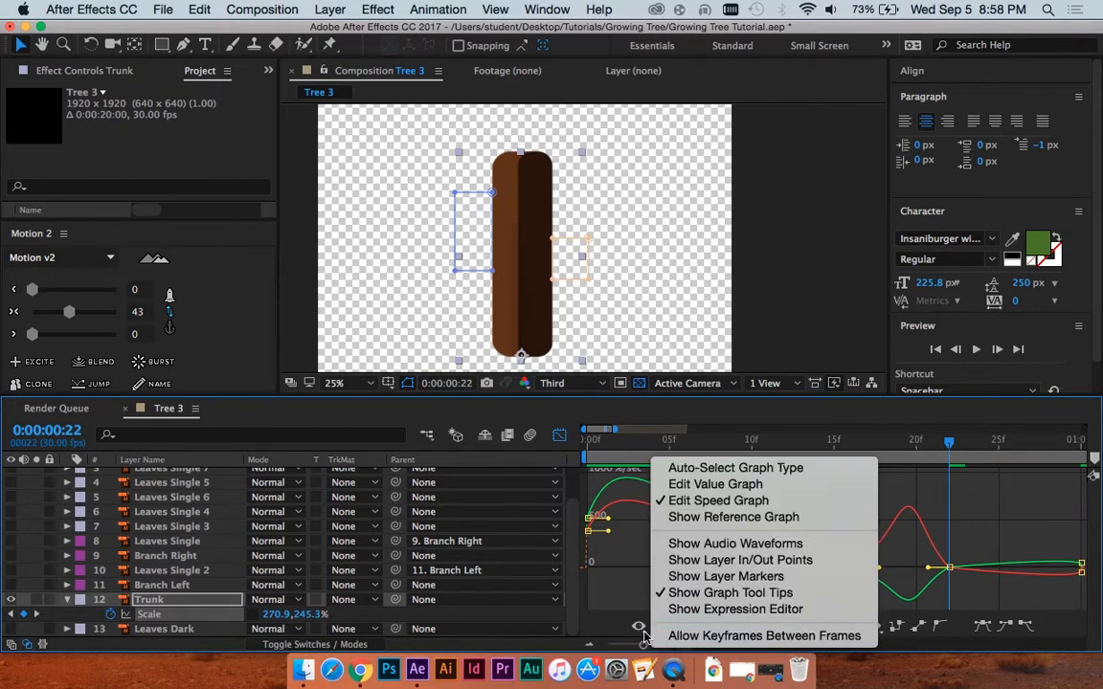
pyautogui.click(1009, 525)
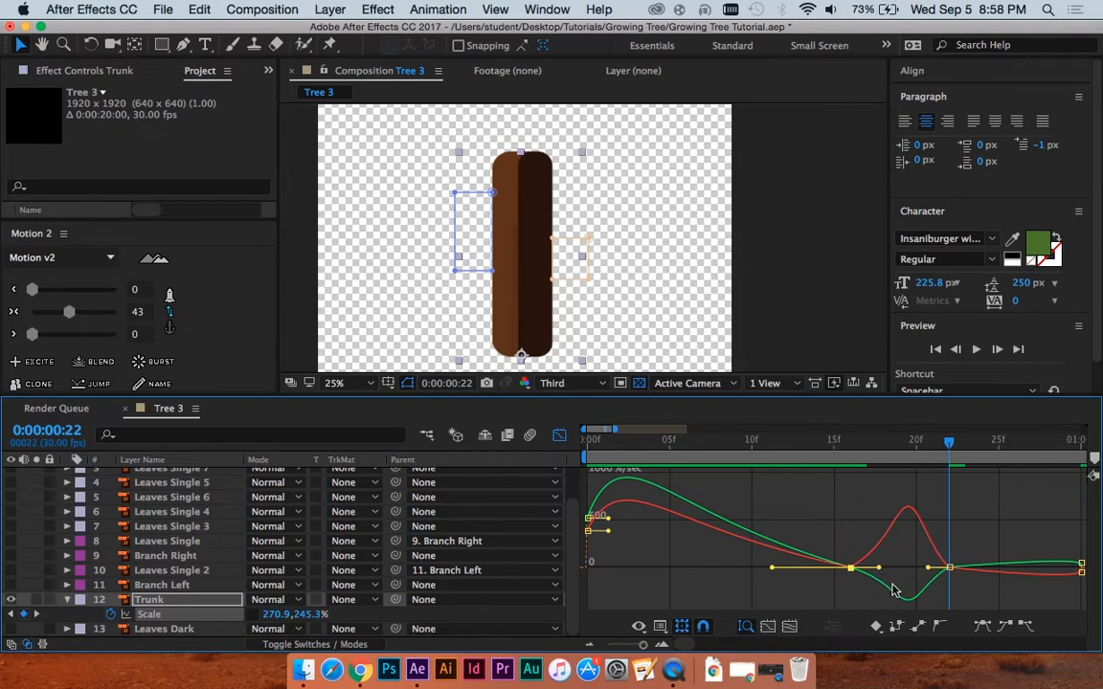
pyautogui.moveTo(879, 575); pyautogui.dragTo(870, 572)
# Step: Replay the trunk's growth, close the Graph Editor, and preview the animation again in the layer timeline
pyautogui.press('space')
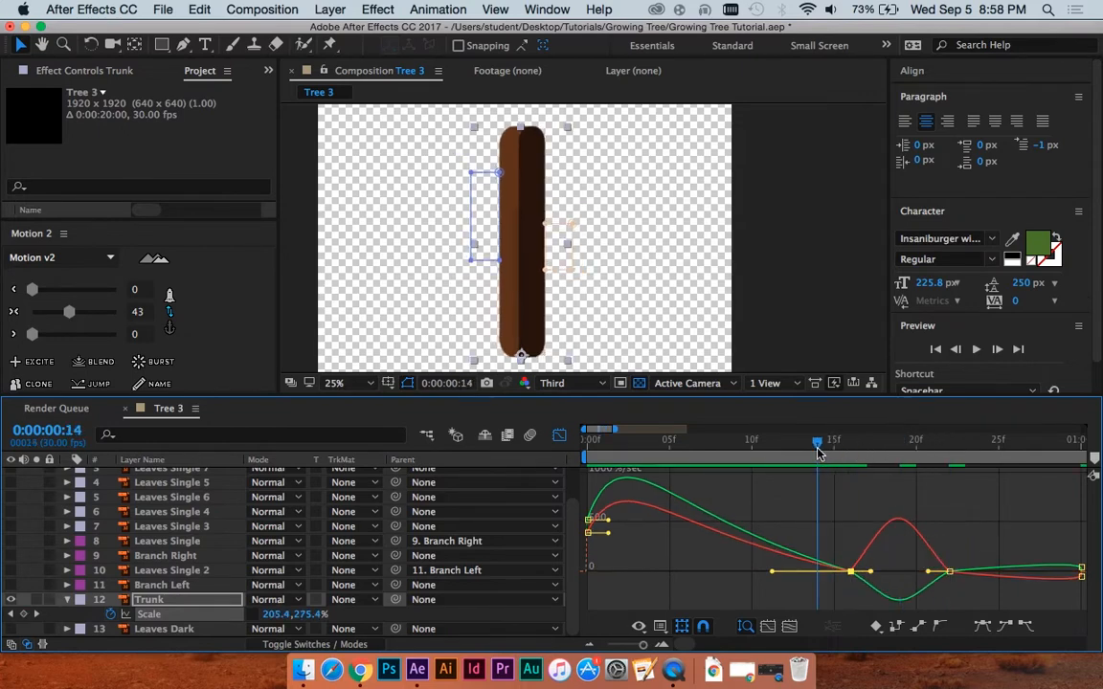
pyautogui.click(560, 436)
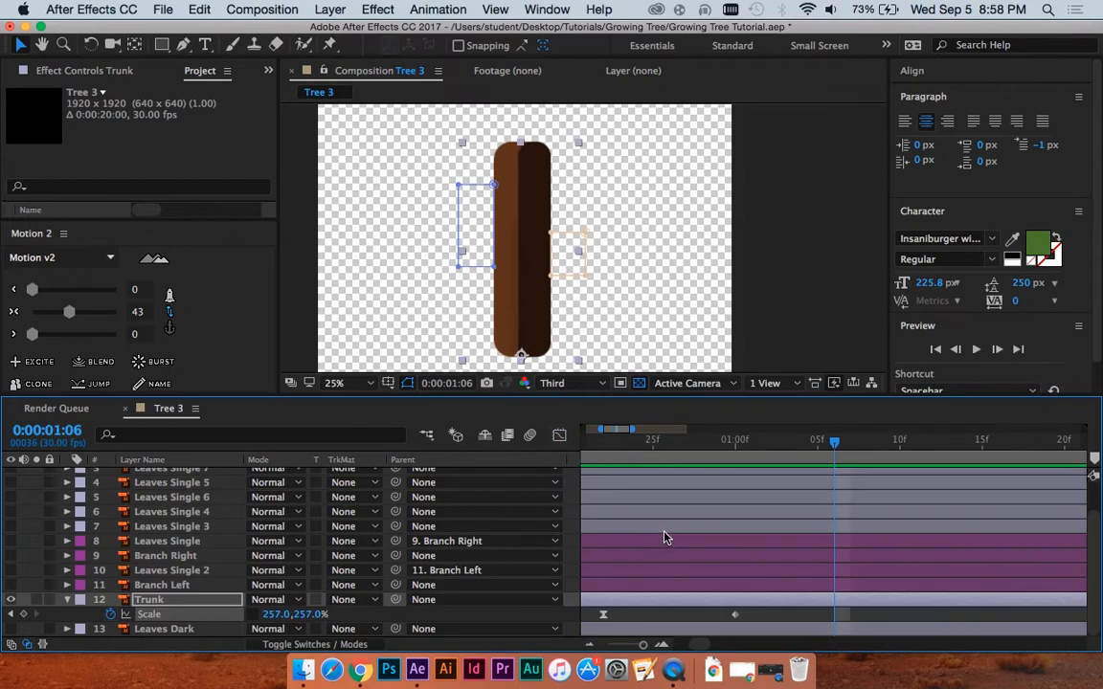
pyautogui.press('-')
pyautogui.press('-')
pyautogui.press('space')
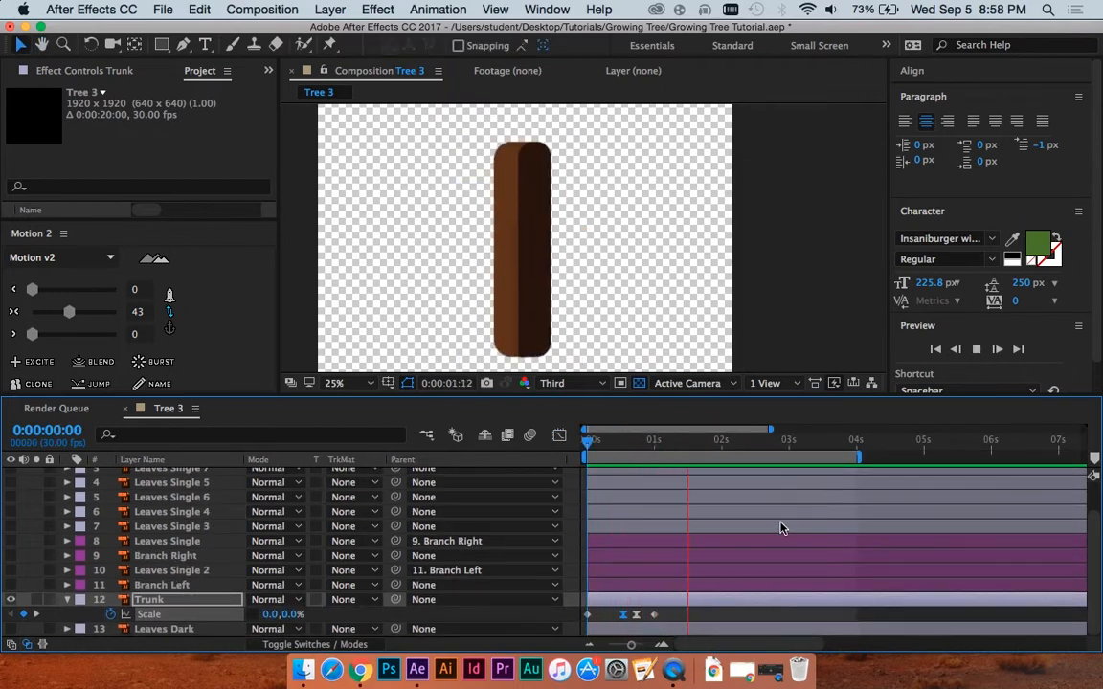
pyautogui.press('space')
# Step: Try shifting the Trunk's 0:00:00:22 Scale keyframe one frame later and preview the bounce
pyautogui.click(636, 614)
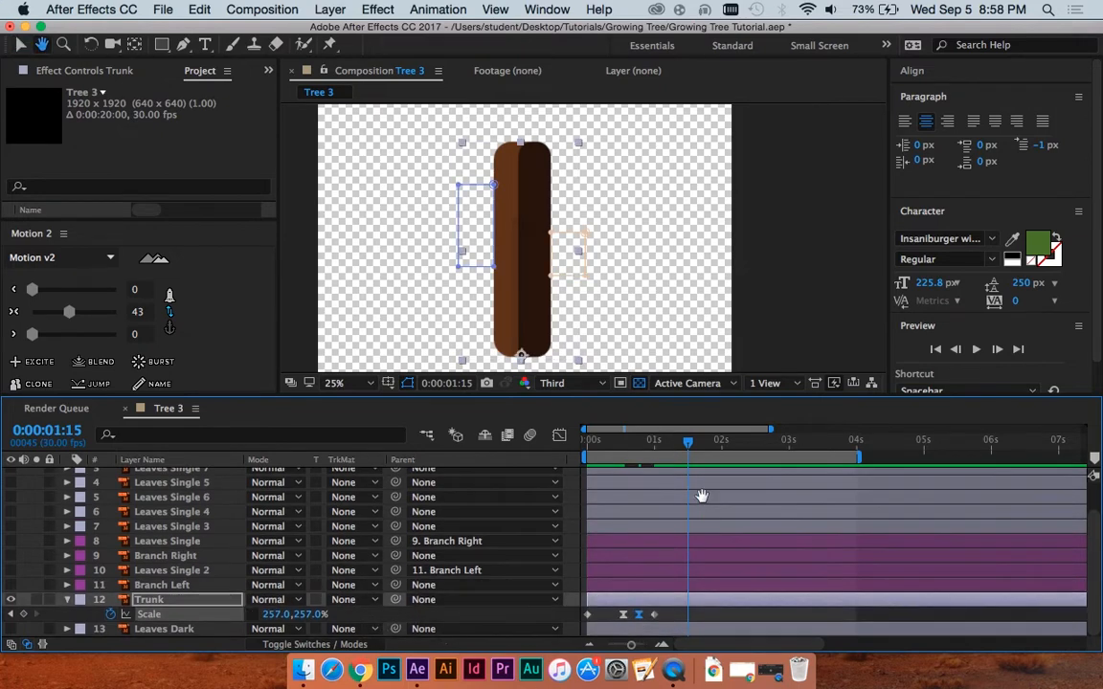
pyautogui.press('space')
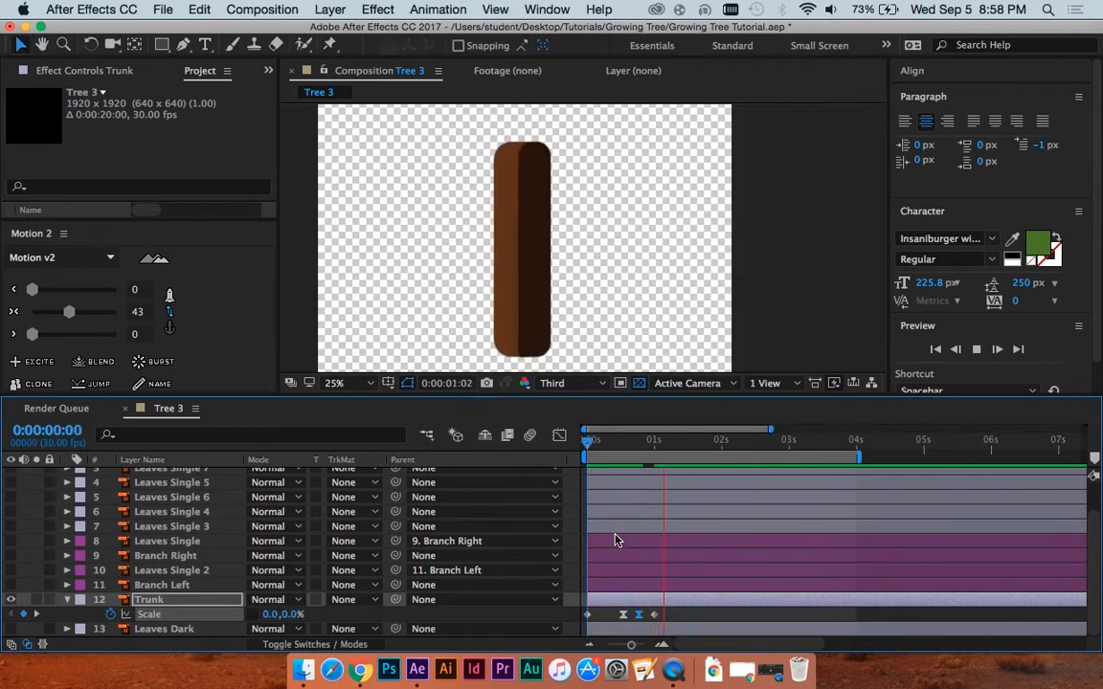
pyautogui.press('space')
# Step: Move the last Trunk Scale keyframe to 0:00:00:26 and set the 0:00:00:16 keyframe's ease to 60 in-and-out and 72 outgoing
pyautogui.press('=')
pyautogui.moveTo(642, 613); pyautogui.dragTo(687, 622)
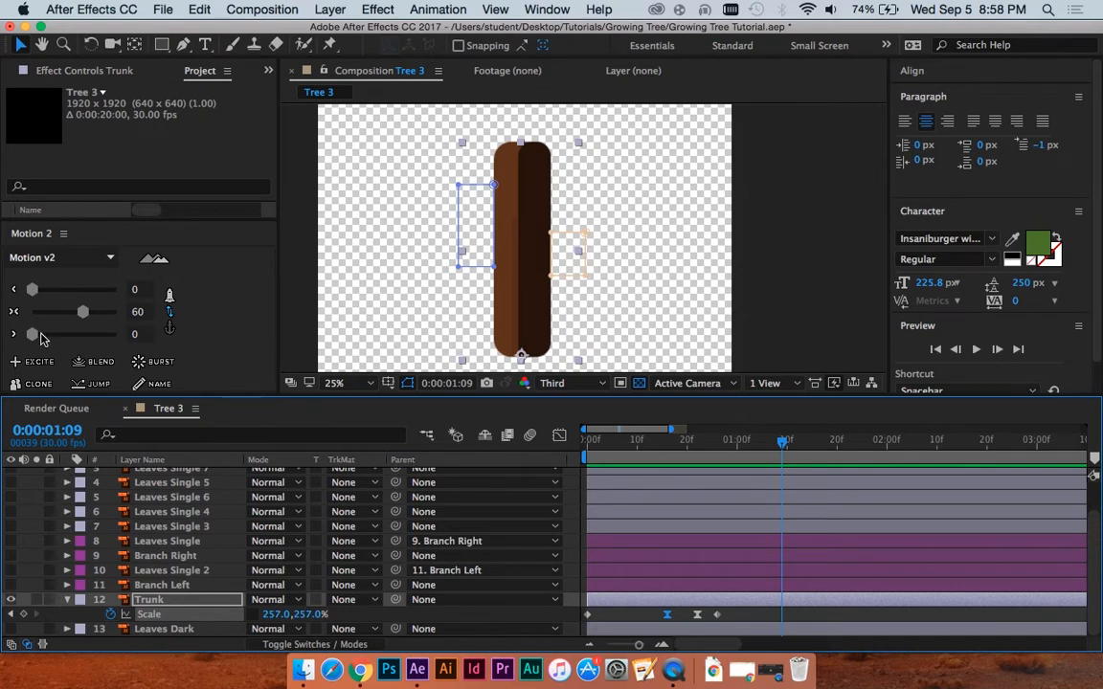
pyautogui.moveTo(33, 333); pyautogui.dragTo(95, 345)
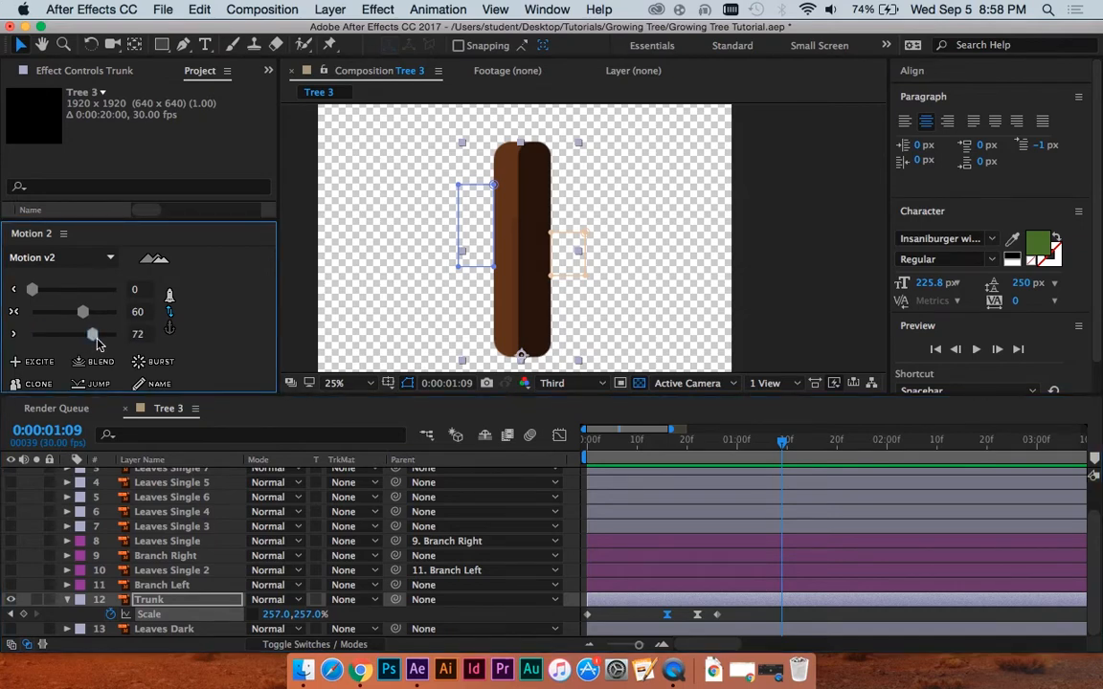
pyautogui.press('space')
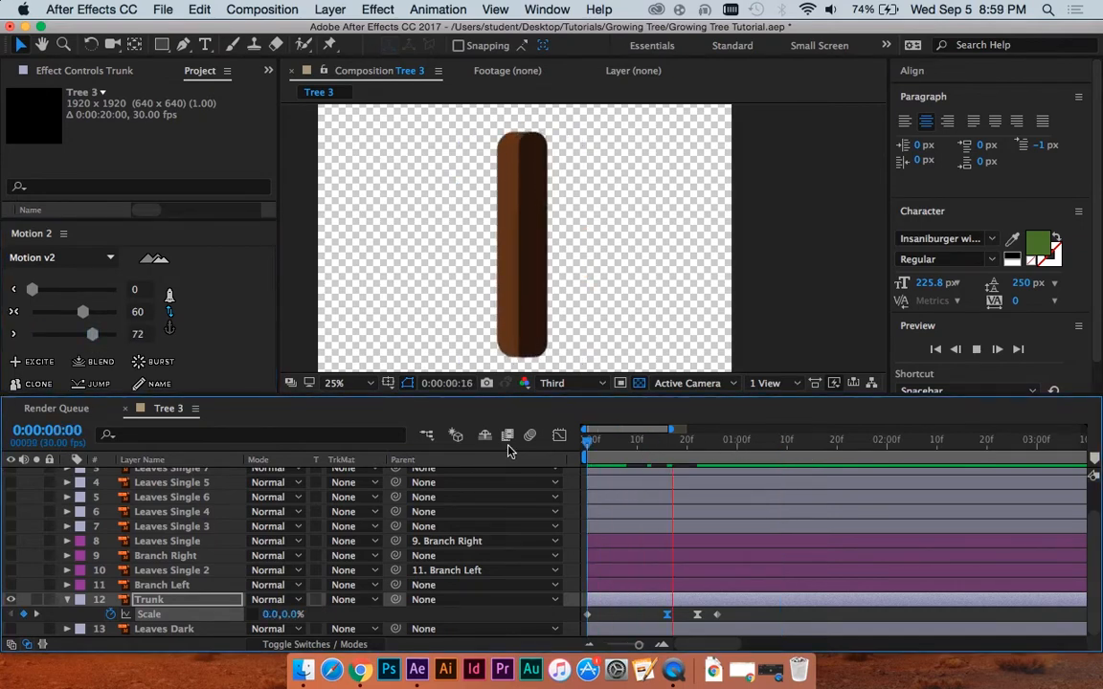
# Step: Set the Trunk's vertical scale at the 0:00:00:16 keyframe to 282.9% and preview the stretch
pyautogui.press('space')
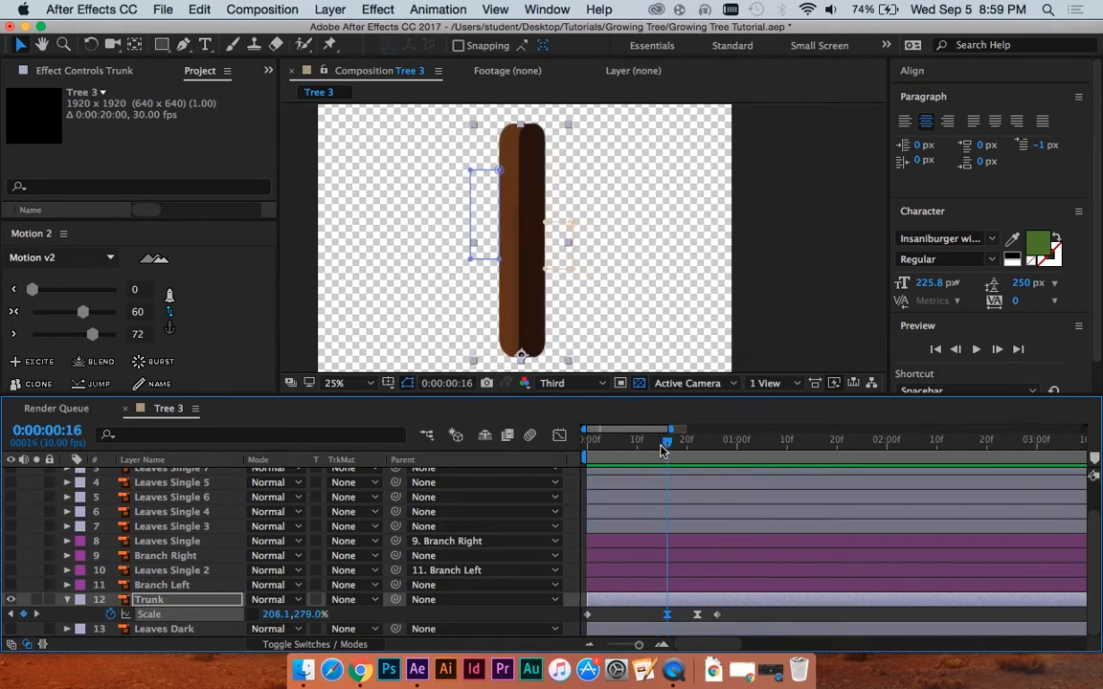
pyautogui.moveTo(311, 615); pyautogui.dragTo(346, 617)
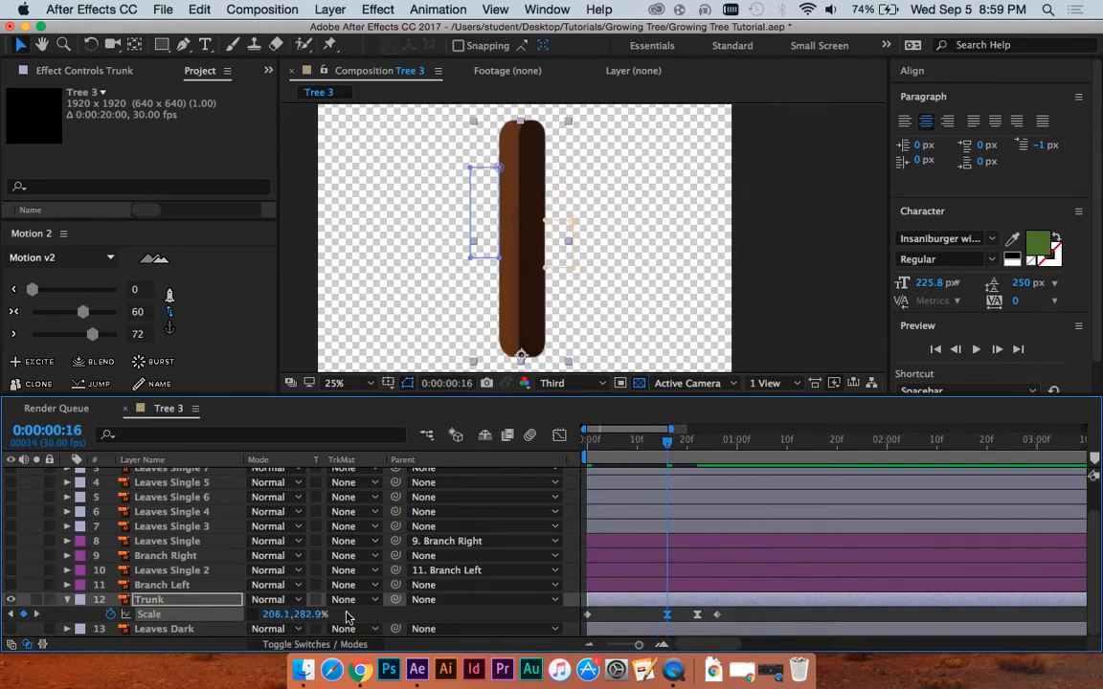
pyautogui.click(753, 585)
pyautogui.press('space')
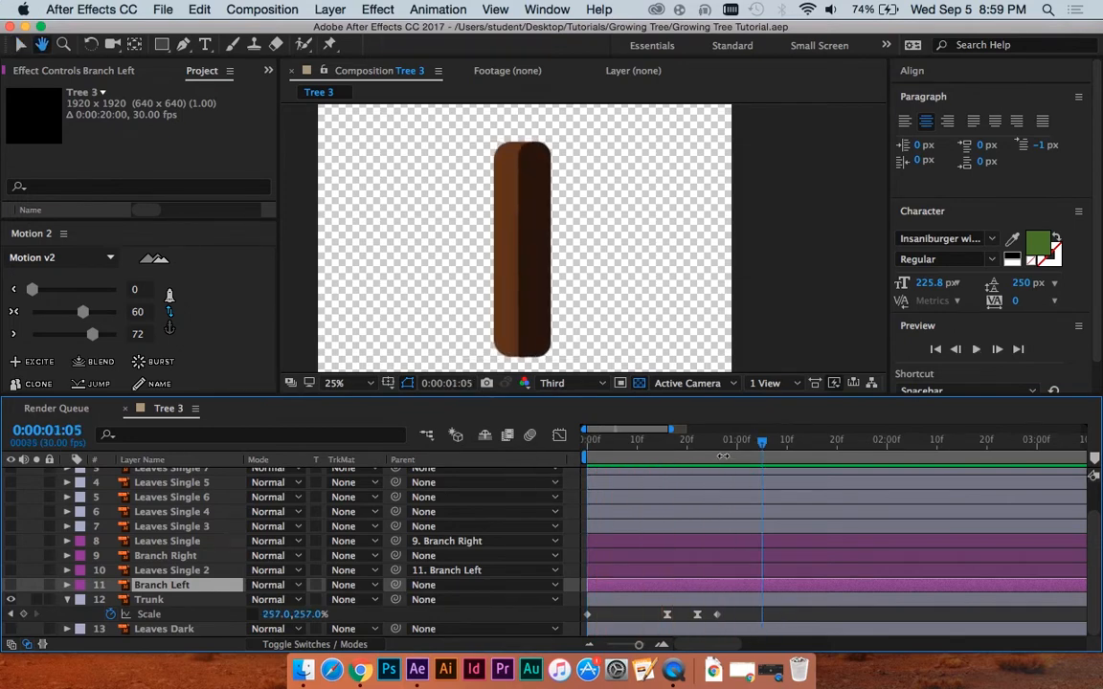
# Step: Shift the last three Trunk Scale keyframes three frames earlier so they start at 0:00:00:13, and save the project
pyautogui.moveTo(738, 607); pyautogui.dragTo(652, 618)
pyautogui.press('space')
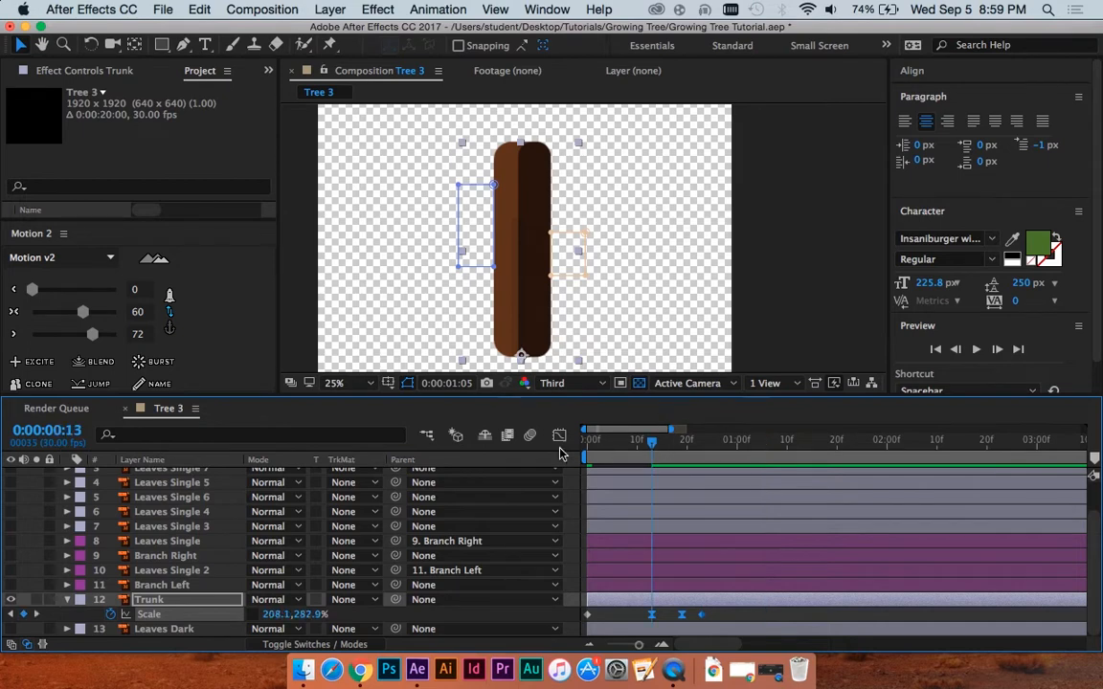
pyautogui.press('space')
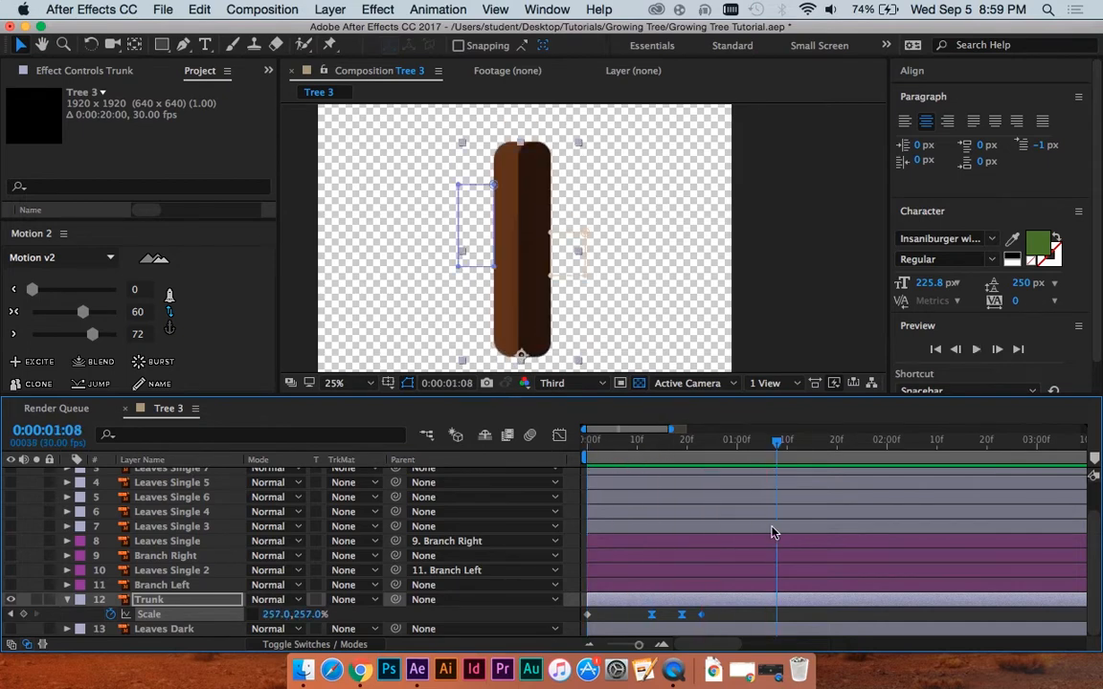
pyautogui.click(751, 617)
pyautogui.press('super+s')
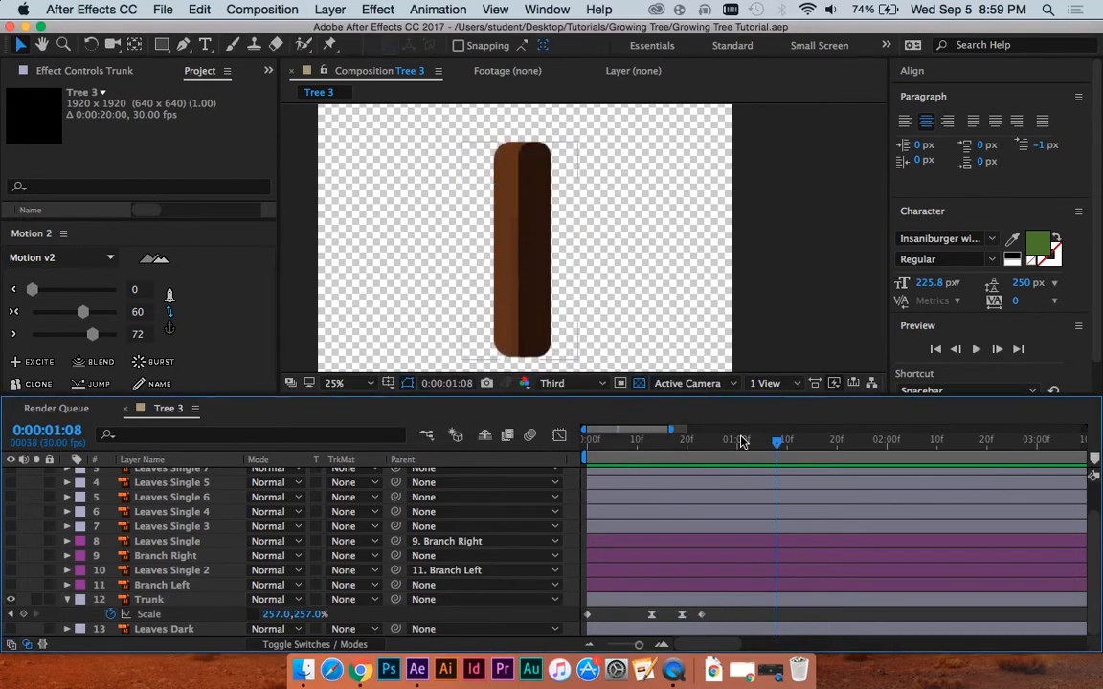
# Step: Scrub the trunk's growth from the start to 0:00:00:23 and look through the branch and leaf layers
pyautogui.press('Home')
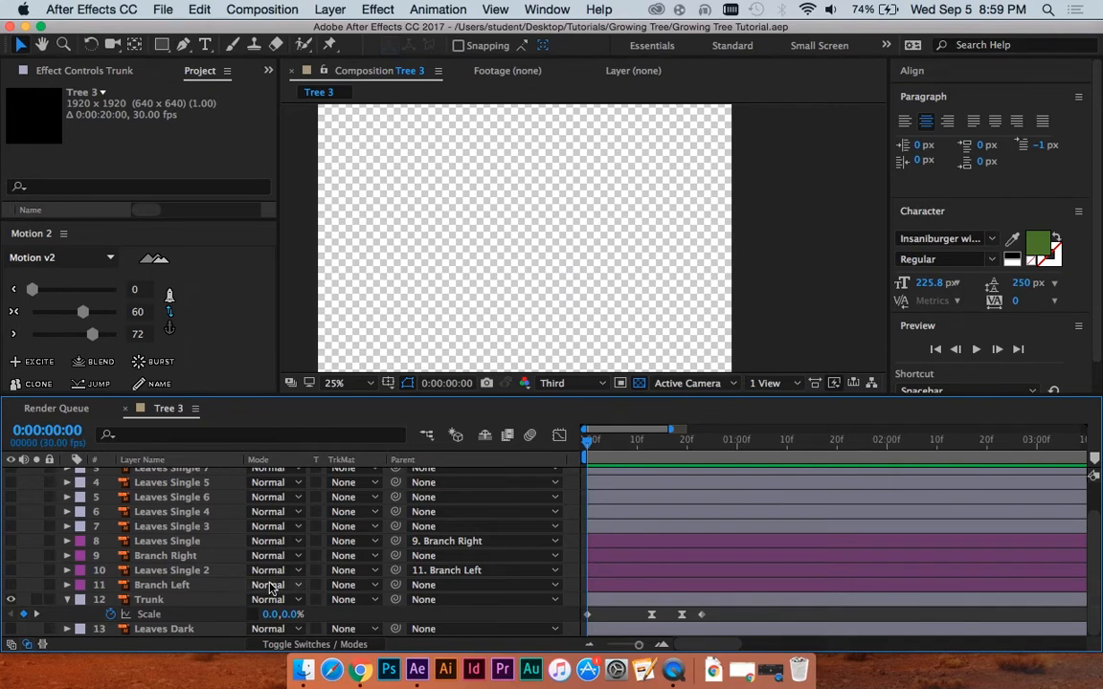
pyautogui.moveTo(612, 441); pyautogui.dragTo(701, 441)
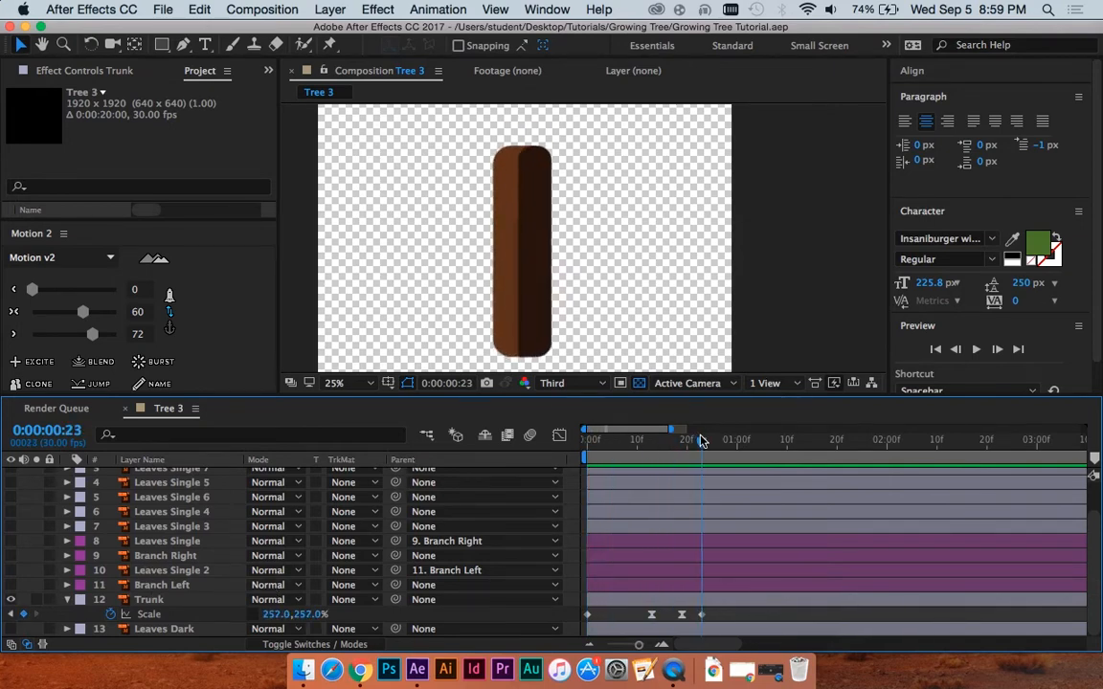
pyautogui.click(200, 585)
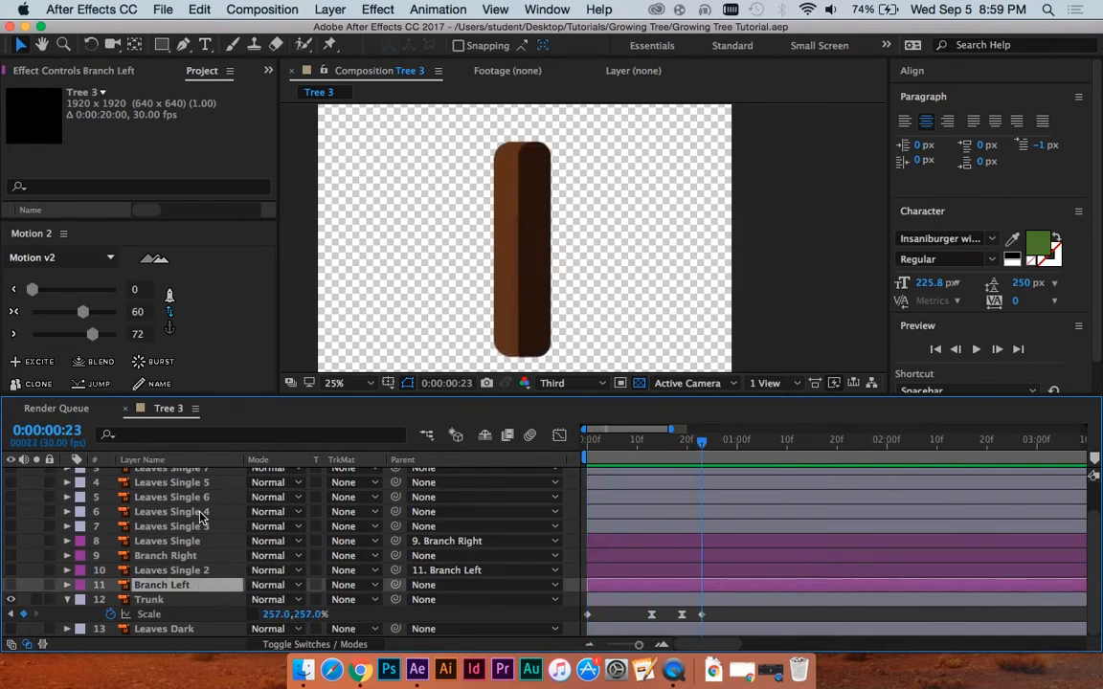
pyautogui.click(198, 526)
pyautogui.scroll(2, 201, 541)
pyautogui.scroll(-2, 199, 543)
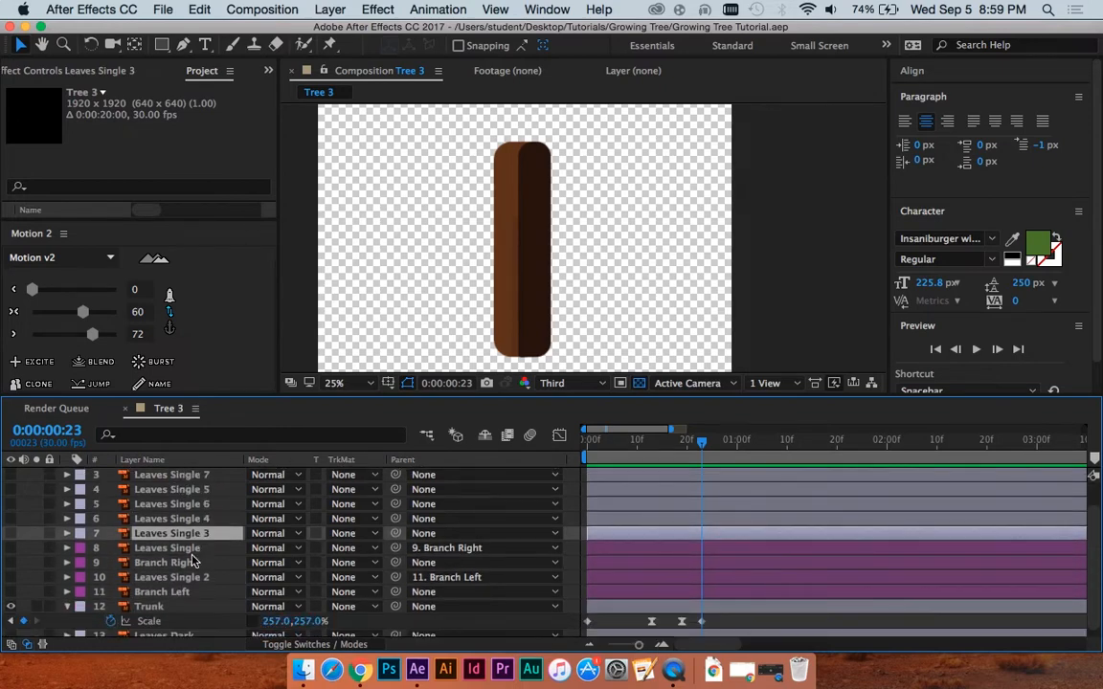
pyautogui.click(177, 560)
pyautogui.scroll(-1, 177, 555)
pyautogui.click(172, 540)
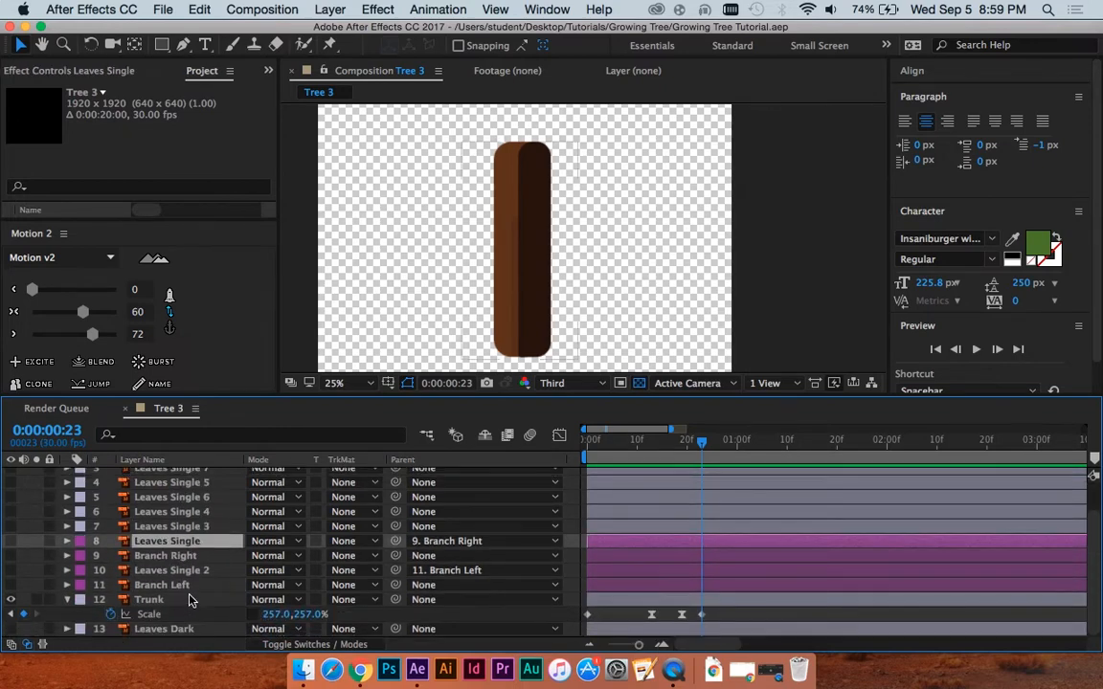
pyautogui.scroll(1, 190, 598)
# Step: Turn on the visibility of the Leaves Light 2 and Leaves Light layers, leaving Leaves Single 7 hidden
pyautogui.click(181, 489)
pyautogui.click(163, 475)
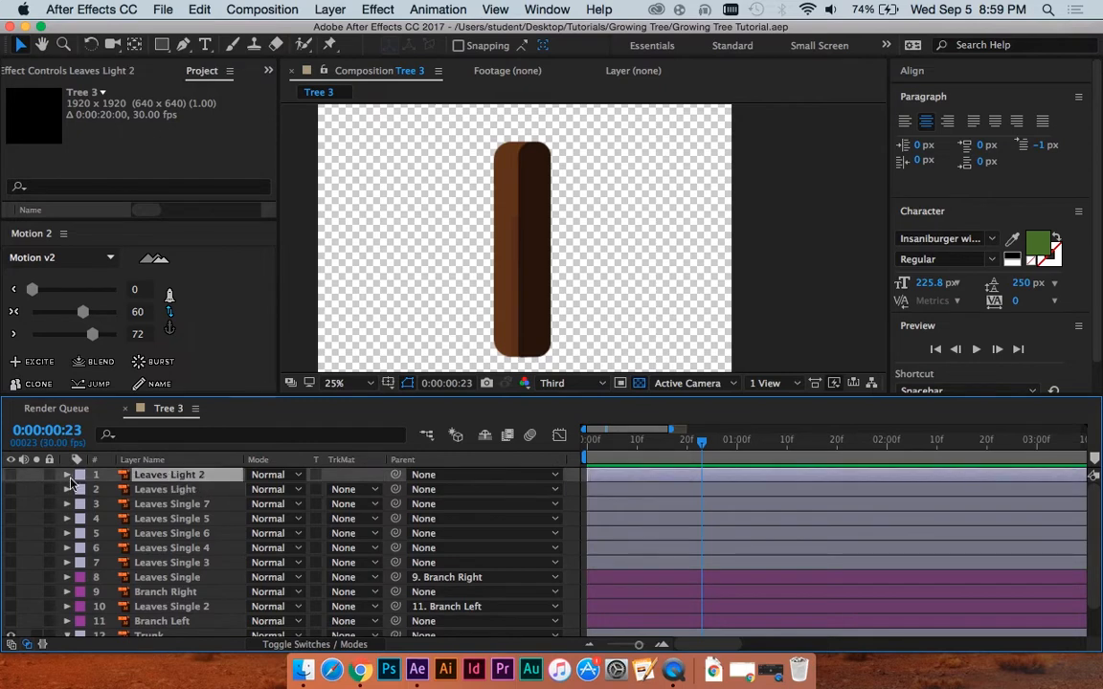
pyautogui.click(10, 475)
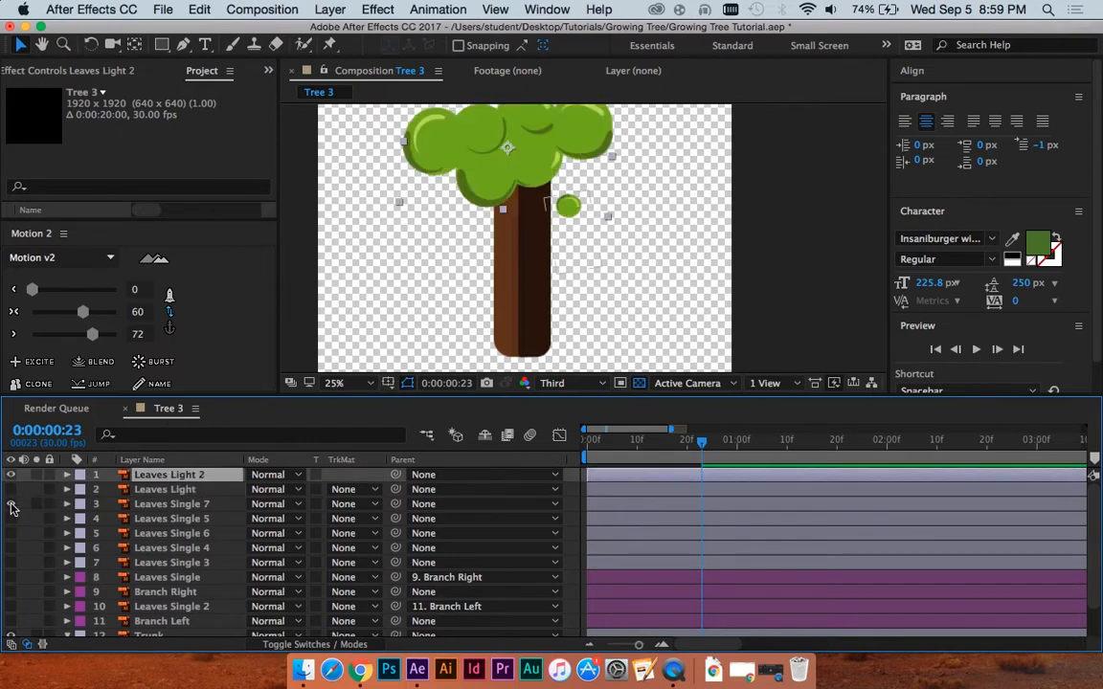
pyautogui.click(12, 504)
pyautogui.click(12, 489)
pyautogui.press('space')
pyautogui.moveTo(598, 247); pyautogui.dragTo(615, 269)
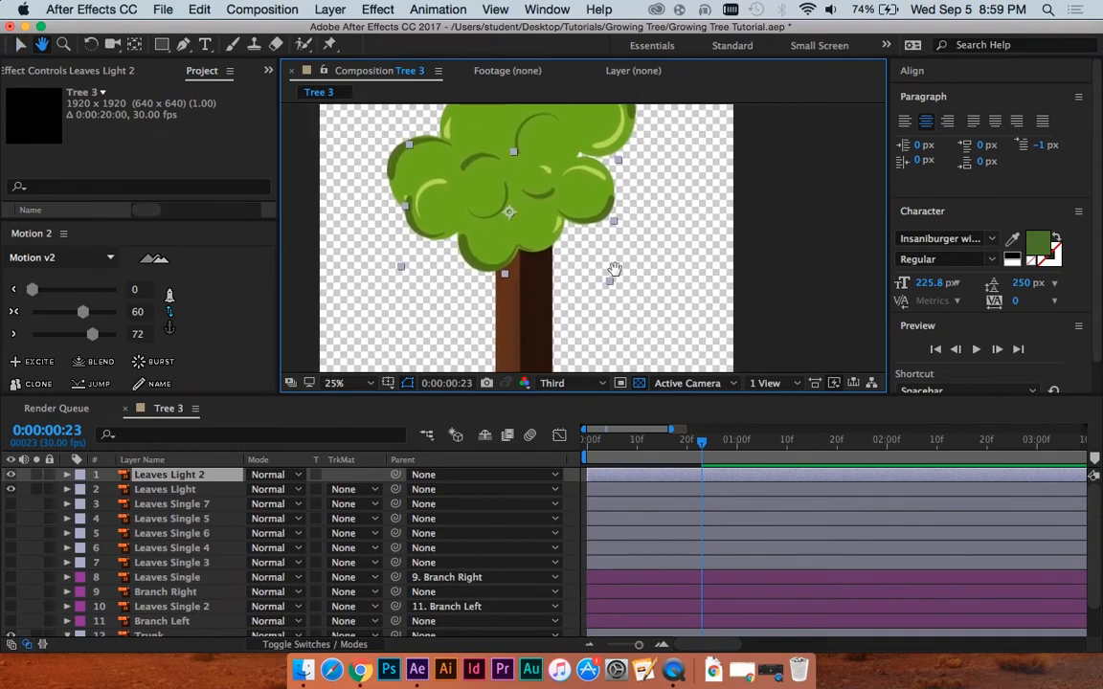
pyautogui.press('v')
pyautogui.scroll(-1, 615, 269)
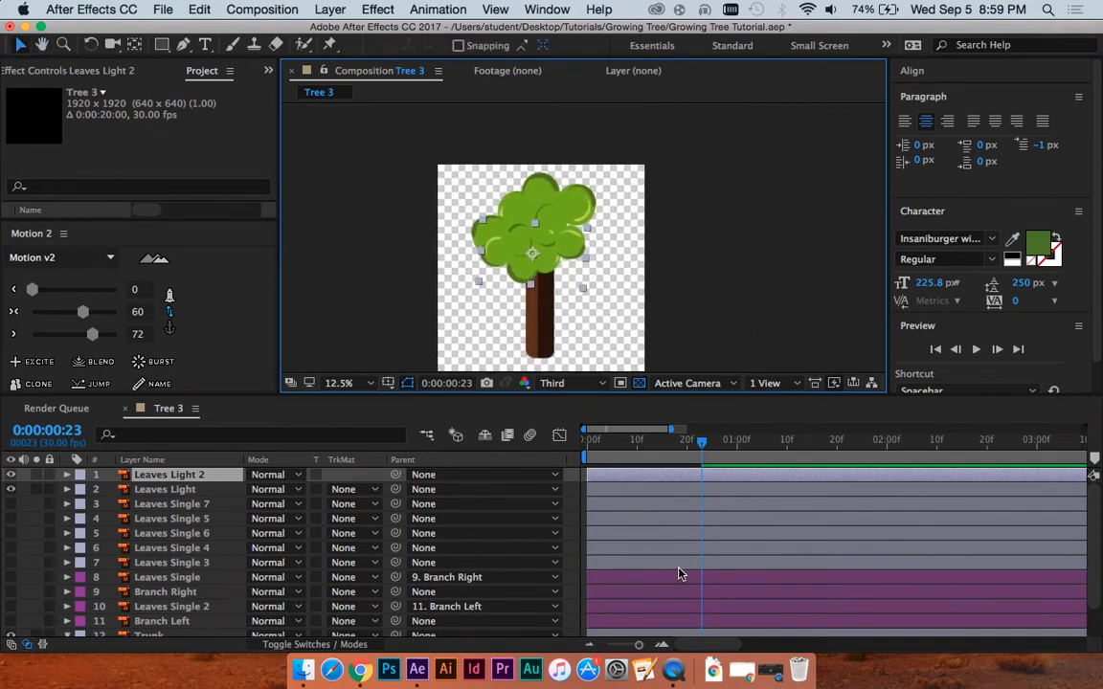
# Step: Preview the trunk growing beneath the visible leaves and check the Trunk's Scale keyframe at 0:00:00:13
pyautogui.press('Home')
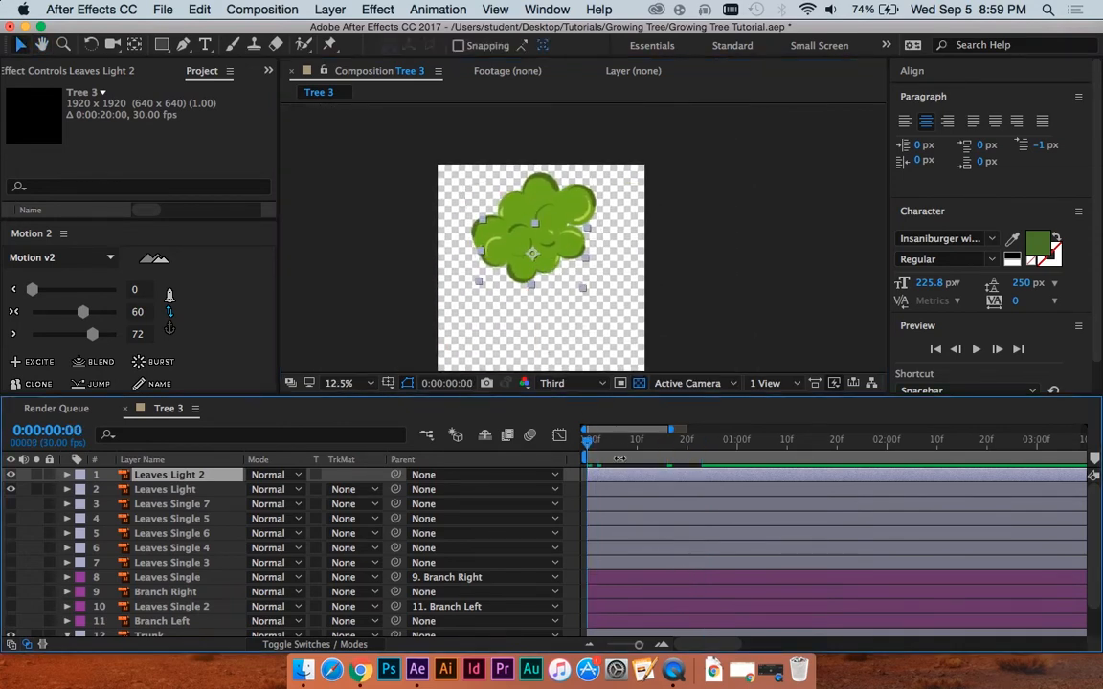
pyautogui.press('space')
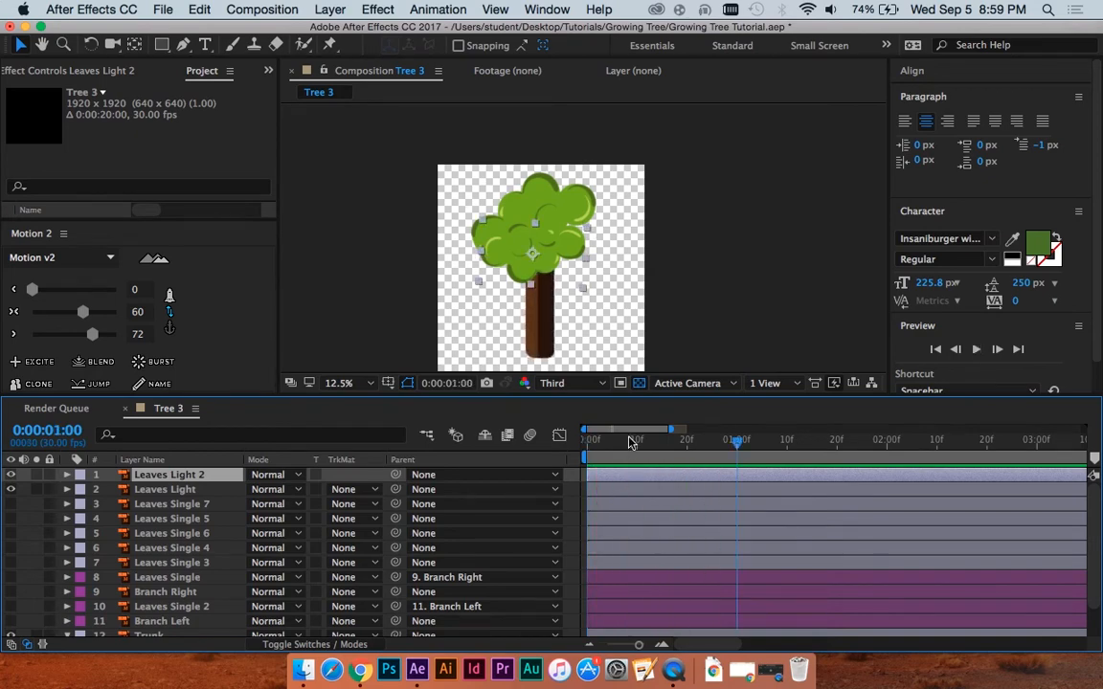
pyautogui.moveTo(629, 441); pyautogui.dragTo(646, 457)
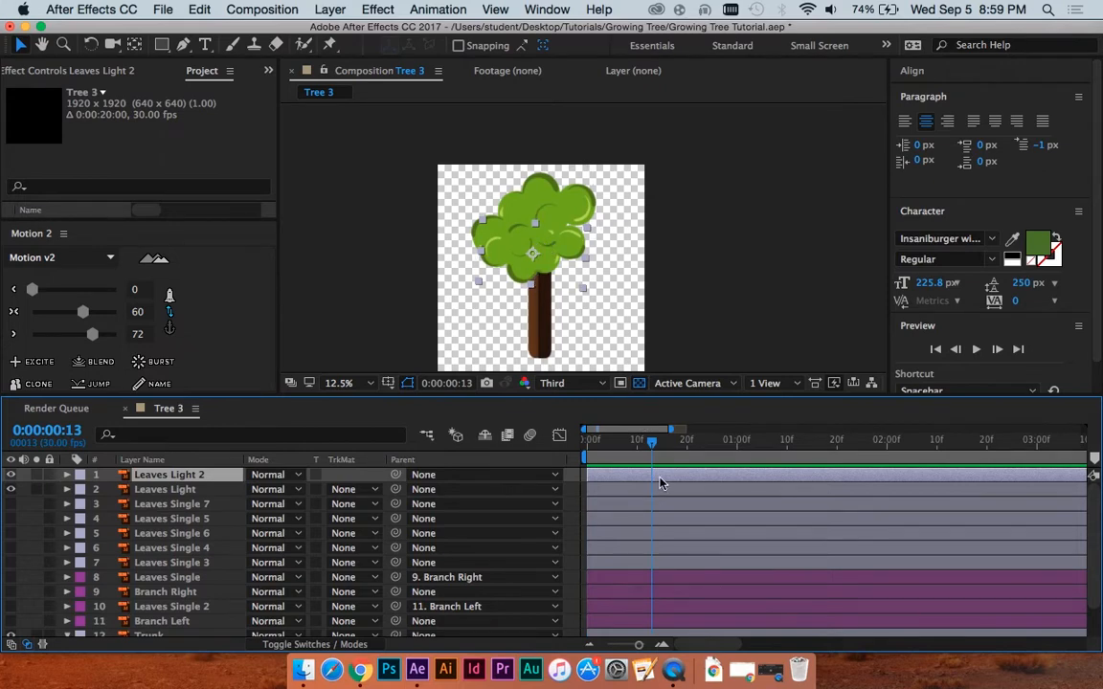
pyautogui.moveTo(621, 448); pyautogui.dragTo(588, 446)
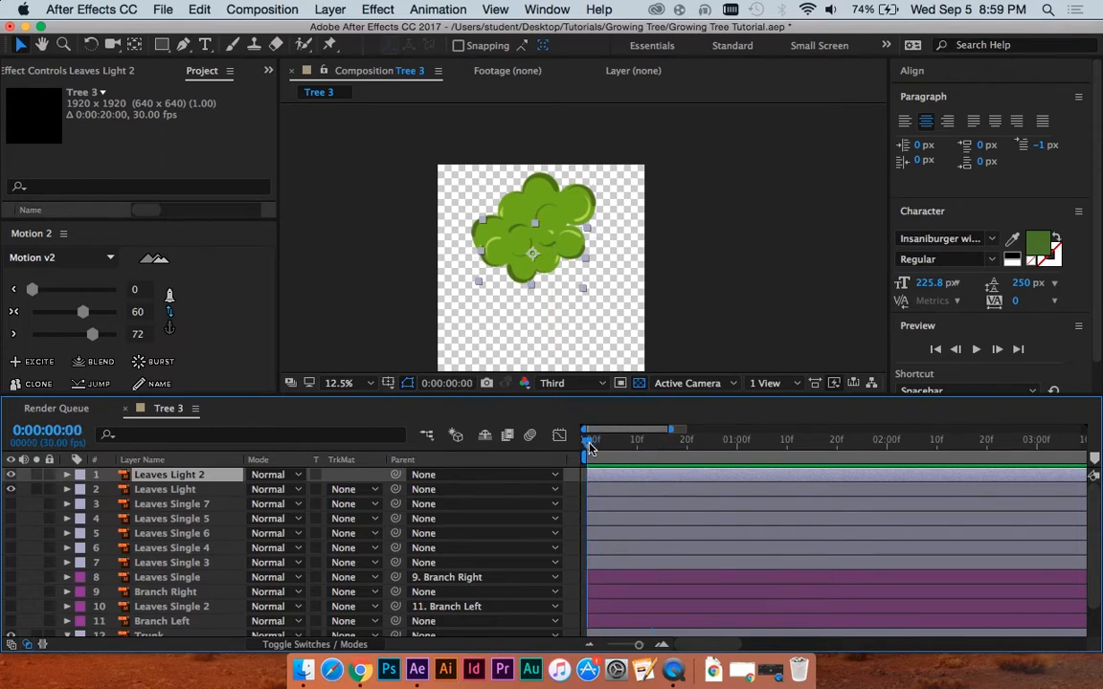
pyautogui.press('space')
pyautogui.press('space')
pyautogui.scroll(-3, 673, 508)
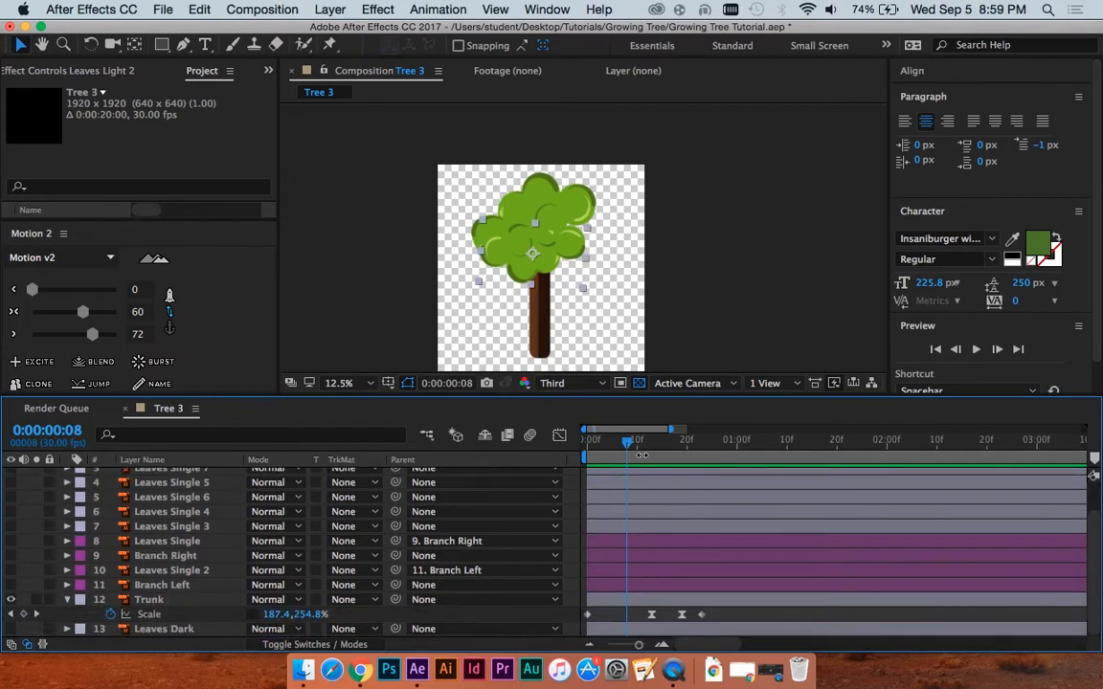
pyautogui.press('k')
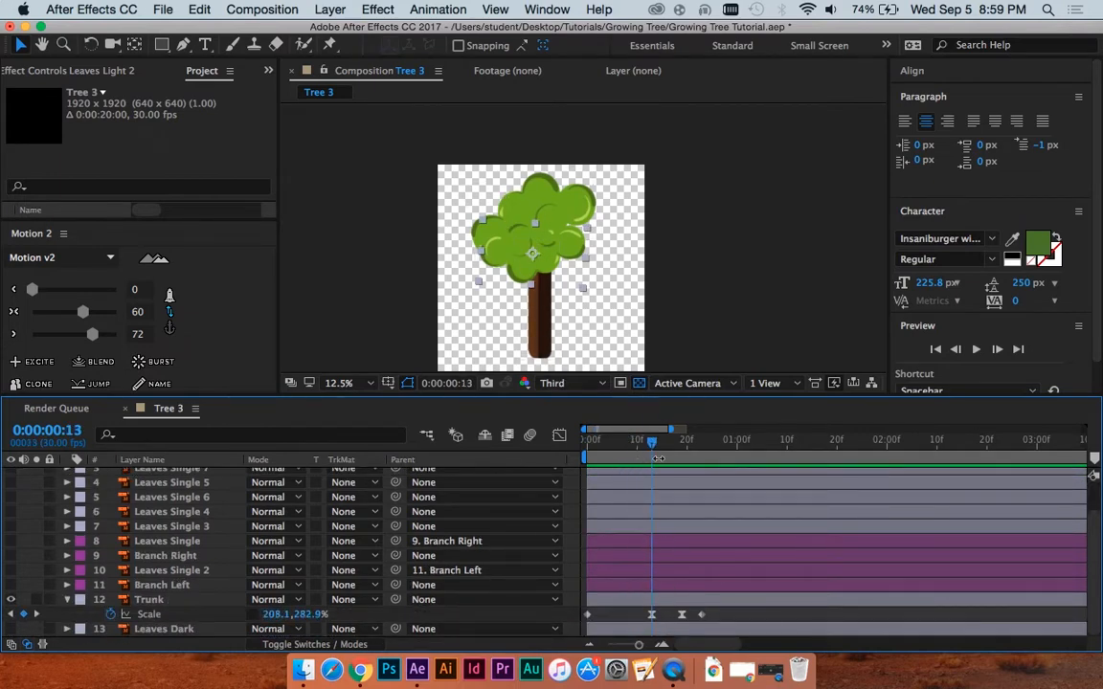
# Step: Trim the start of the Leaves Light 2 and Leaves Light layers to 0:00:00:13
pyautogui.scroll(3, 674, 517)
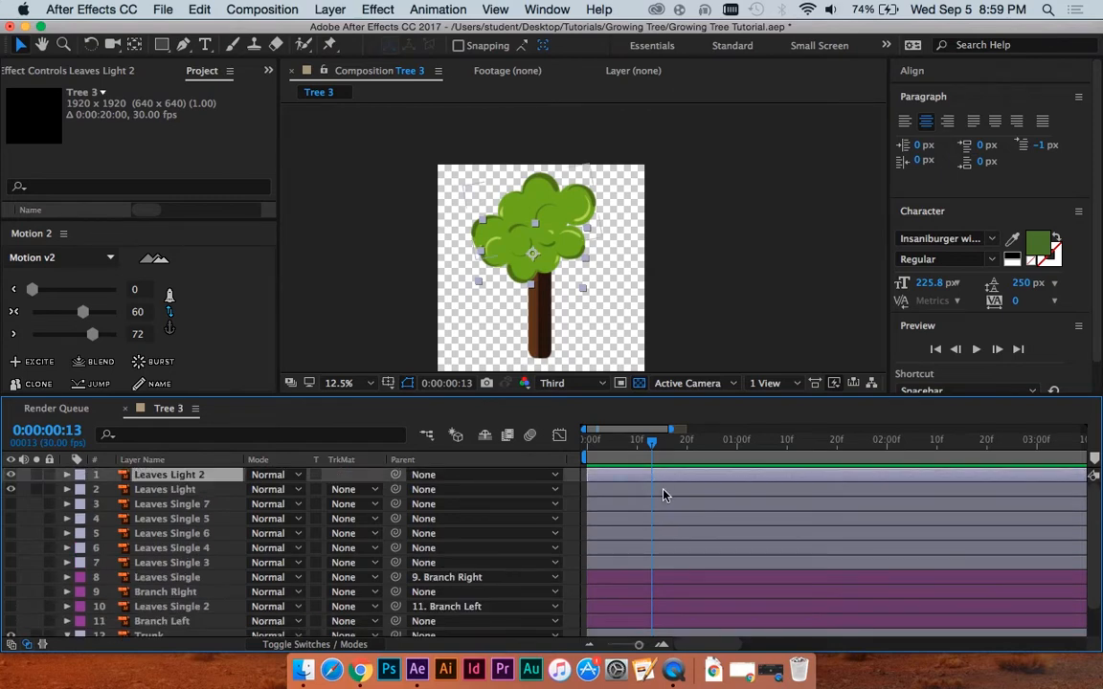
pyautogui.keyDown('shift'); pyautogui.click(655, 492); pyautogui.keyUp('shift')
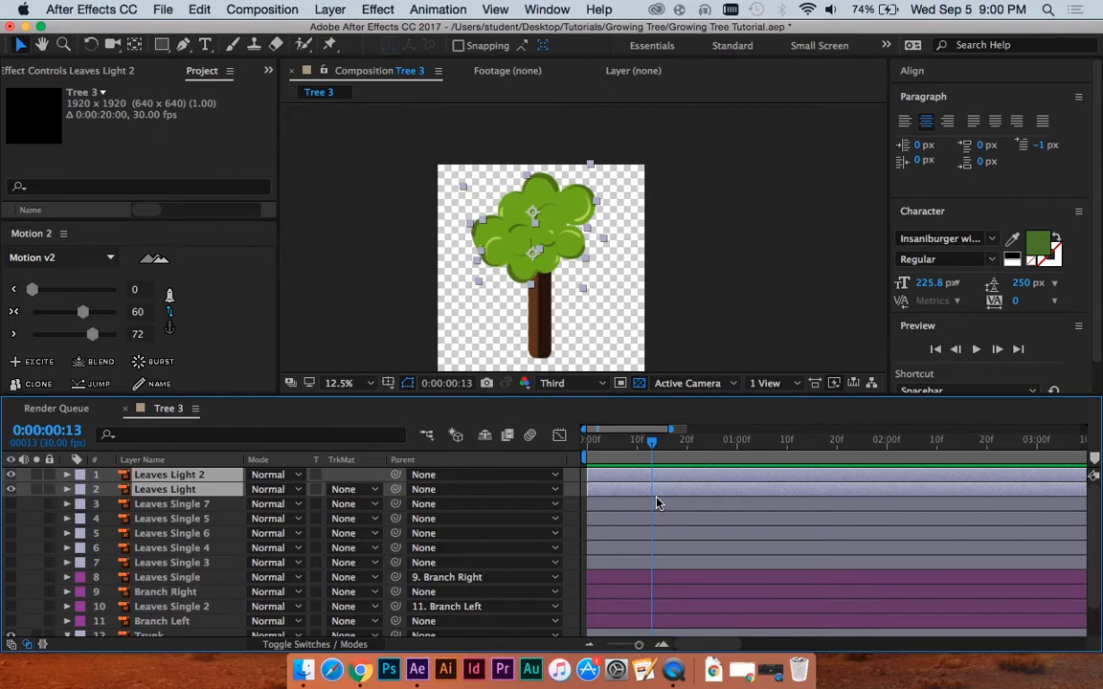
pyautogui.hotkey('alt', '[')
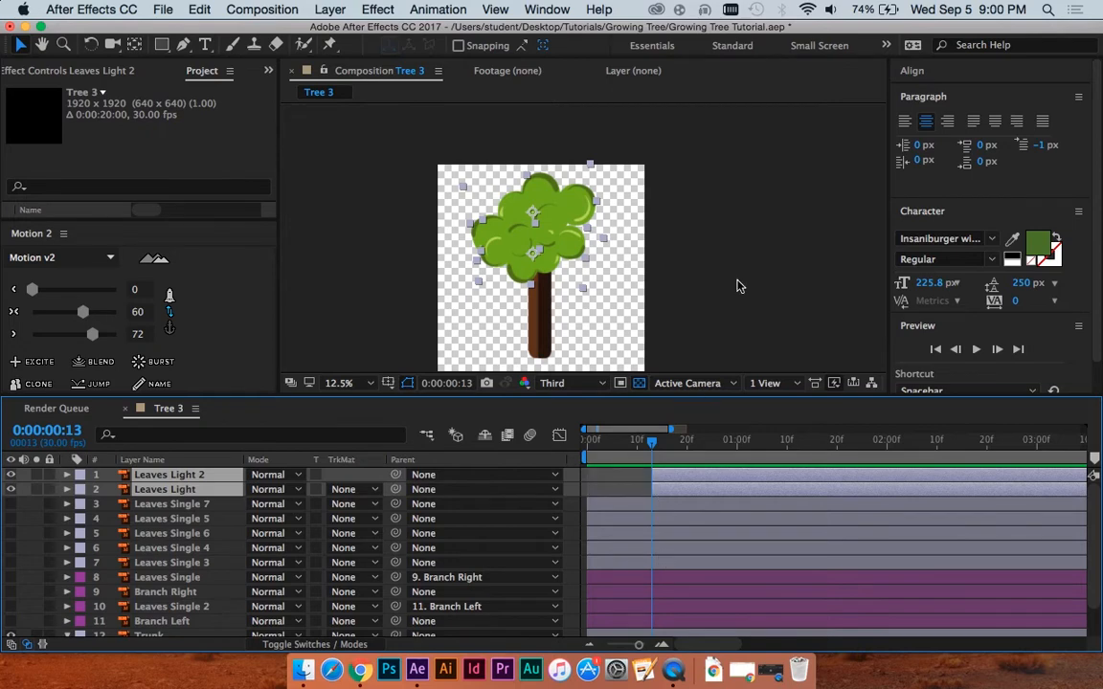
pyautogui.click(639, 474)
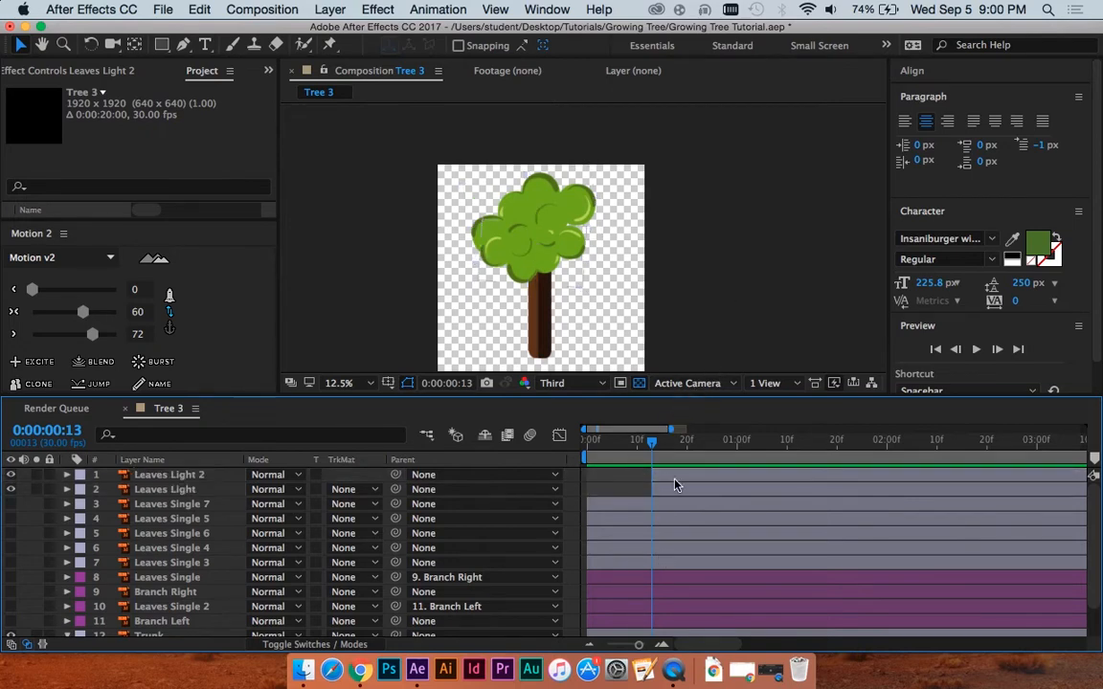
# Step: Add Scale keyframes to Leaves Light 2 and Leaves Light at 0:00:01:03
pyautogui.click(674, 479)
pyautogui.keyDown('shift'); pyautogui.click(672, 490); pyautogui.keyUp('shift')
pyautogui.press('s')
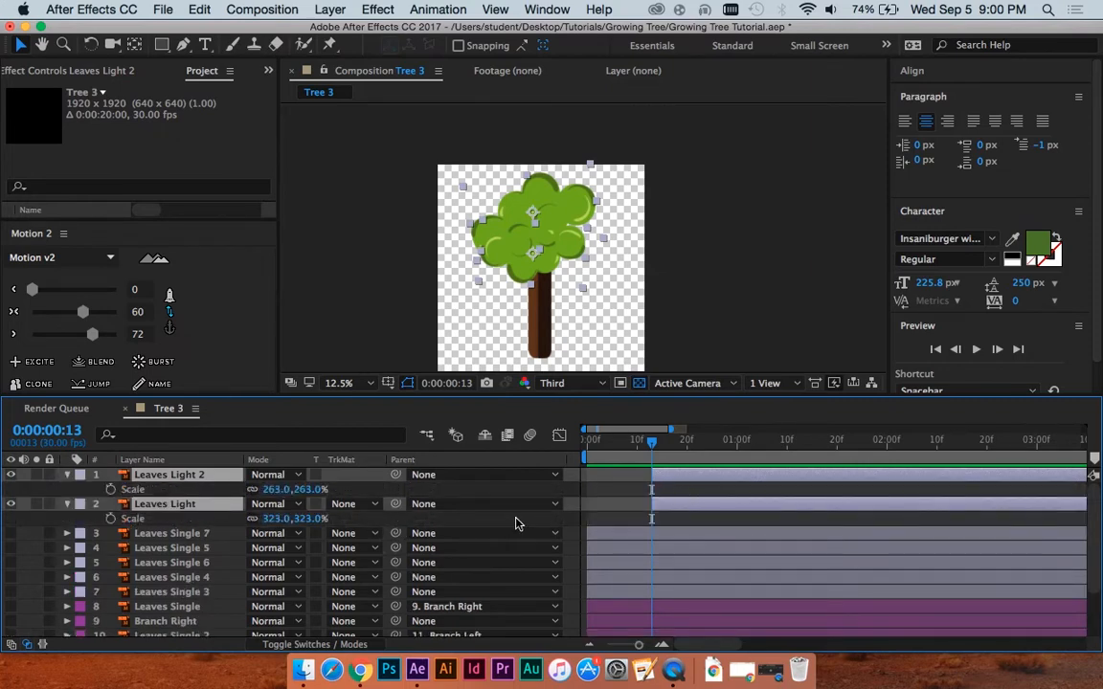
pyautogui.hotkey('shift', 'pagedown')
pyautogui.hotkey('shift', 'pagedown')
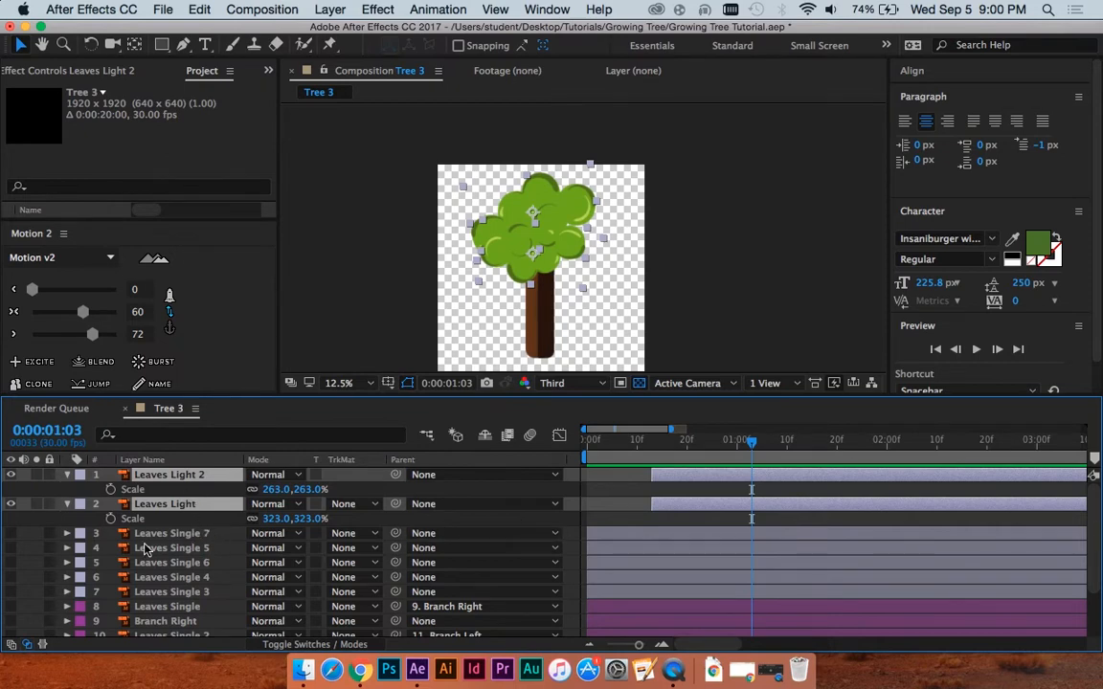
pyautogui.click(111, 489)
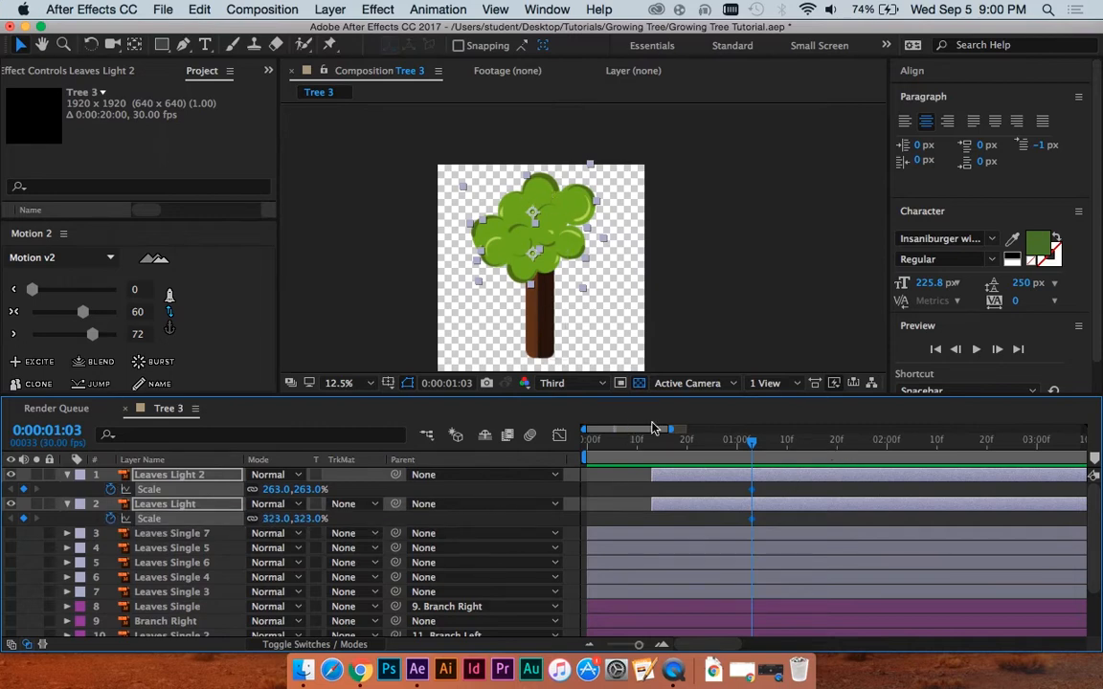
# Step: Set the Scale of both light leaf layers to 0% at 0:00:00:13 and preview their growth
pyautogui.moveTo(738, 443); pyautogui.dragTo(656, 456)
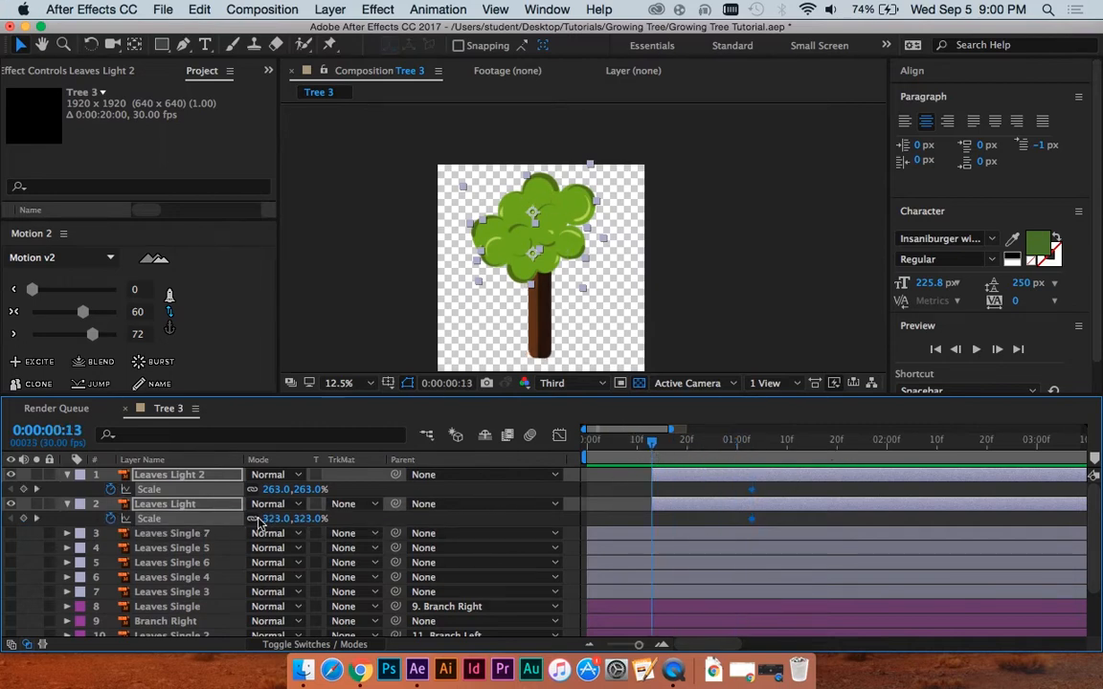
pyautogui.click(307, 489)
pyautogui.write('0')
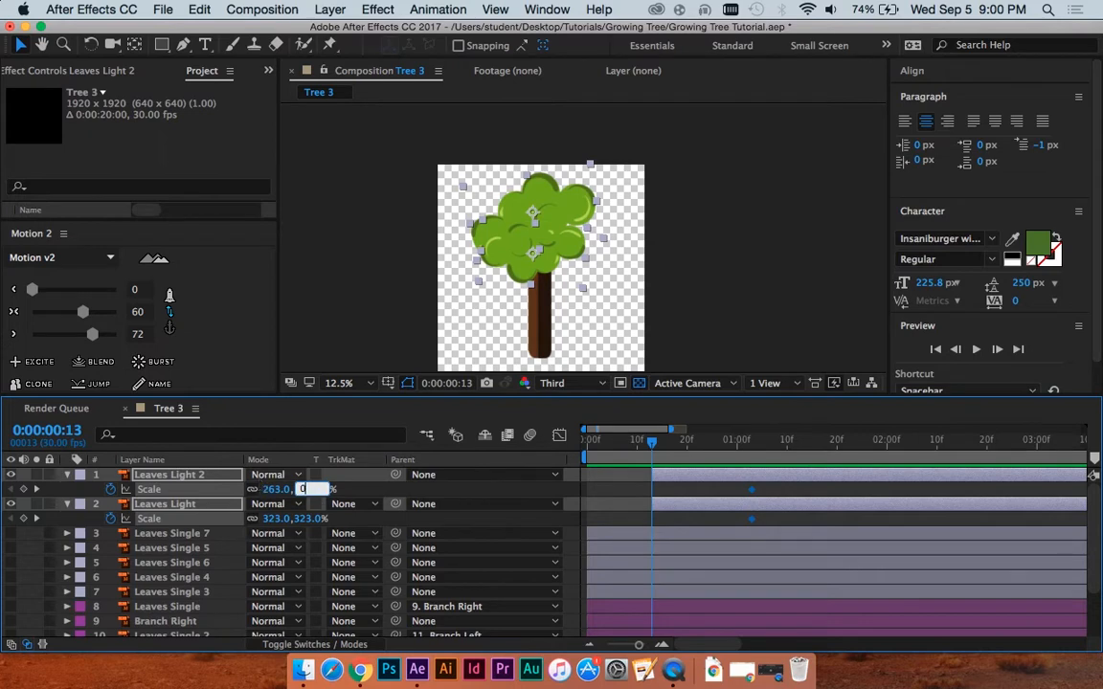
pyautogui.press('Return')
pyautogui.press('space')
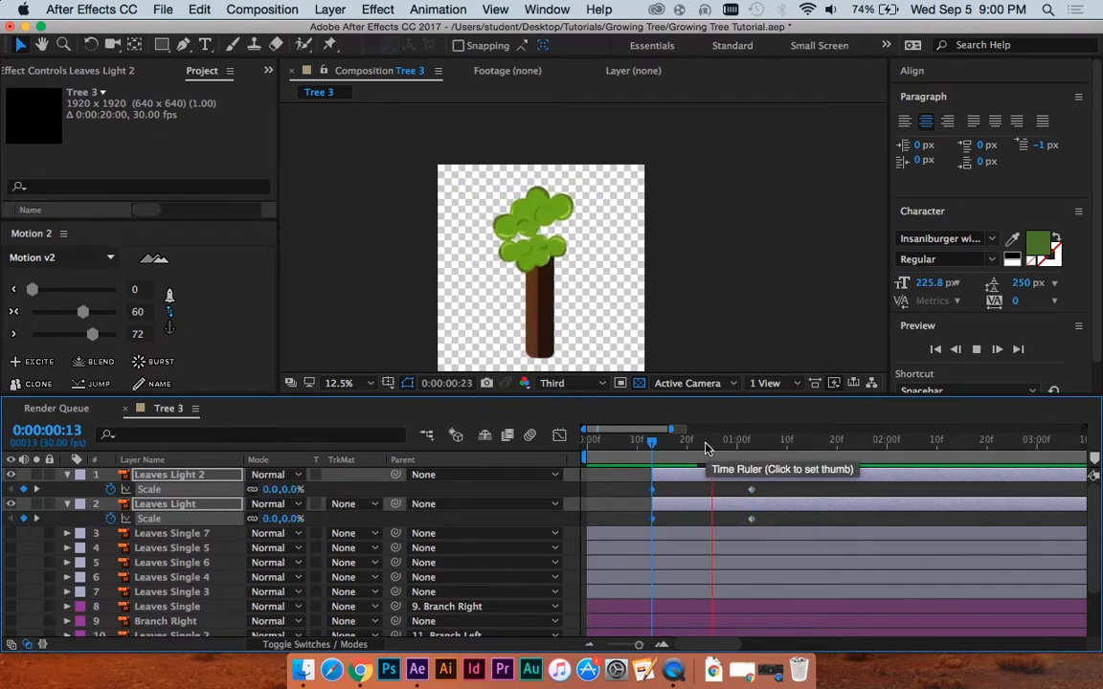
pyautogui.press('space')
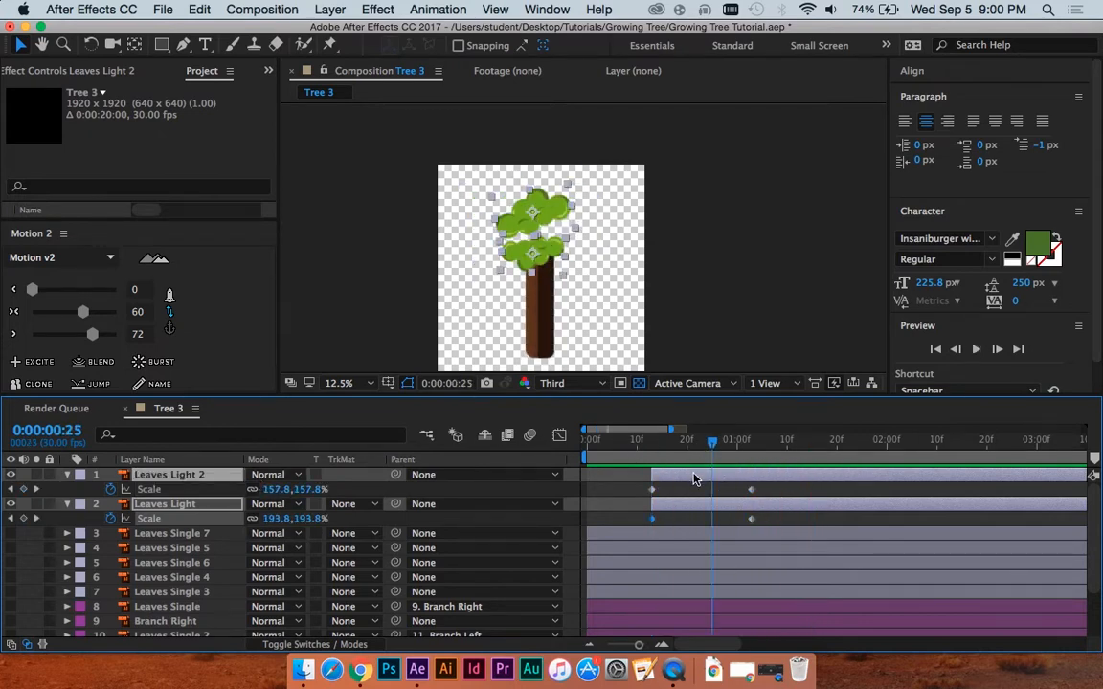
pyautogui.moveTo(725, 446); pyautogui.dragTo(755, 449)
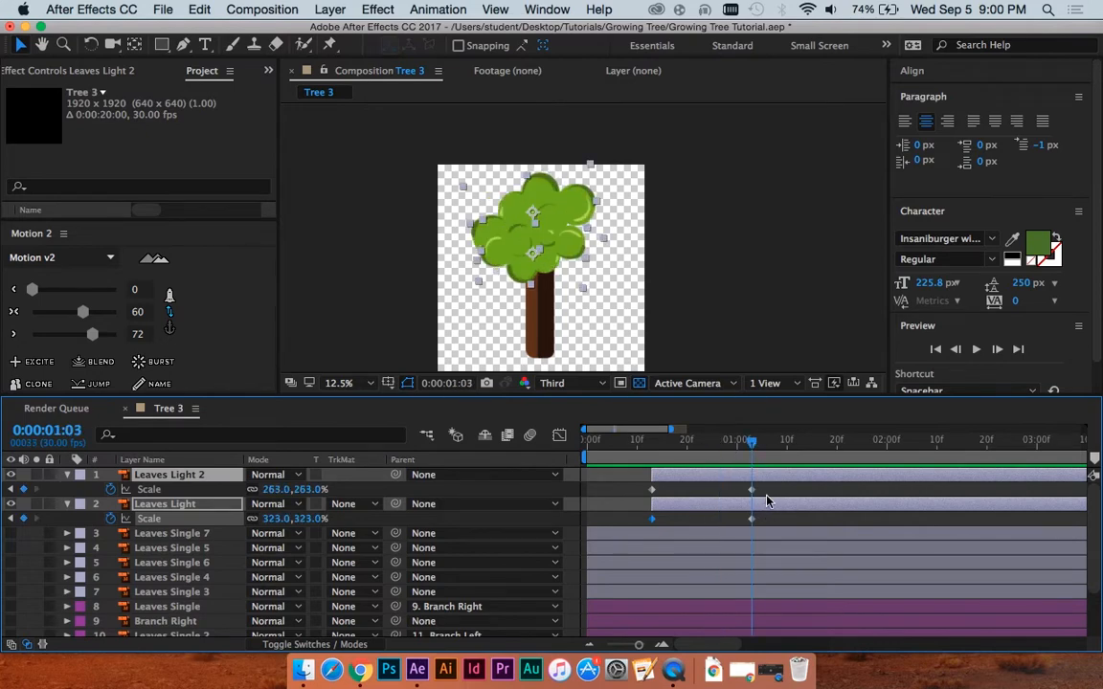
# Step: Show Rotation alongside Scale for both light leaf layers and add Rotation keyframes at 0:00:01:03 and 0:00:00:13
pyautogui.click(767, 489)
pyautogui.click(774, 476)
pyautogui.keyDown('shift'); pyautogui.click(771, 502); pyautogui.keyUp('shift')
pyautogui.press('r')
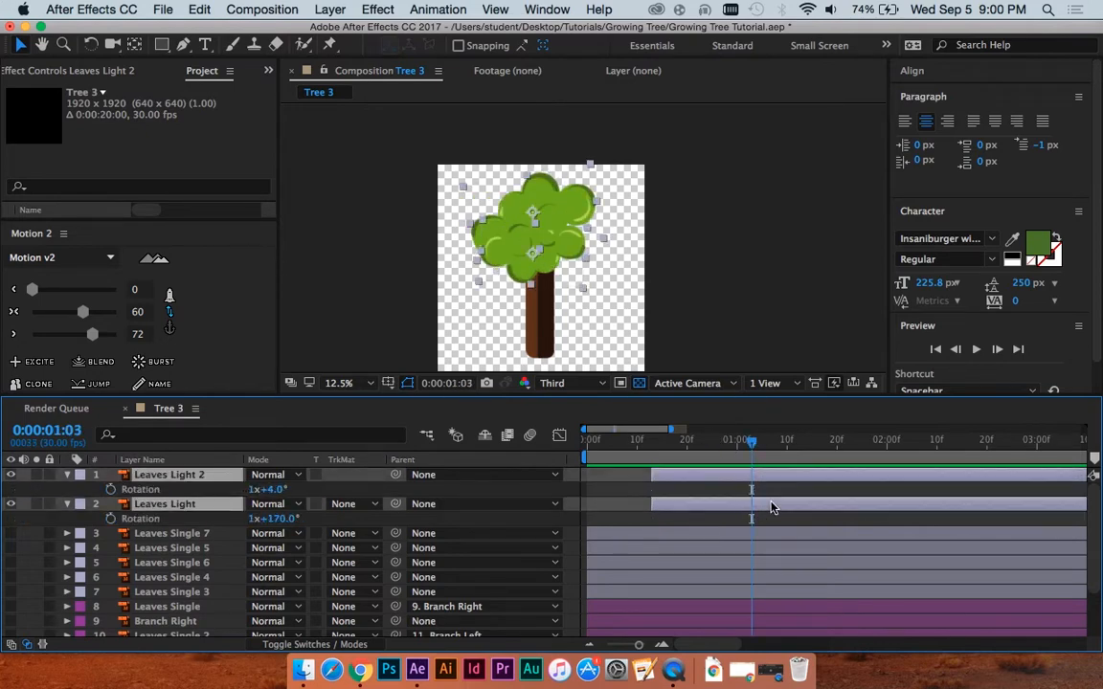
pyautogui.hotkey('shift', 's')
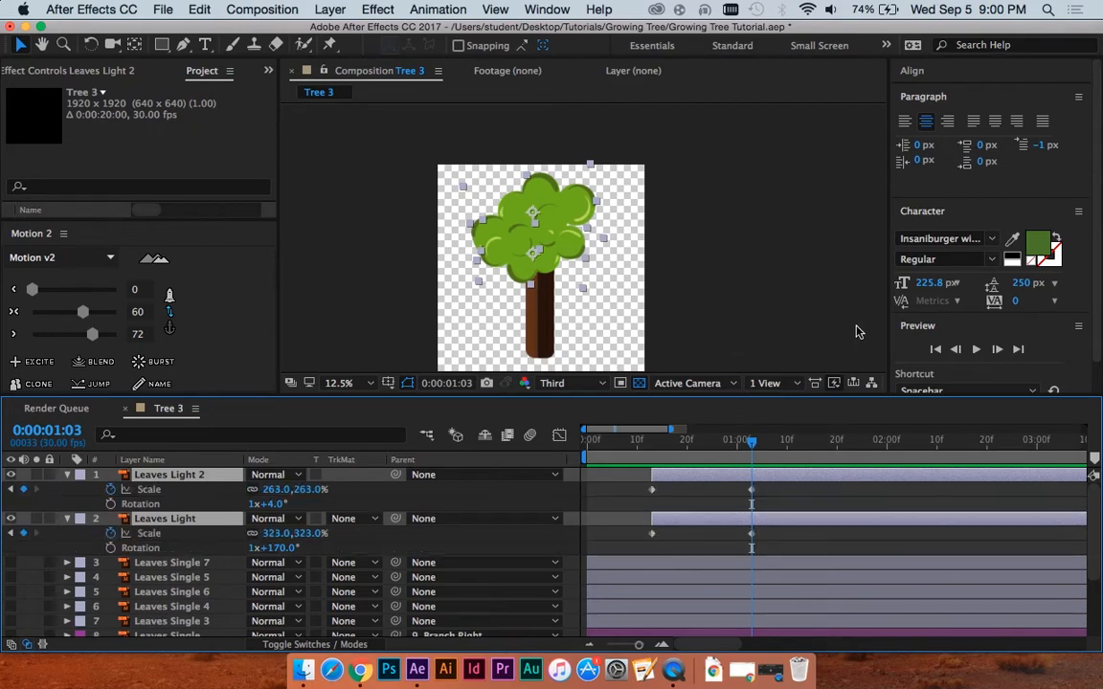
pyautogui.click(111, 504)
pyautogui.moveTo(732, 443); pyautogui.dragTo(651, 441)
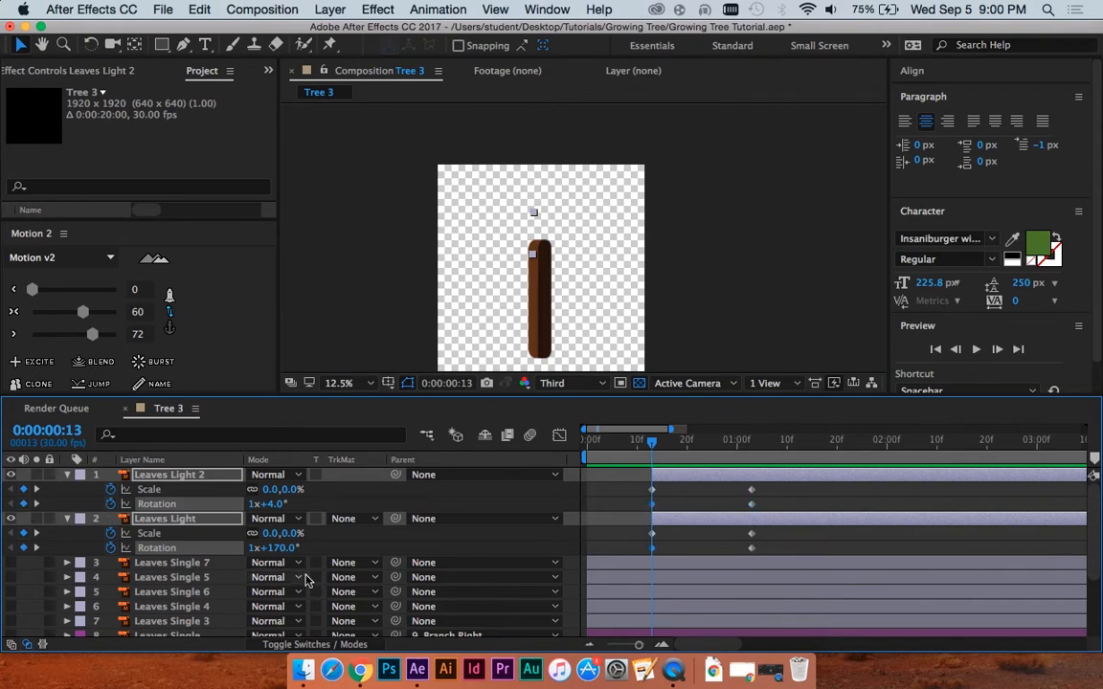
# Step: Place the first Rotation keyframes at 0:00:00:18, where the leaves are visible, and set Leaves Light 2's Rotation to 0x+329°
pyautogui.moveTo(680, 448); pyautogui.dragTo(668, 511)
pyautogui.scroll(1, 465, 261)
pyautogui.press('h')
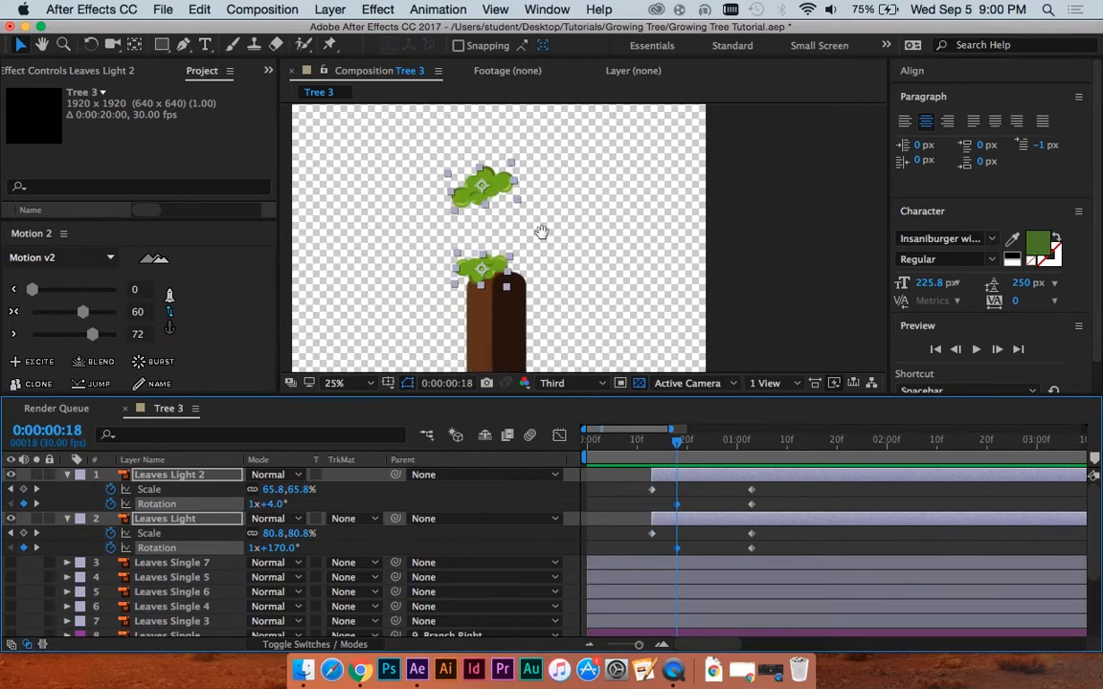
pyautogui.moveTo(542, 233); pyautogui.dragTo(564, 281)
pyautogui.moveTo(505, 247); pyautogui.dragTo(511, 220)
pyautogui.press('v')
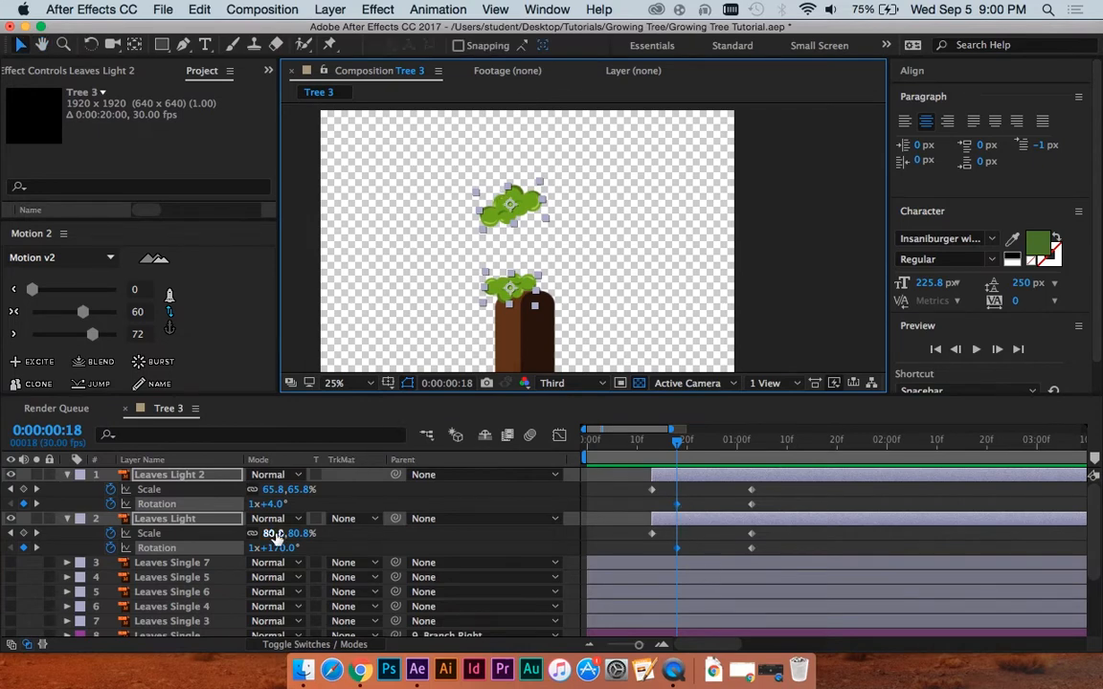
pyautogui.click(684, 504)
pyautogui.click(676, 504)
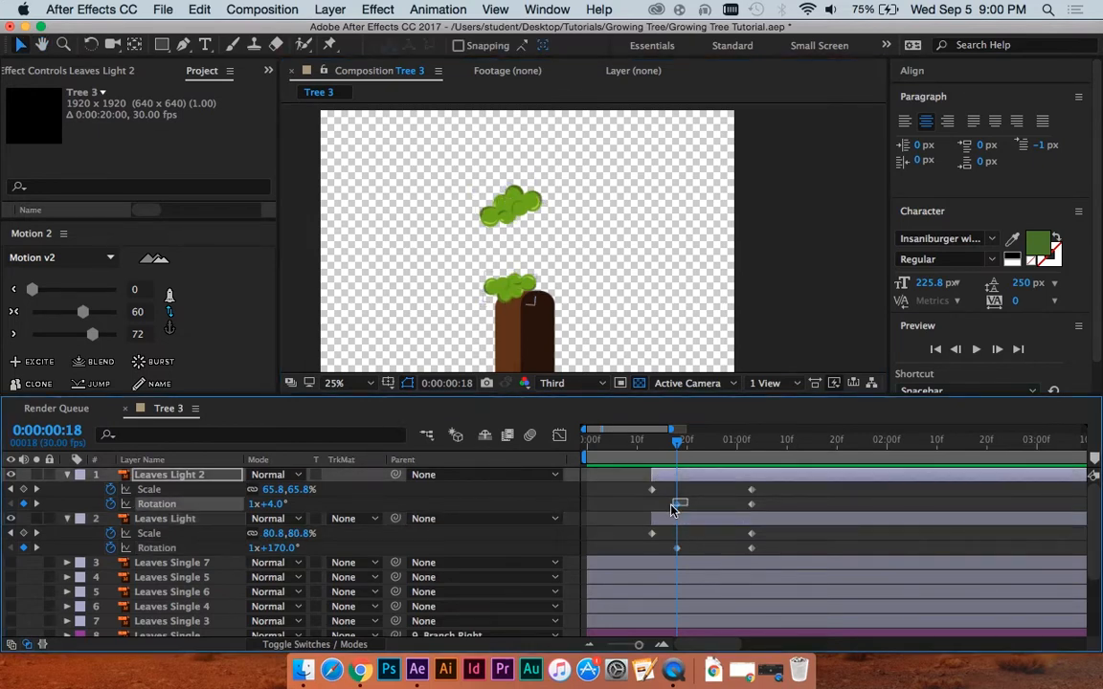
pyautogui.moveTo(272, 505); pyautogui.dragTo(4, 479)
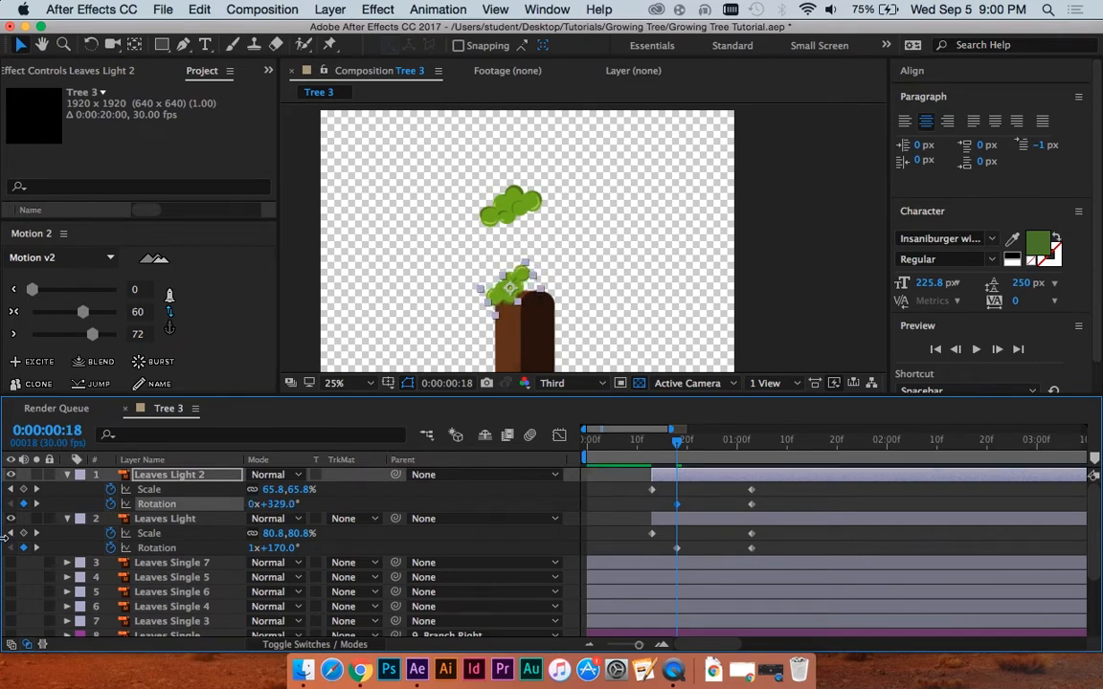
# Step: Set Leaves Light's first Rotation keyframe to 1x+219.9°, and return both layers' first Rotation keyframes to 0:00:00:13 for a preview
pyautogui.click(677, 548)
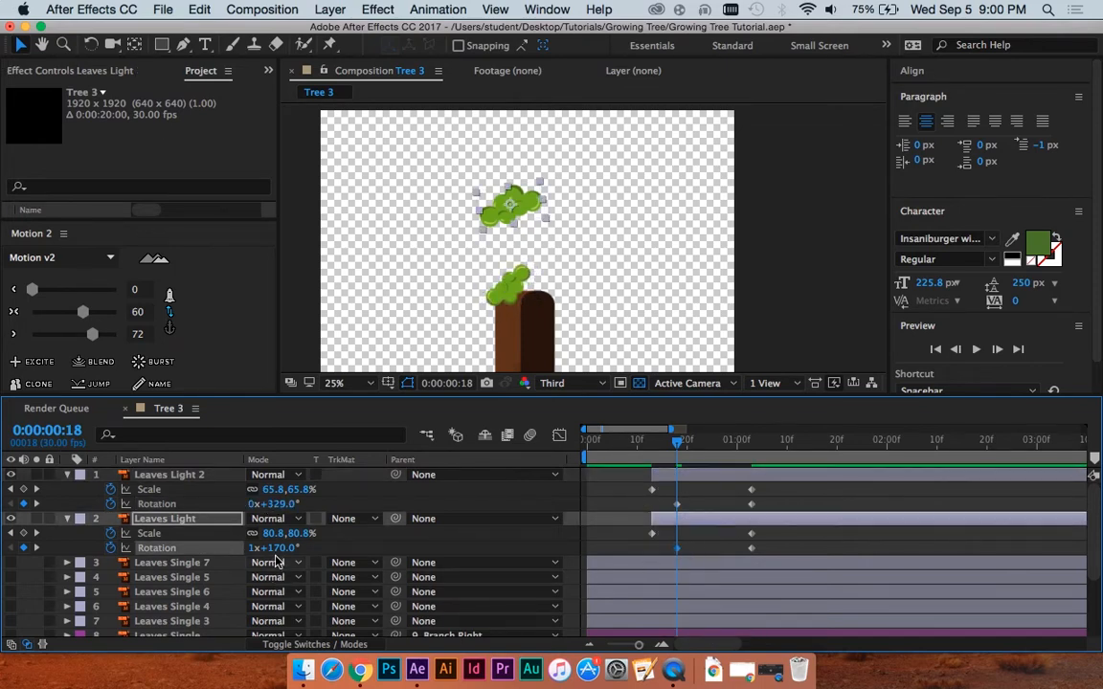
pyautogui.moveTo(278, 548); pyautogui.dragTo(652, 552)
pyautogui.moveTo(677, 443); pyautogui.dragTo(636, 443)
pyautogui.press('space')
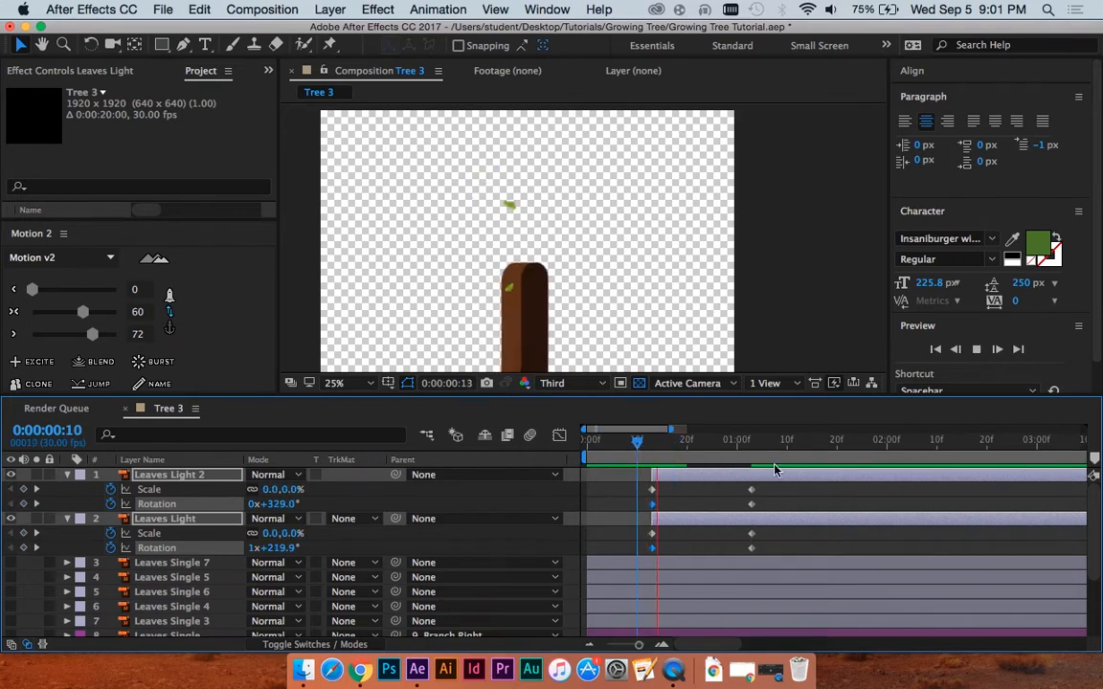
pyautogui.click(841, 443)
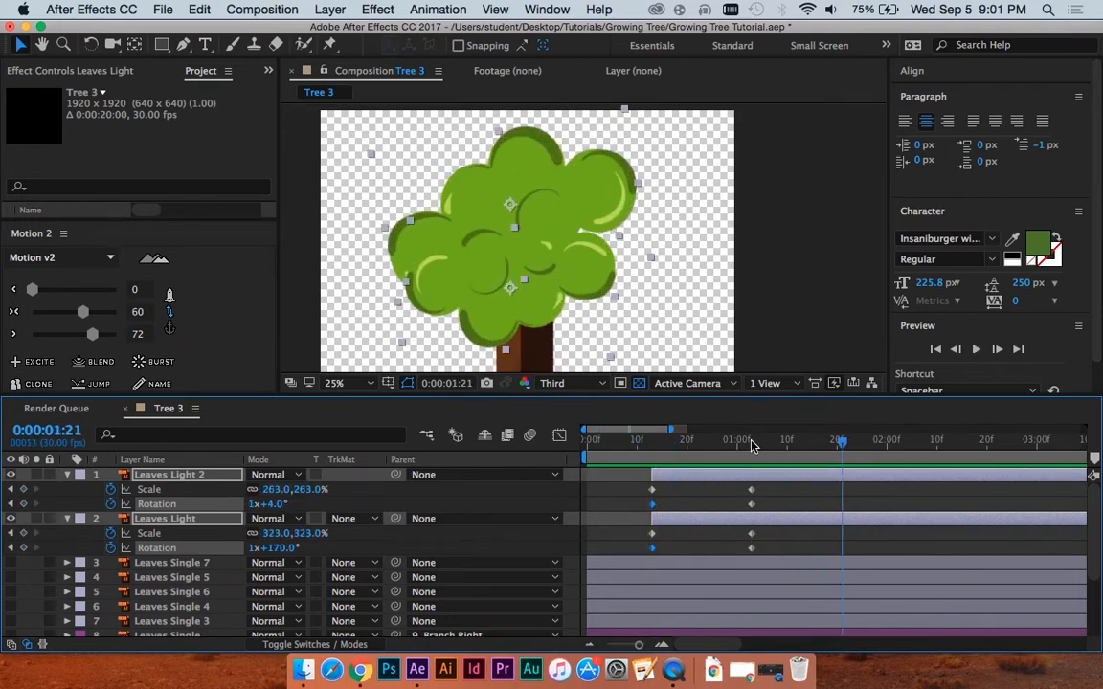
# Step: Save the project and shift the final Scale and Rotation keyframes of both light leaf layers two frames later, to 0:00:01:05
pyautogui.moveTo(723, 444); pyautogui.dragTo(760, 448)
pyautogui.press('super+s')
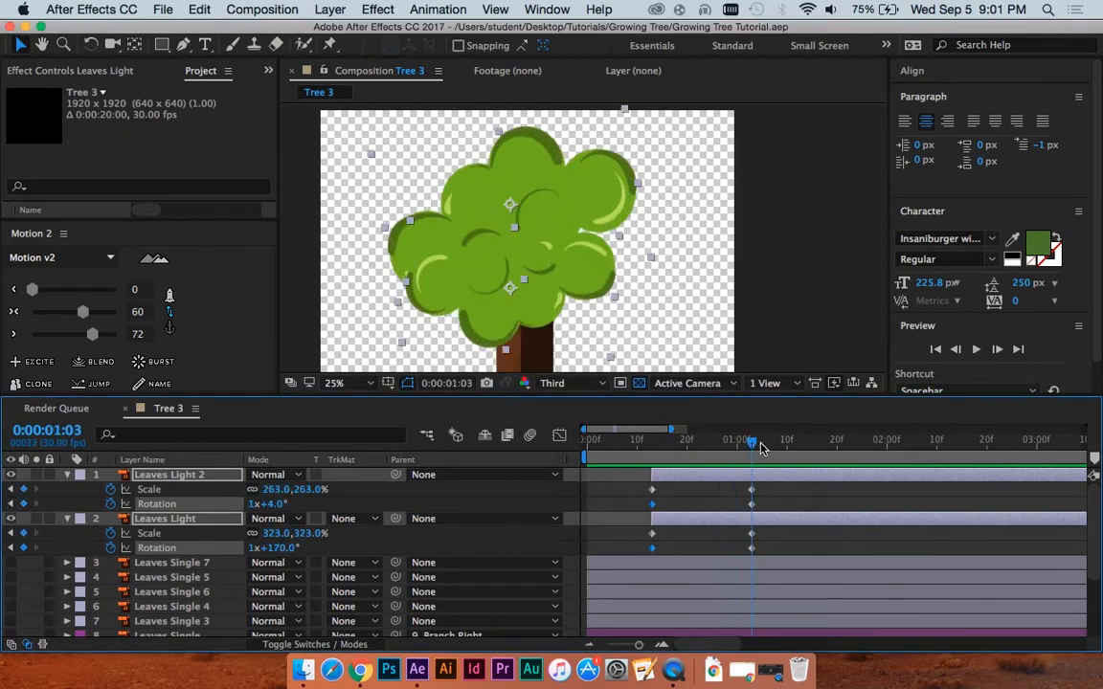
pyautogui.scroll(-1, 796, 509)
pyautogui.scroll(1, 796, 498)
pyautogui.scroll(-5, 793, 517)
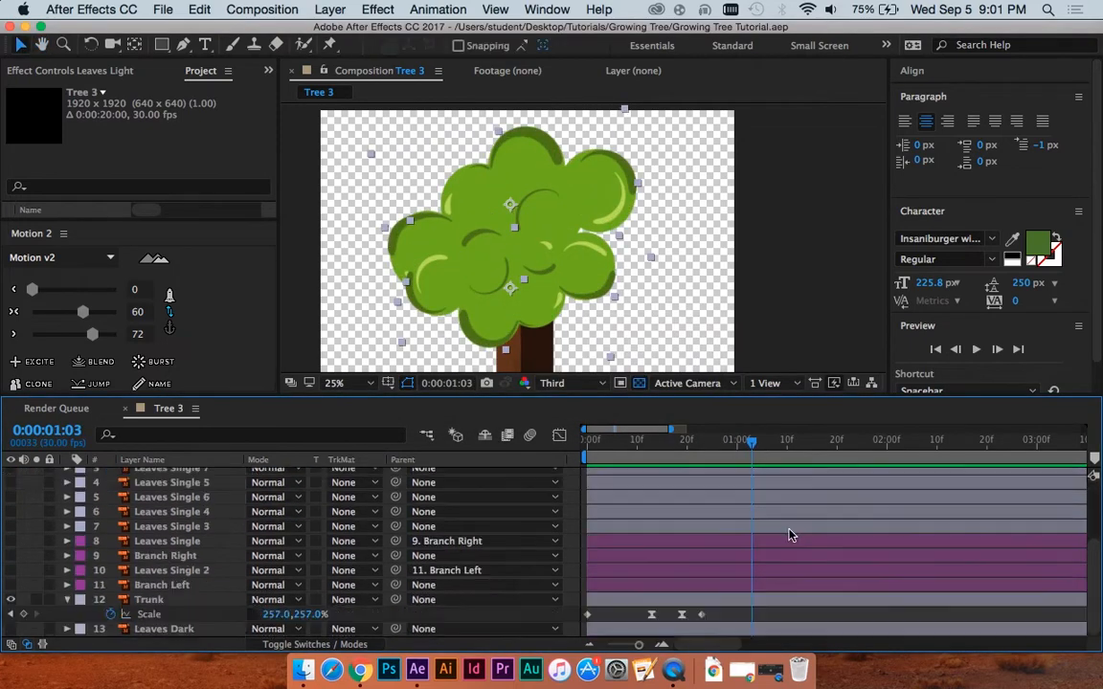
pyautogui.scroll(5, 746, 575)
pyautogui.moveTo(773, 499); pyautogui.dragTo(734, 547)
pyautogui.moveTo(753, 497); pyautogui.dragTo(762, 500)
# Step: Copy Leaves Light 2's final Scale and Rotation keyframes to 0:00:00:24
pyautogui.click(756, 443)
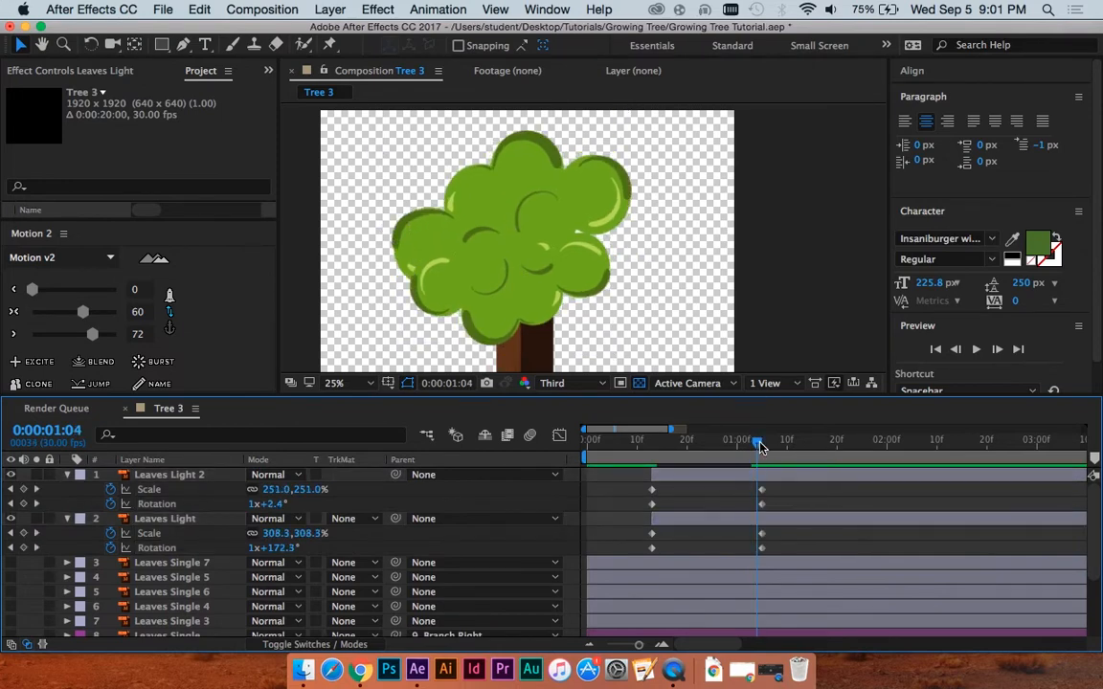
pyautogui.moveTo(756, 443); pyautogui.dragTo(710, 453)
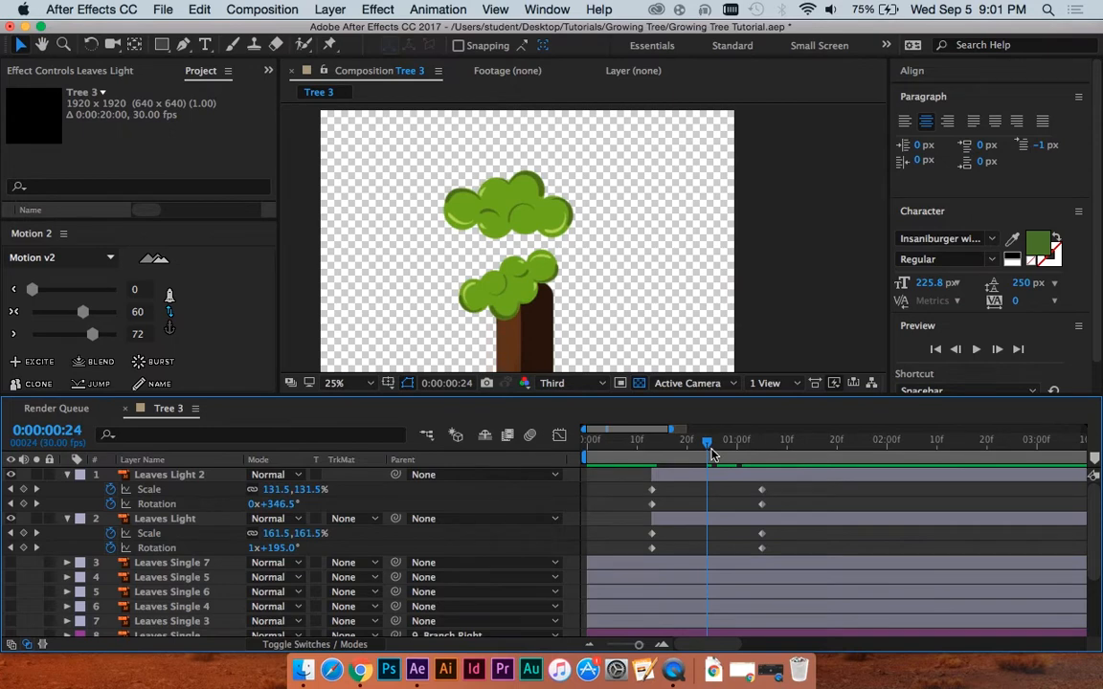
pyautogui.click(761, 489)
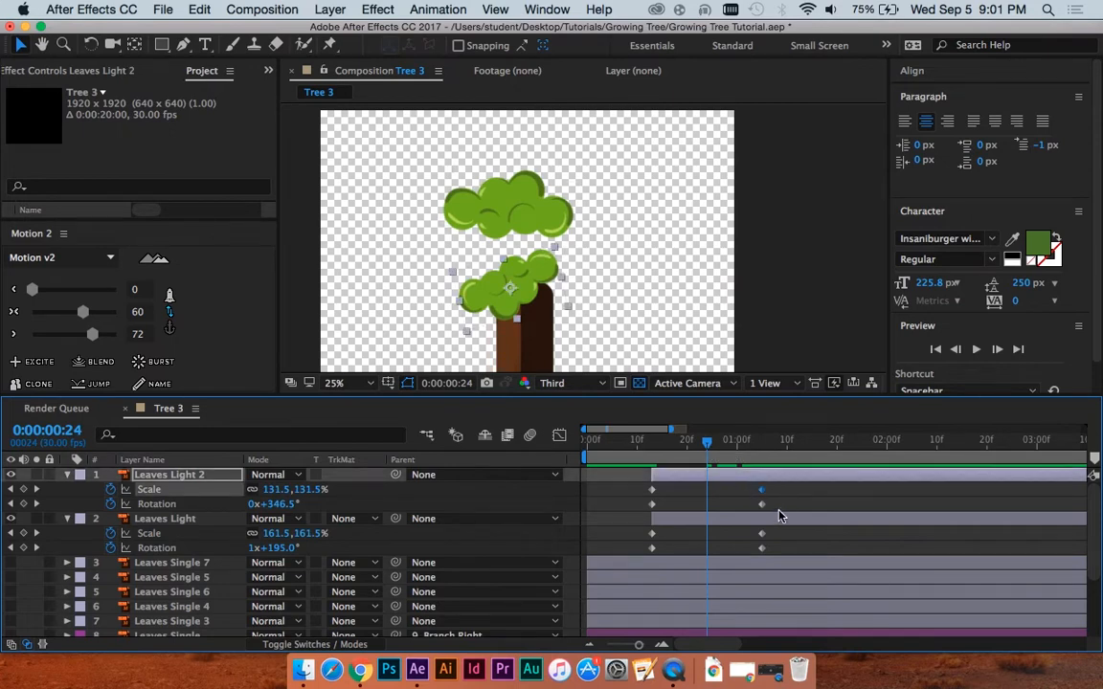
pyautogui.hotkey('ctrl', 'c')
pyautogui.hotkey('ctrl', 'v')
pyautogui.click(761, 504)
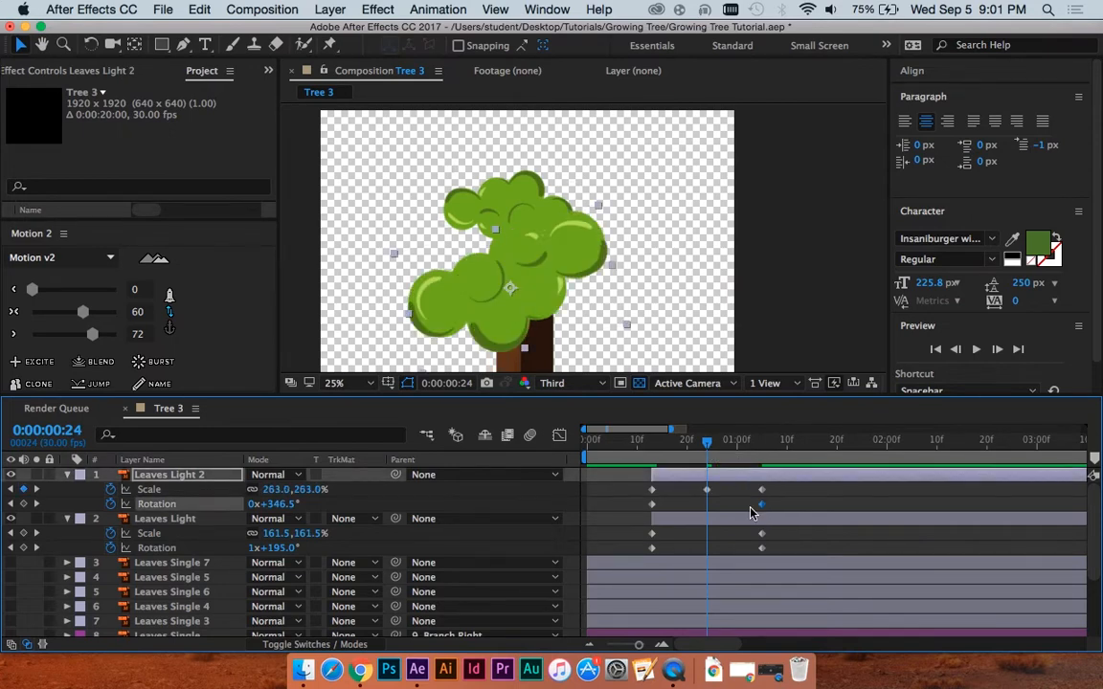
pyautogui.hotkey('ctrl', 'c')
pyautogui.hotkey('ctrl', 'v')
pyautogui.click(730, 538)
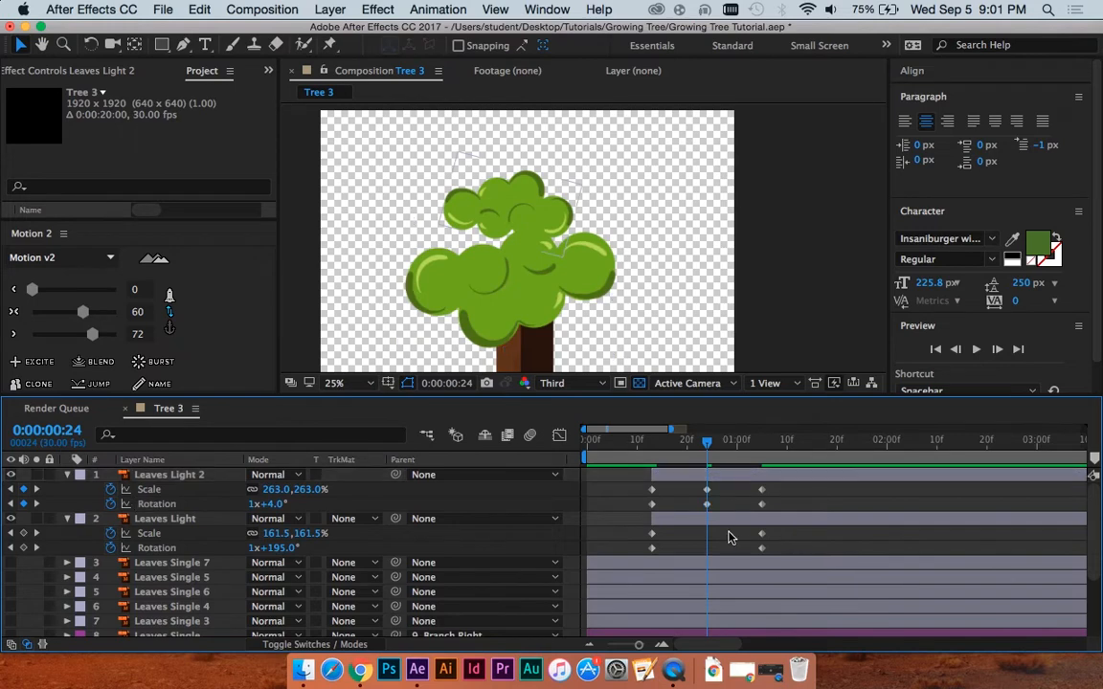
# Step: Duplicate Leaves Light's final Scale and Rotation keyframes at 0:00:00:24
pyautogui.click(761, 534)
pyautogui.hotkey('ctrl', 'c')
pyautogui.hotkey('ctrl', 'v')
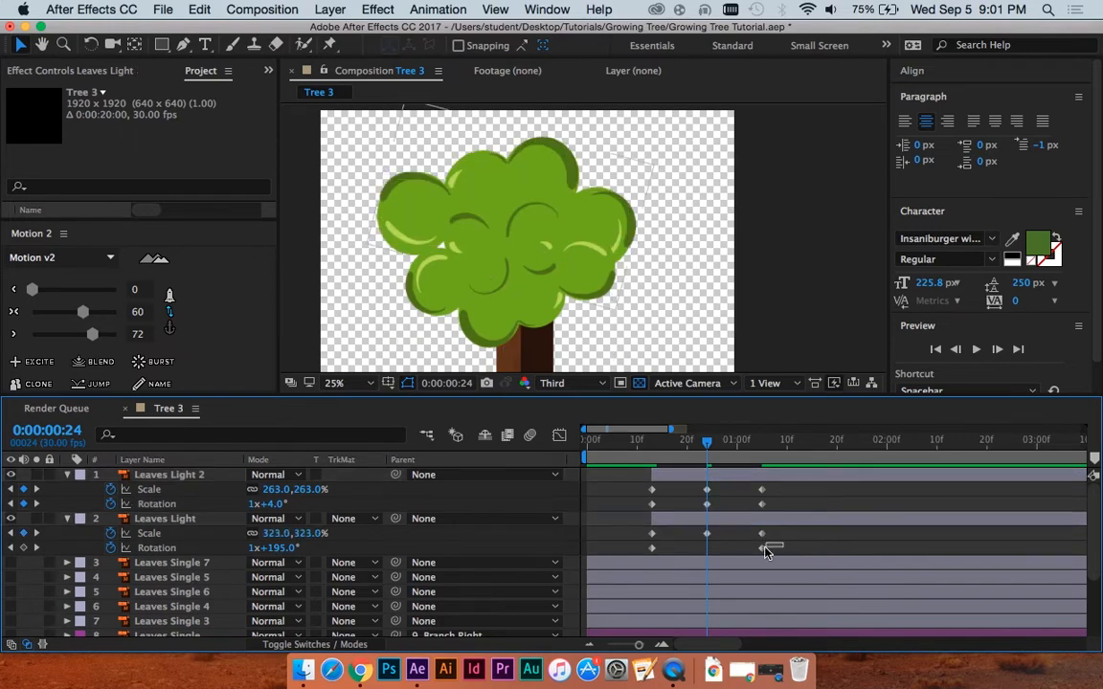
pyautogui.click(761, 547)
pyautogui.hotkey('ctrl', 'c')
pyautogui.hotkey('ctrl', 'v')
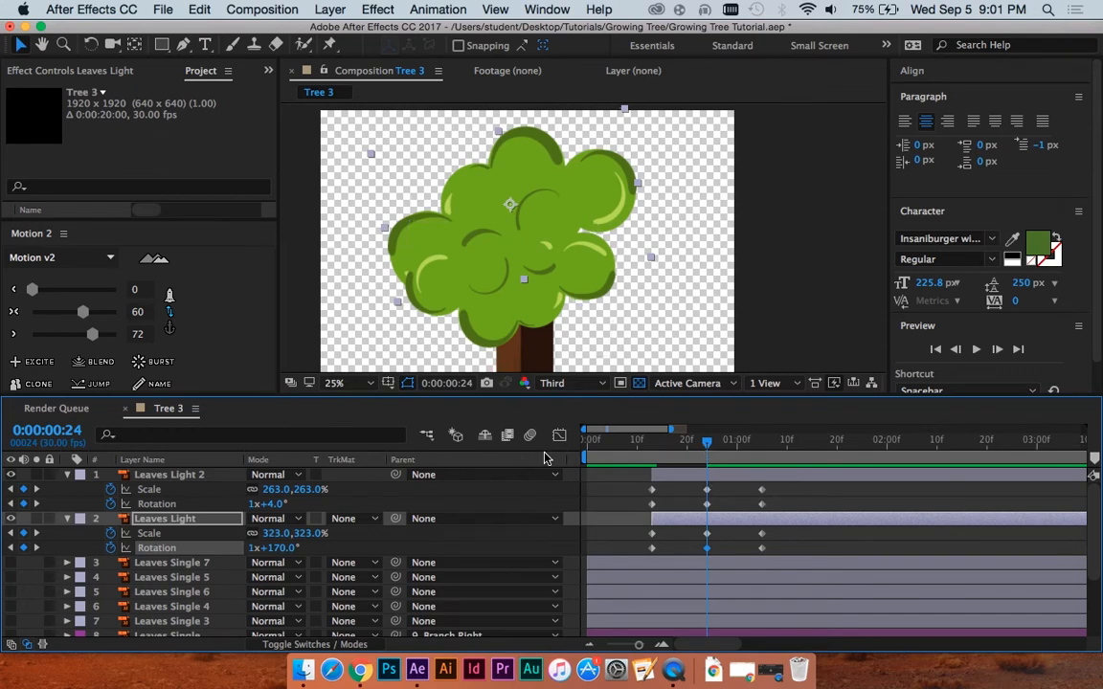
# Step: Overshoot the middle Scale keyframes at 0:00:00:24, with Leaves Light 2 at 304.4% and Leaves Light at 365%
pyautogui.moveTo(313, 490); pyautogui.dragTo(450, 464)
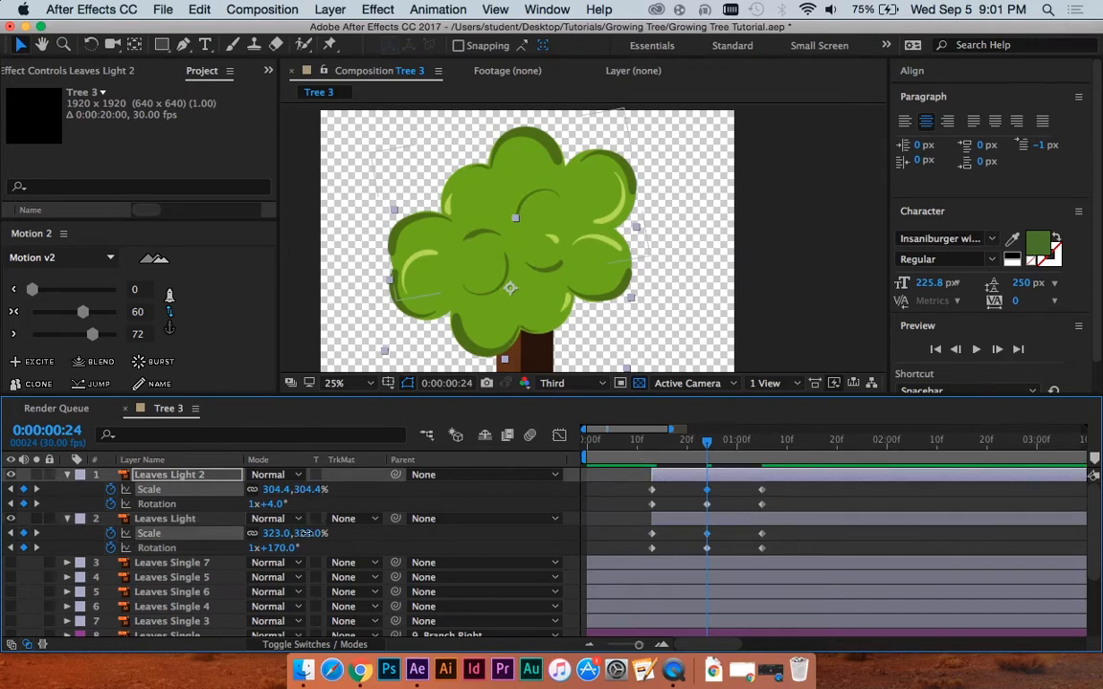
pyautogui.moveTo(273, 532); pyautogui.dragTo(325, 526)
pyautogui.moveTo(710, 447)
pyautogui.mouseDown()
pyautogui.moveTo(668, 449)
pyautogui.moveTo(705, 446)
pyautogui.mouseUp()
# Step: Set Leaves Light's Rotation to 1x+149° at 0:00:00:24 and scrub forward to check the overshoot
pyautogui.moveTo(274, 503); pyautogui.dragTo(254, 503)
pyautogui.press('super+z')
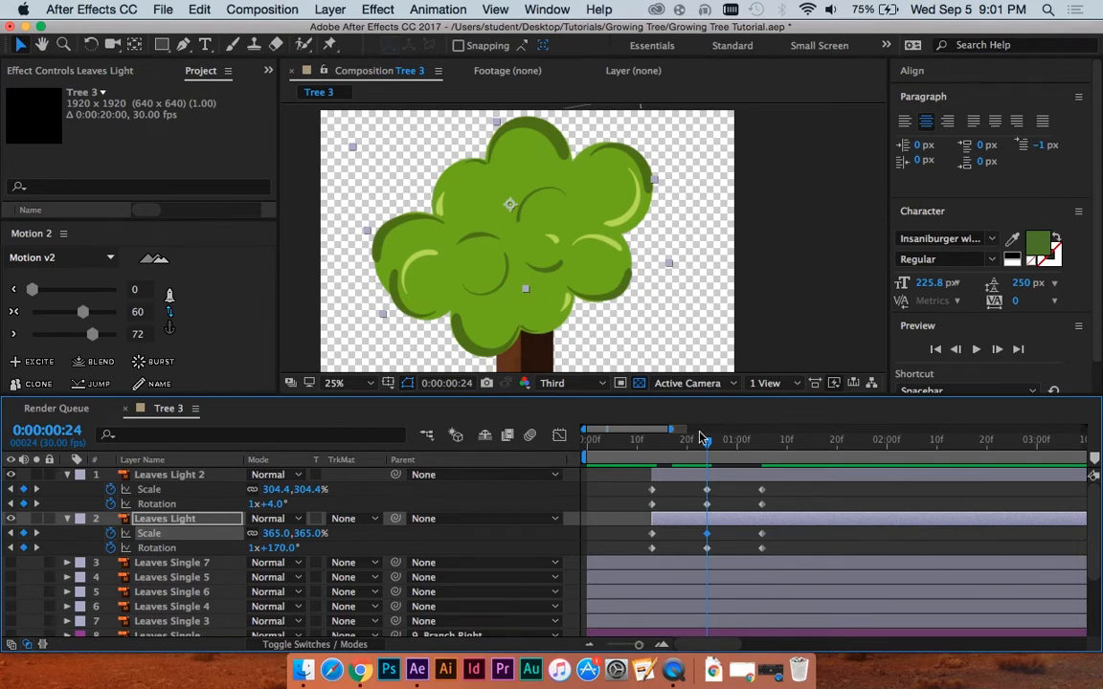
pyautogui.moveTo(696, 439)
pyautogui.mouseDown()
pyautogui.moveTo(660, 443)
pyautogui.moveTo(706, 447)
pyautogui.mouseUp()
pyautogui.moveTo(273, 547); pyautogui.dragTo(261, 550)
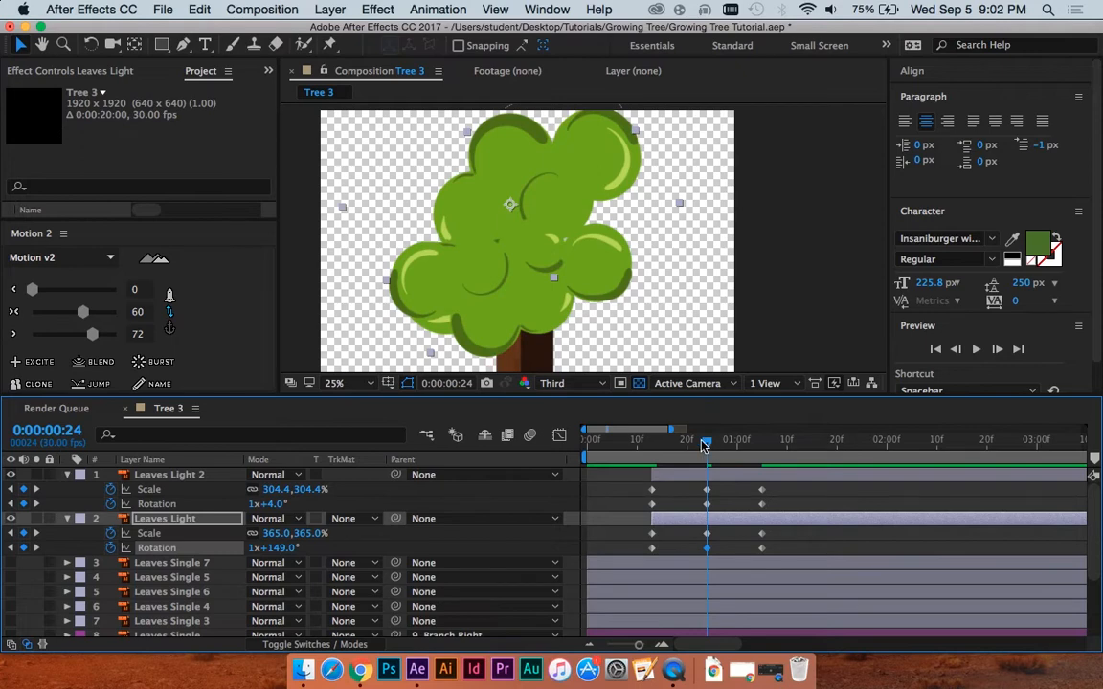
pyautogui.moveTo(705, 445); pyautogui.dragTo(733, 442)
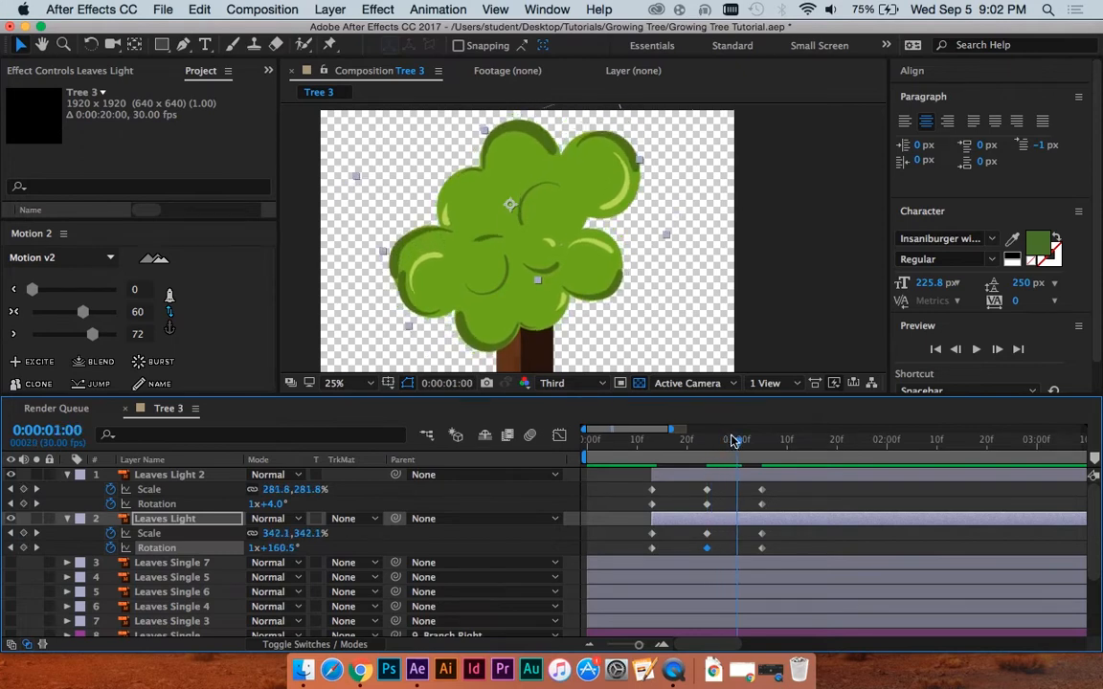
# Step: Duplicate Leaves Light's Rotation keyframe at 0:00:01:00 and set its value to 1x+172.9°
pyautogui.press('super+c')
pyautogui.press('super+v')
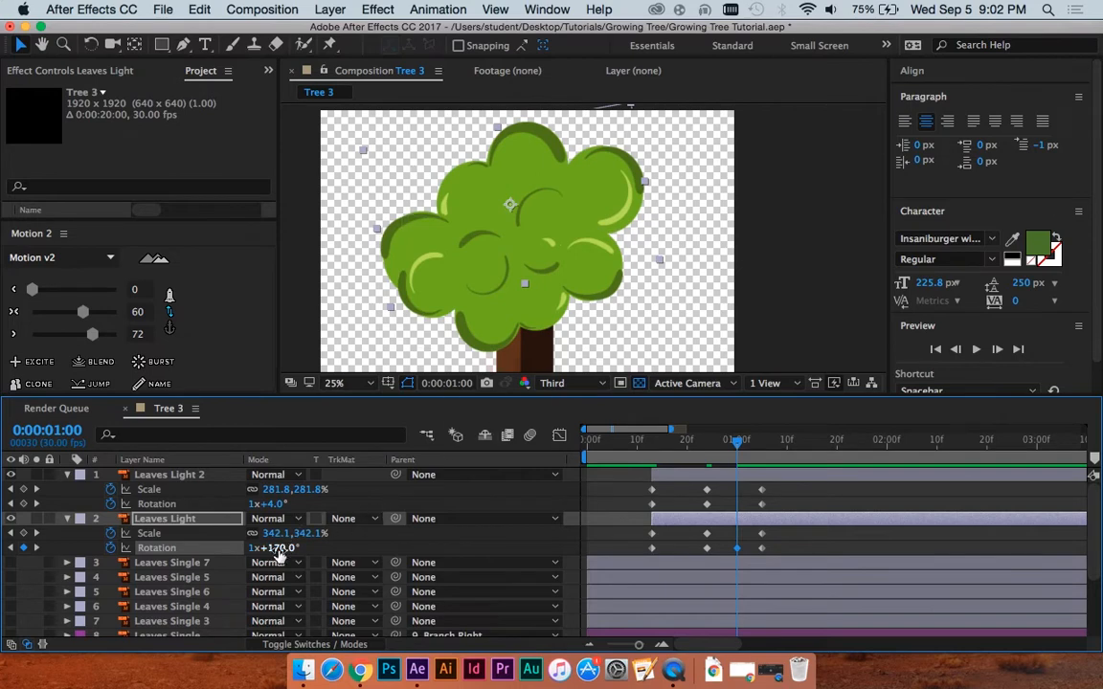
pyautogui.moveTo(281, 547); pyautogui.dragTo(297, 546)
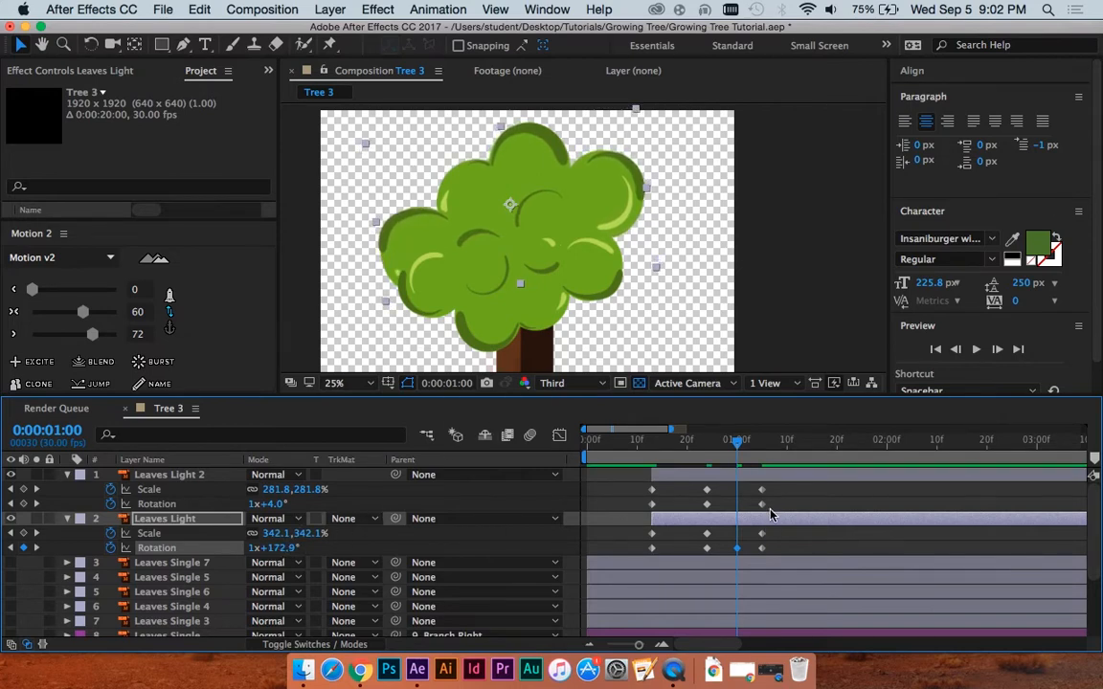
# Step: Duplicate Leaves Light 2's final Rotation keyframe at 0:00:01:00 and increase its Rotation at 0:00:00:24 for an overshoot
pyautogui.moveTo(777, 511); pyautogui.dragTo(749, 504)
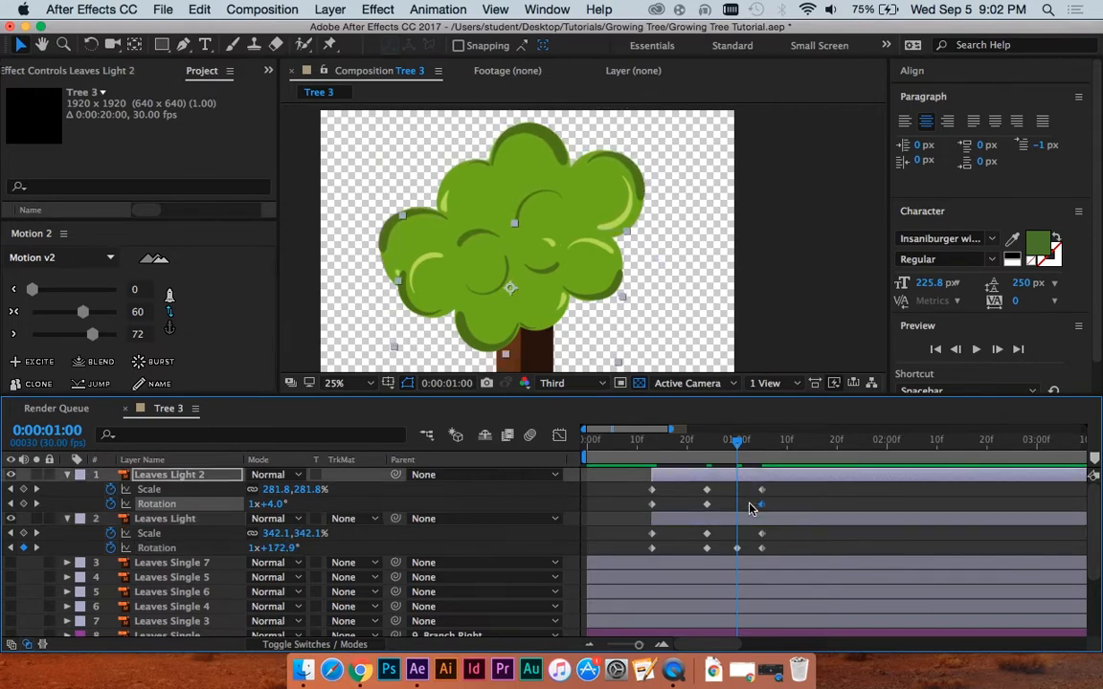
pyautogui.press('super+v')
pyautogui.click(705, 446)
pyautogui.moveTo(710, 443)
pyautogui.mouseDown()
pyautogui.moveTo(669, 445)
pyautogui.moveTo(706, 447)
pyautogui.mouseUp()
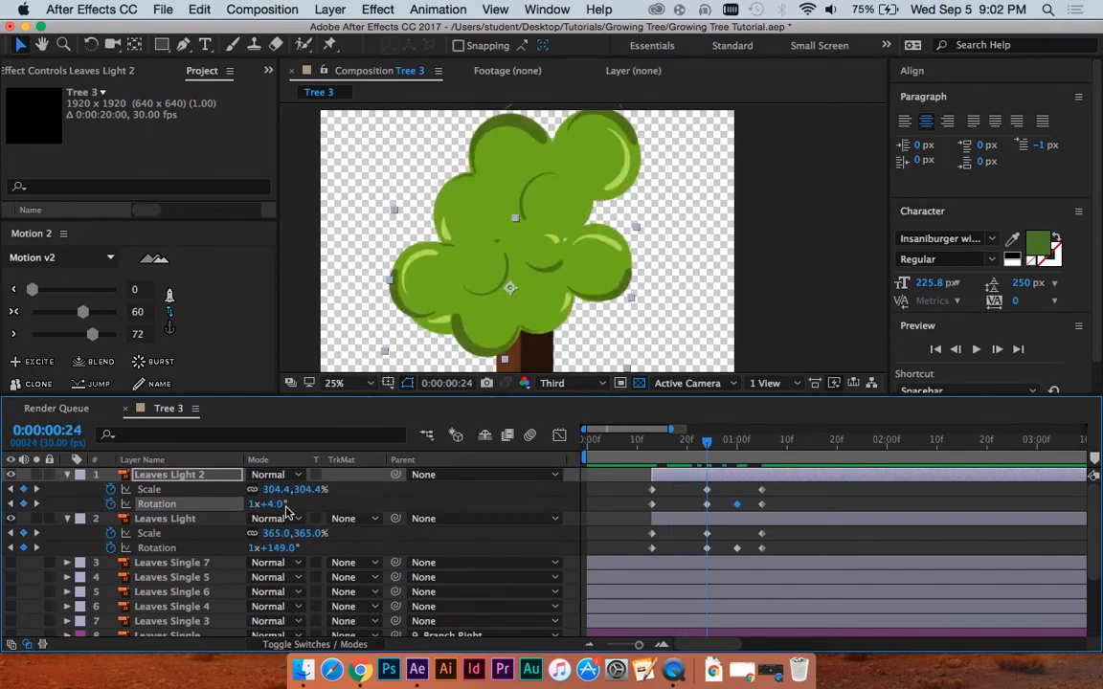
pyautogui.moveTo(275, 503); pyautogui.dragTo(350, 489)
# Step: Set Leaves Light 2's Rotation to 0x+358.8° at 0:00:01:00 and scrub through the movement
pyautogui.moveTo(716, 450); pyautogui.dragTo(737, 447)
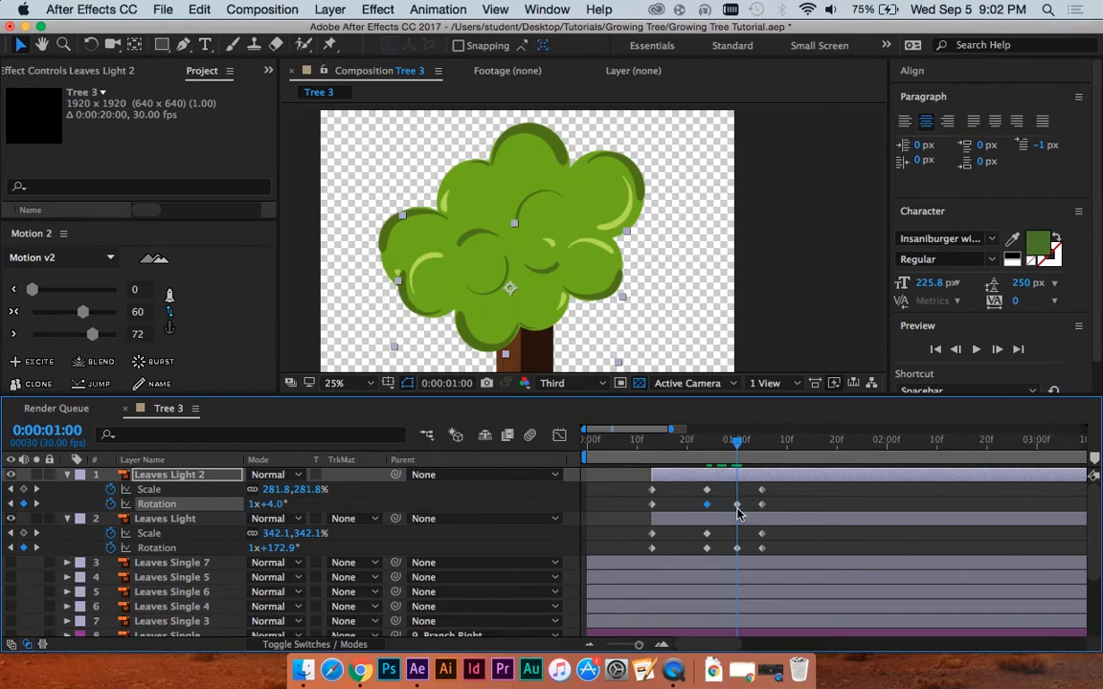
pyautogui.moveTo(278, 504); pyautogui.dragTo(234, 508)
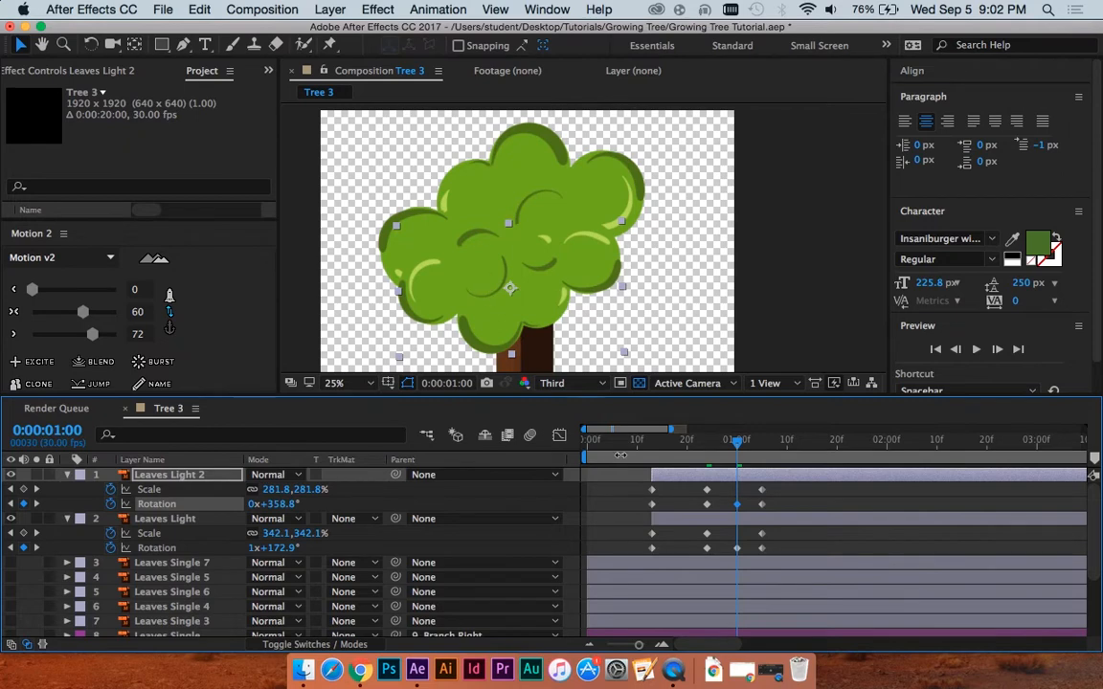
pyautogui.moveTo(748, 442); pyautogui.dragTo(728, 455)
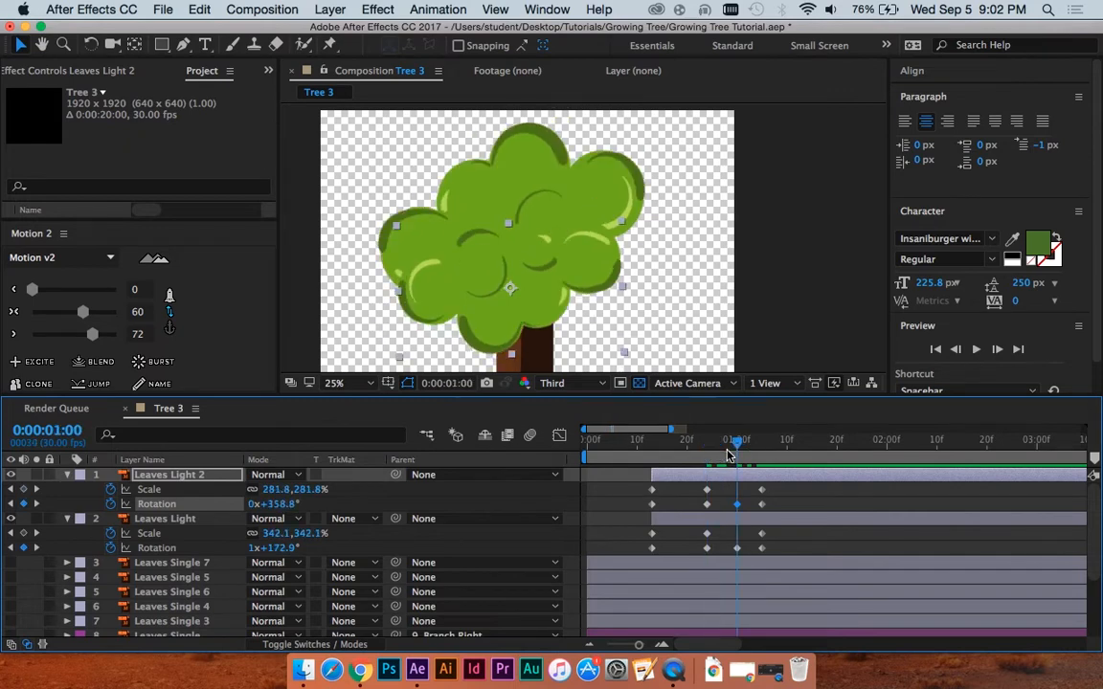
# Step: Copy the final Scale keyframes of Leaves Light 2 and Leaves Light to 0:00:01:00
pyautogui.click(777, 489)
pyautogui.click(762, 489)
pyautogui.press('super+c')
pyautogui.press('super+v')
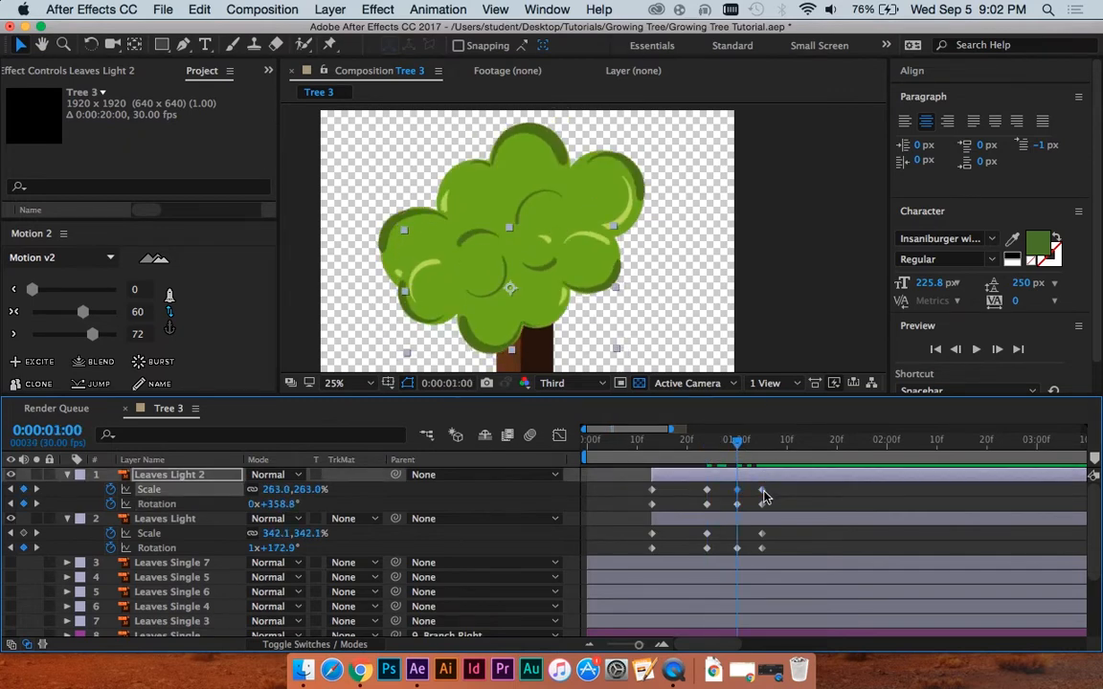
pyautogui.click(763, 533)
pyautogui.press('super+c')
pyautogui.press('super+v')
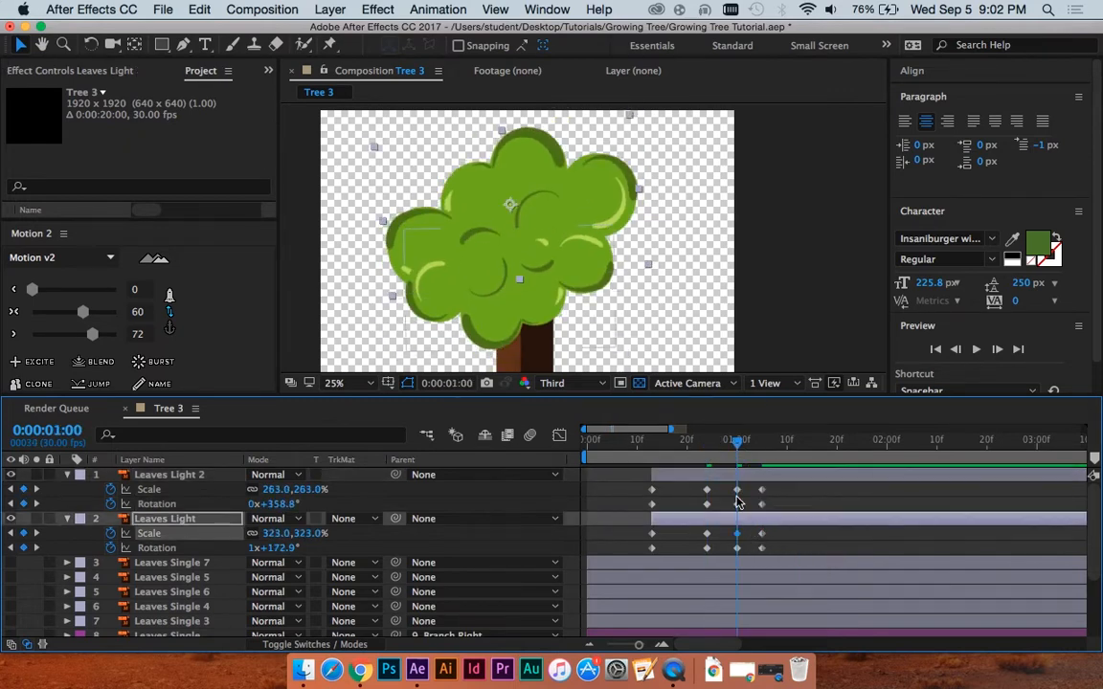
# Step: Reduce the Scale keyframes of both leaf layers at 0:00:01:00, with Leaves Light 2 at 251.8%
pyautogui.click(738, 489)
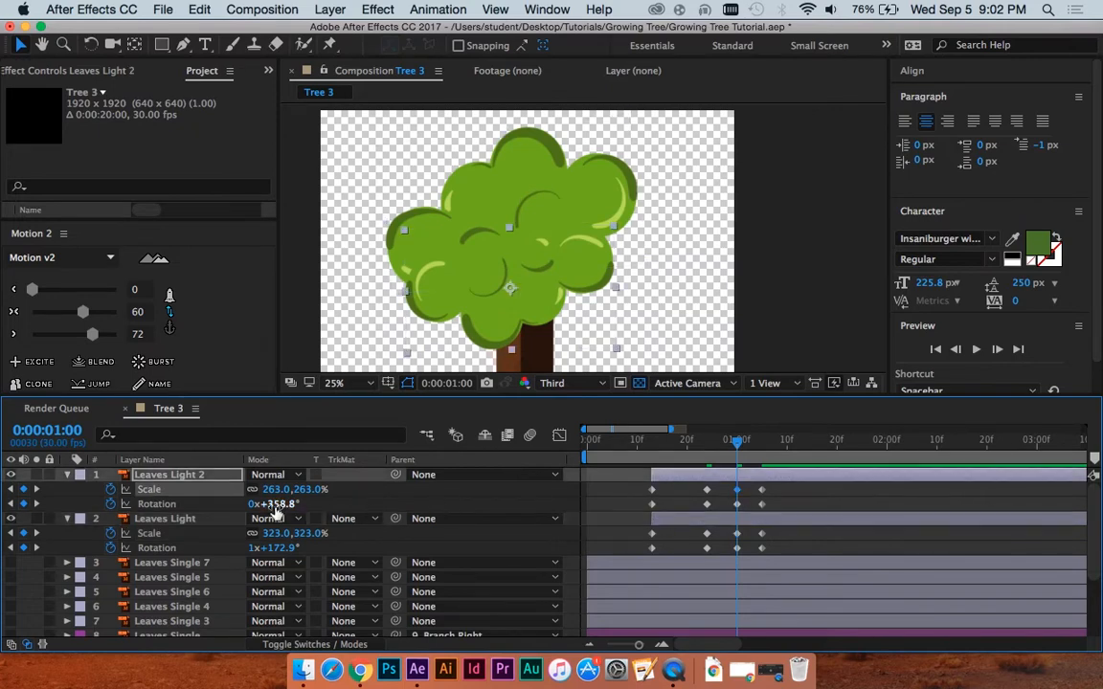
pyautogui.moveTo(736, 440)
pyautogui.mouseDown()
pyautogui.moveTo(716, 439)
pyautogui.moveTo(736, 439)
pyautogui.mouseUp()
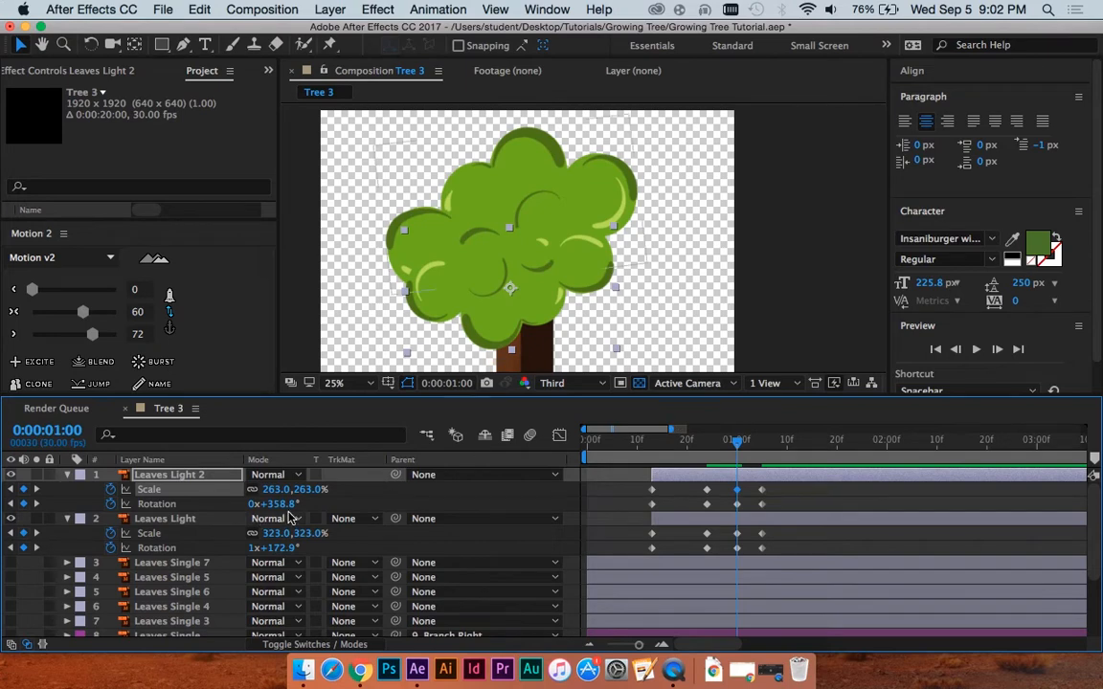
pyautogui.moveTo(278, 504); pyautogui.dragTo(230, 489)
pyautogui.press('super+z')
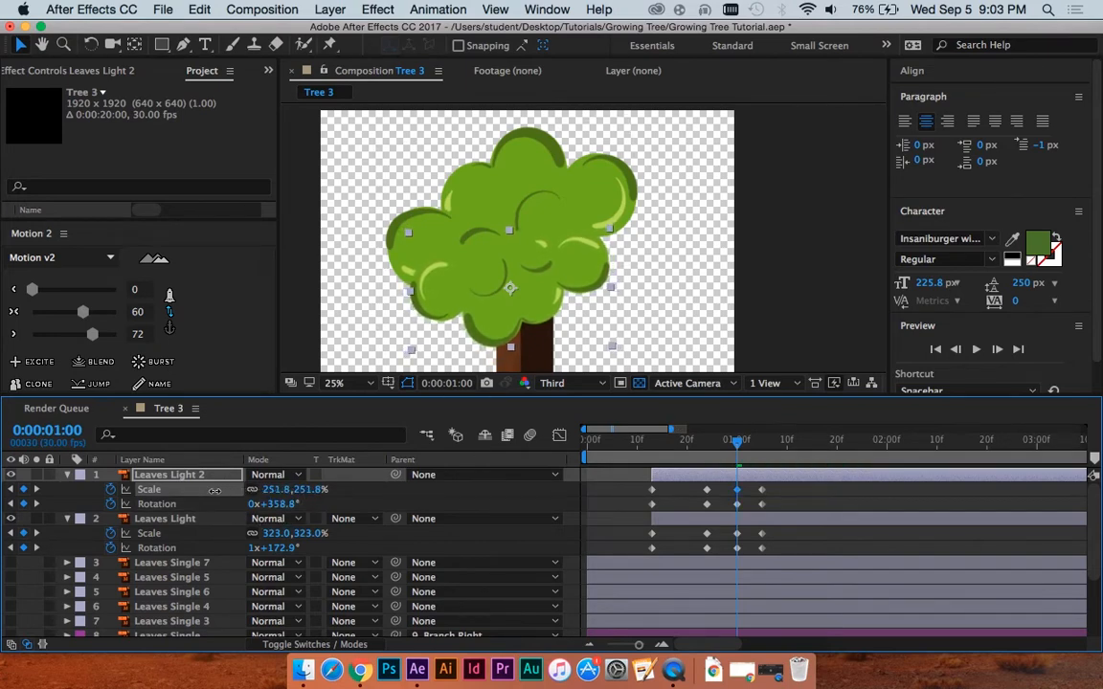
pyautogui.moveTo(305, 533); pyautogui.dragTo(264, 534)
# Step: Preview the leaves' growth and overshoot, and scrub to 0:00:00:19
pyautogui.moveTo(741, 444); pyautogui.dragTo(641, 456)
pyautogui.press('space')
pyautogui.press('space')
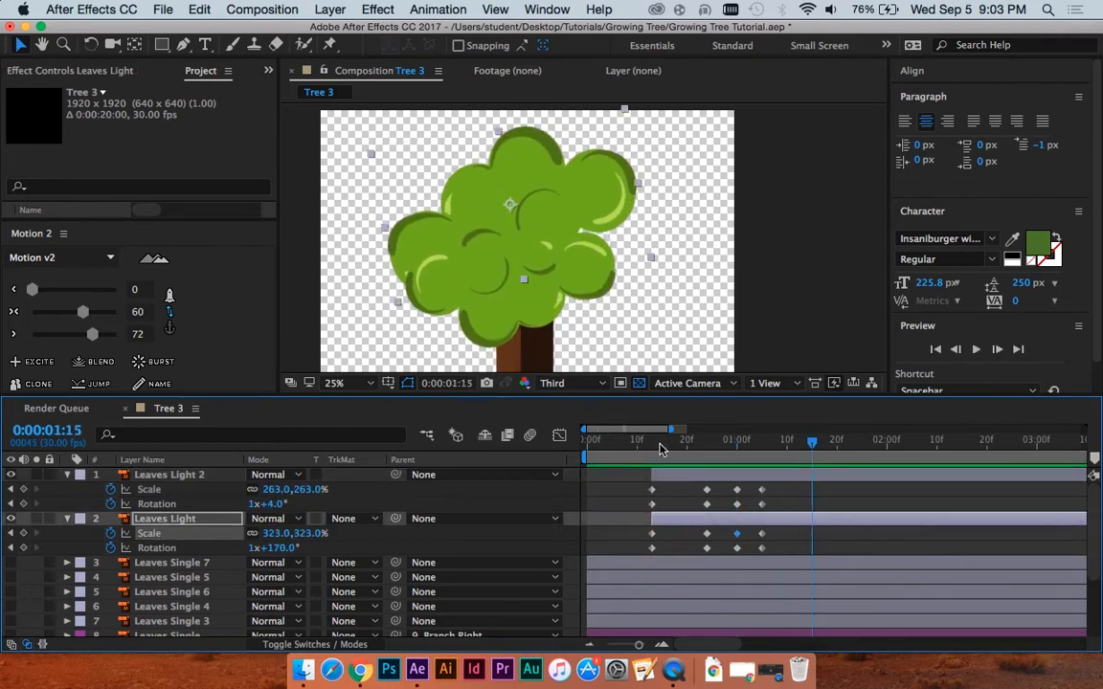
pyautogui.click(658, 443)
pyautogui.press('space')
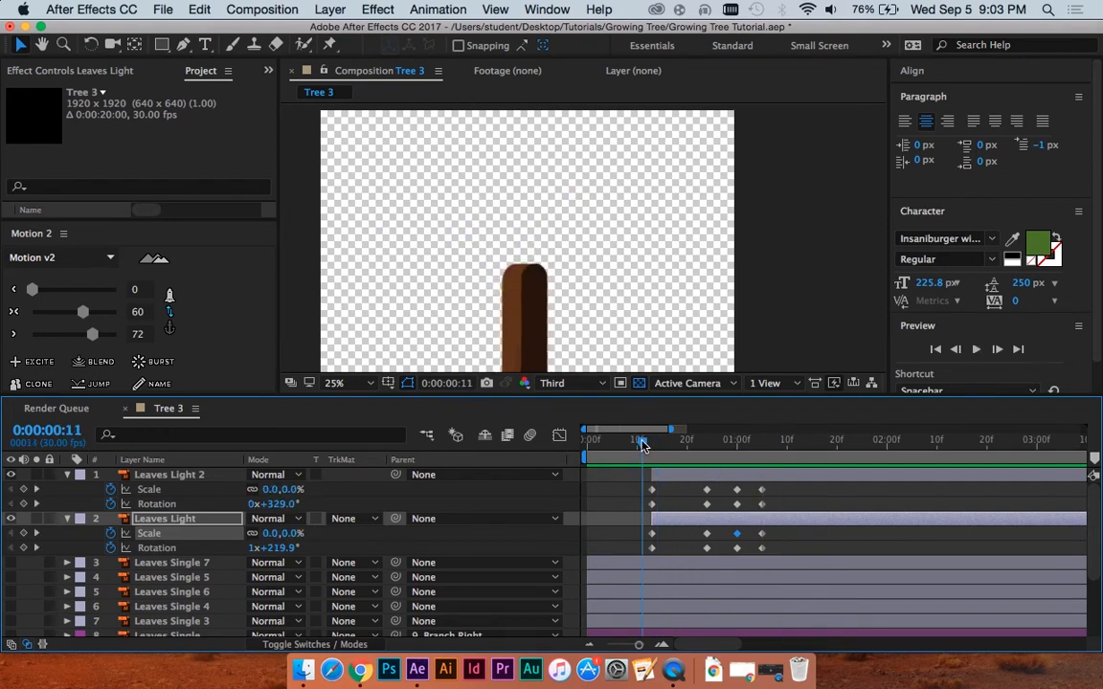
pyautogui.press('space')
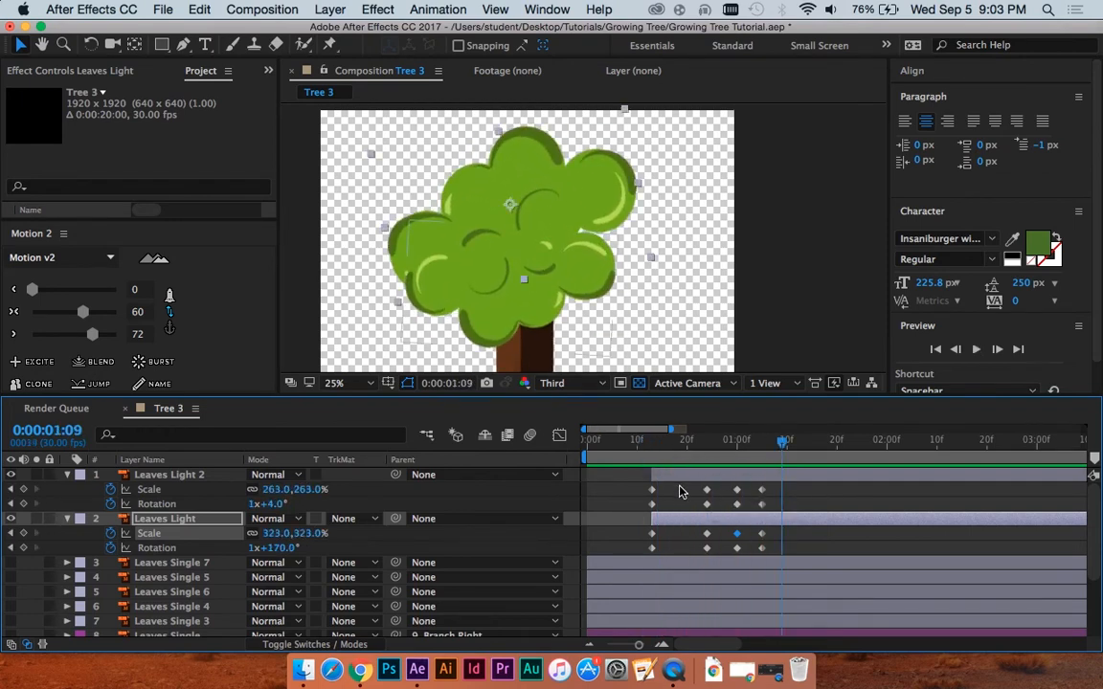
pyautogui.click(682, 483)
pyautogui.moveTo(659, 444); pyautogui.dragTo(685, 445)
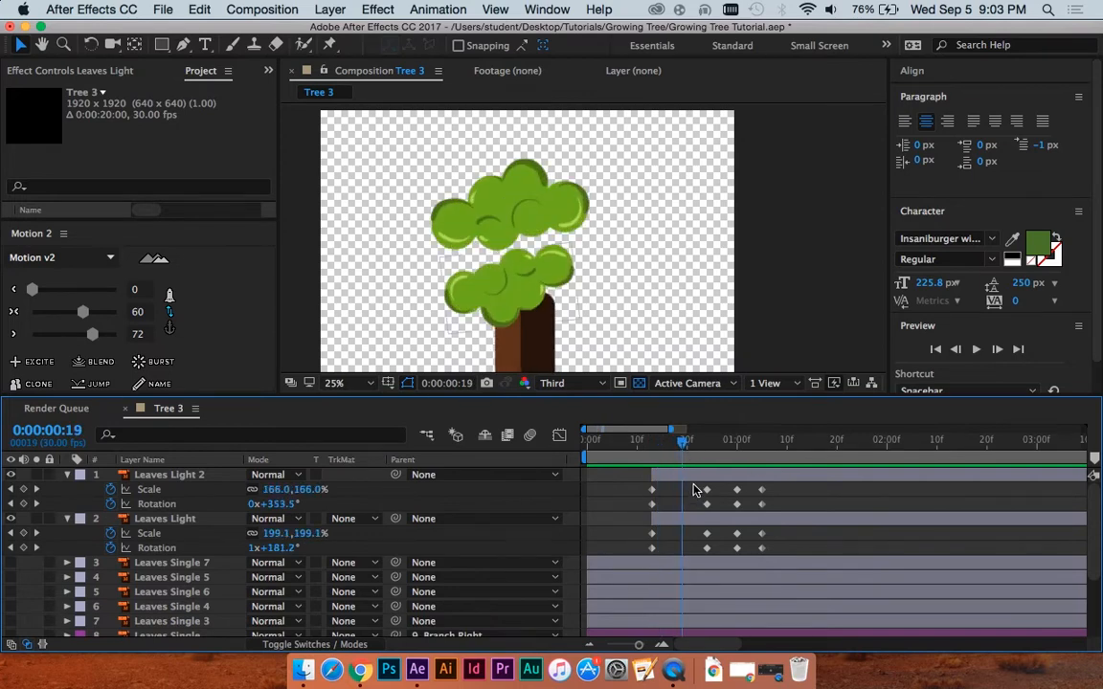
# Step: Ease both leaf layers' Scale and Rotation keyframes at 0:00:00:24 with Motion 2 at 68, and preview the result
pyautogui.moveTo(696, 490); pyautogui.dragTo(720, 560)
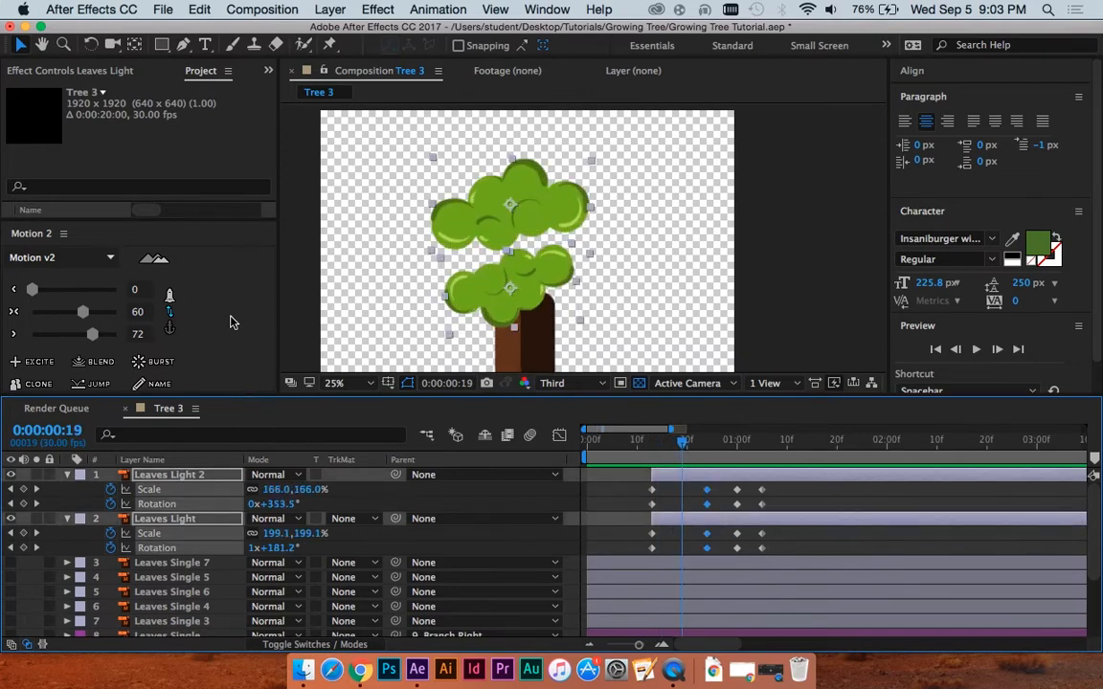
pyautogui.moveTo(85, 313); pyautogui.dragTo(94, 316)
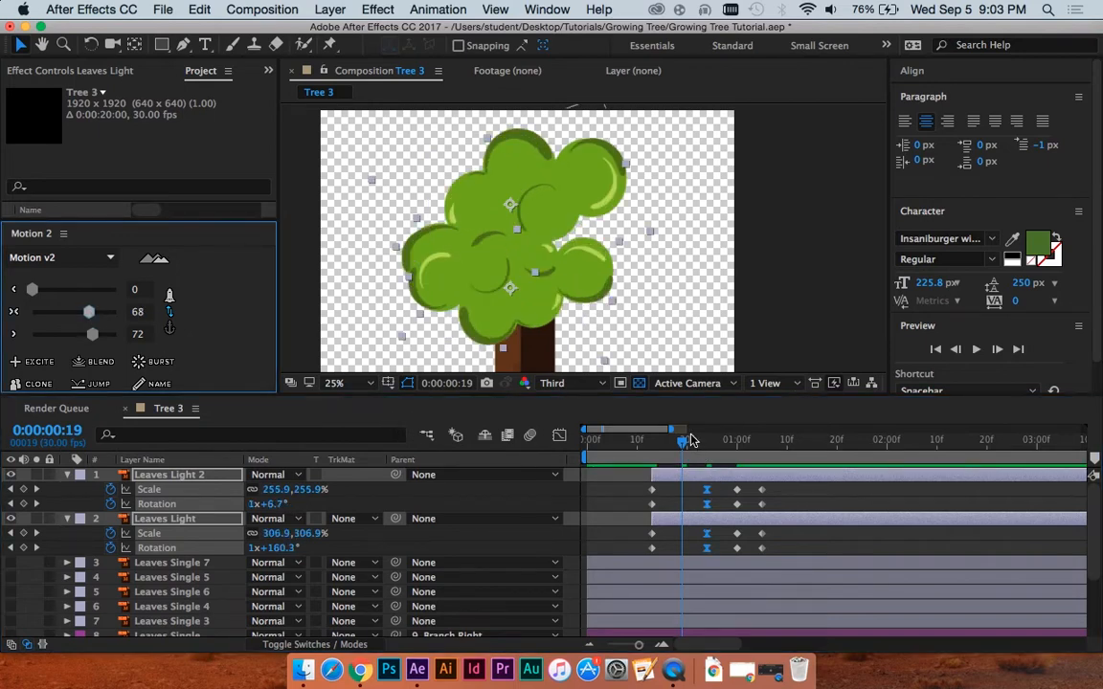
pyautogui.press('space')
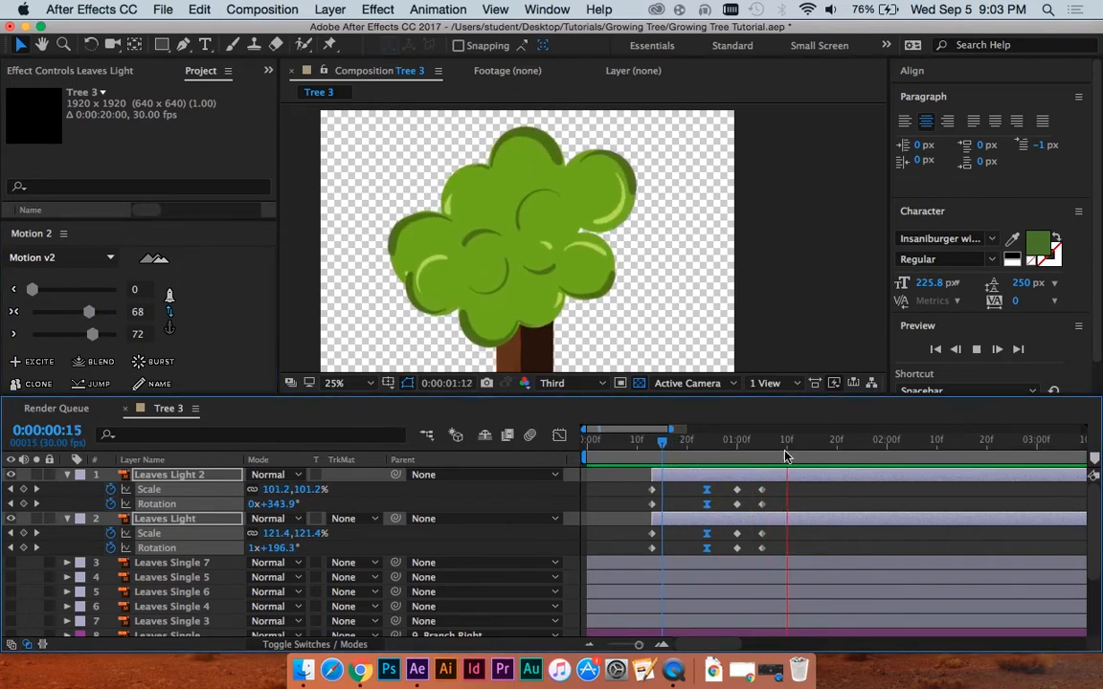
pyautogui.press('space')
# Step: Ease both leaf layers' Scale and Rotation keyframes at 0:00:01:00 with Motion 2 at 34, and replay the growth
pyautogui.moveTo(722, 486); pyautogui.dragTo(749, 553)
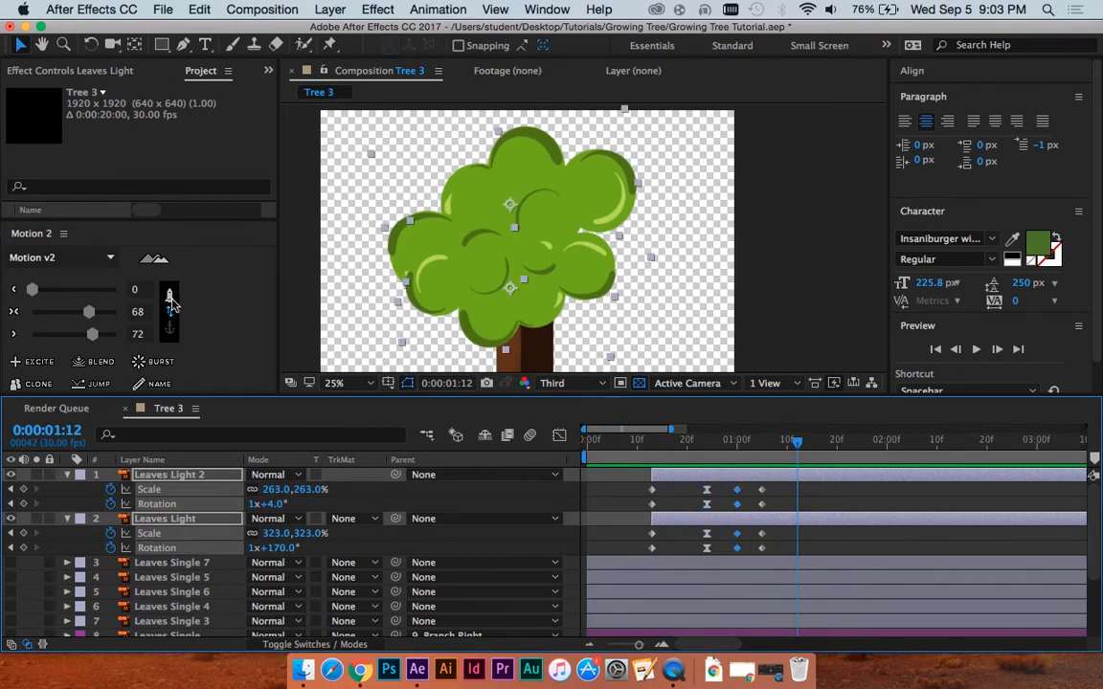
pyautogui.moveTo(89, 311); pyautogui.dragTo(61, 311)
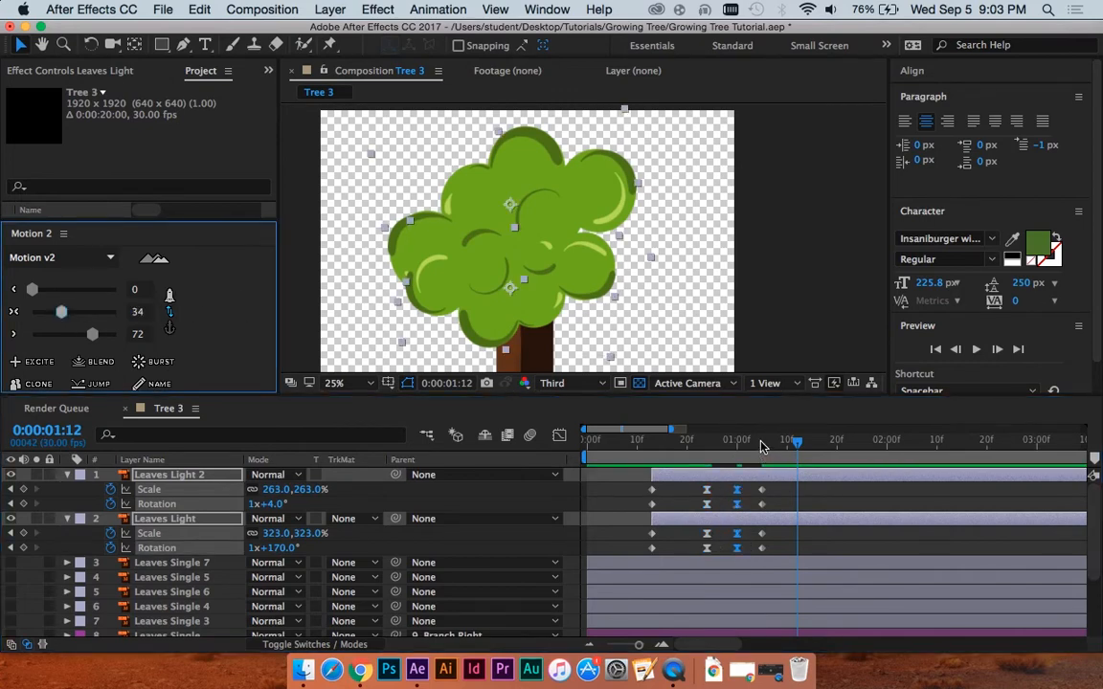
pyautogui.click(711, 441)
pyautogui.press('space')
pyautogui.moveTo(691, 442); pyautogui.dragTo(627, 440)
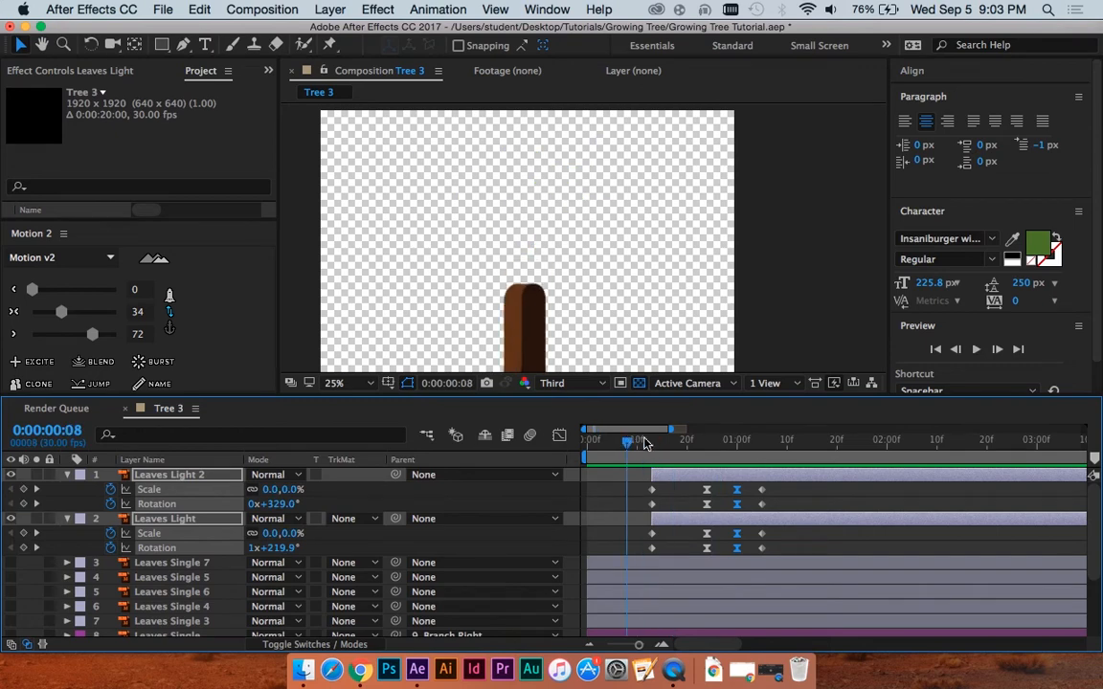
pyautogui.press('space')
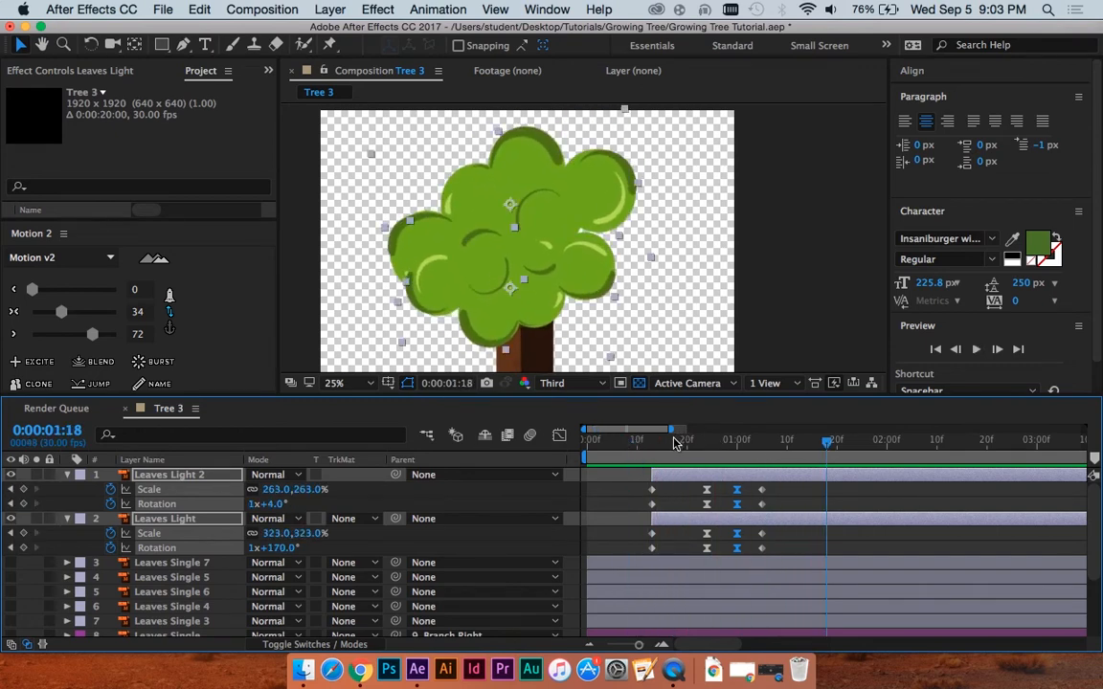
pyautogui.click(622, 441)
pyautogui.press('space')
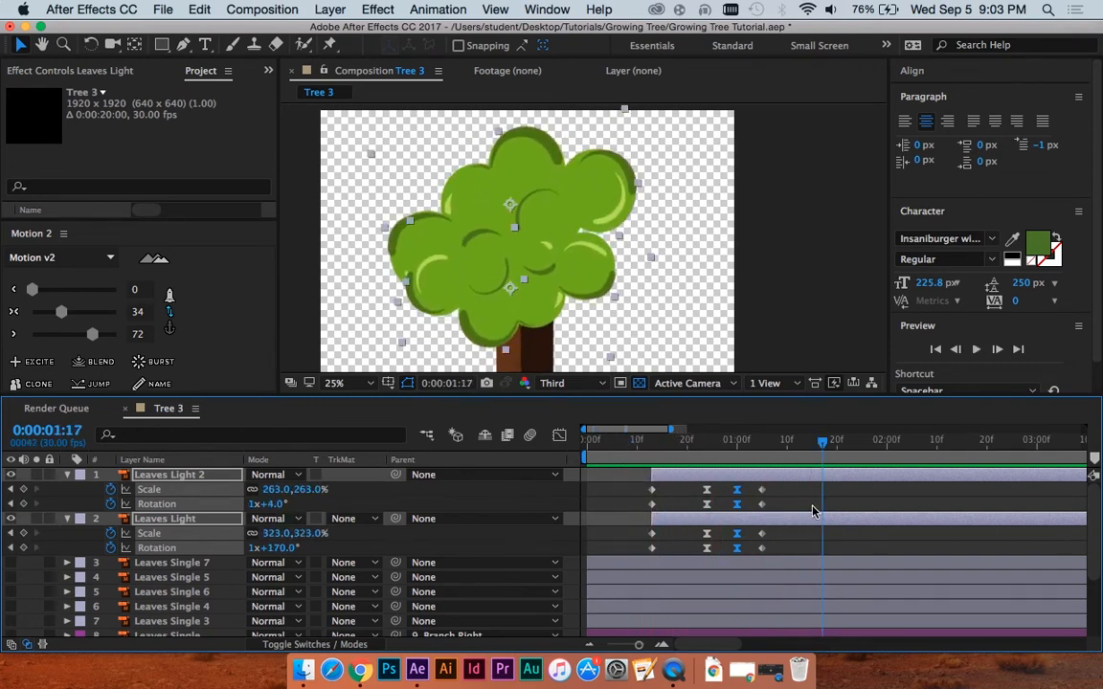
pyautogui.press('space')
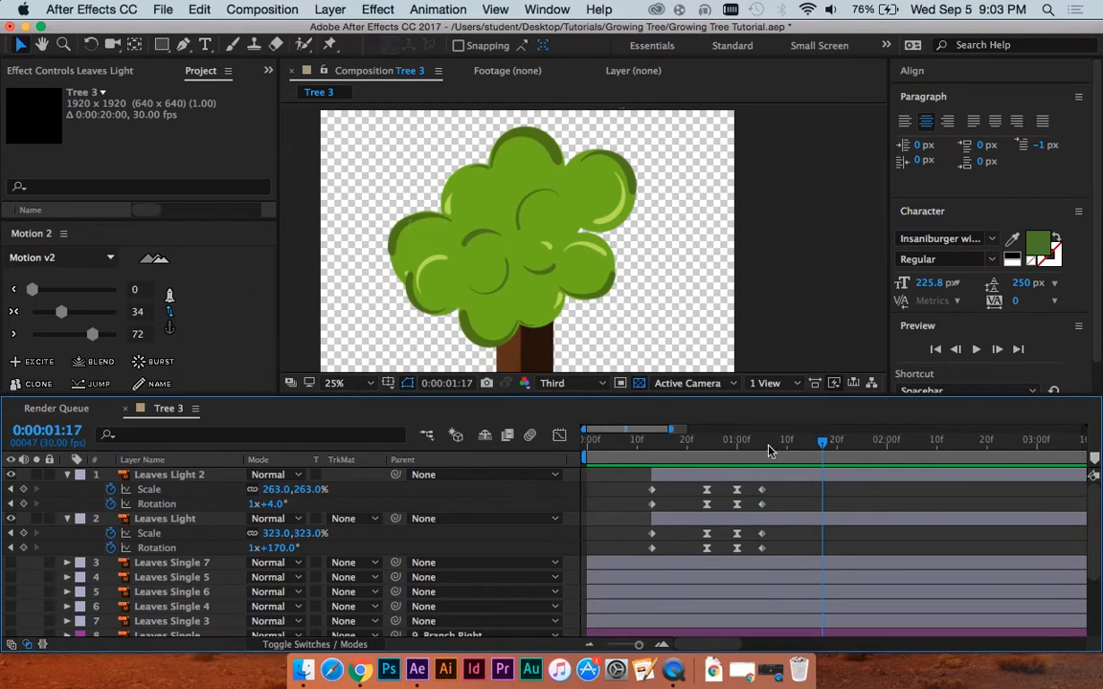
# Step: Delay the Leaves Light layer about two frames behind Leaves Light 2 and preview the staggered growth
pyautogui.moveTo(821, 440); pyautogui.dragTo(667, 442)
pyautogui.click(510, 287)
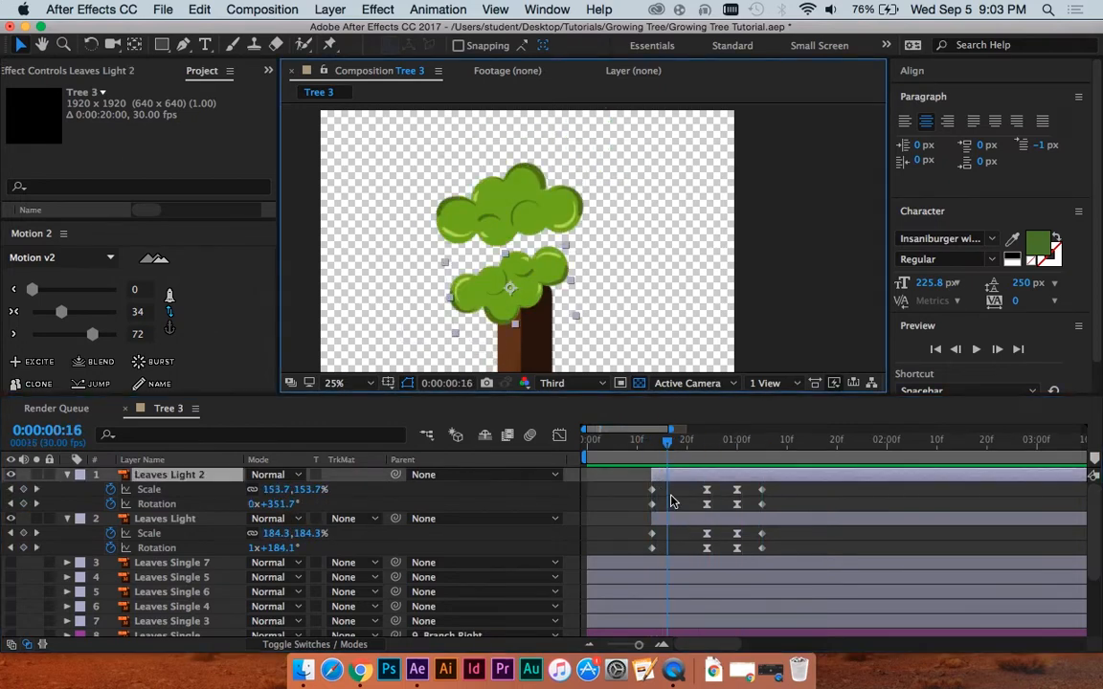
pyautogui.moveTo(678, 522); pyautogui.dragTo(687, 521)
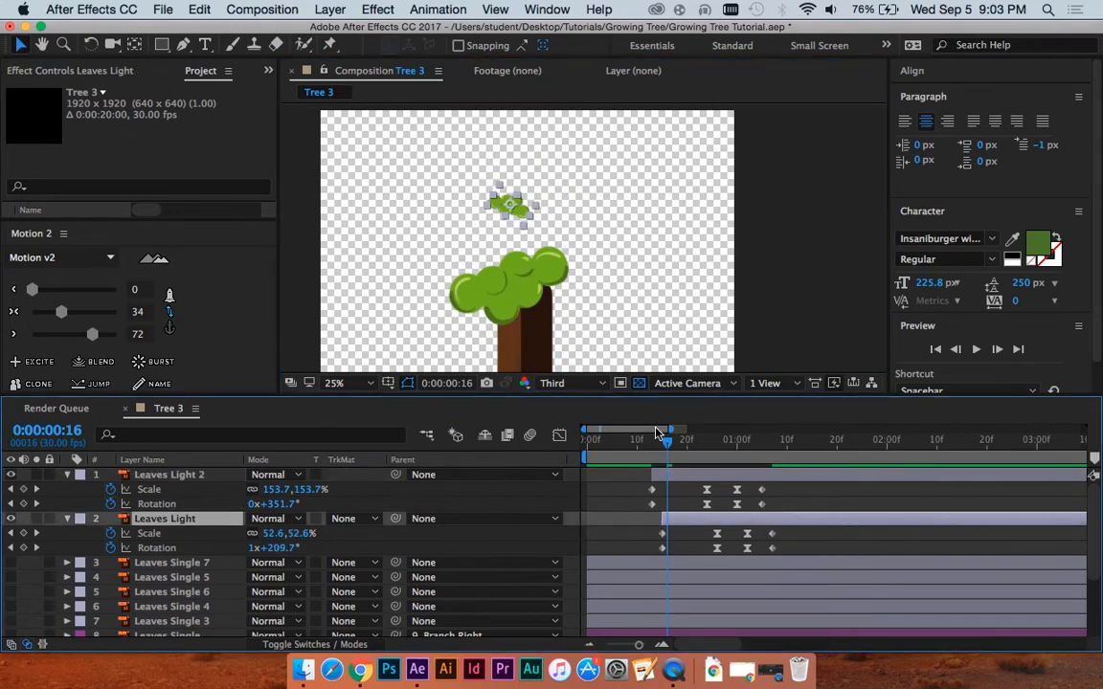
pyautogui.moveTo(671, 445); pyautogui.dragTo(623, 502)
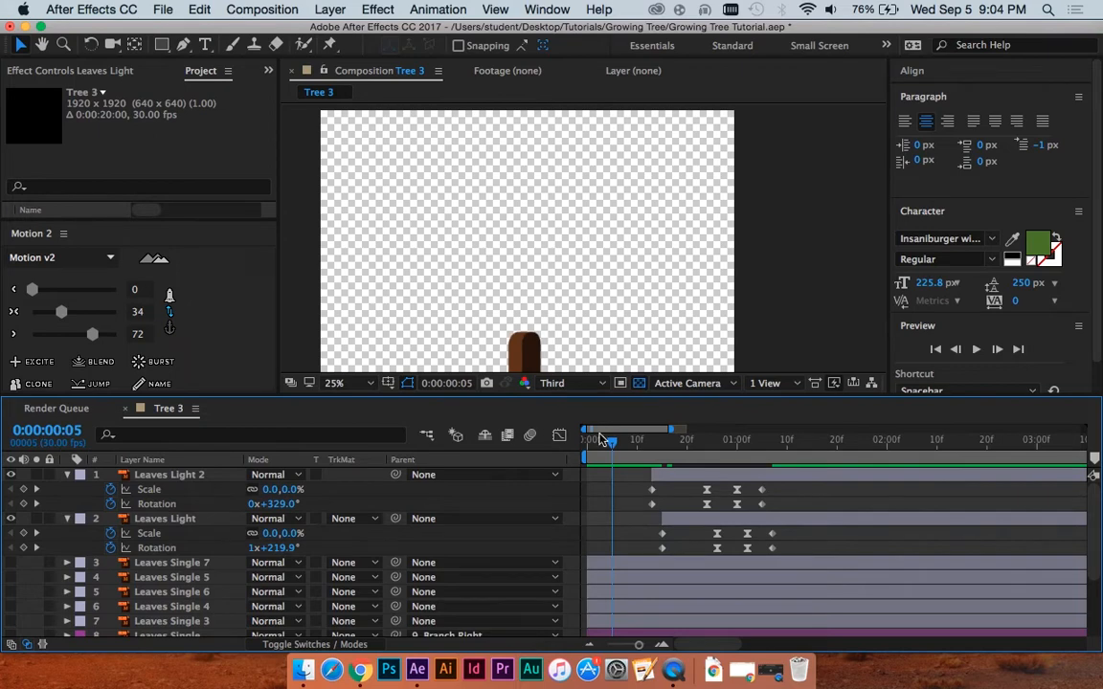
pyautogui.moveTo(601, 439)
pyautogui.mouseDown()
pyautogui.moveTo(656, 438)
pyautogui.moveTo(621, 438)
pyautogui.mouseUp()
pyautogui.press('space')
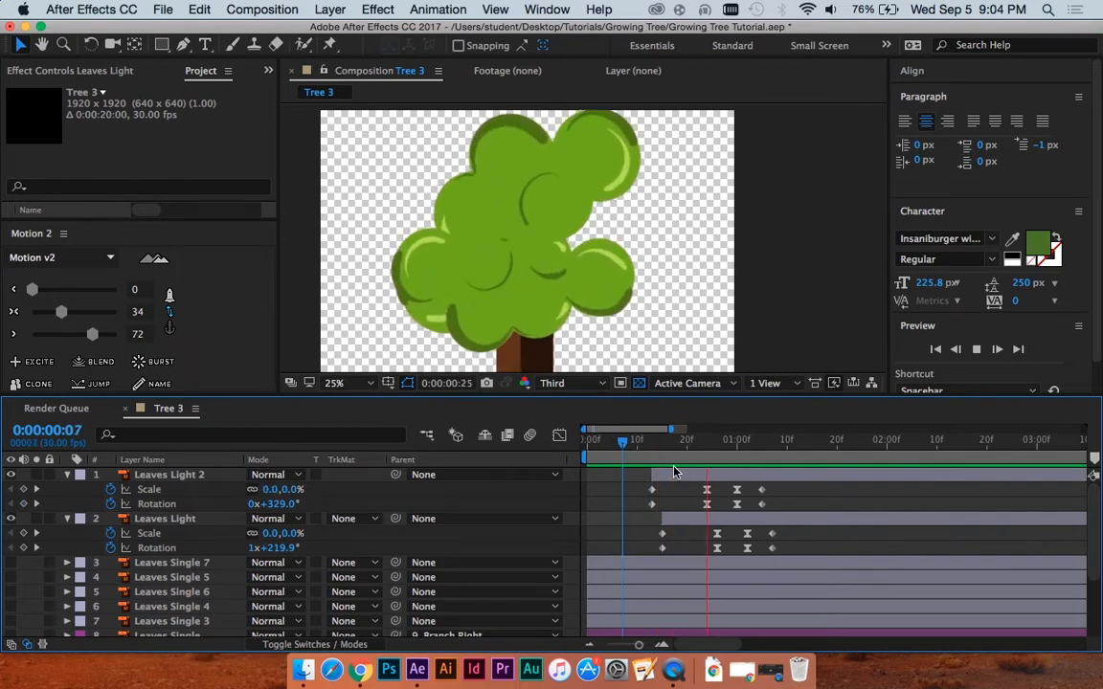
pyautogui.press('space')
# Step: Replay the growth animation at 12.5% magnification to check the trunk and leaves together
pyautogui.scroll(-1, 650, 307)
pyautogui.press('space')
pyautogui.moveTo(605, 248); pyautogui.dragTo(613, 176)
pyautogui.press('space')
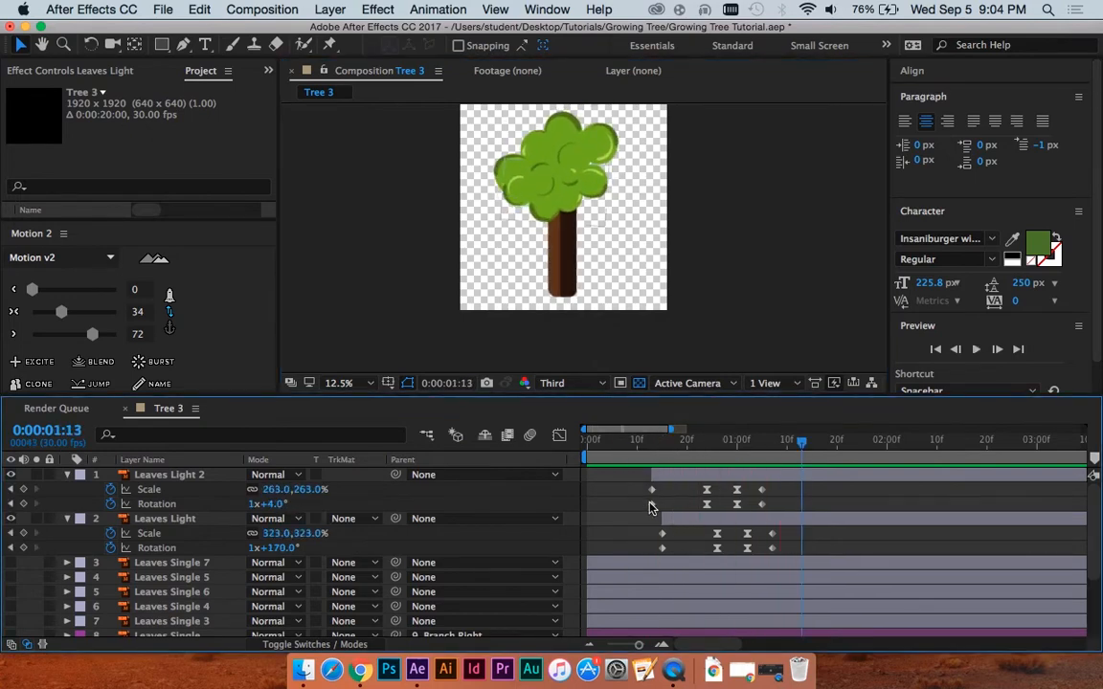
pyautogui.press('space')
pyautogui.moveTo(593, 293); pyautogui.dragTo(584, 255)
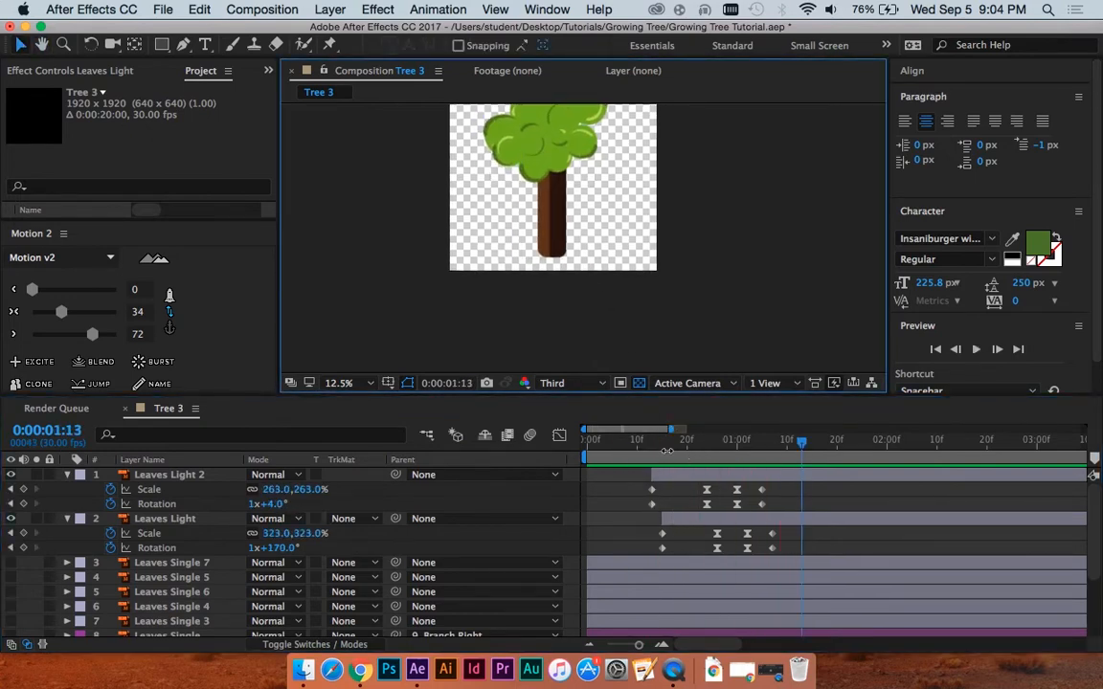
pyautogui.click(616, 442)
pyautogui.press('space')
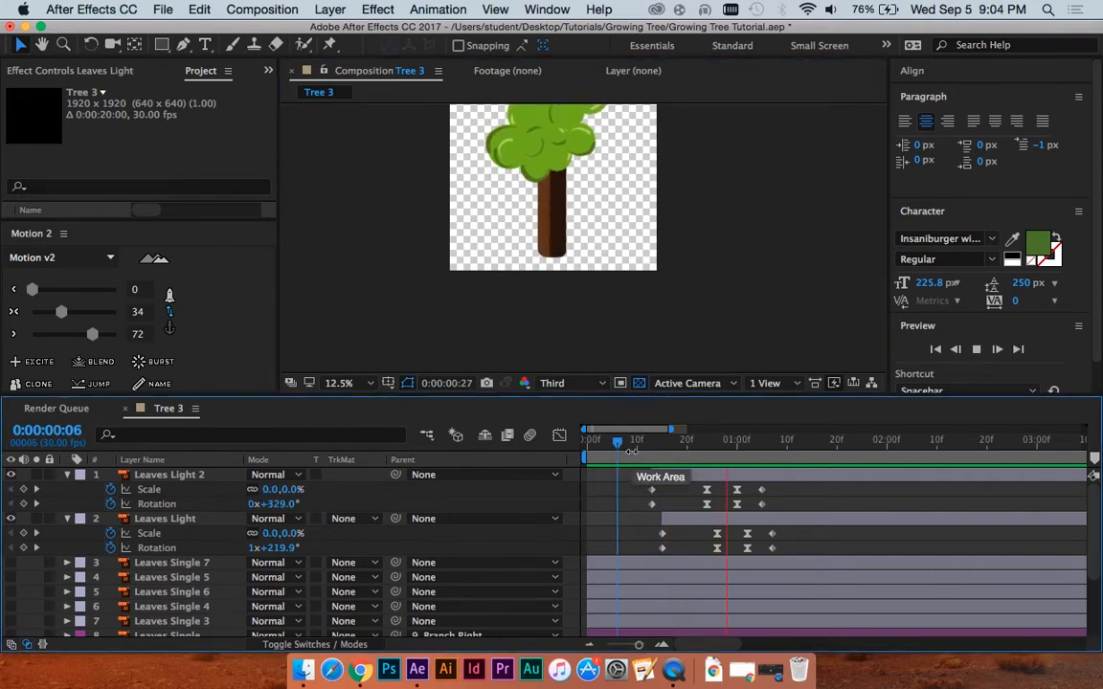
pyautogui.press('space')
# Step: Move Leaves Light 2 and Leaves Light together about five frames earlier and preview the growth from the start
pyautogui.click(676, 478)
pyautogui.keyDown('shift'); pyautogui.click(677, 522); pyautogui.keyUp('shift')
pyautogui.moveTo(676, 522); pyautogui.dragTo(636, 462)
pyautogui.press('space')
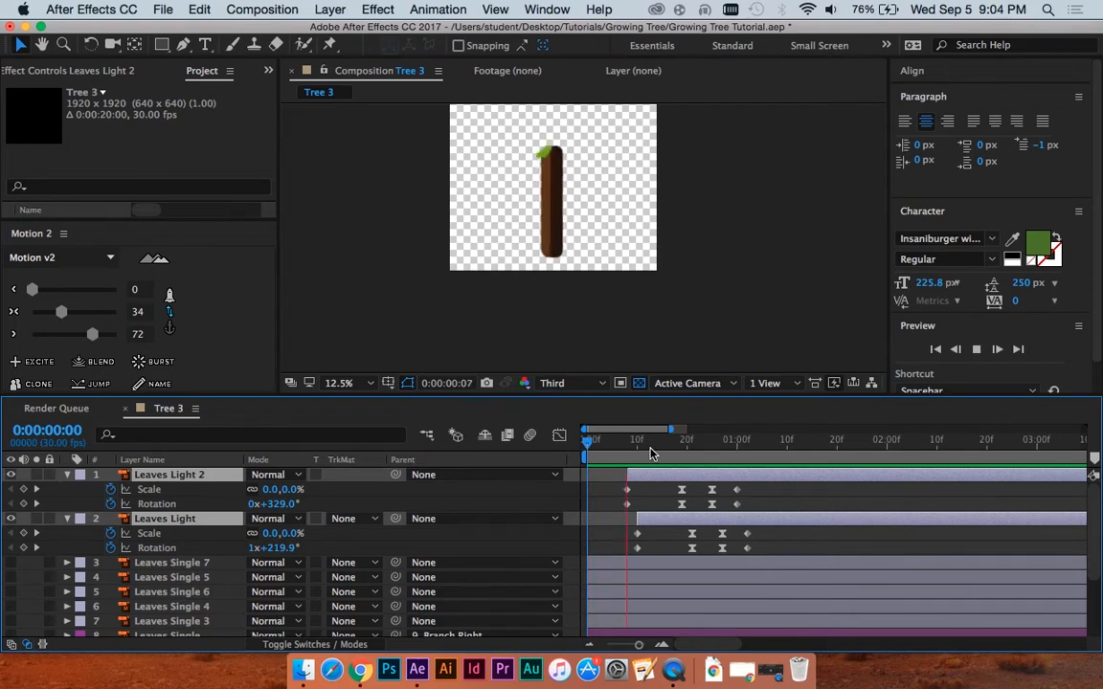
pyautogui.click(670, 301)
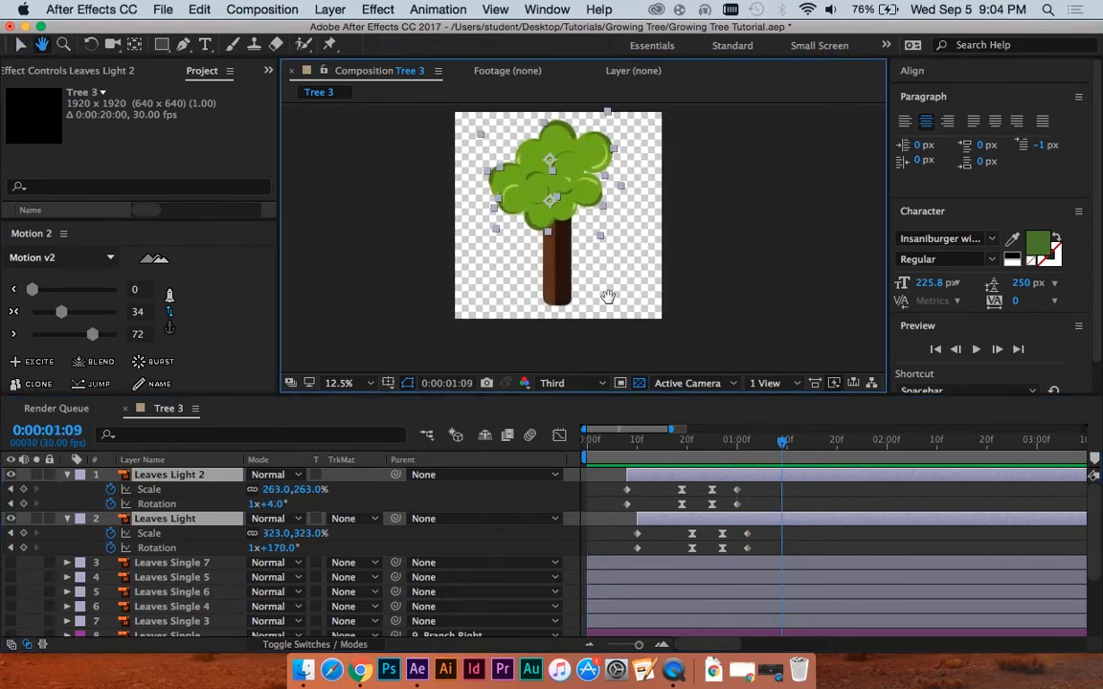
pyautogui.click(633, 547)
pyautogui.press('space')
pyautogui.moveTo(634, 547); pyautogui.dragTo(687, 395)
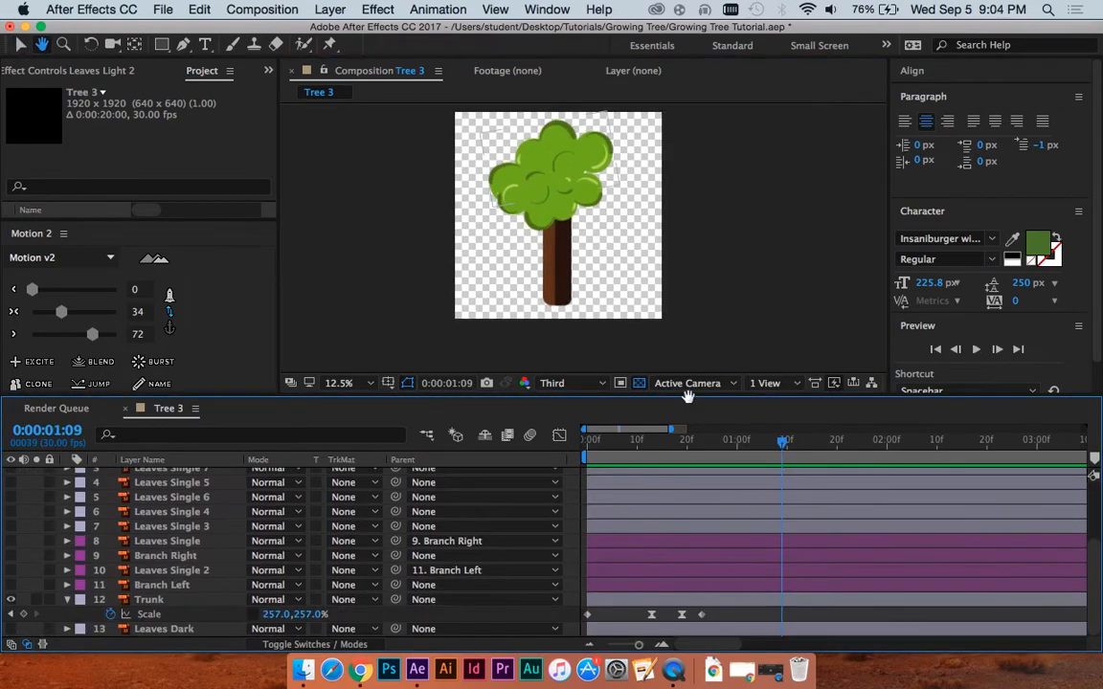
# Step: Make the Leaves Single, Branch Right, Leaves Single 2 and Branch Left layers visible
pyautogui.click(189, 586)
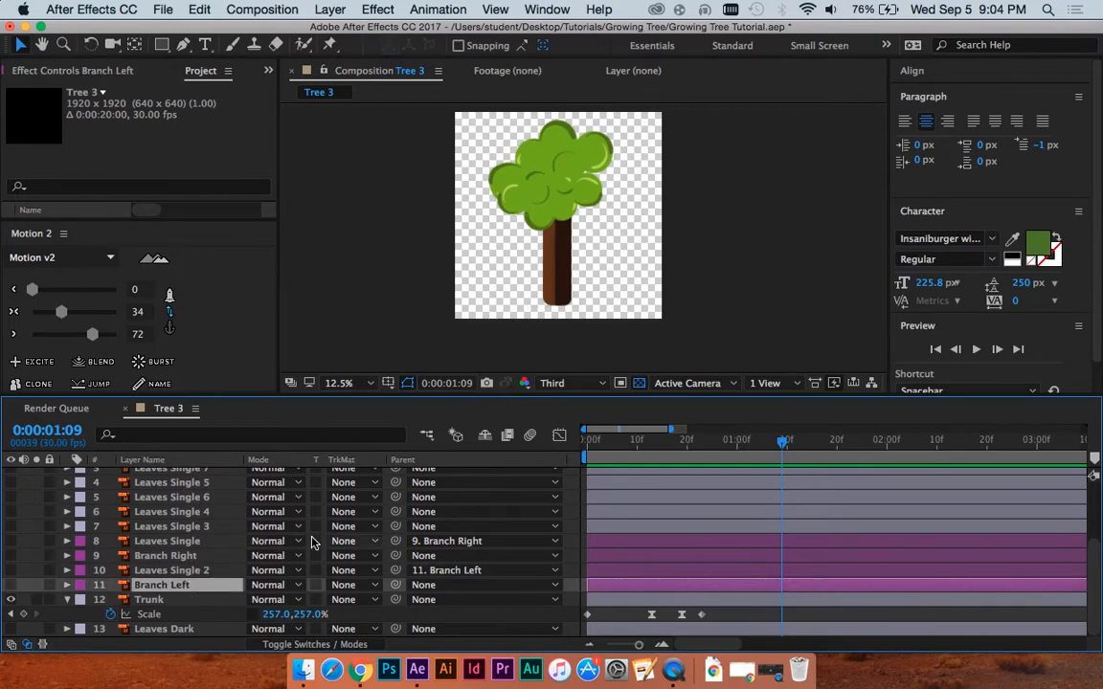
pyautogui.click(168, 541)
pyautogui.keyDown('shift'); pyautogui.click(172, 586); pyautogui.keyUp('shift')
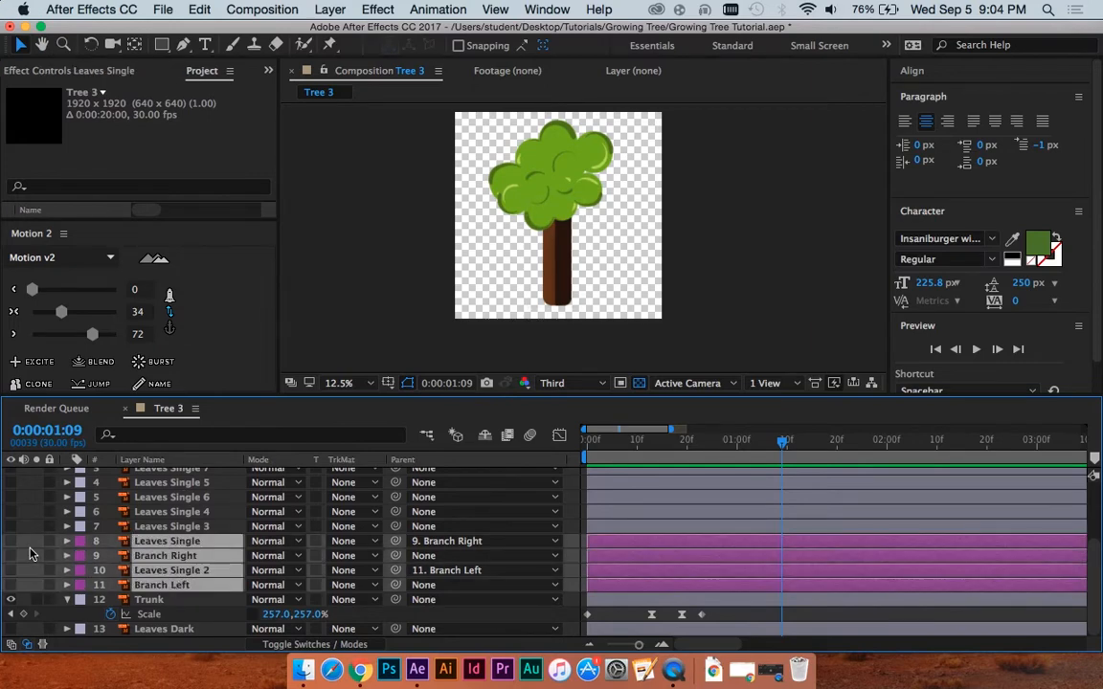
pyautogui.click(722, 514)
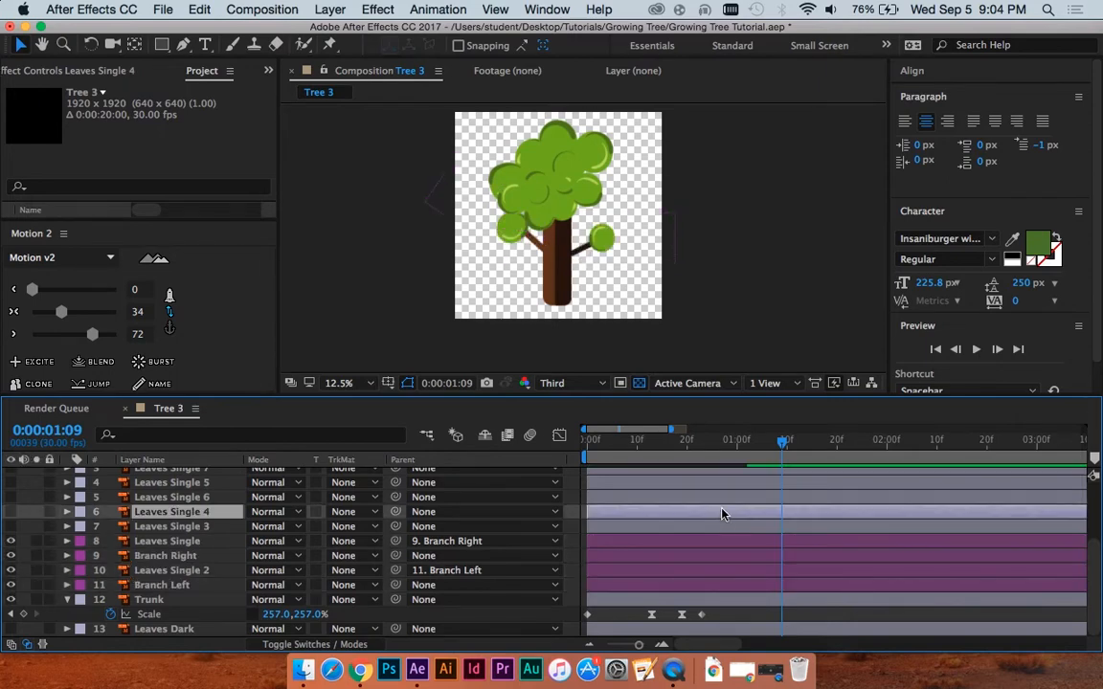
# Step: Examine the two branches and their attached leaf clusters at 0:00:01:00 by selecting each in turn at 25% magnification
pyautogui.moveTo(746, 443); pyautogui.dragTo(737, 443)
pyautogui.scroll(1, 539, 216)
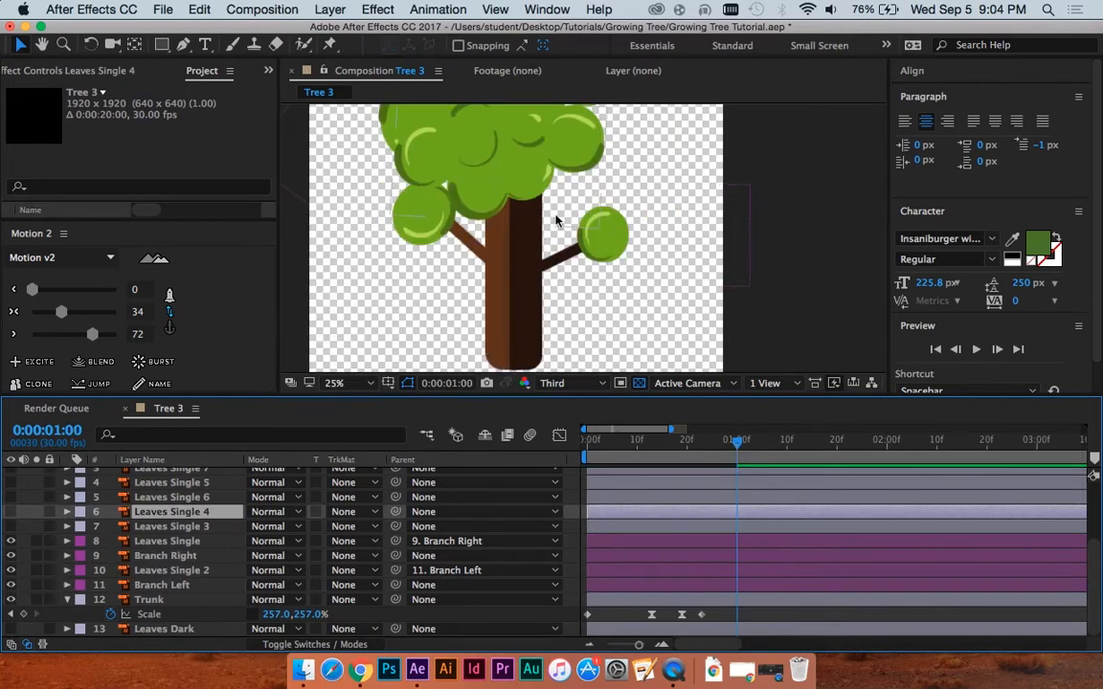
pyautogui.click(588, 236)
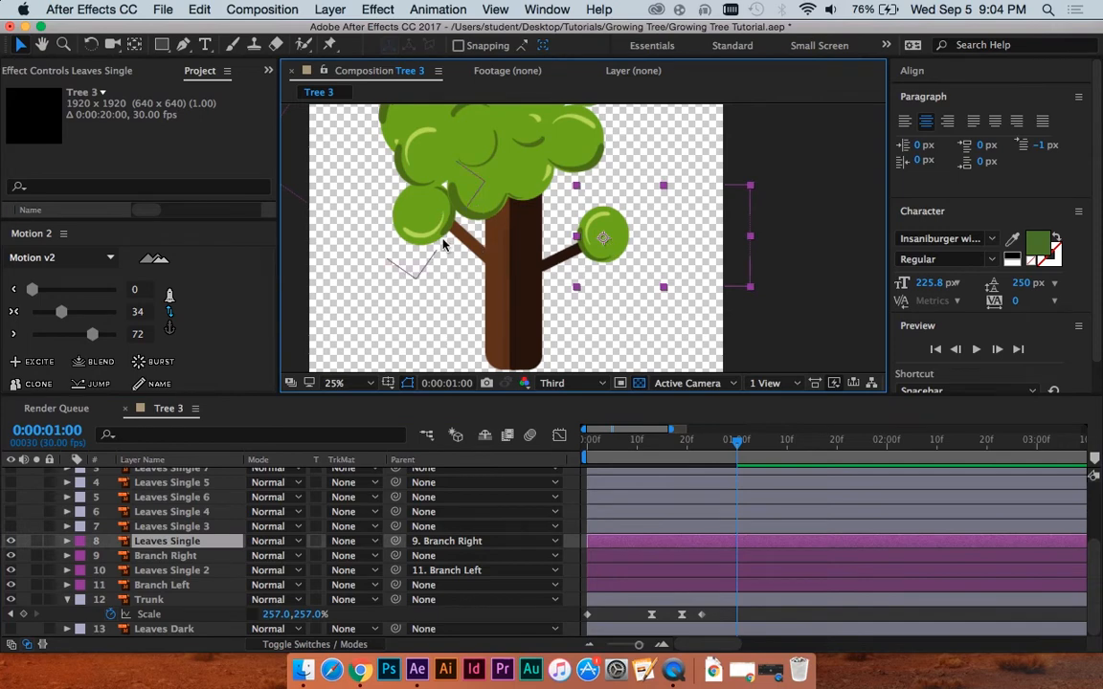
pyautogui.click(419, 241)
pyautogui.click(599, 242)
pyautogui.click(418, 218)
pyautogui.click(617, 244)
pyautogui.click(561, 260)
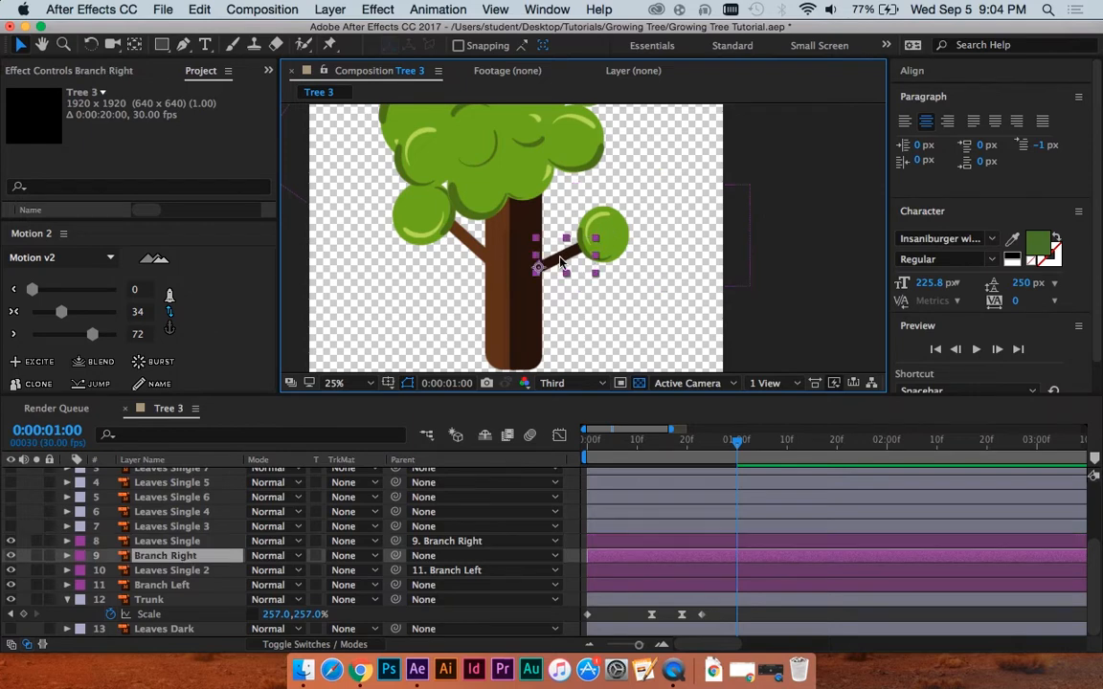
pyautogui.click(419, 218)
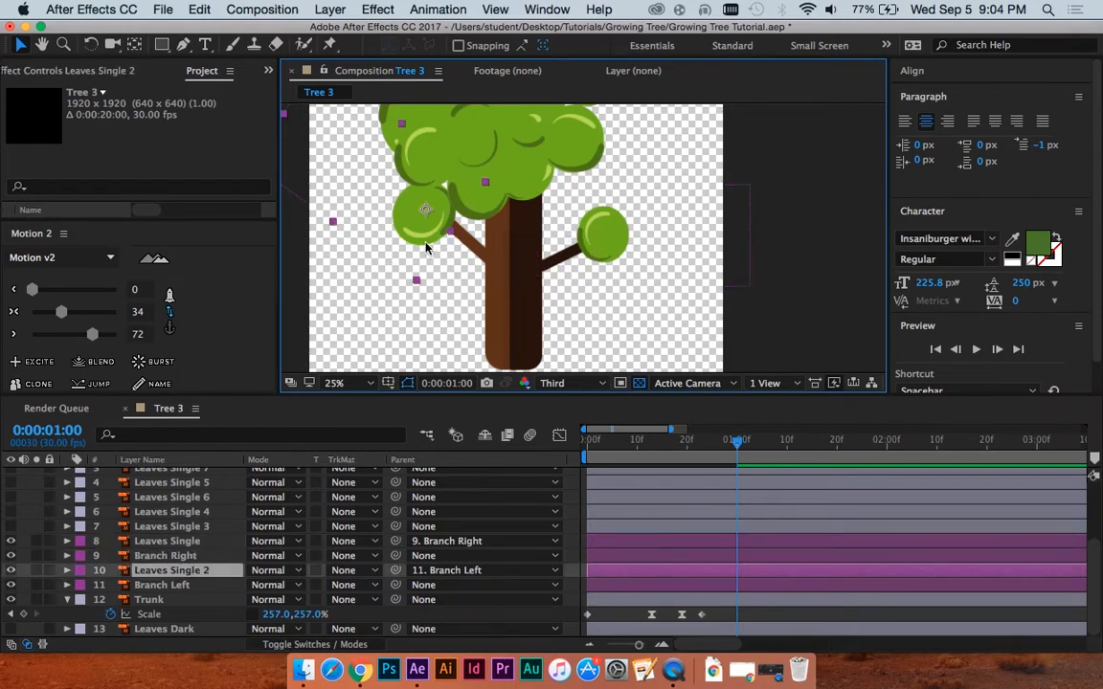
pyautogui.click(469, 254)
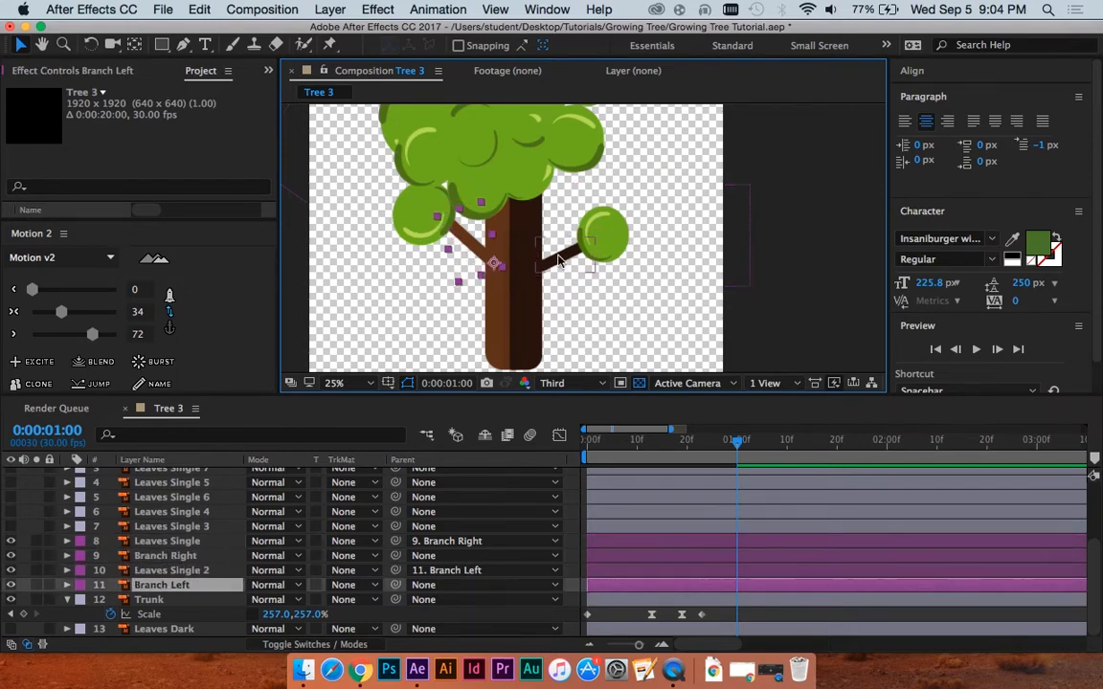
pyautogui.click(561, 260)
pyautogui.click(455, 230)
pyautogui.click(493, 153)
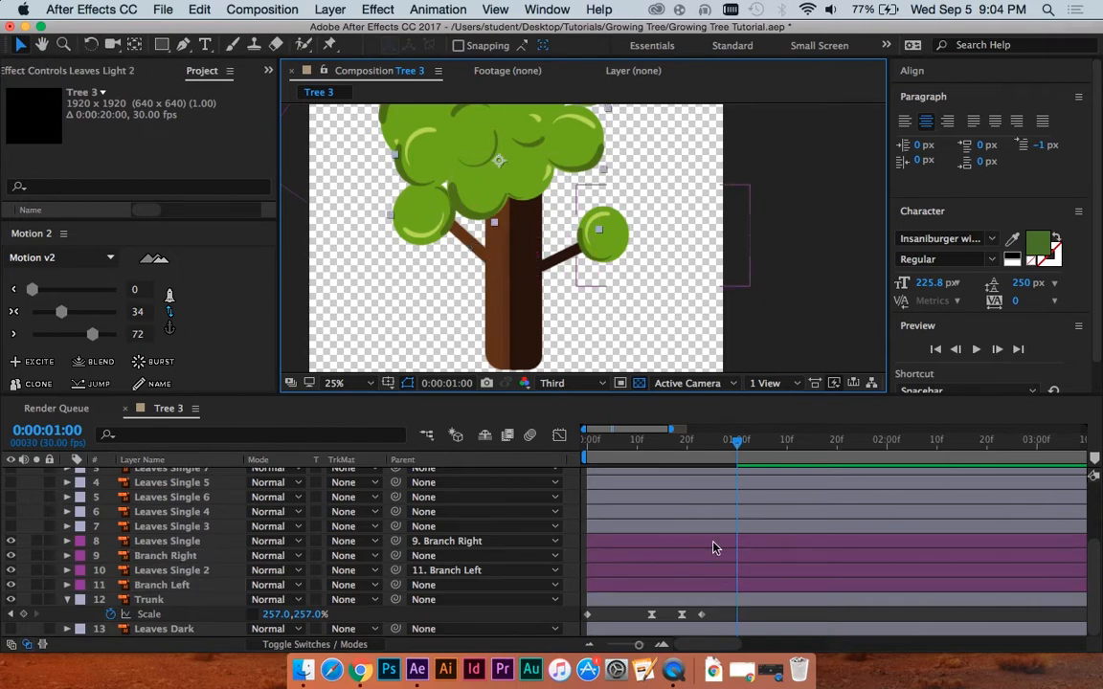
pyautogui.moveTo(714, 541); pyautogui.dragTo(705, 586)
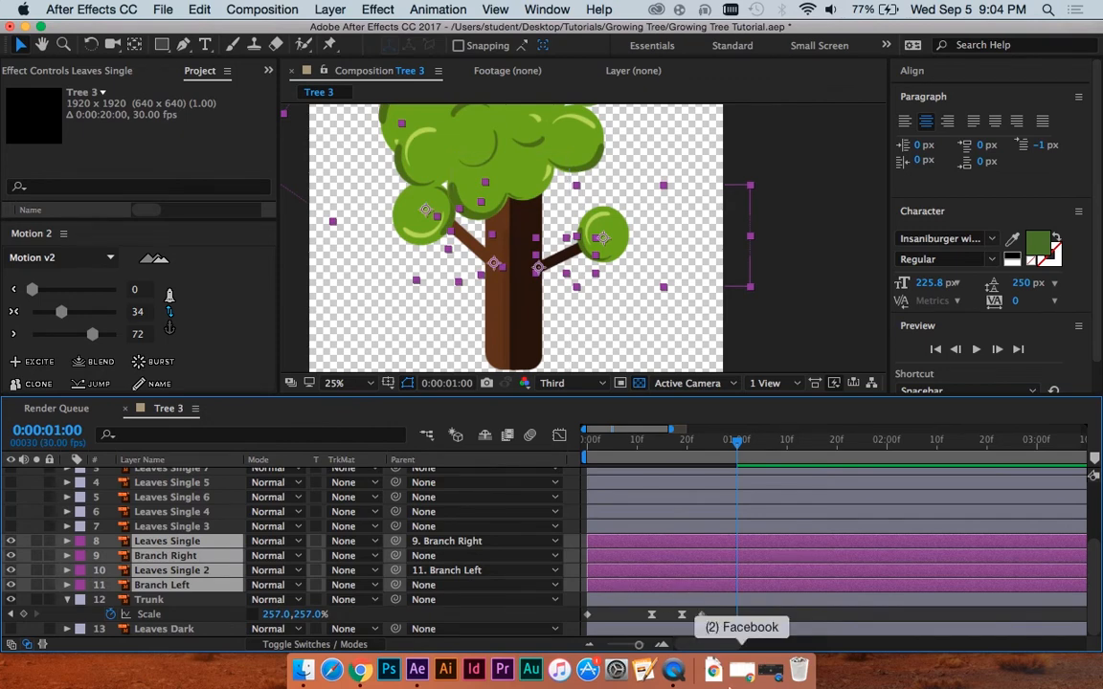
# Step: Select the Branch Right and Branch Left layers and reveal their Scale and Rotation properties
pyautogui.click(144, 527)
pyautogui.click(164, 555)
pyautogui.keyDown('super'); pyautogui.click(164, 585); pyautogui.keyUp('super')
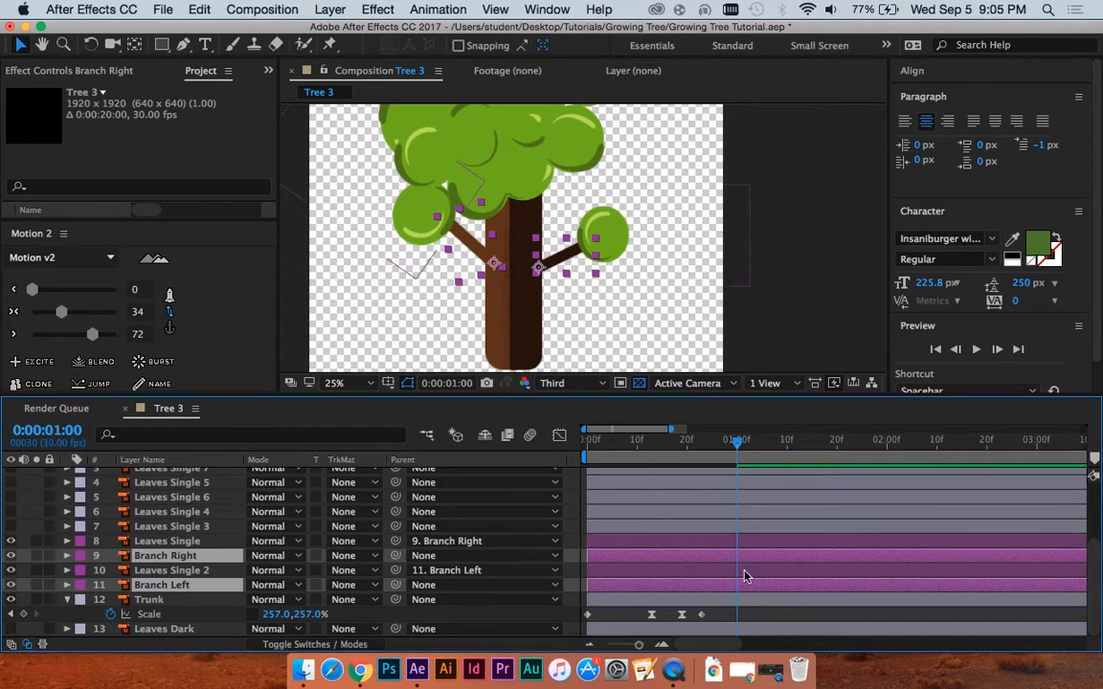
pyautogui.press('r')
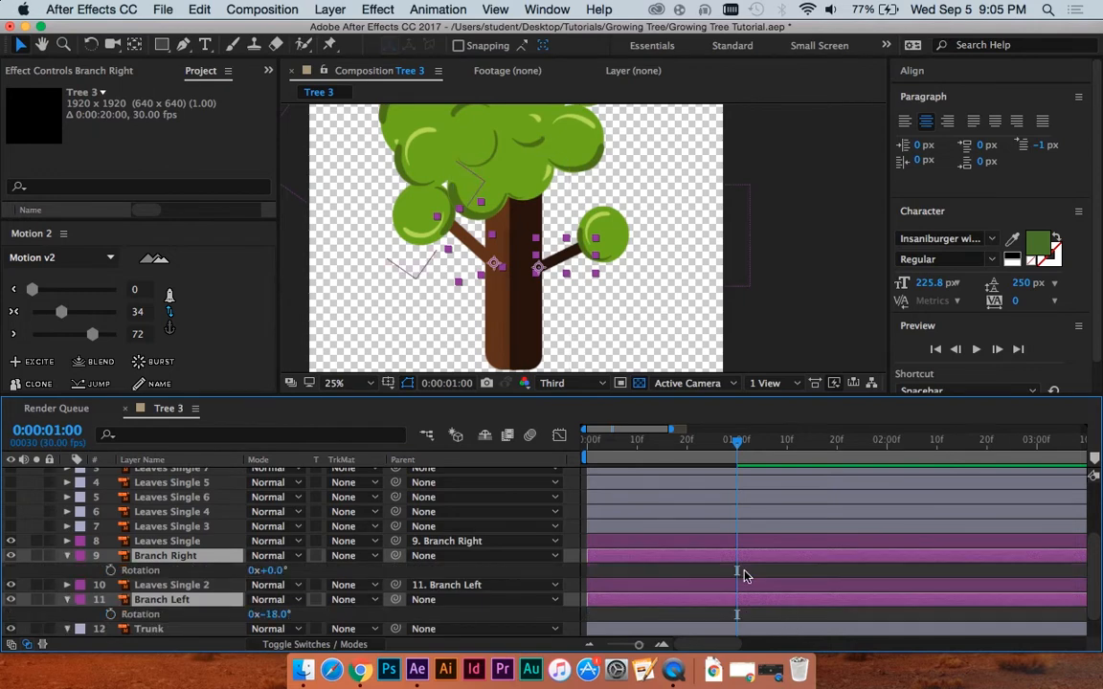
pyautogui.hotkey('shift', 's')
pyautogui.scroll(-3, 742, 564)
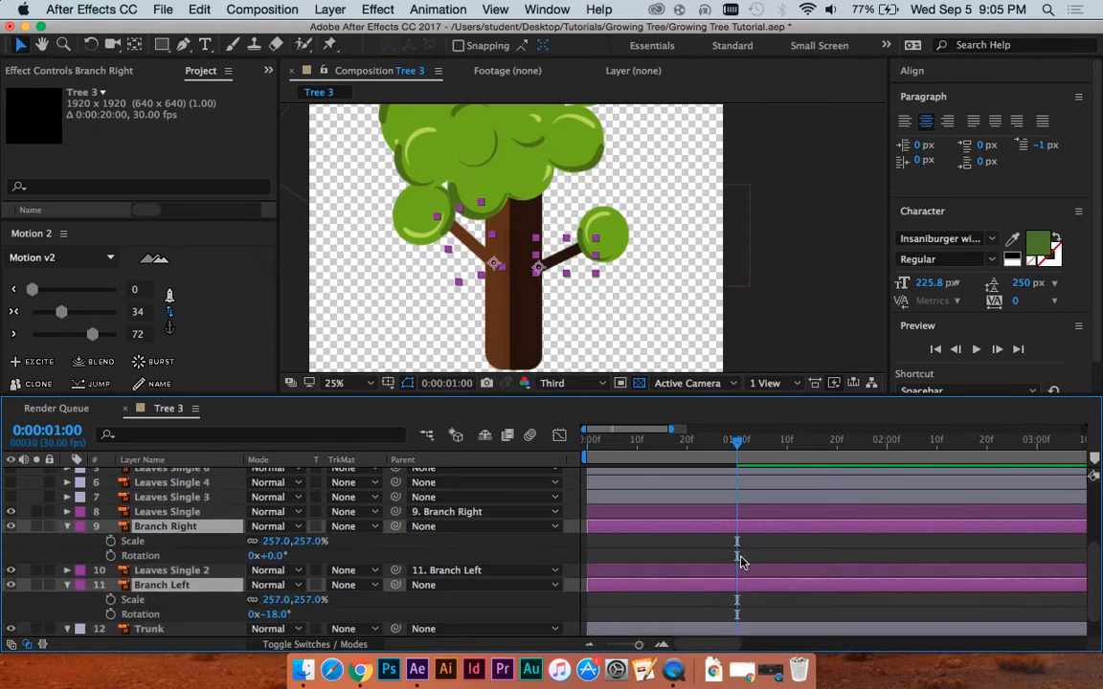
# Step: Start Scale and Rotation keyframes on both branch layers at 0:00:00:13, where the trunk reaches its stretch keyframe
pyautogui.press('space')
pyautogui.scroll(1, 662, 530)
pyautogui.moveTo(735, 442); pyautogui.dragTo(653, 442)
pyautogui.scroll(5, 682, 442)
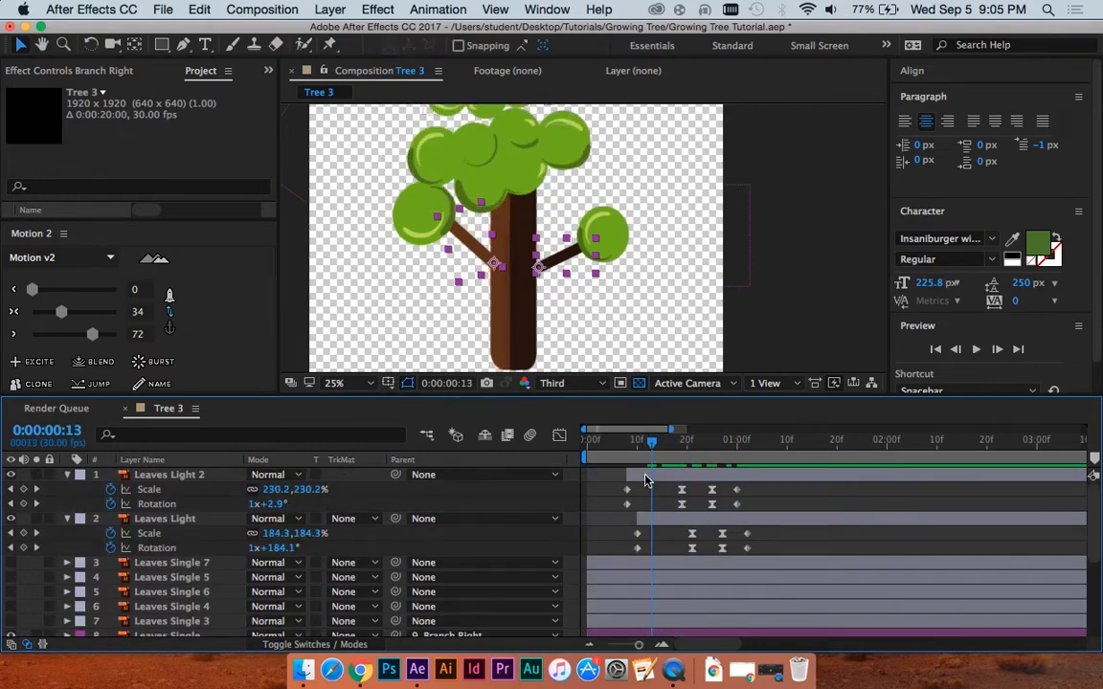
pyautogui.scroll(-8, 733, 532)
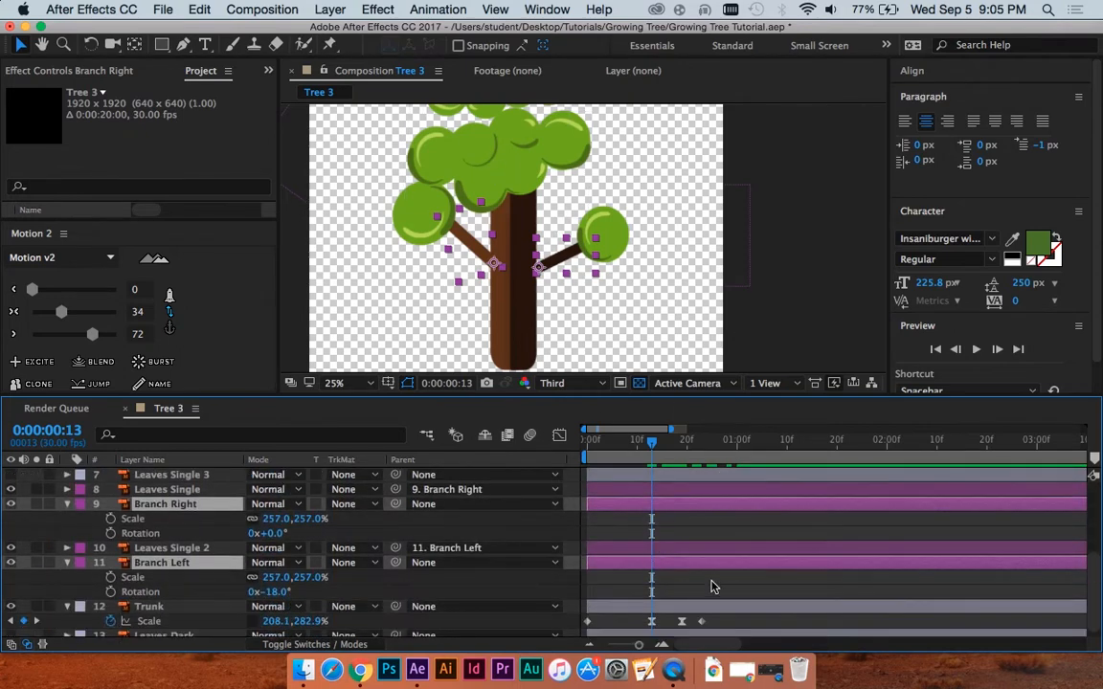
pyautogui.click(110, 519)
pyautogui.click(110, 533)
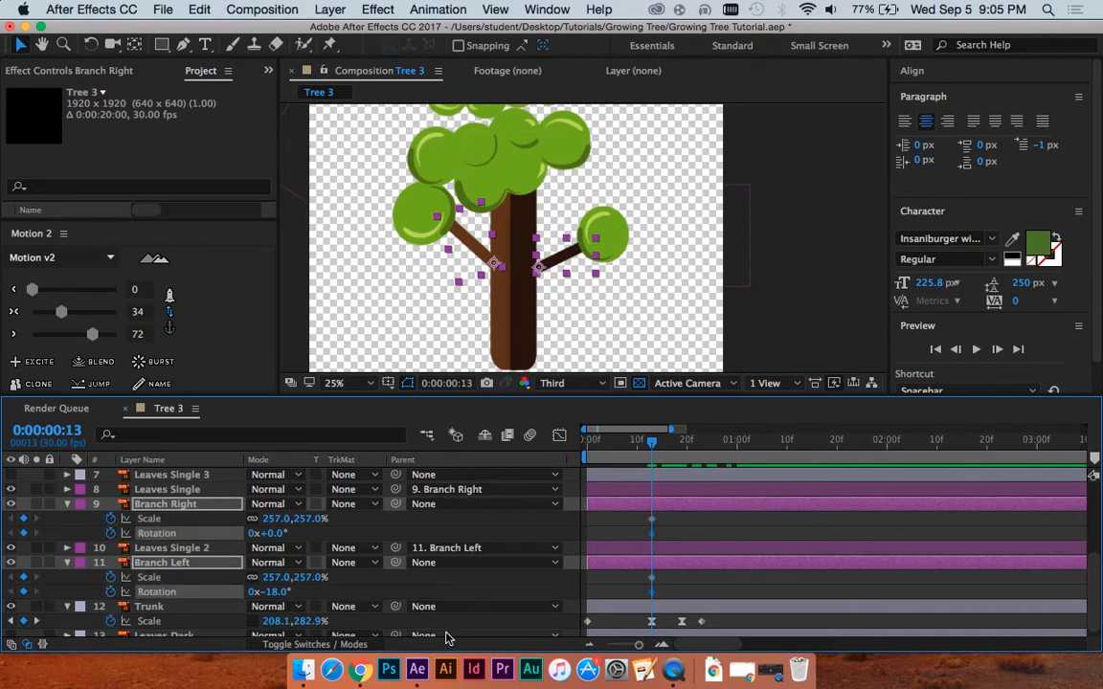
# Step: Add Scale and Rotation keyframes holding the current pose on both branch layers at 0:00:01:03
pyautogui.press('space')
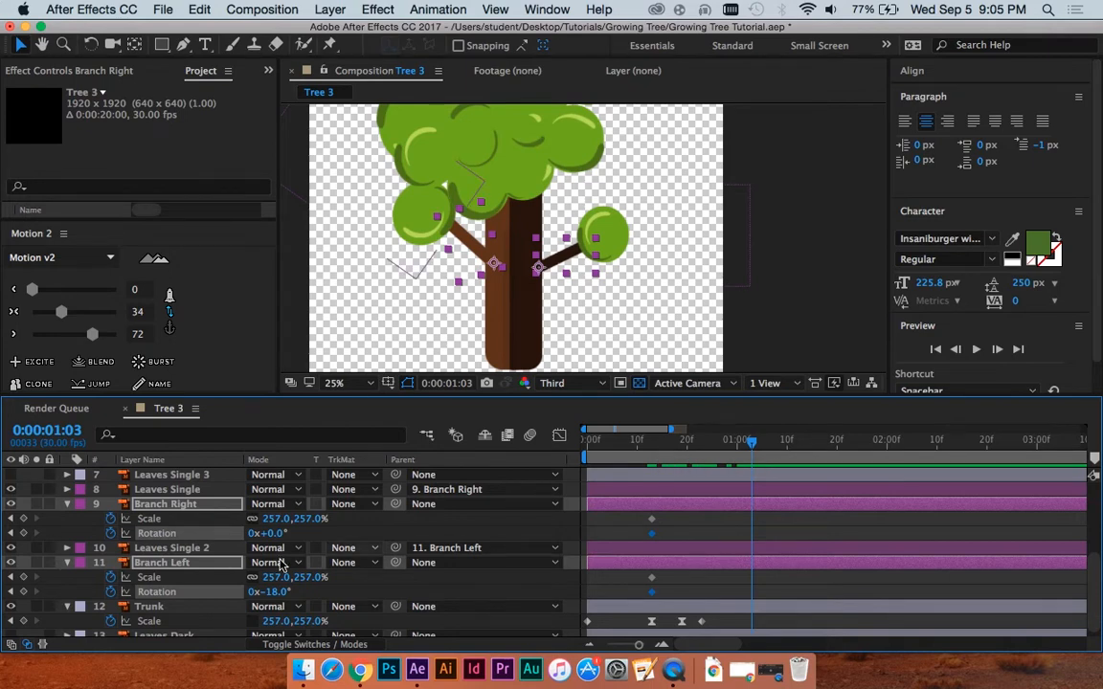
pyautogui.click(24, 518)
pyautogui.click(24, 533)
pyautogui.click(24, 577)
pyautogui.click(24, 592)
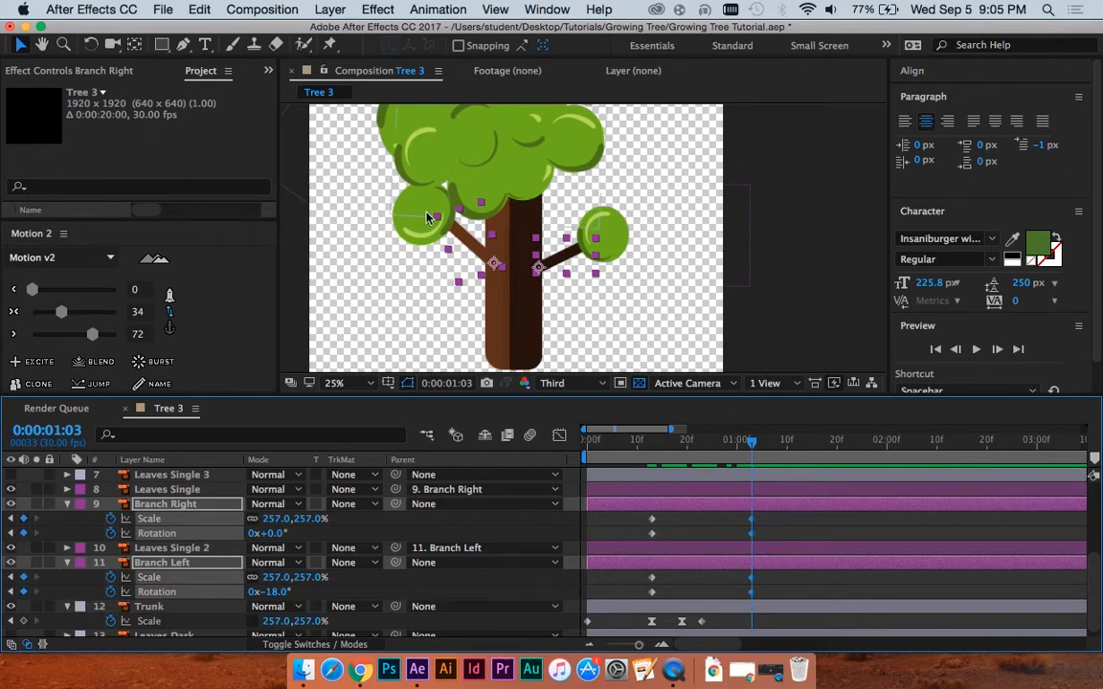
# Step: At 0:00:00:13, set Branch Right's Rotation to 52° and Branch Left's to -67°, and preview the upward swing
pyautogui.click(710, 528)
pyautogui.moveTo(751, 441); pyautogui.dragTo(660, 466)
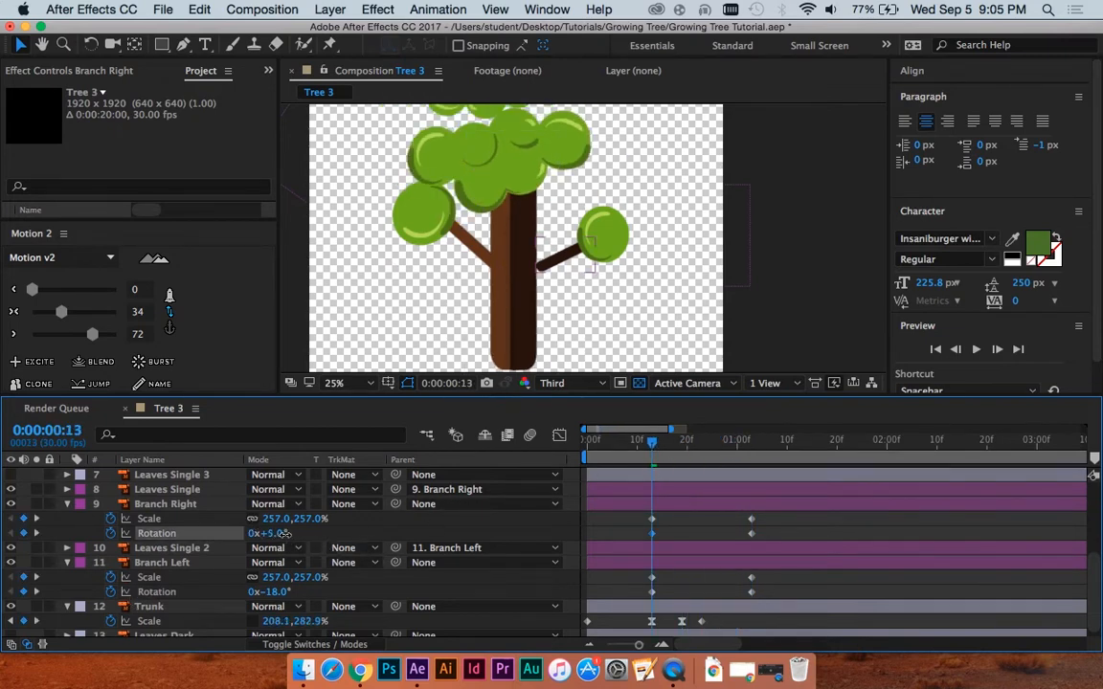
pyautogui.moveTo(277, 533); pyautogui.dragTo(285, 491)
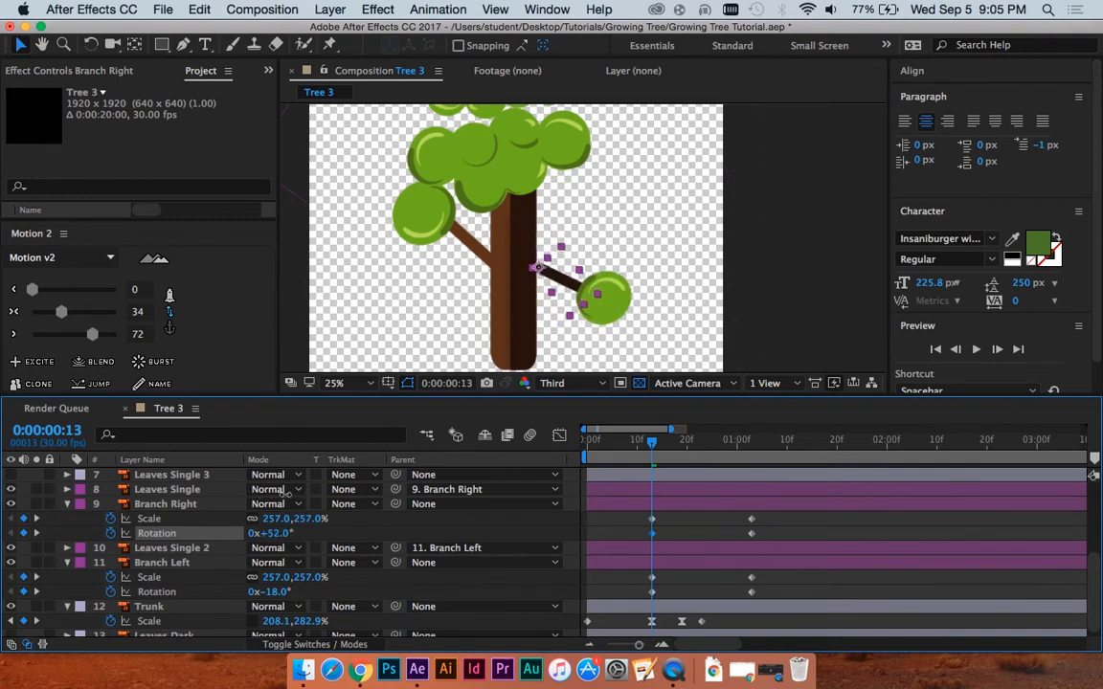
pyautogui.click(269, 592)
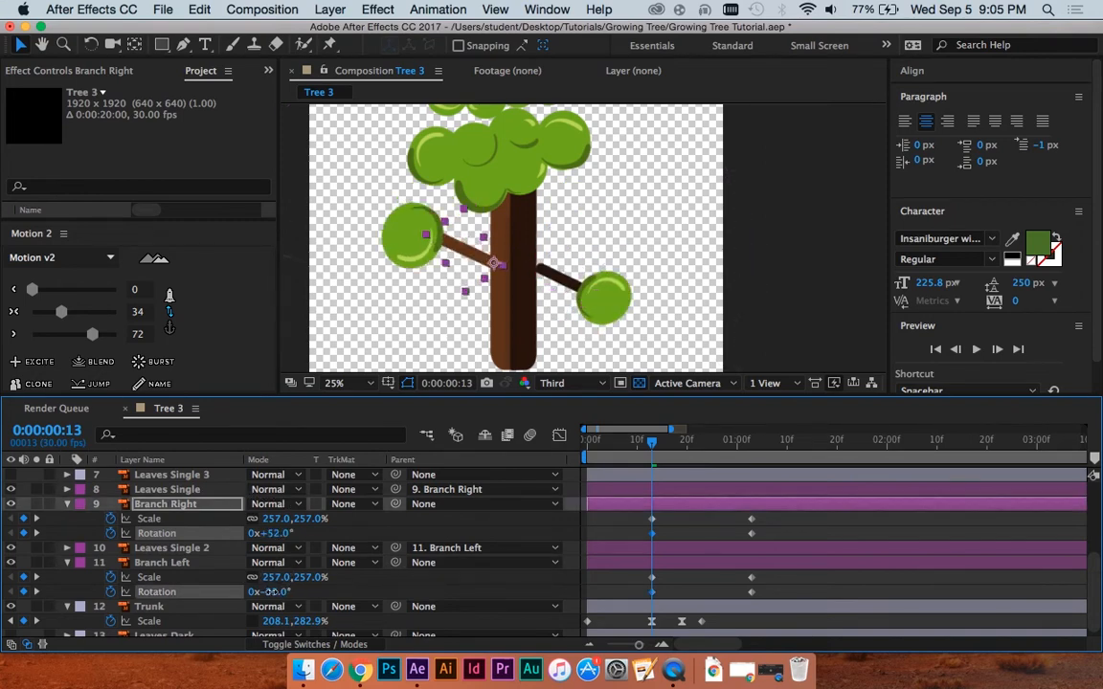
pyautogui.moveTo(269, 592); pyautogui.dragTo(255, 596)
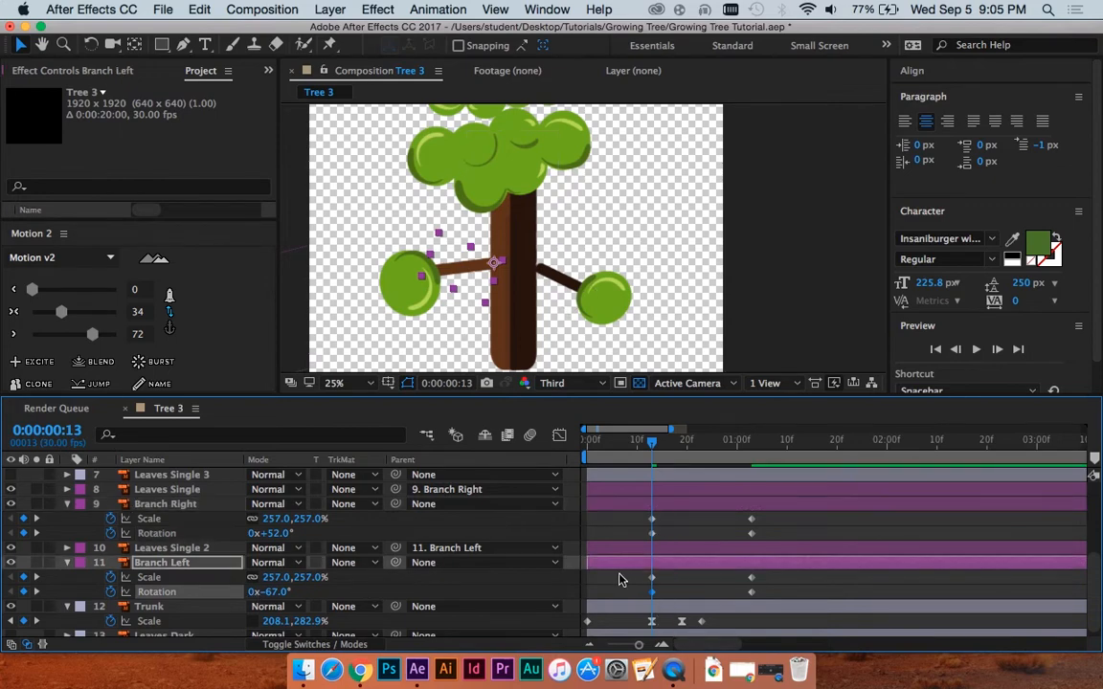
pyautogui.press('space')
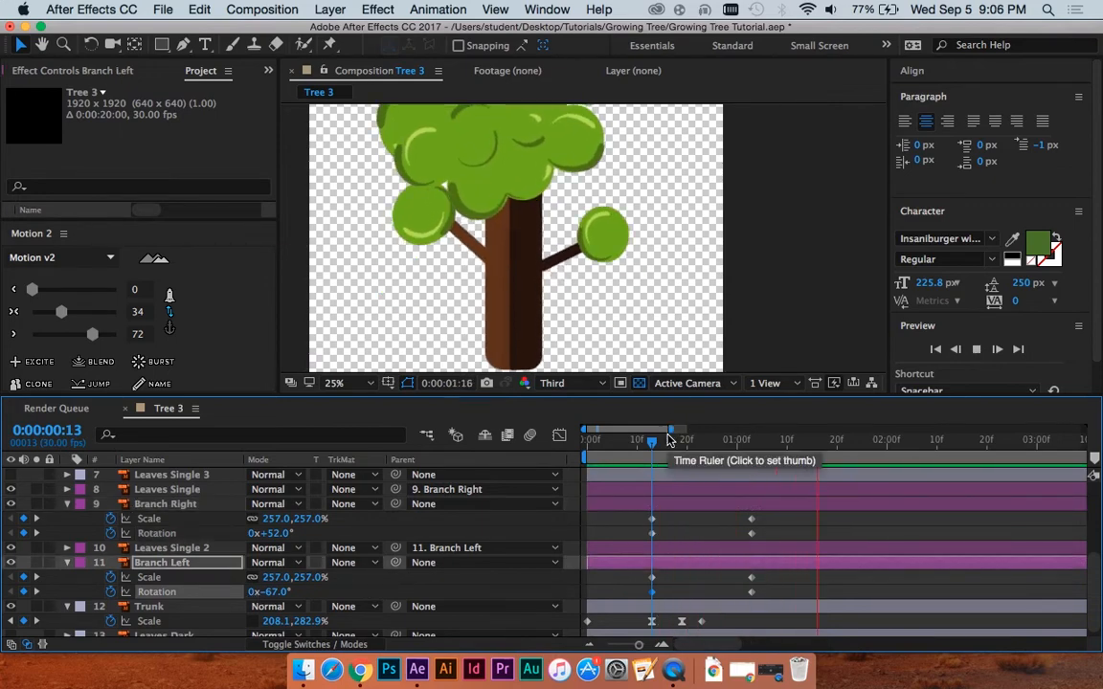
# Step: Set the Scale of both Branch Right and Branch Left to 0% at 0:00:00:13
pyautogui.moveTo(646, 440); pyautogui.dragTo(652, 441)
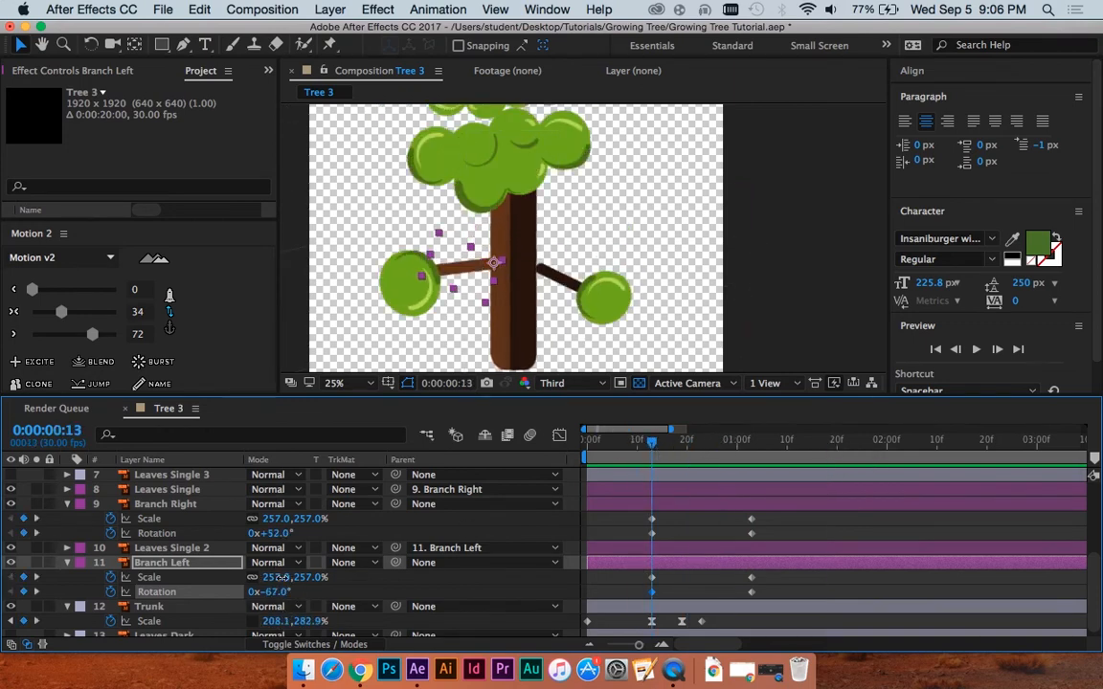
pyautogui.click(282, 577)
pyautogui.click(661, 533)
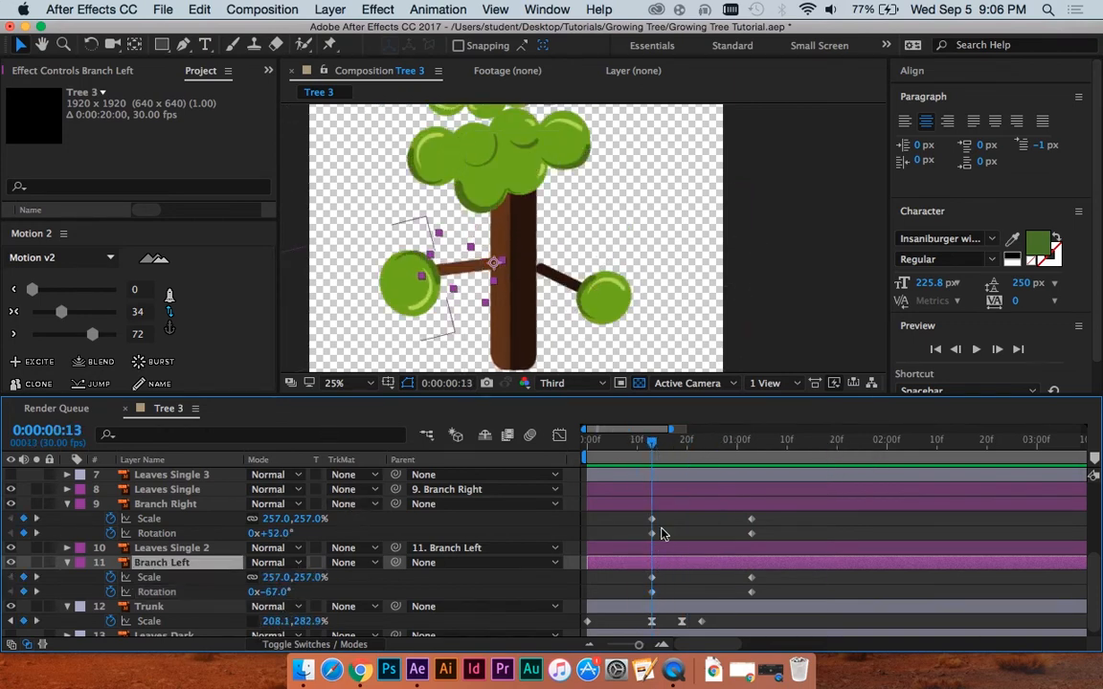
pyautogui.click(670, 505)
pyautogui.click(308, 517)
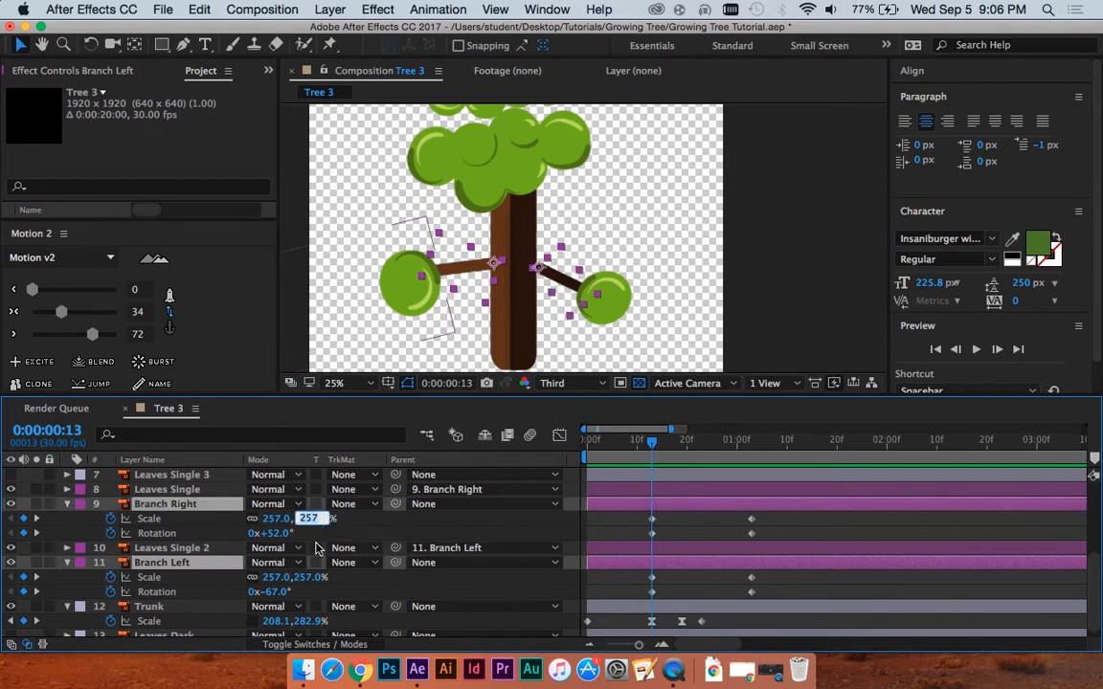
pyautogui.write('0')
pyautogui.press('Return')
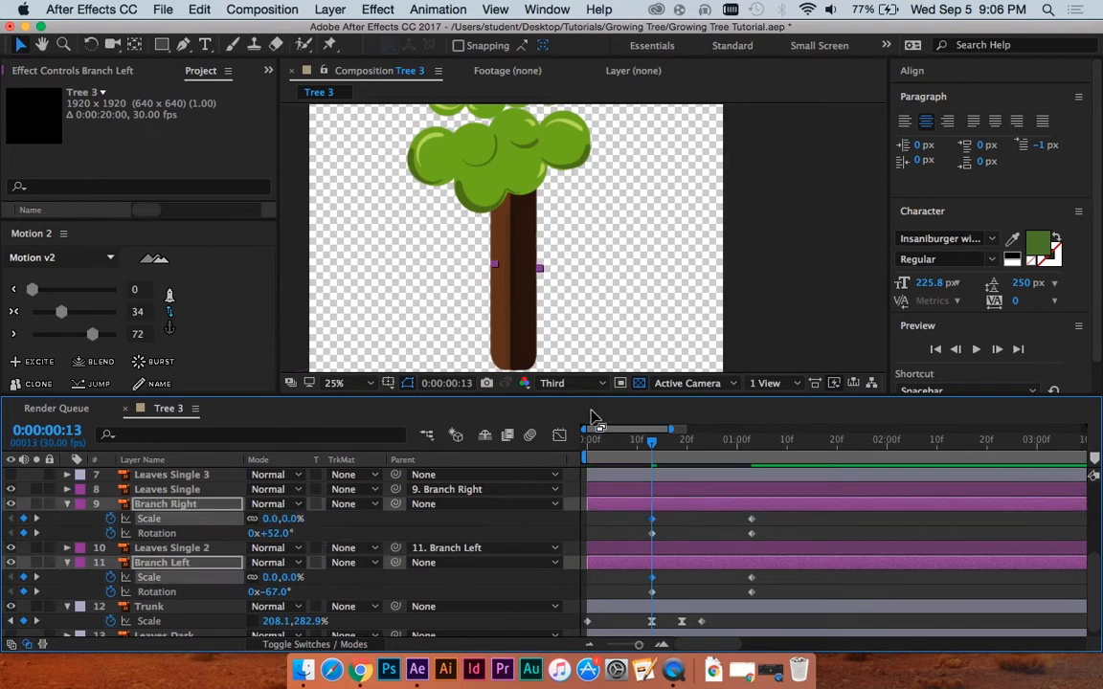
# Step: Preview the branches growing out of the trunk and check their in-between pose at 0:00:00:24
pyautogui.press('space')
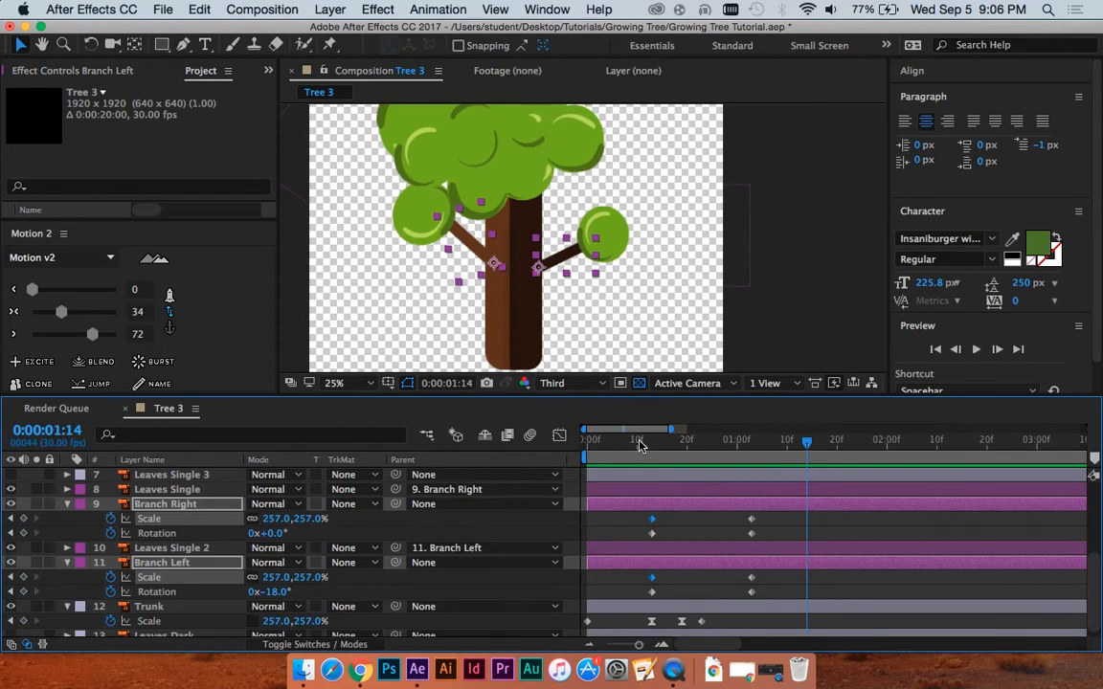
pyautogui.moveTo(640, 445); pyautogui.dragTo(739, 454)
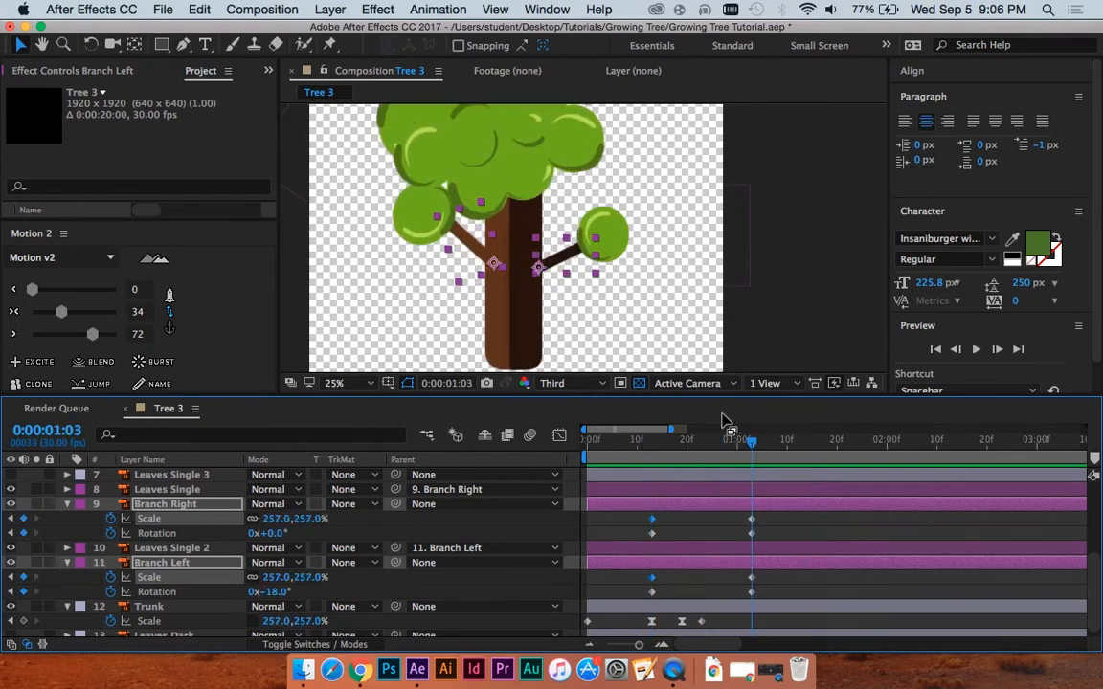
pyautogui.click(710, 442)
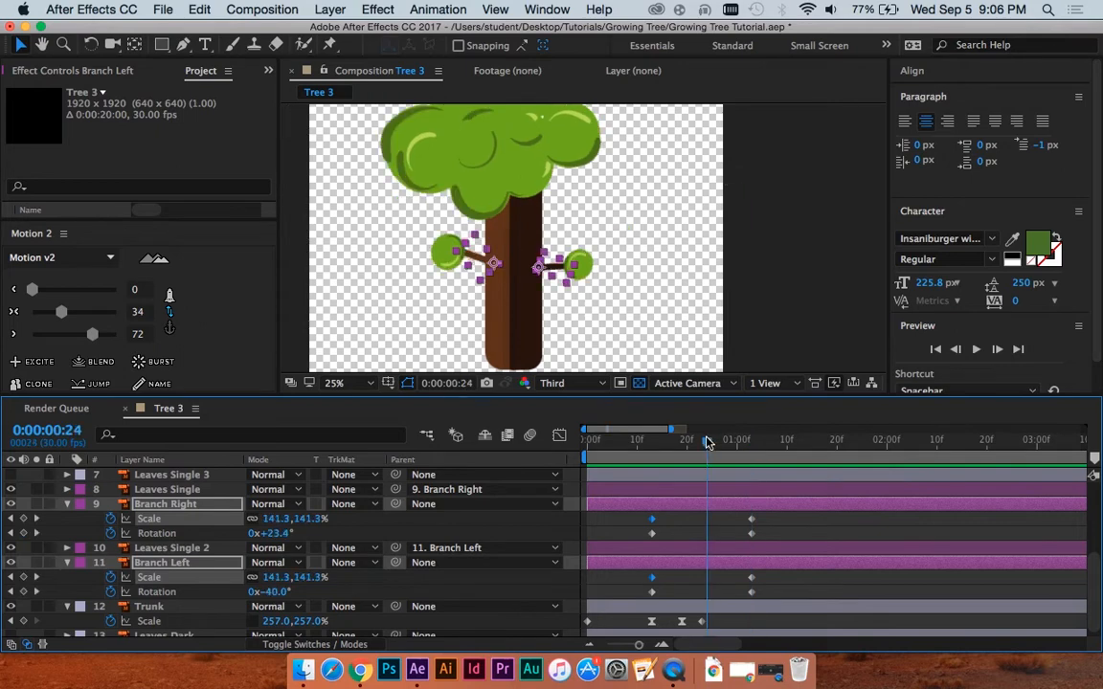
# Step: Duplicate Branch Right's final Scale and Rotation keyframes at 0:00:00:24
pyautogui.click(752, 519)
pyautogui.press('super+c')
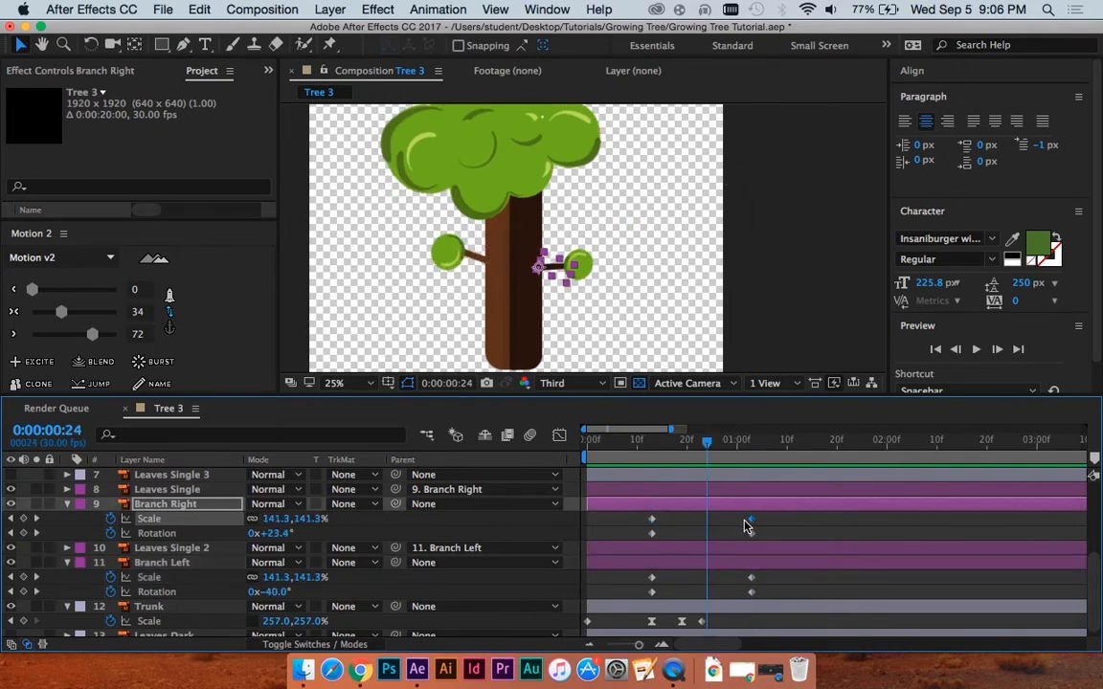
pyautogui.press('super+v')
pyautogui.click(752, 533)
pyautogui.press('super+c')
pyautogui.press('super+v')
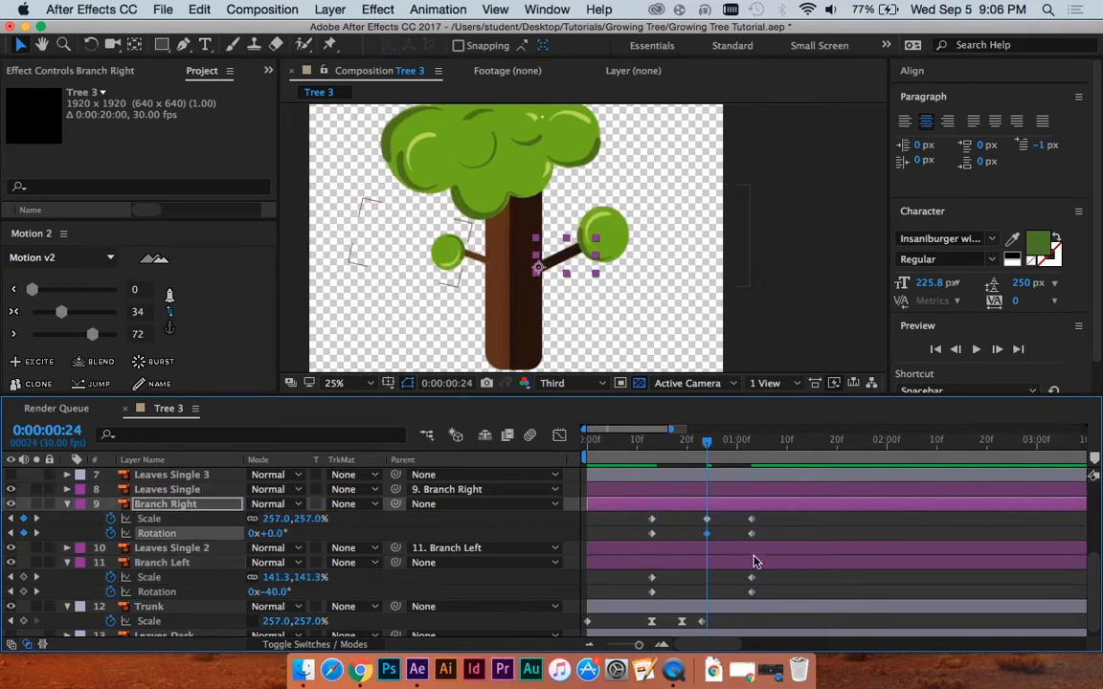
# Step: Duplicate Branch Left's final Scale and Rotation keyframes at 0:00:00:24
pyautogui.click(751, 577)
pyautogui.press('super+c')
pyautogui.press('super+v')
pyautogui.click(752, 592)
pyautogui.press('super+c')
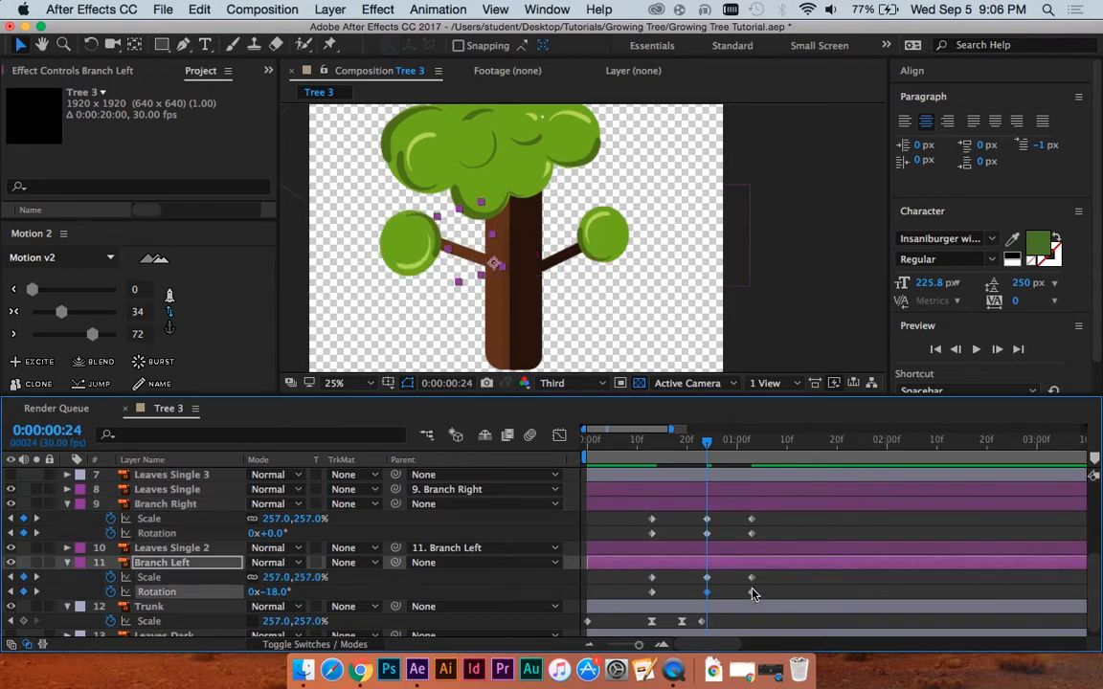
pyautogui.press('super+v')
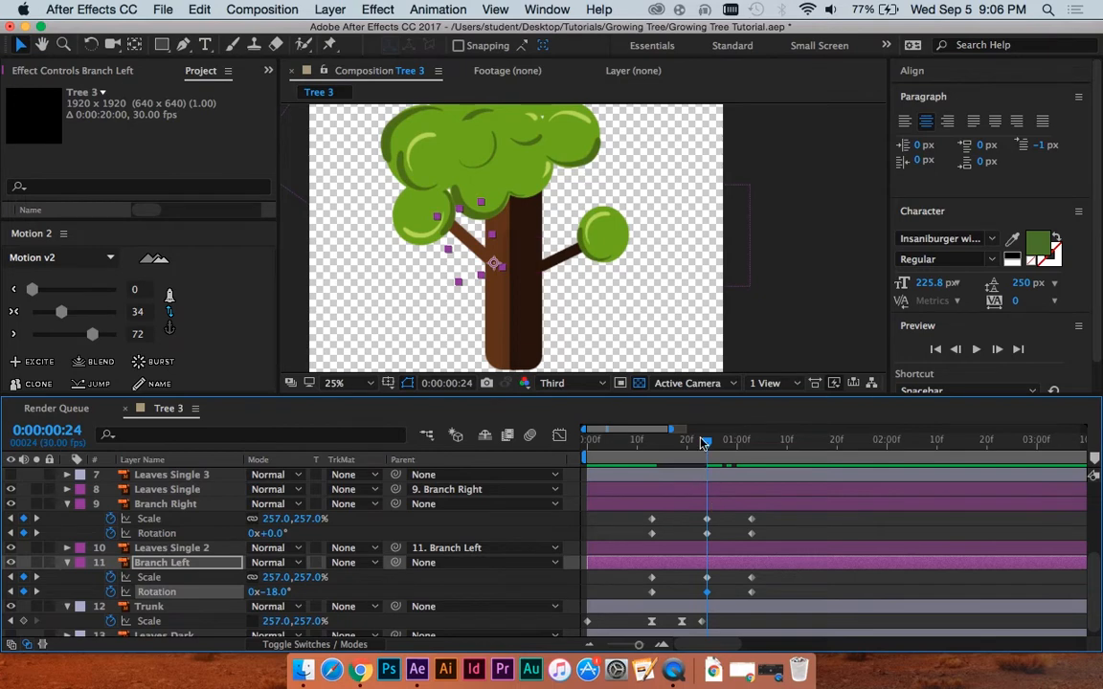
# Step: At 0:00:00:24, set Branch Left to -4° rotation and 272.2% scale, and Branch Right to -23° rotation and 275.8% scale
pyautogui.moveTo(703, 443)
pyautogui.mouseDown()
pyautogui.moveTo(663, 443)
pyautogui.moveTo(707, 445)
pyautogui.mouseUp()
pyautogui.moveTo(283, 595); pyautogui.dragTo(291, 592)
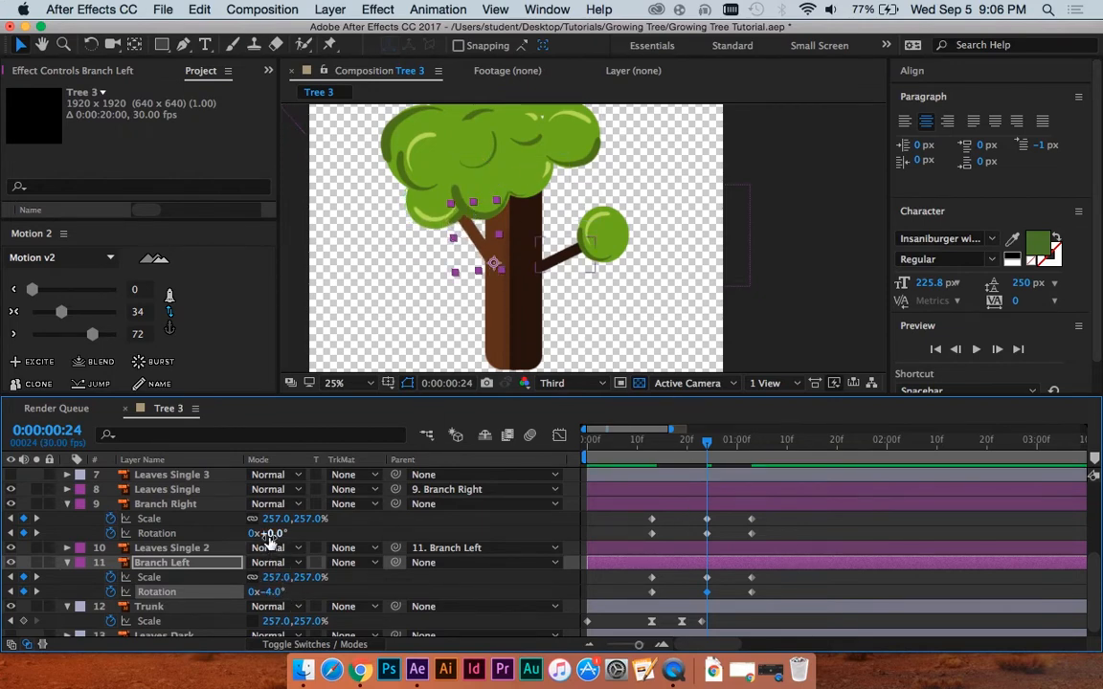
pyautogui.moveTo(260, 533); pyautogui.dragTo(246, 533)
pyautogui.moveTo(297, 580); pyautogui.dragTo(366, 566)
pyautogui.moveTo(401, 561); pyautogui.dragTo(422, 562)
pyautogui.moveTo(314, 518); pyautogui.dragTo(451, 489)
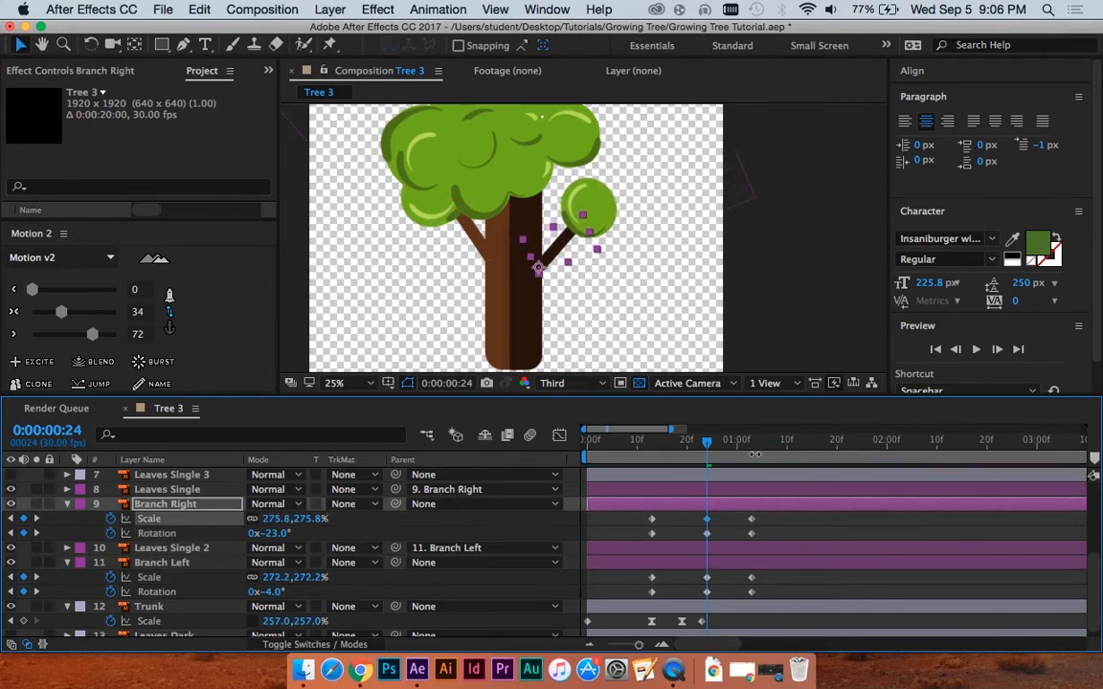
# Step: Duplicate Branch Right's final Scale and Rotation keyframes at 0:00:00:29
pyautogui.moveTo(707, 442)
pyautogui.mouseDown()
pyautogui.moveTo(652, 443)
pyautogui.moveTo(747, 444)
pyautogui.moveTo(728, 442)
pyautogui.mouseUp()
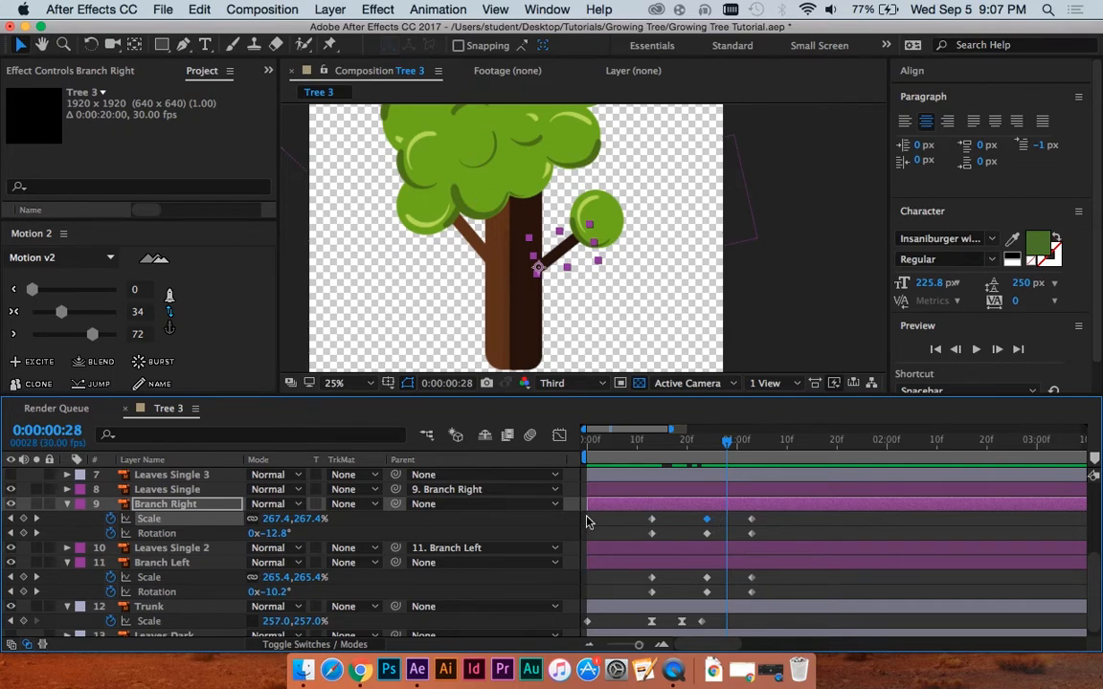
pyautogui.click(766, 519)
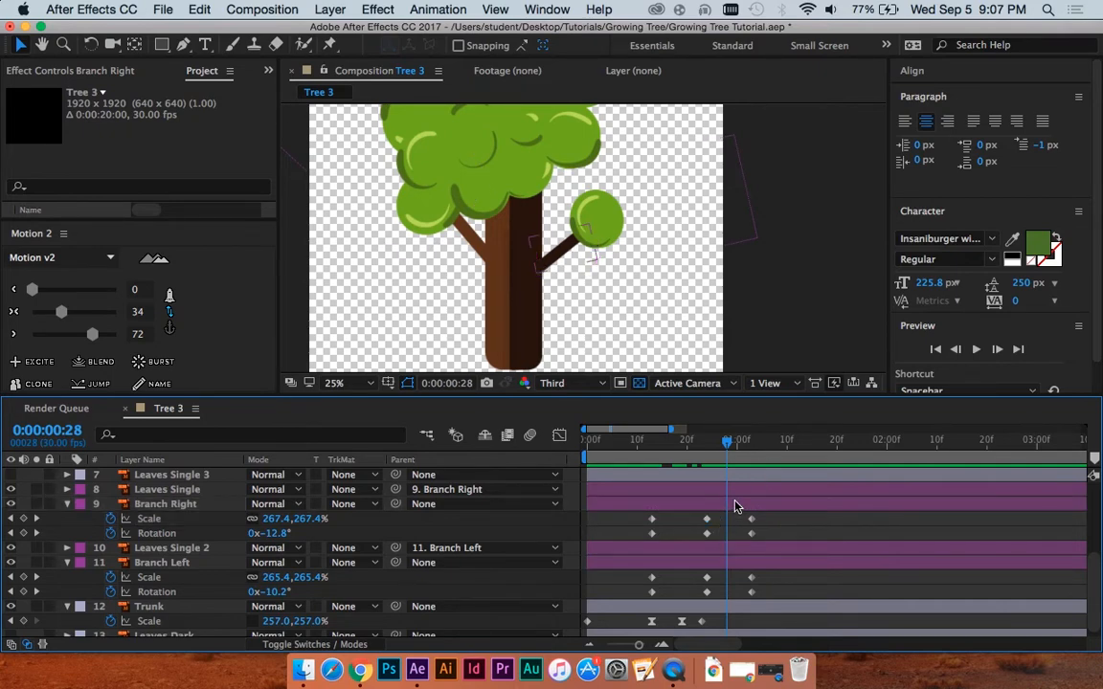
pyautogui.click(735, 506)
pyautogui.press('pagedown')
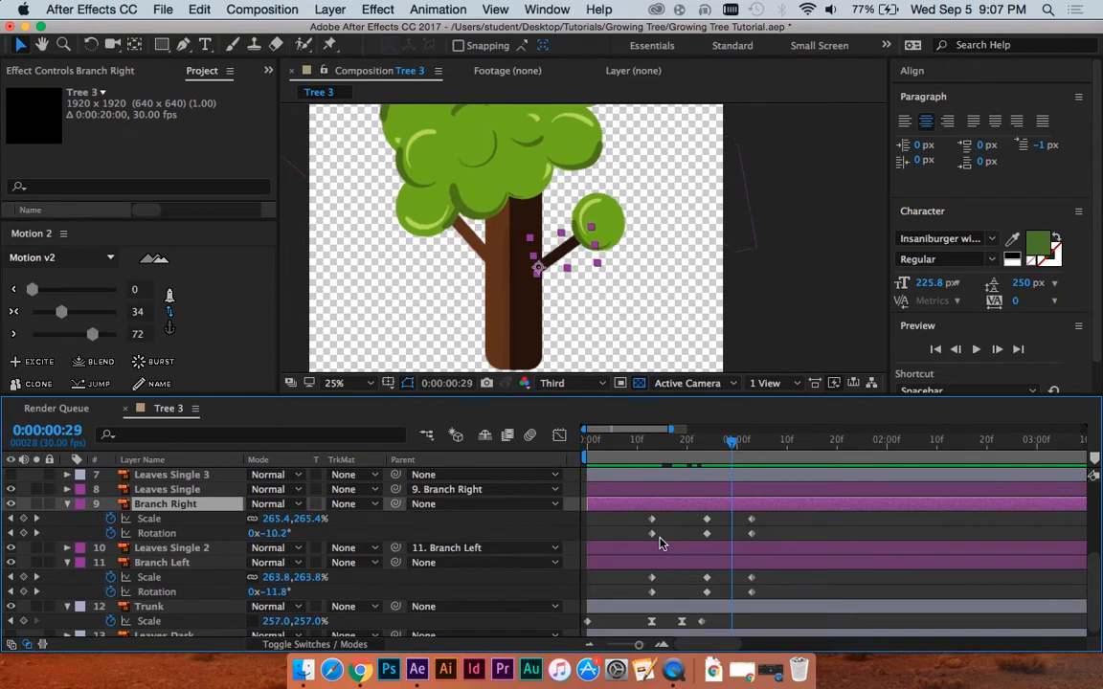
pyautogui.click(751, 519)
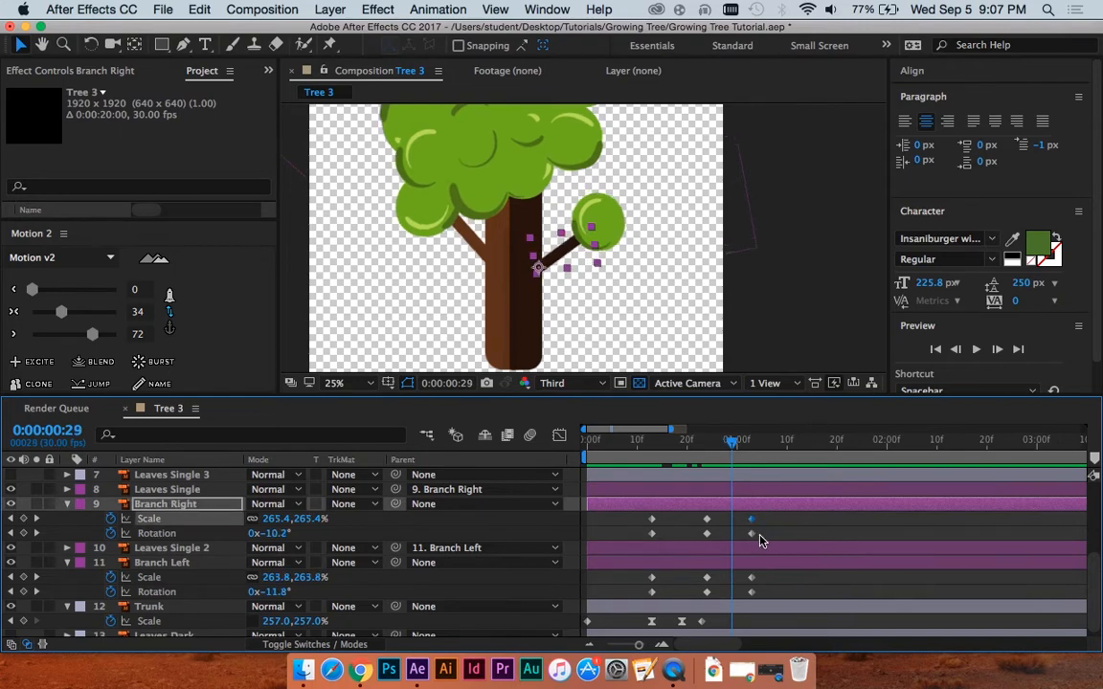
pyautogui.press('super+v')
pyautogui.click(760, 535)
pyautogui.click(750, 533)
pyautogui.press('super+c')
pyautogui.press('super+v')
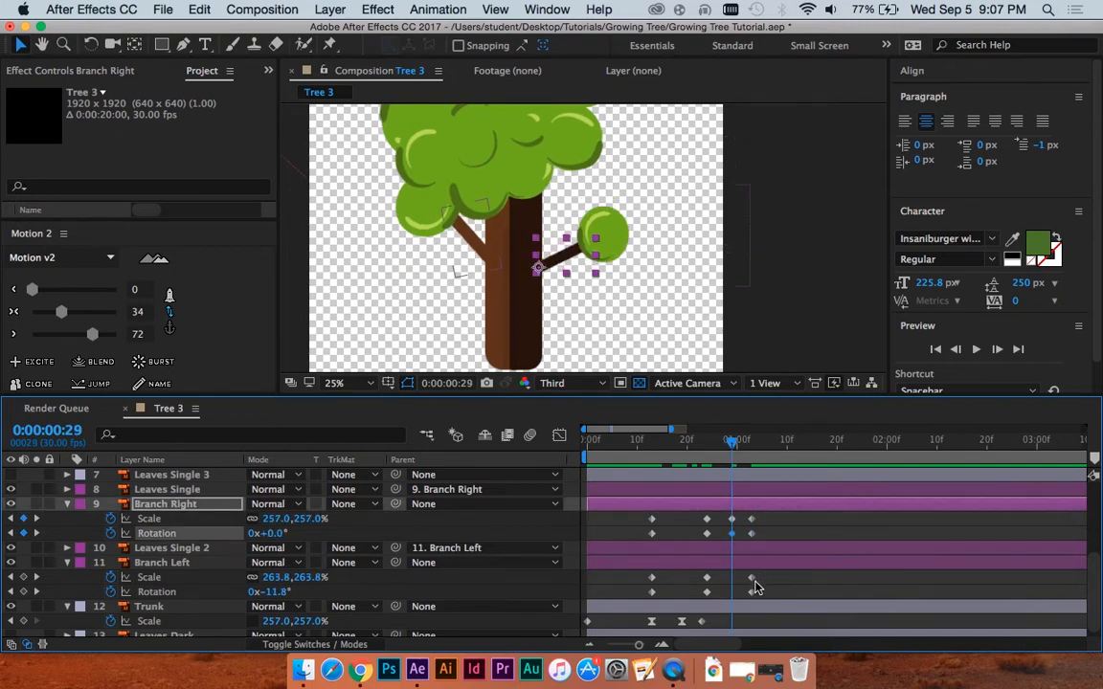
# Step: Duplicate Branch Left's final Scale and Rotation keyframes at 0:00:00:29
pyautogui.click(750, 577)
pyautogui.press('super+c')
pyautogui.press('super+v')
pyautogui.click(750, 591)
pyautogui.press('super+c')
pyautogui.press('super+v')
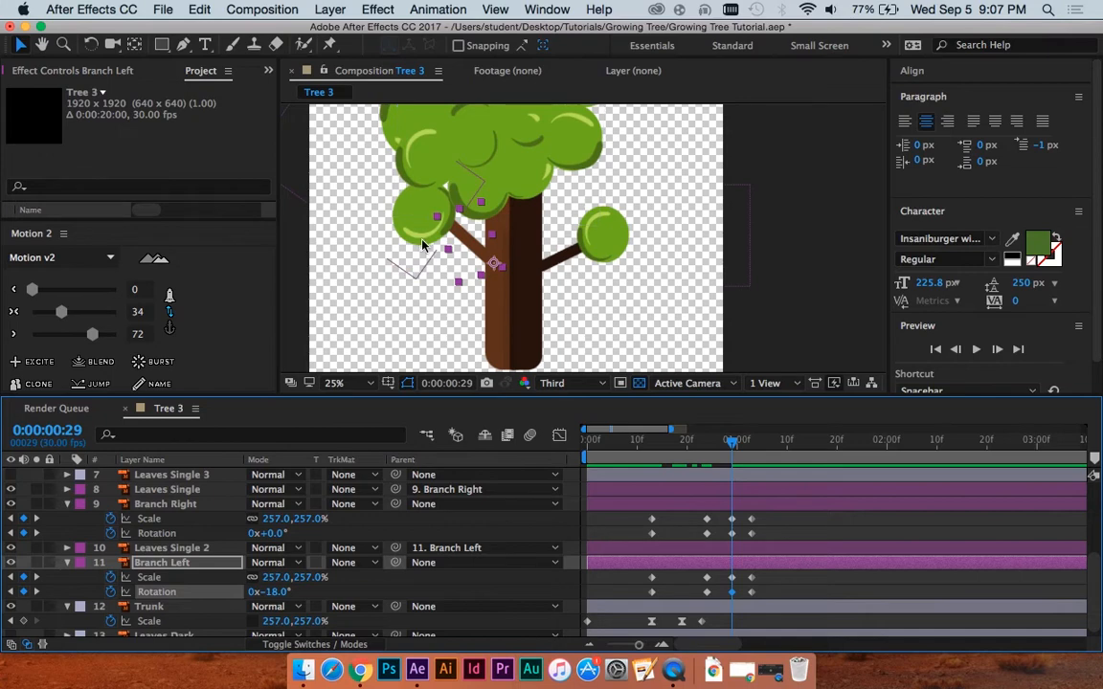
# Step: At 0:00:00:29, set Branch Left to -23.1° rotation and 245.5% scale, and Branch Right to +5.3° rotation and 249.3% scale
pyautogui.moveTo(283, 591); pyautogui.dragTo(246, 599)
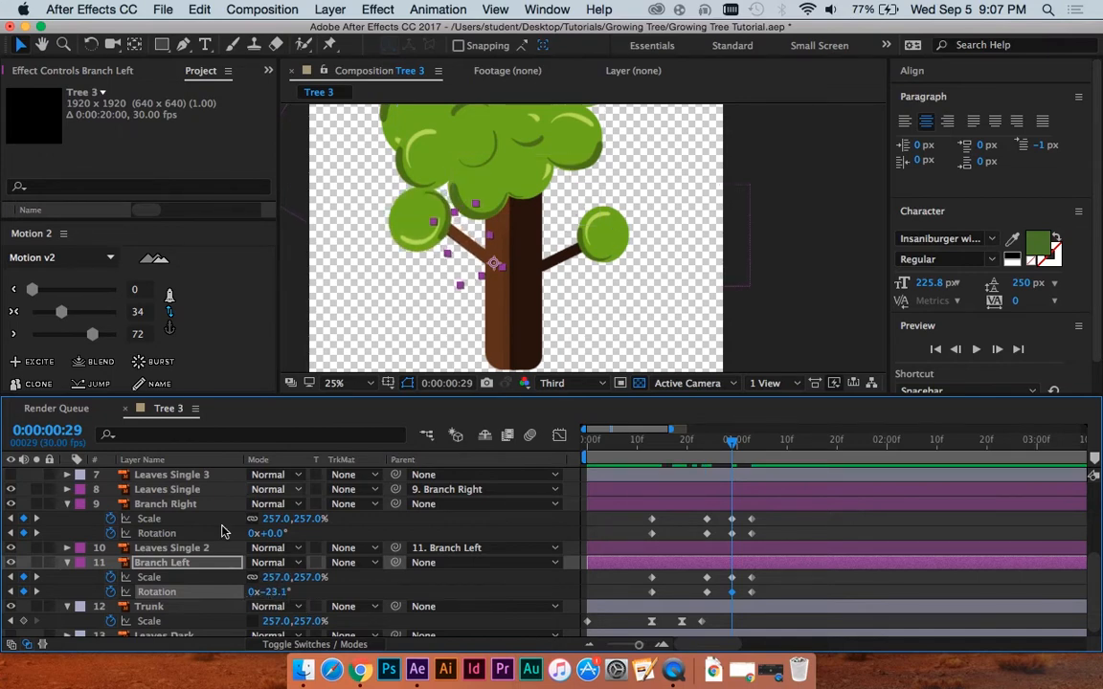
pyautogui.moveTo(268, 534)
pyautogui.mouseDown()
pyautogui.moveTo(312, 532)
pyautogui.moveTo(272, 520)
pyautogui.mouseUp()
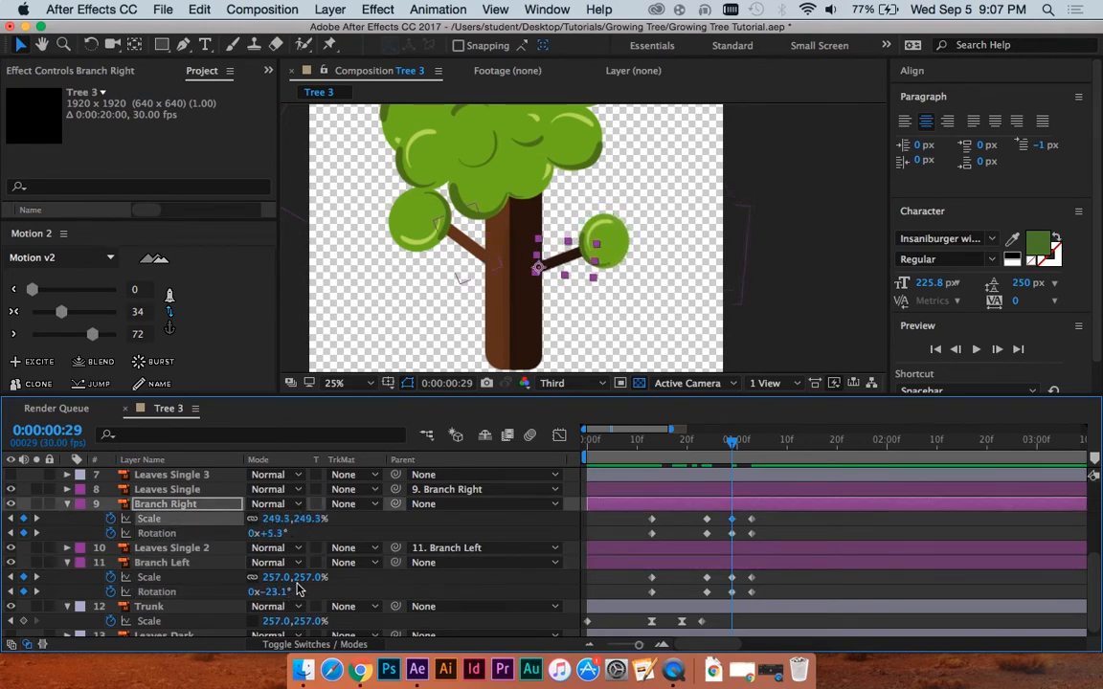
pyautogui.moveTo(287, 577); pyautogui.dragTo(254, 577)
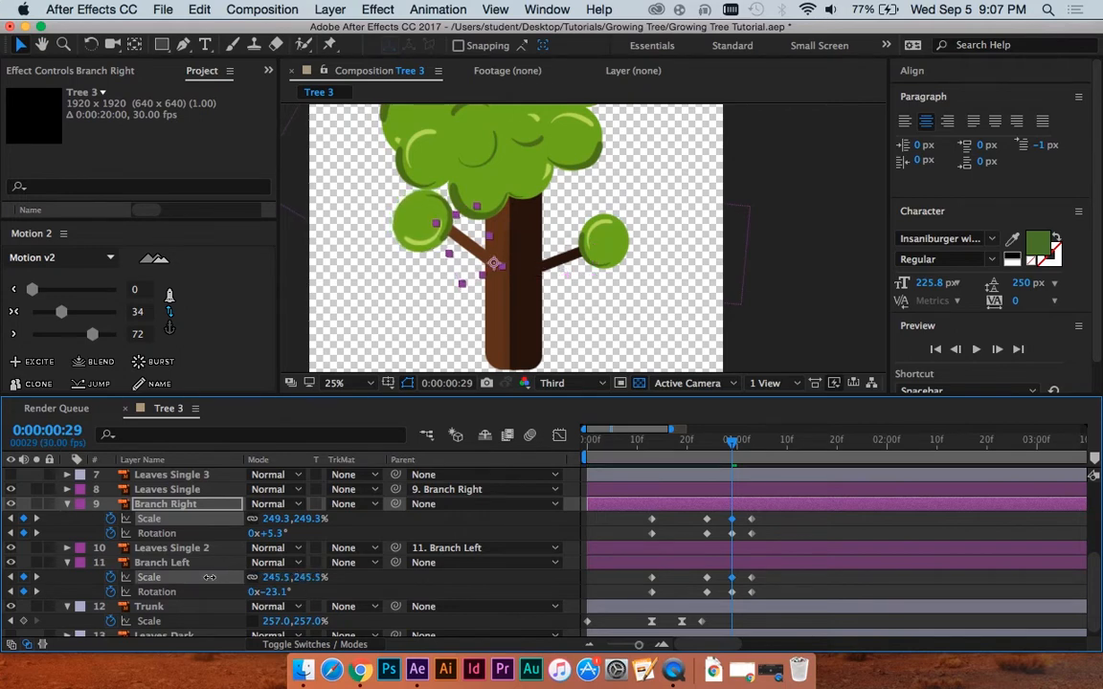
pyautogui.click(163, 562)
pyautogui.click(653, 440)
pyautogui.moveTo(653, 440); pyautogui.dragTo(752, 437)
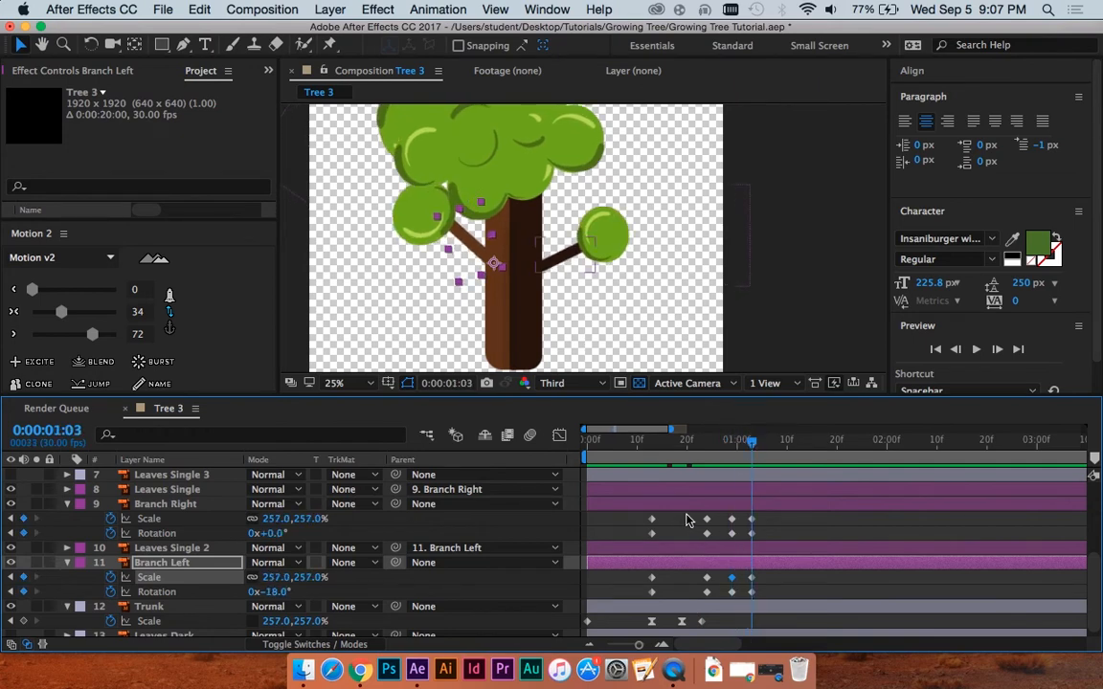
# Step: Ease both branches' Scale and Rotation keyframes in and out with Motion 2, using 69 at frame 24 and 44 at frame 29
pyautogui.moveTo(688, 515); pyautogui.dragTo(722, 600)
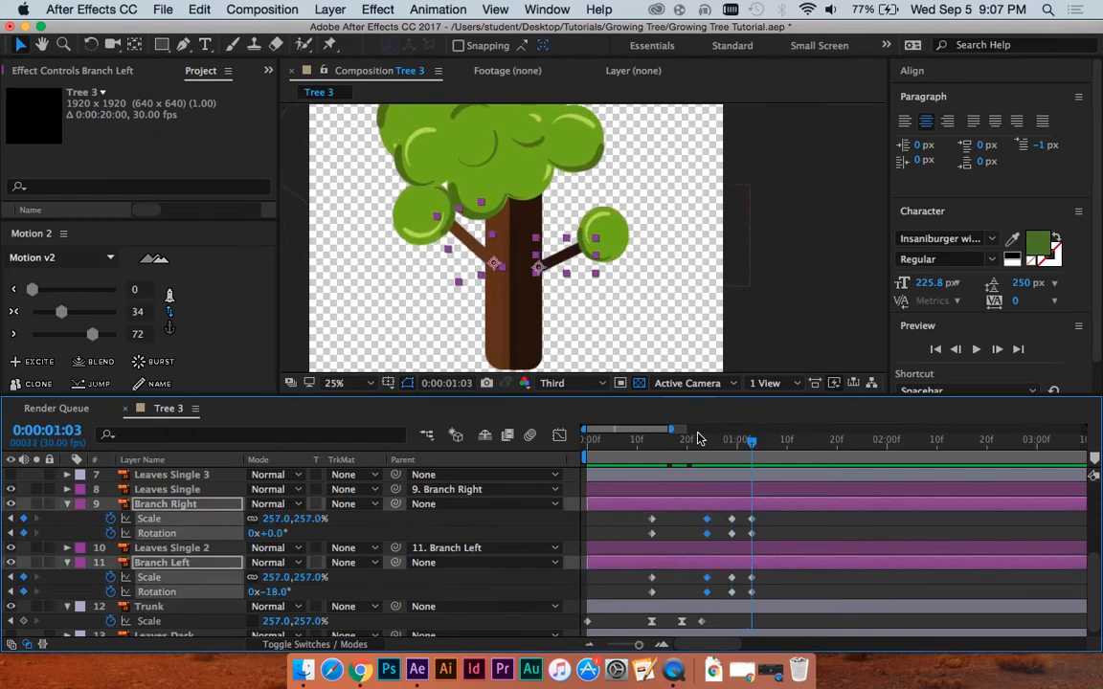
pyautogui.moveTo(666, 440); pyautogui.dragTo(706, 443)
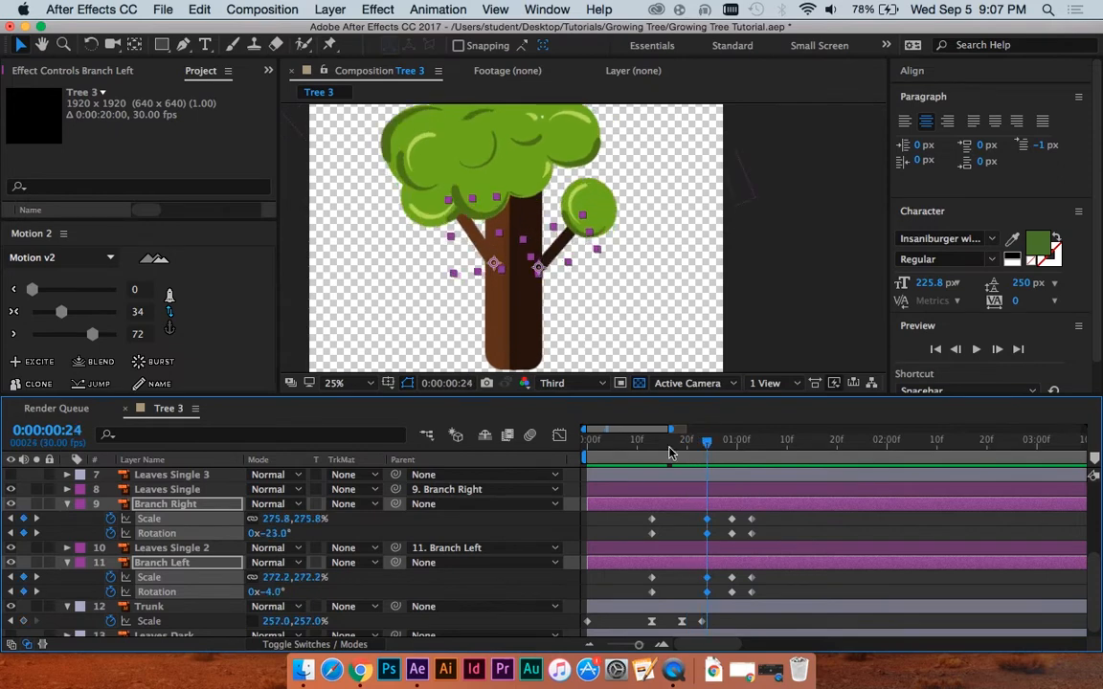
pyautogui.moveTo(83, 317); pyautogui.dragTo(89, 317)
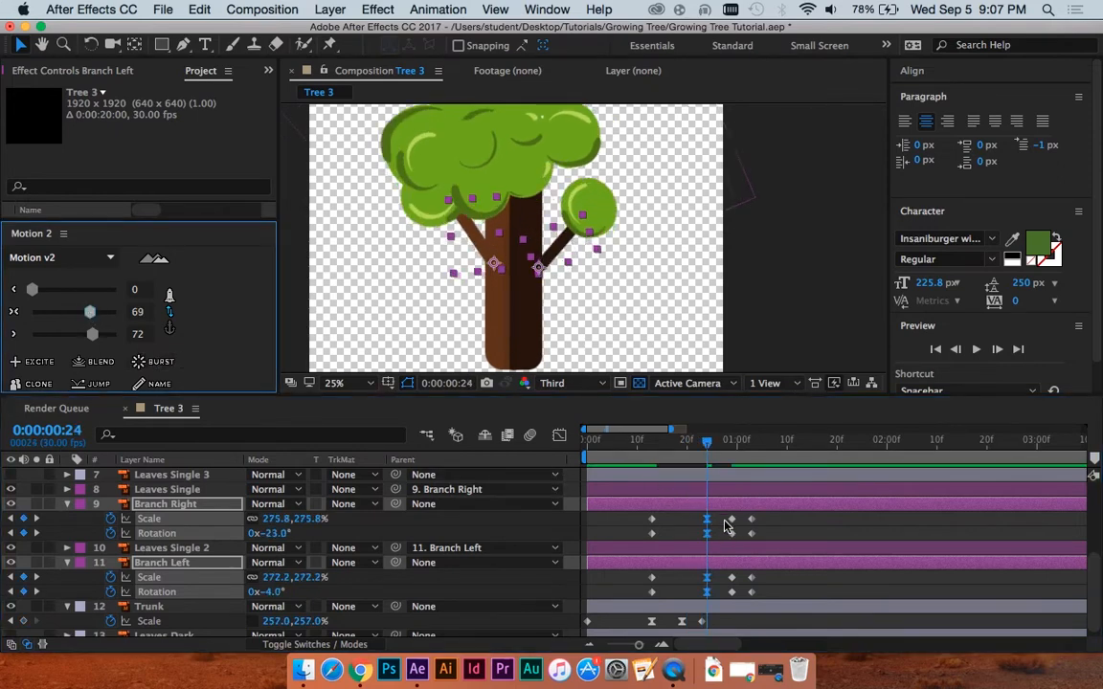
pyautogui.moveTo(743, 512); pyautogui.dragTo(722, 603)
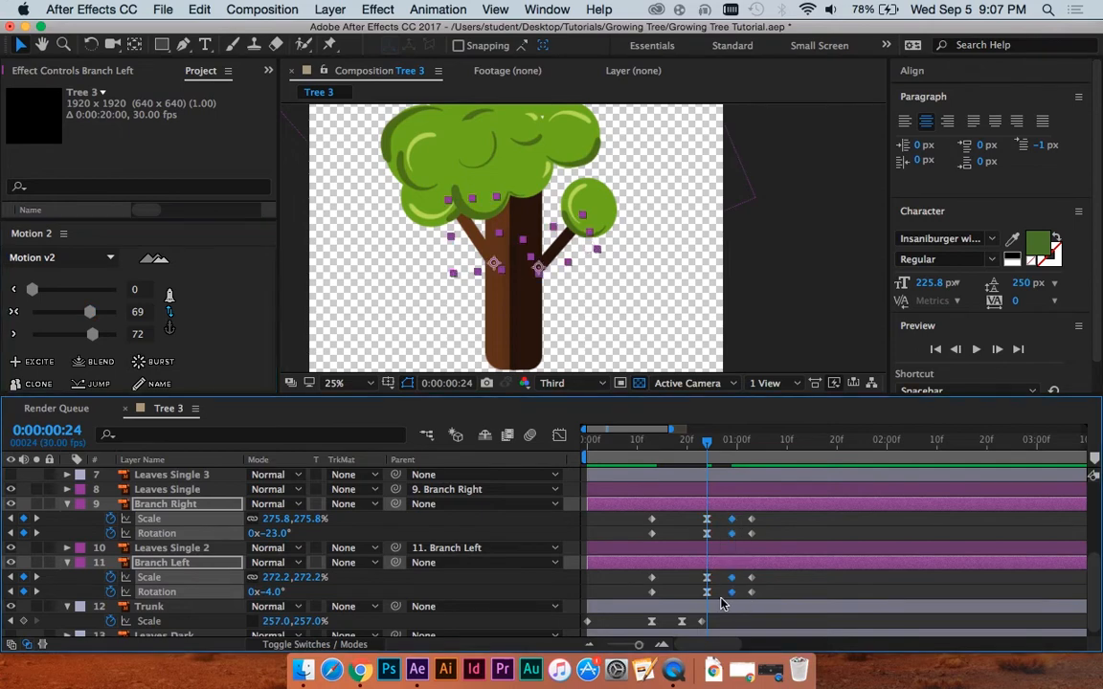
pyautogui.click(68, 319)
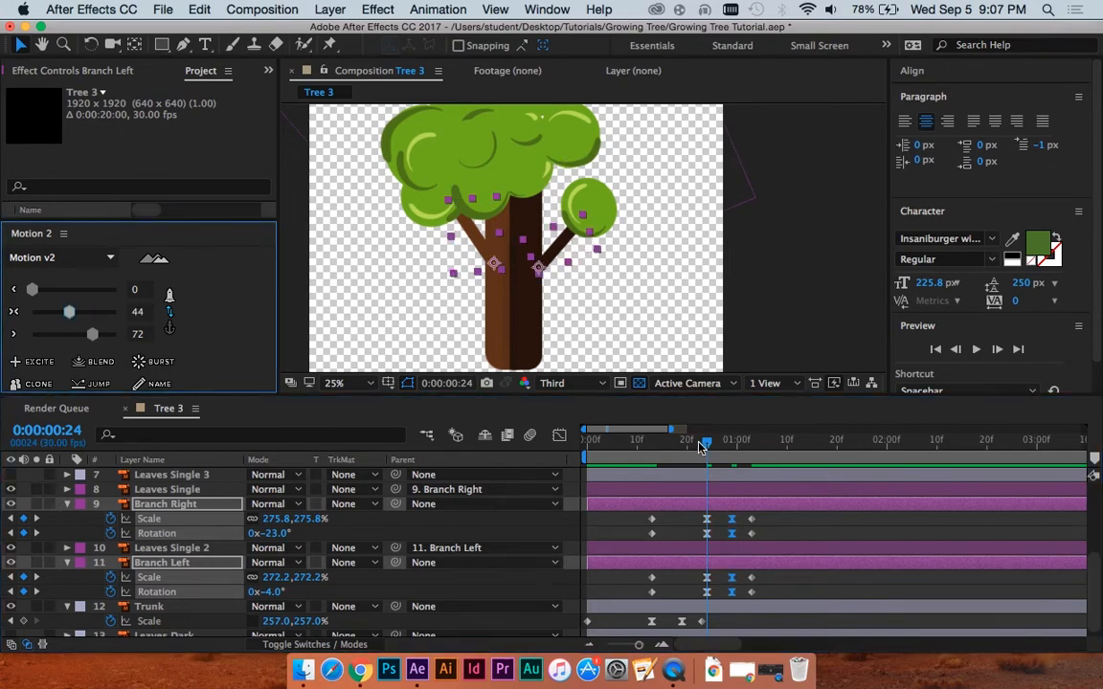
# Step: Play back the composition to review how both branches grow out of the trunk
pyautogui.press('space')
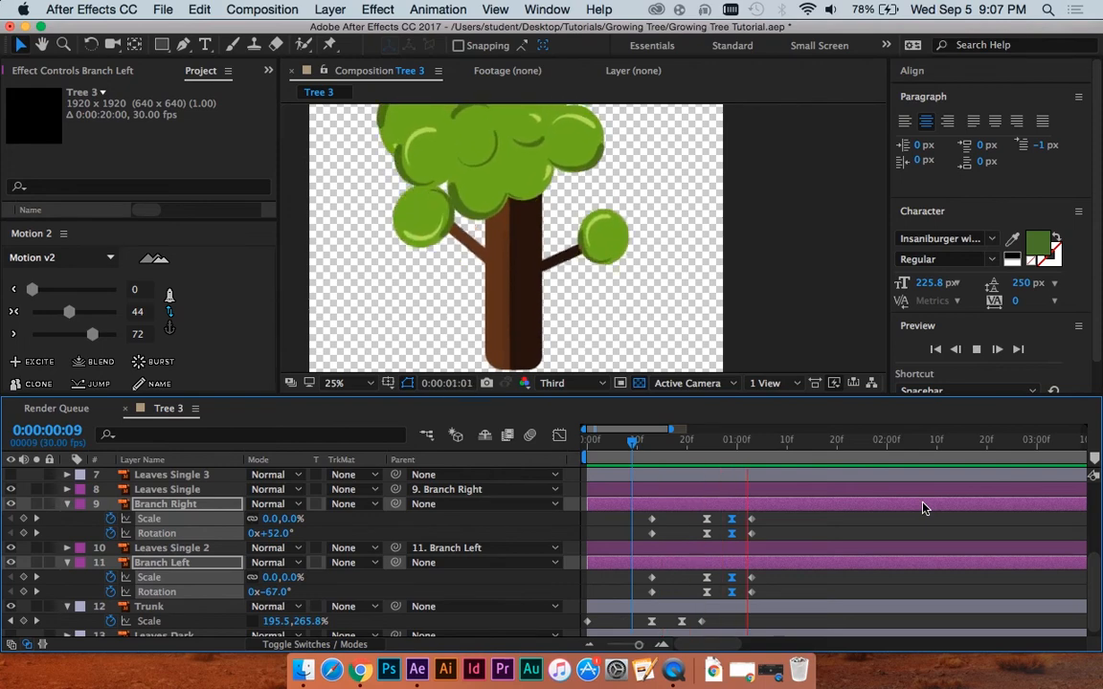
pyautogui.click(646, 444)
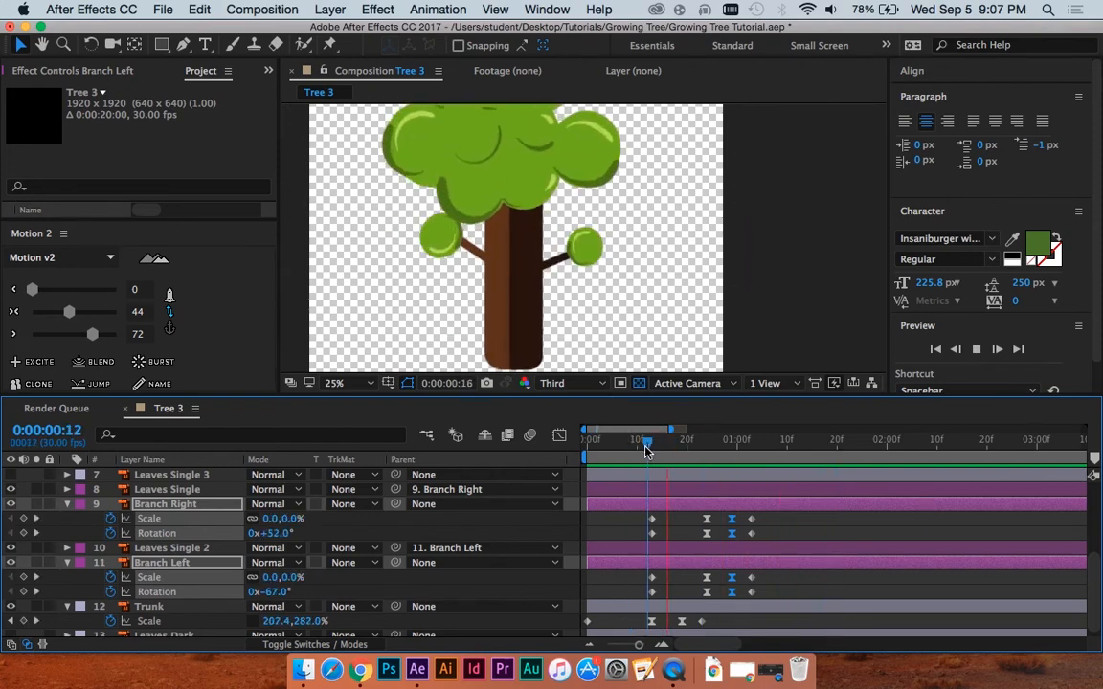
pyautogui.press('space')
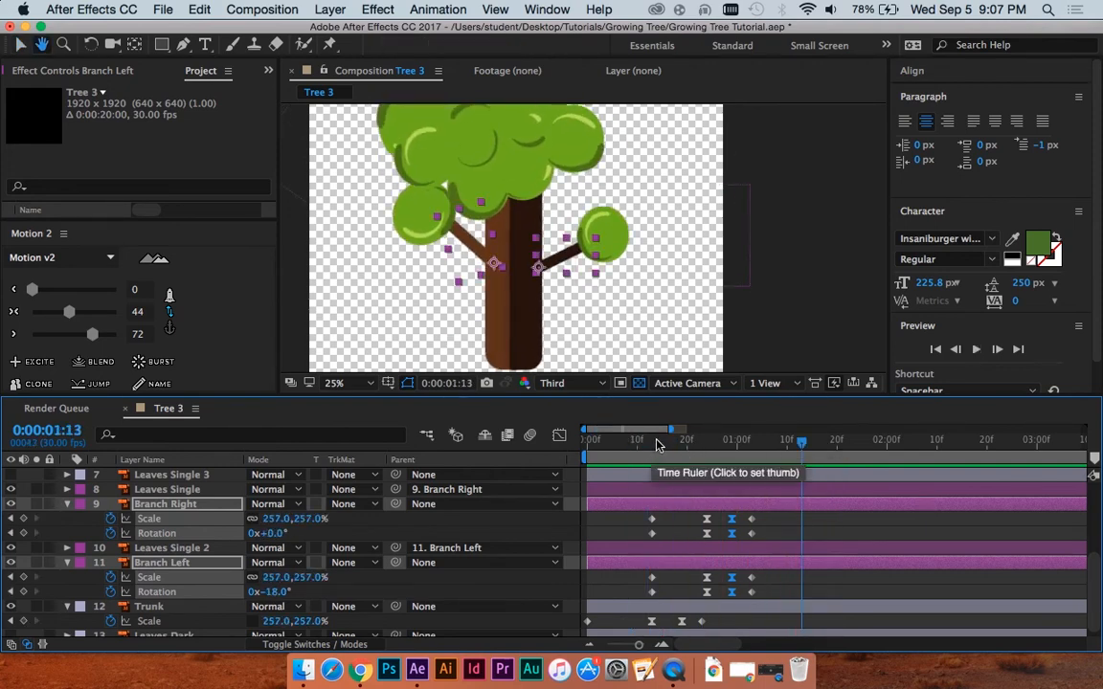
pyautogui.press('space')
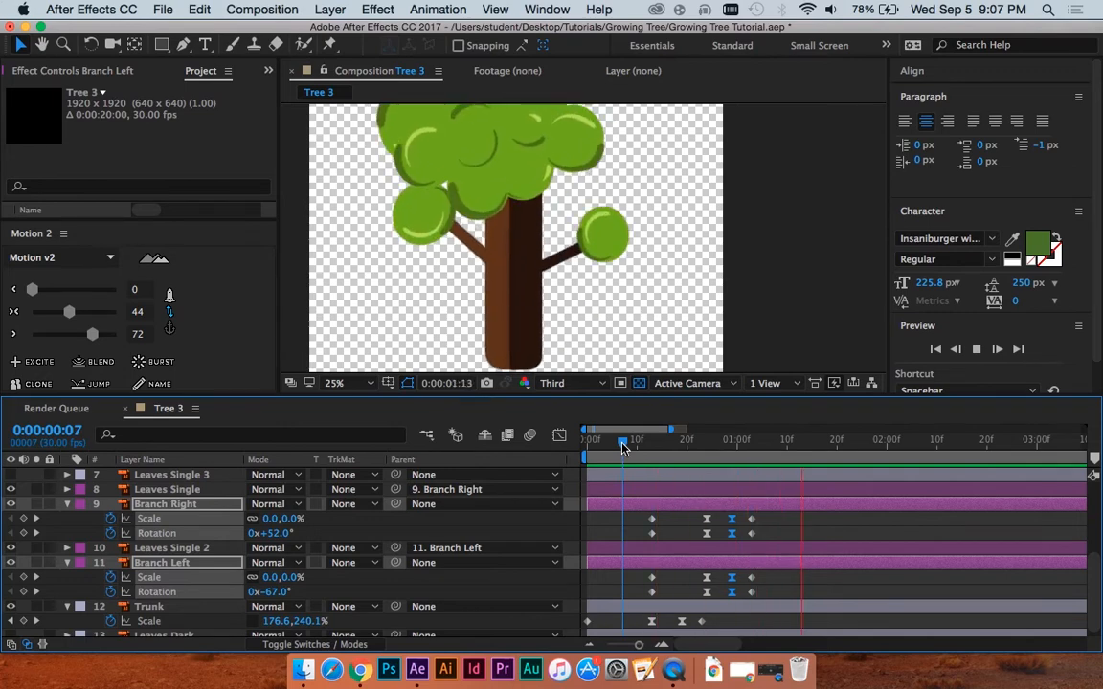
pyautogui.press('space')
# Step: Trim the starts of Leaves Single, Branch Right, Leaves Single 2 and Branch Left to 0:00:00:13
pyautogui.scroll(1, 641, 498)
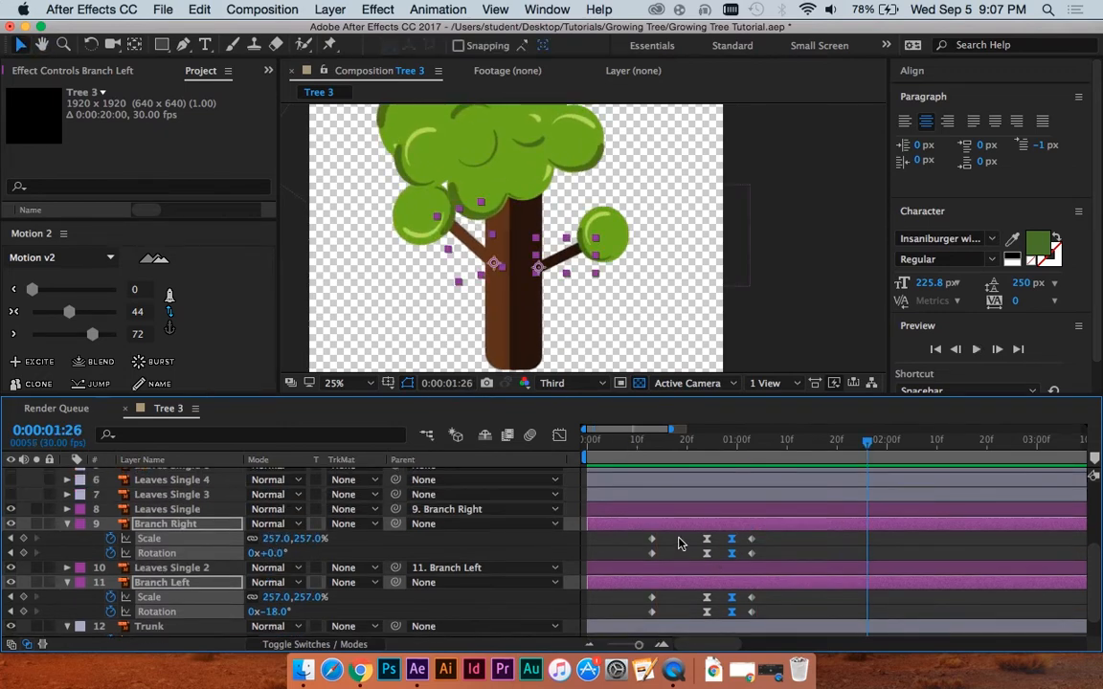
pyautogui.click(651, 439)
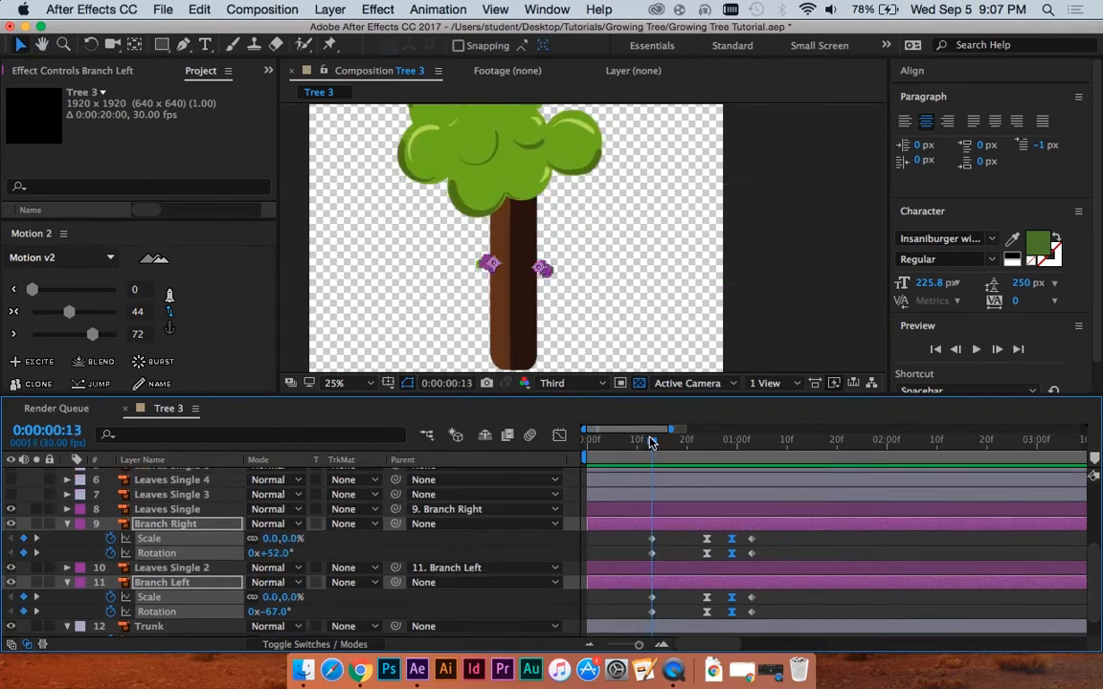
pyautogui.click(670, 509)
pyautogui.keyDown('shift'); pyautogui.click(674, 580); pyautogui.keyUp('shift')
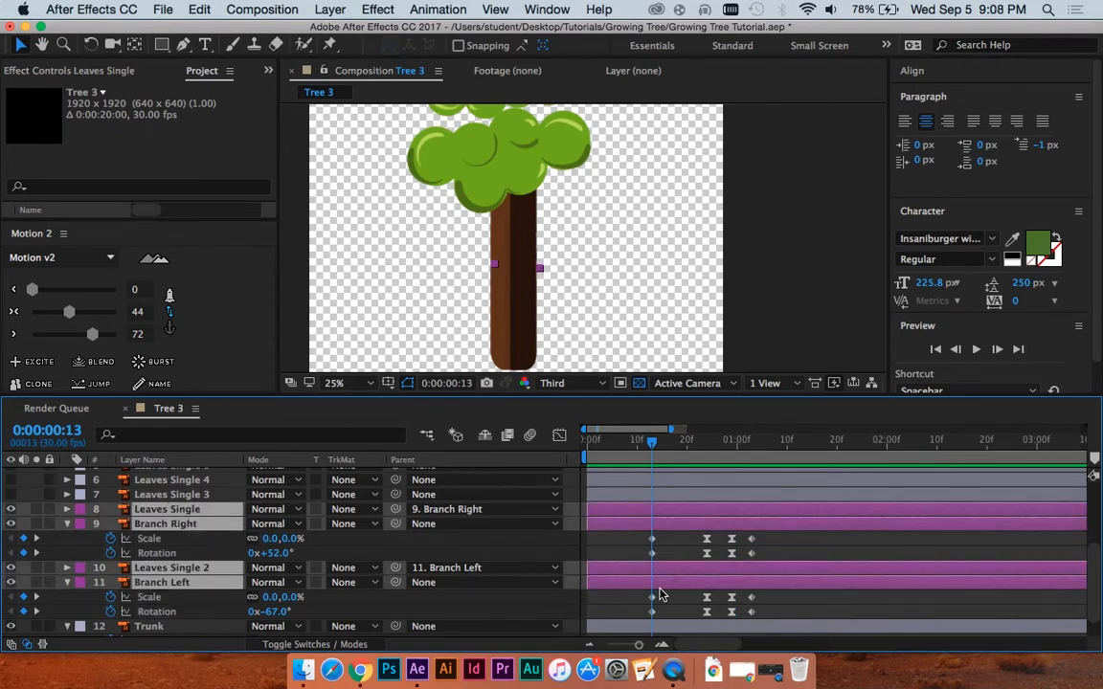
pyautogui.hotkey('alt', '[')
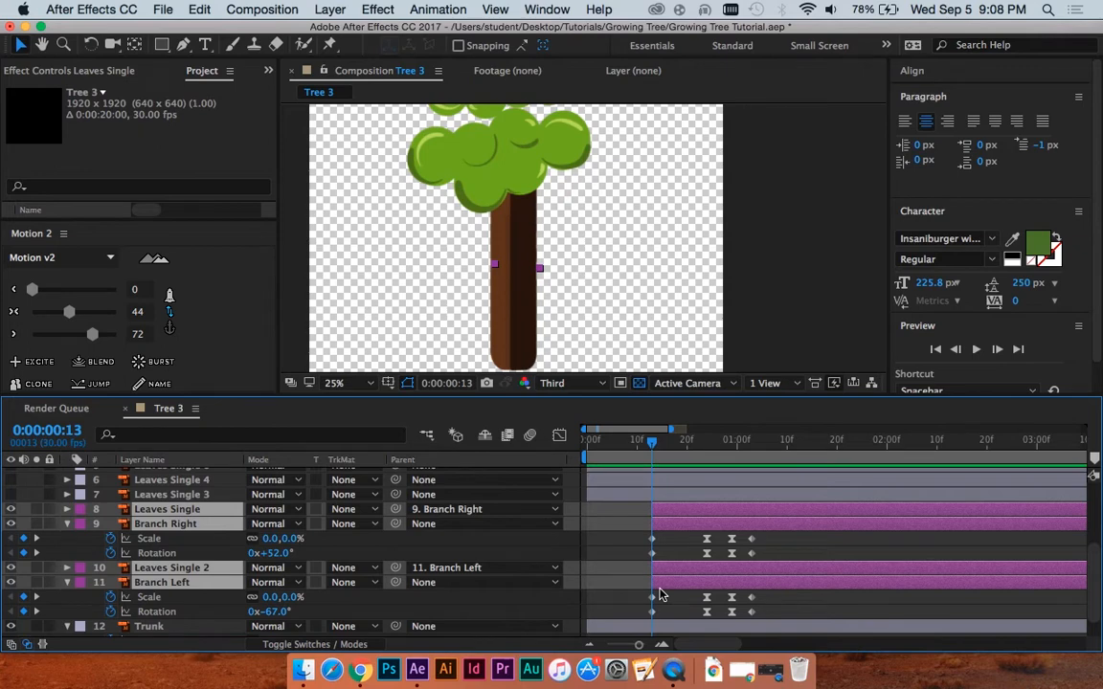
pyautogui.click(623, 527)
# Step: Delay the Branch Right and Leaves Single layers together so that they start at 0:00:00:16
pyautogui.moveTo(652, 439); pyautogui.dragTo(672, 439)
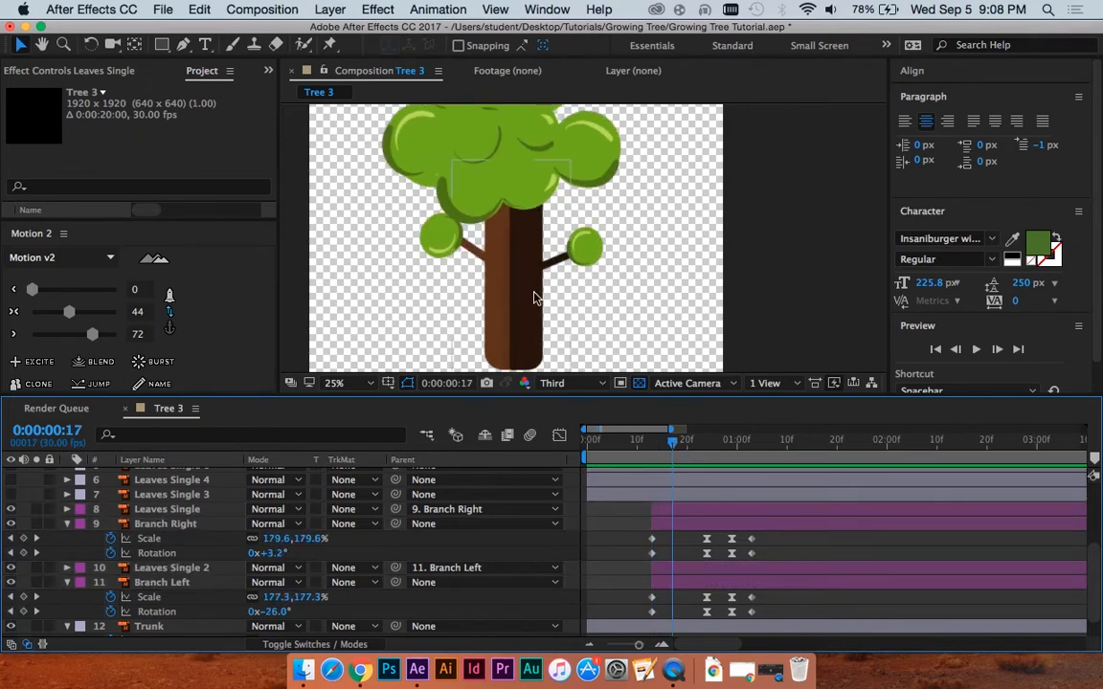
pyautogui.click(684, 569)
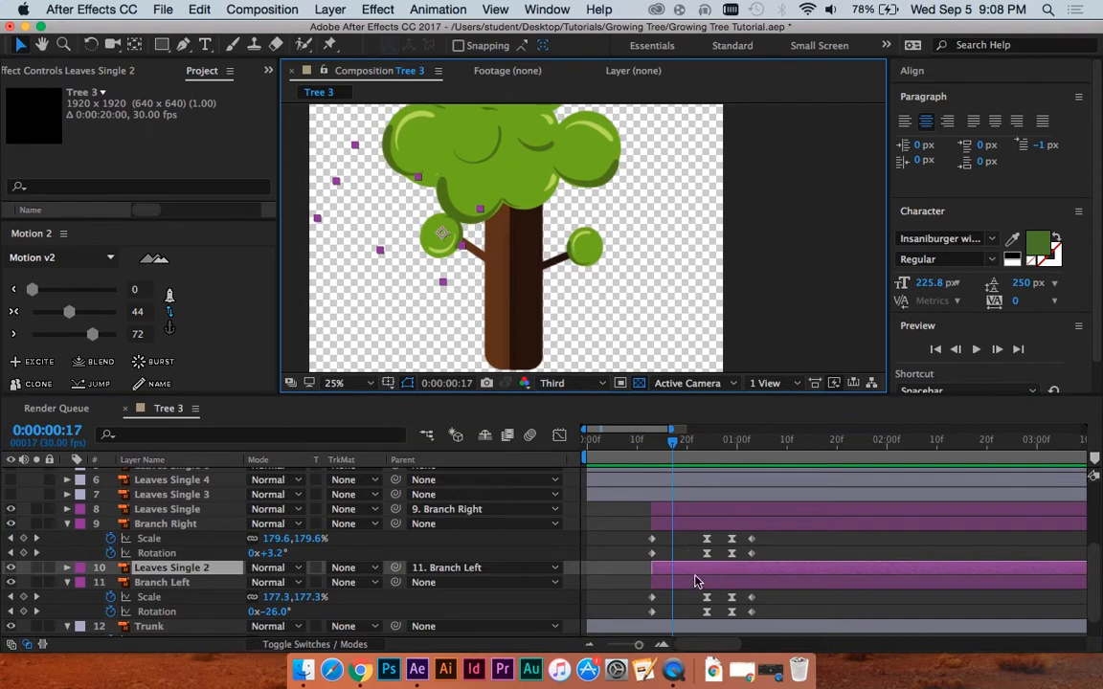
pyautogui.click(682, 522)
pyautogui.keyDown('shift'); pyautogui.click(683, 509); pyautogui.keyUp('shift')
pyautogui.moveTo(684, 510); pyautogui.dragTo(699, 510)
# Step: Play back the composition to review the staggered timing of the two branches
pyautogui.press('space')
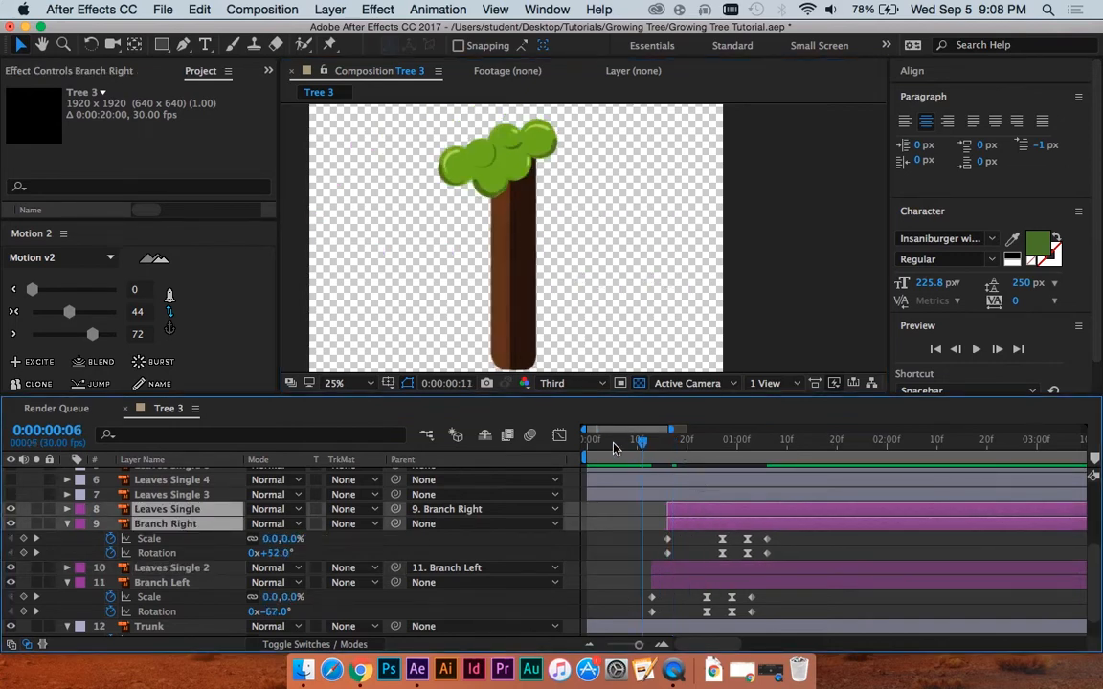
pyautogui.press('space')
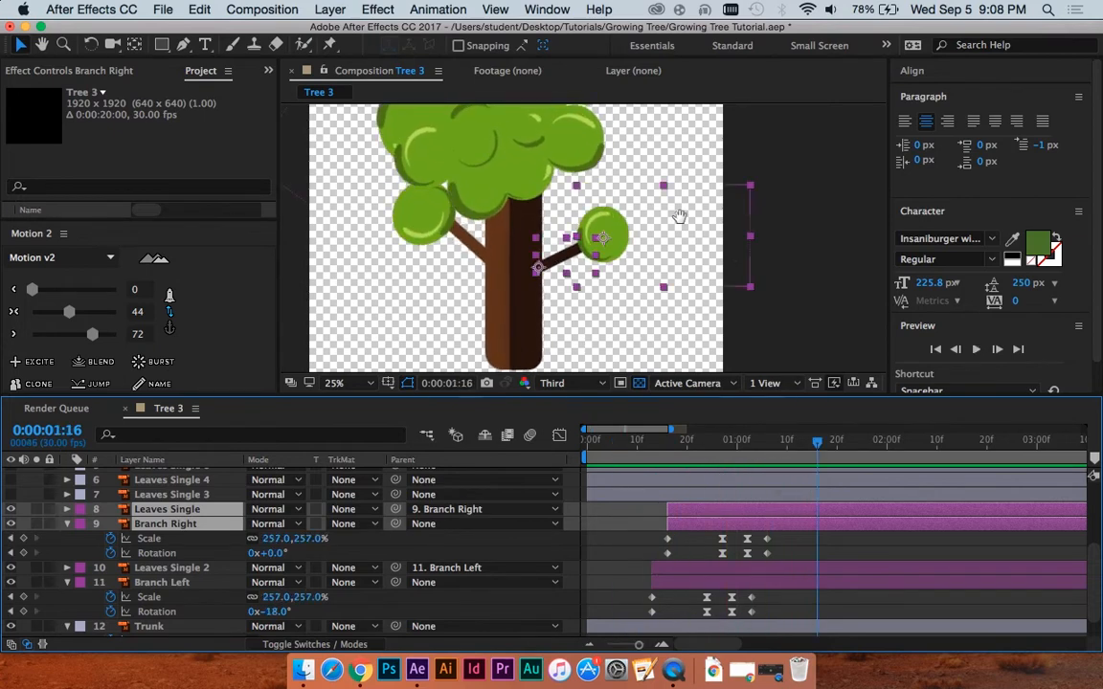
pyautogui.press('space')
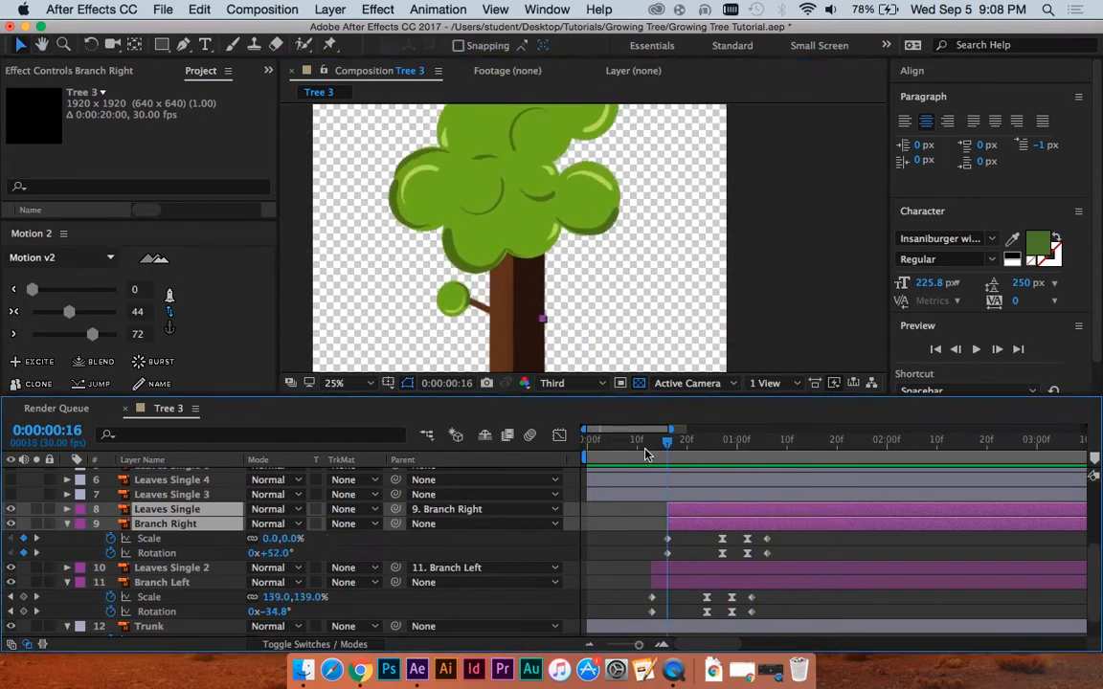
pyautogui.press('space')
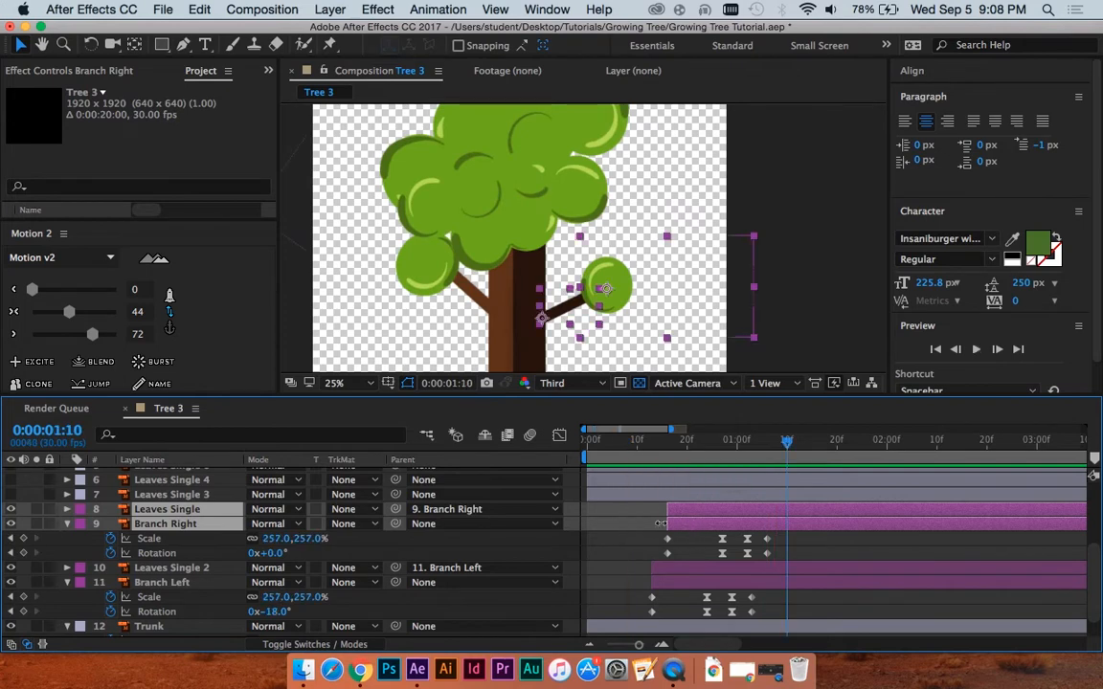
# Step: Save the project
pyautogui.press('super+s')
pyautogui.scroll(3, 645, 536)
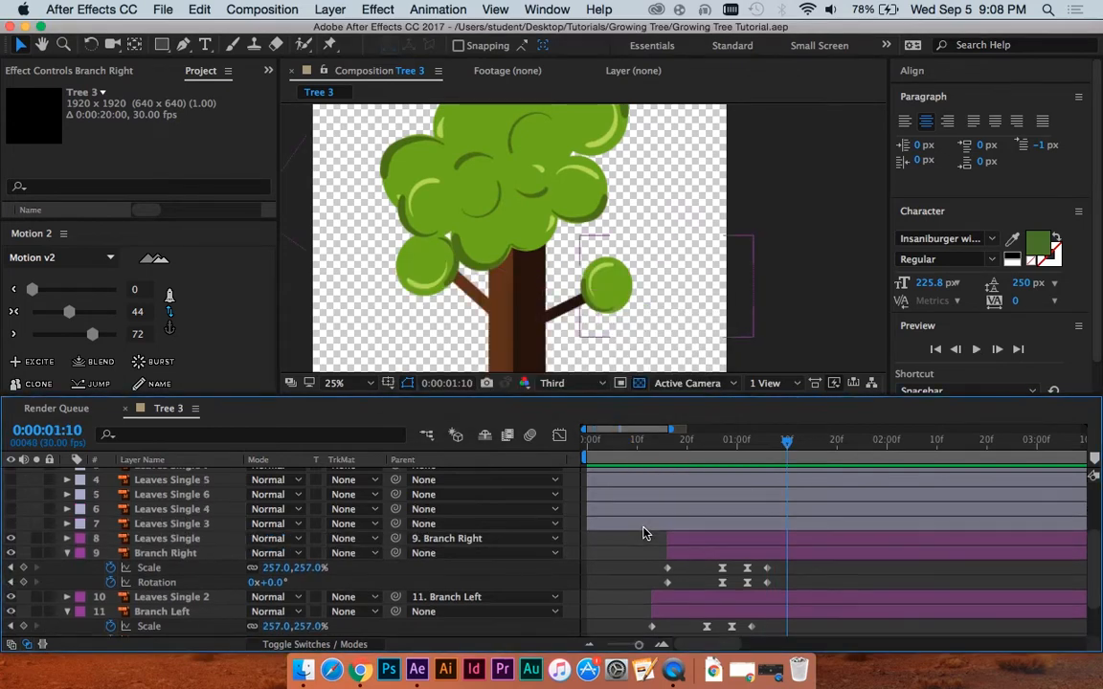
pyautogui.click(645, 537)
pyautogui.scroll(2, 645, 540)
pyautogui.scroll(2, 645, 542)
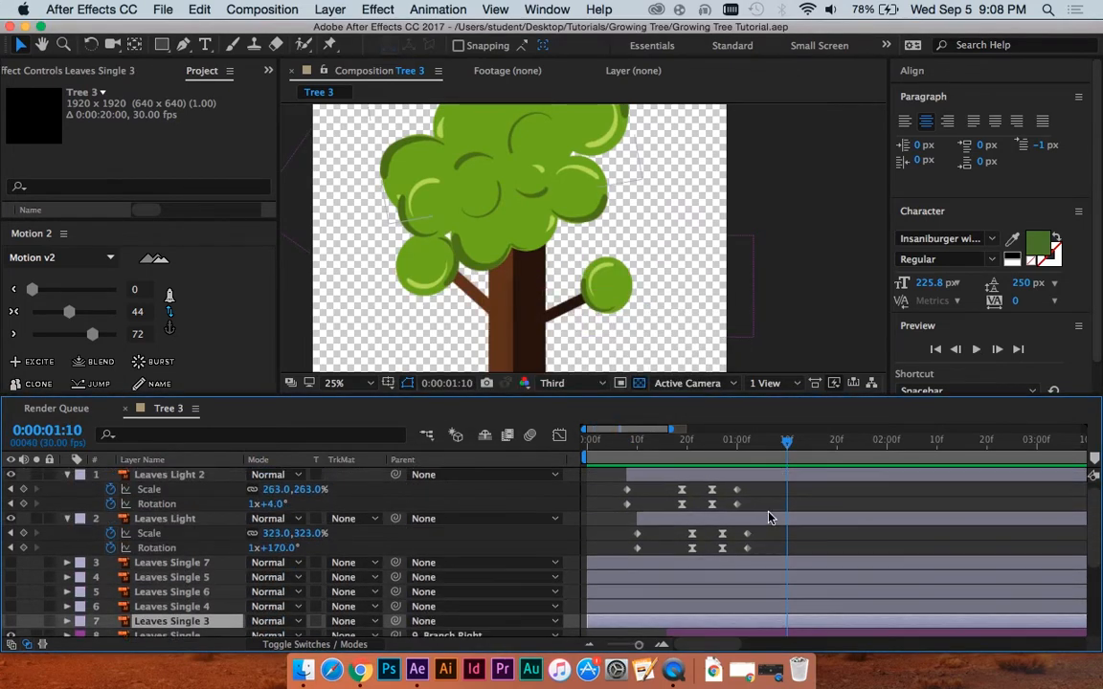
pyautogui.keyDown('shift'); pyautogui.click(640, 565); pyautogui.keyUp('shift')
pyautogui.scroll(-1, 632, 584)
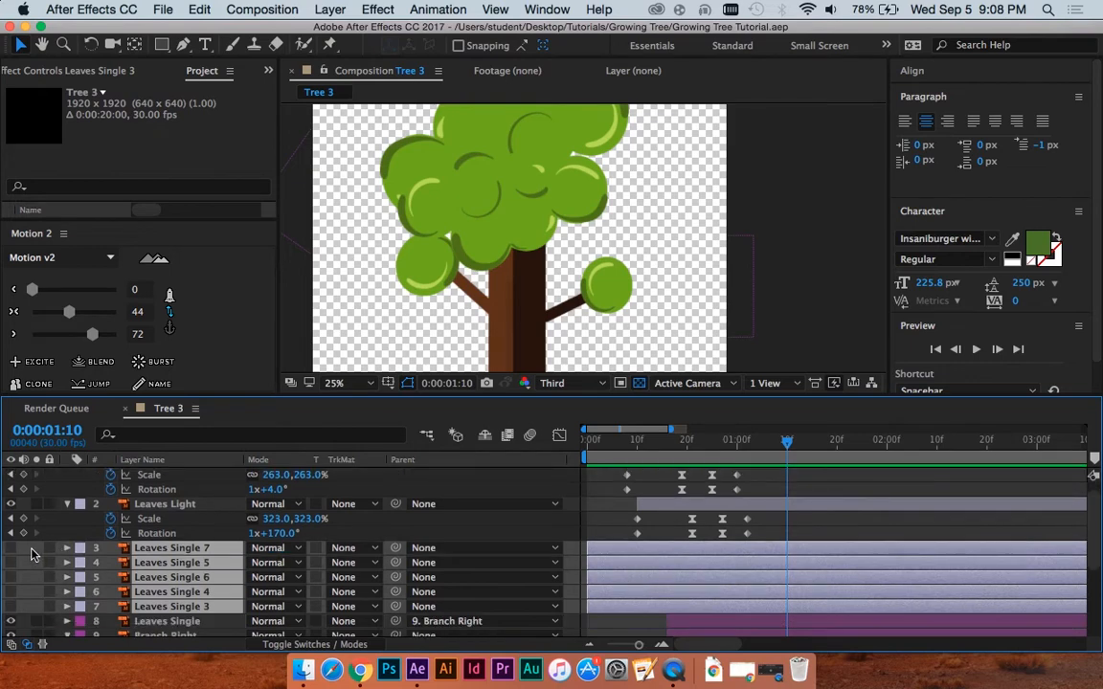
pyautogui.click(13, 548)
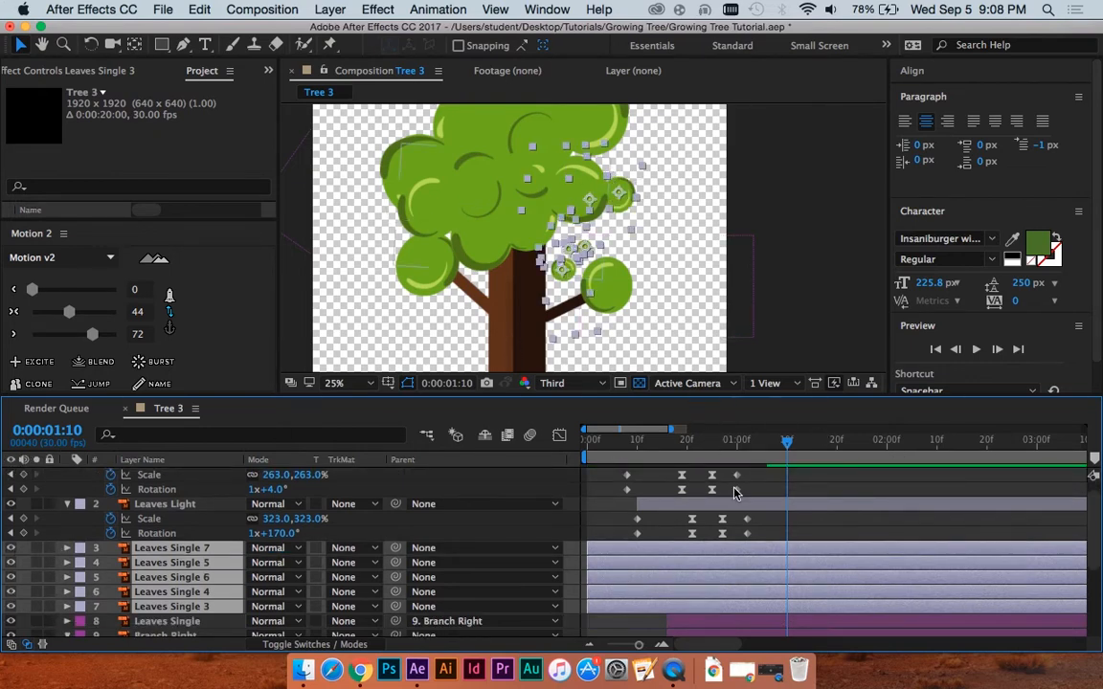
pyautogui.scroll(-1, 733, 483)
pyautogui.scroll(-2, 735, 479)
pyautogui.click(11, 506)
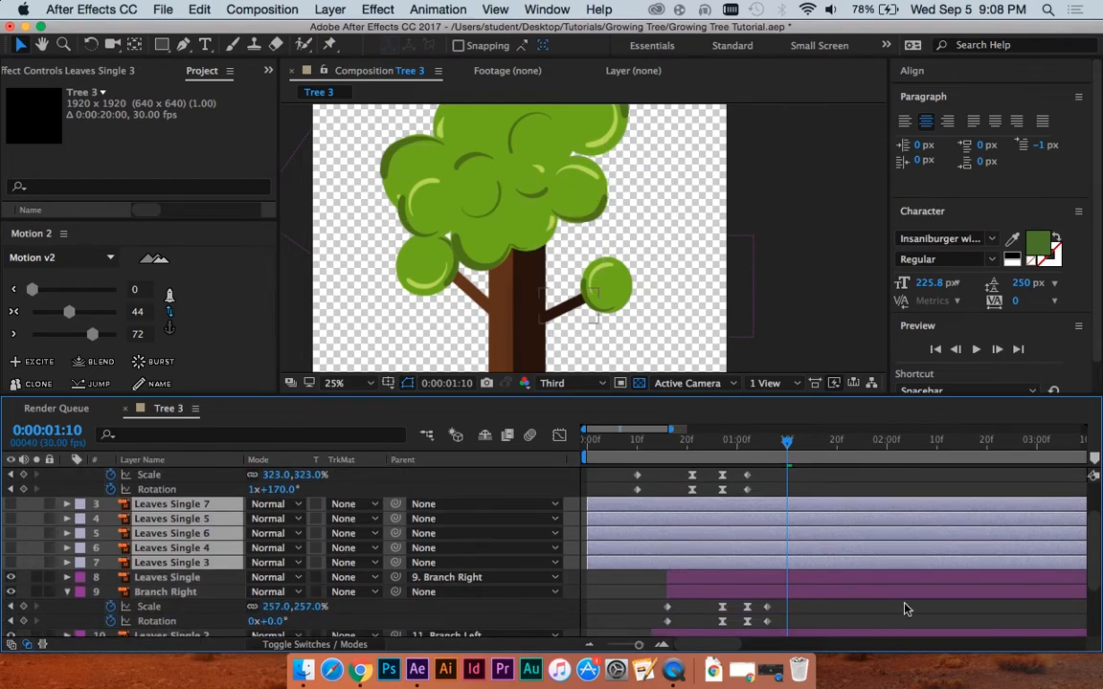
# Step: Make the Leaves Dark layer visible and select it
pyautogui.scroll(-5, 906, 607)
pyautogui.click(620, 563)
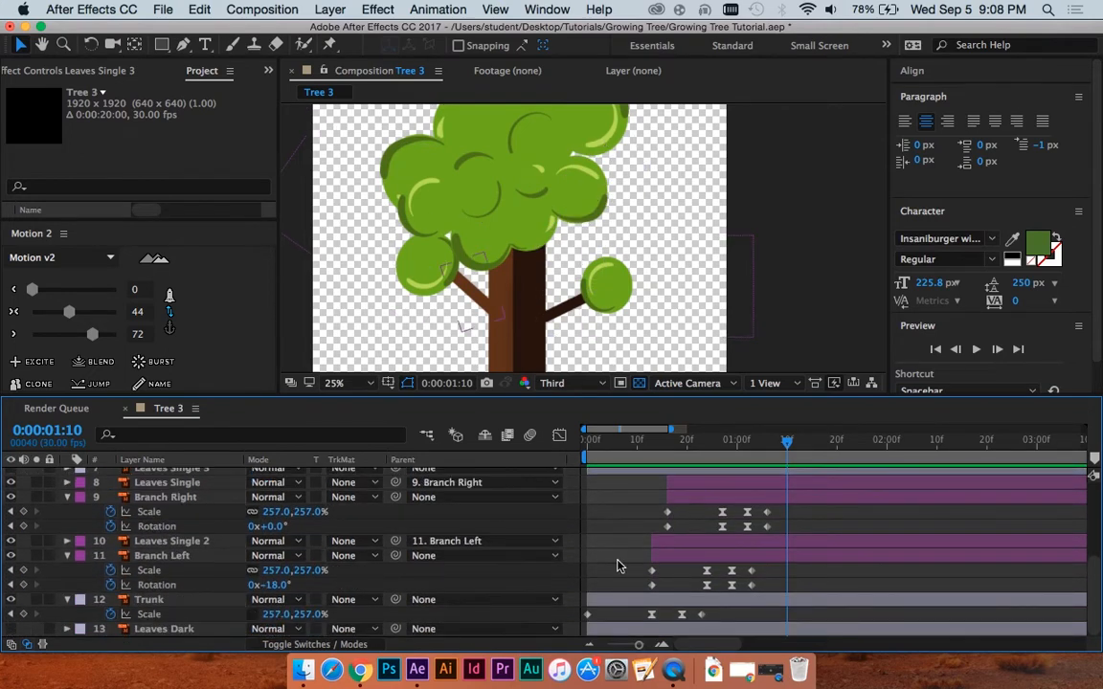
pyautogui.click(10, 629)
pyautogui.press('space')
pyautogui.moveTo(616, 190); pyautogui.dragTo(602, 218)
pyautogui.press('v')
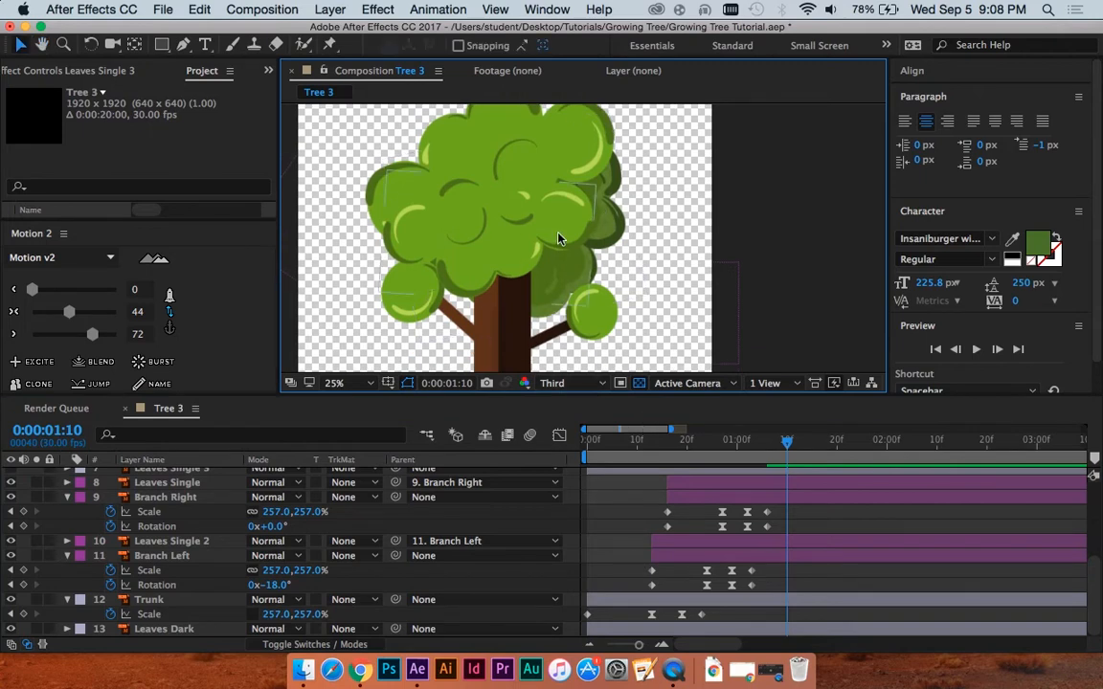
pyautogui.click(487, 278)
pyautogui.click(598, 631)
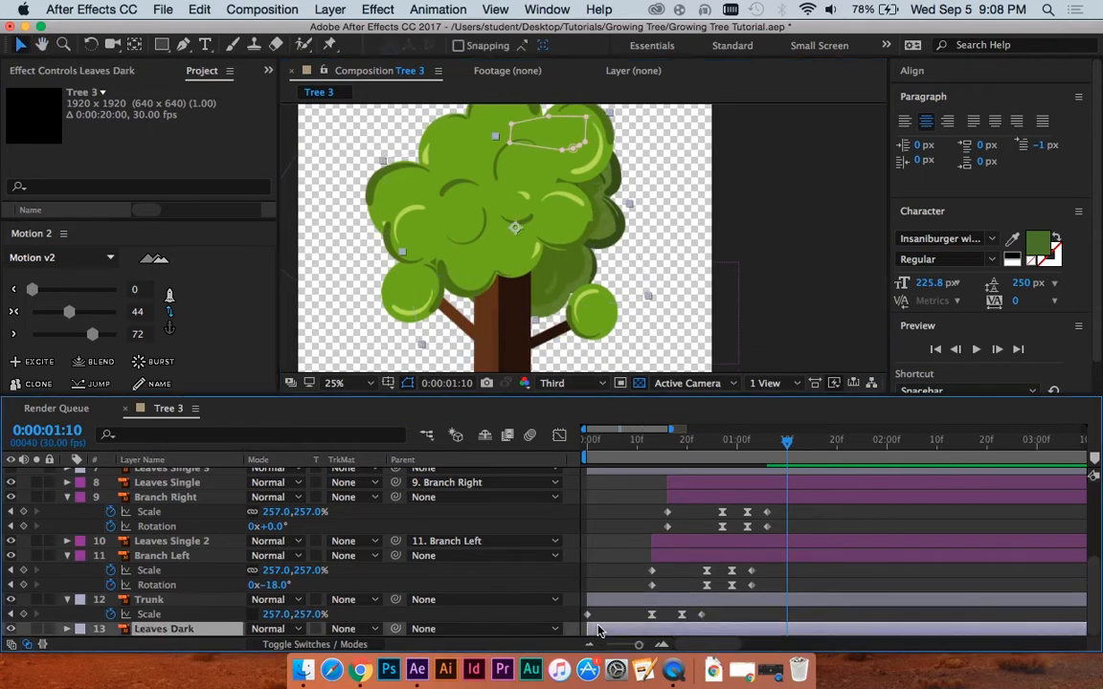
# Step: Hide the Leaves Light 2 and Leaves Light layers so the dark foliage can be worked on alone
pyautogui.scroll(3, 622, 555)
pyautogui.scroll(-3, 625, 553)
pyautogui.scroll(5, 665, 564)
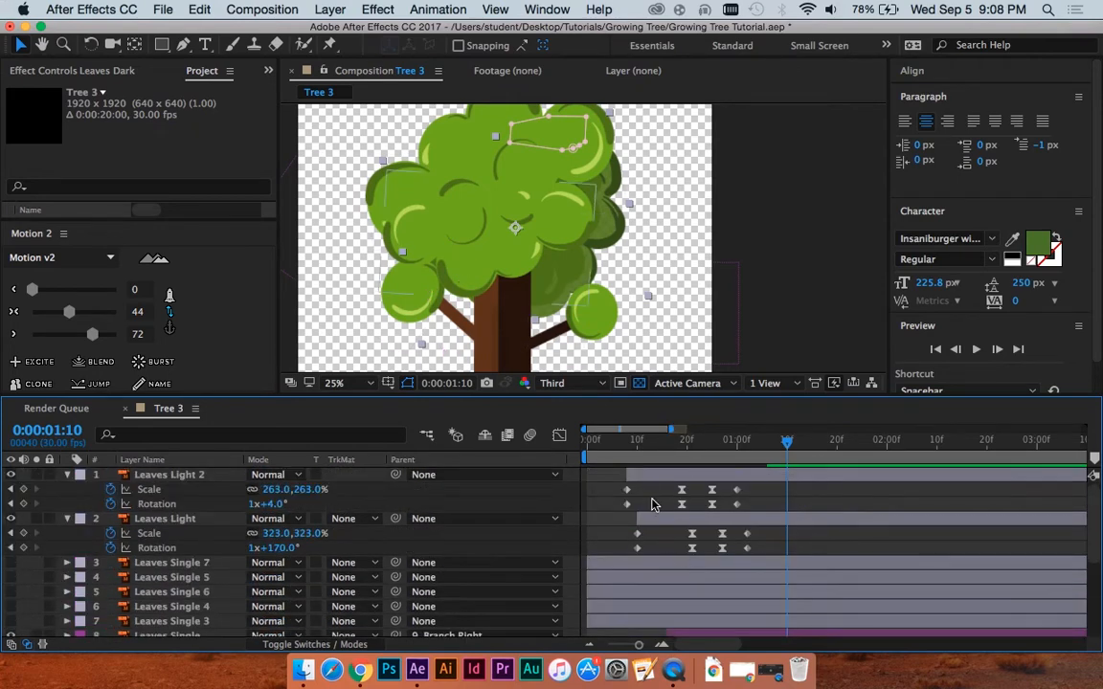
pyautogui.scroll(-5, 679, 499)
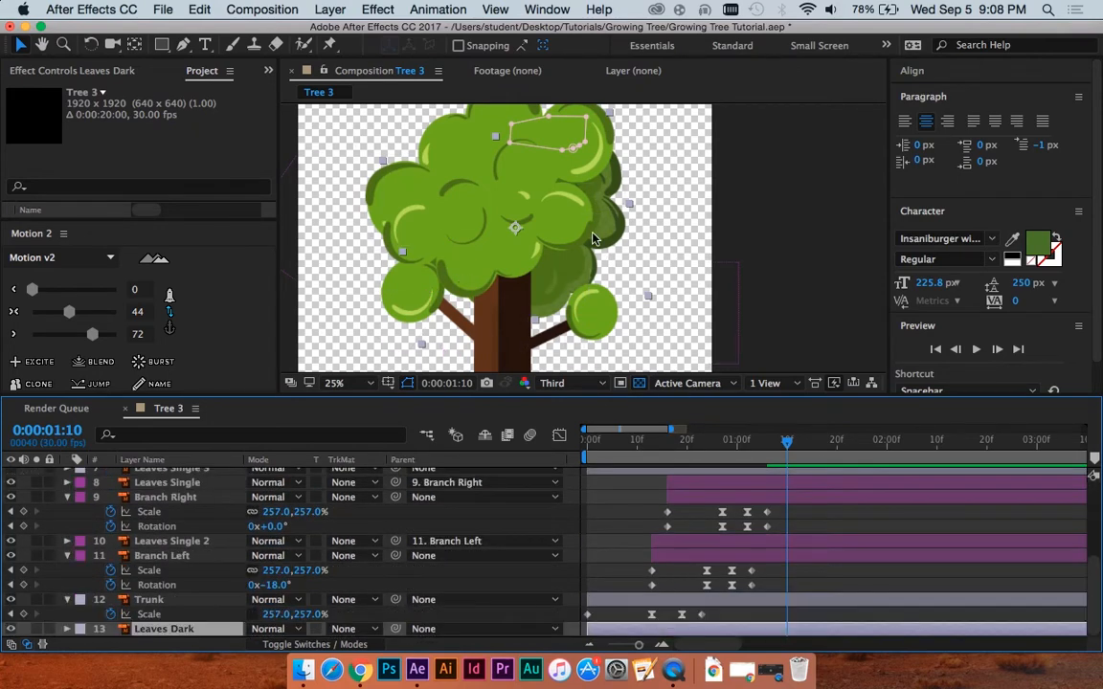
pyautogui.scroll(5, 670, 536)
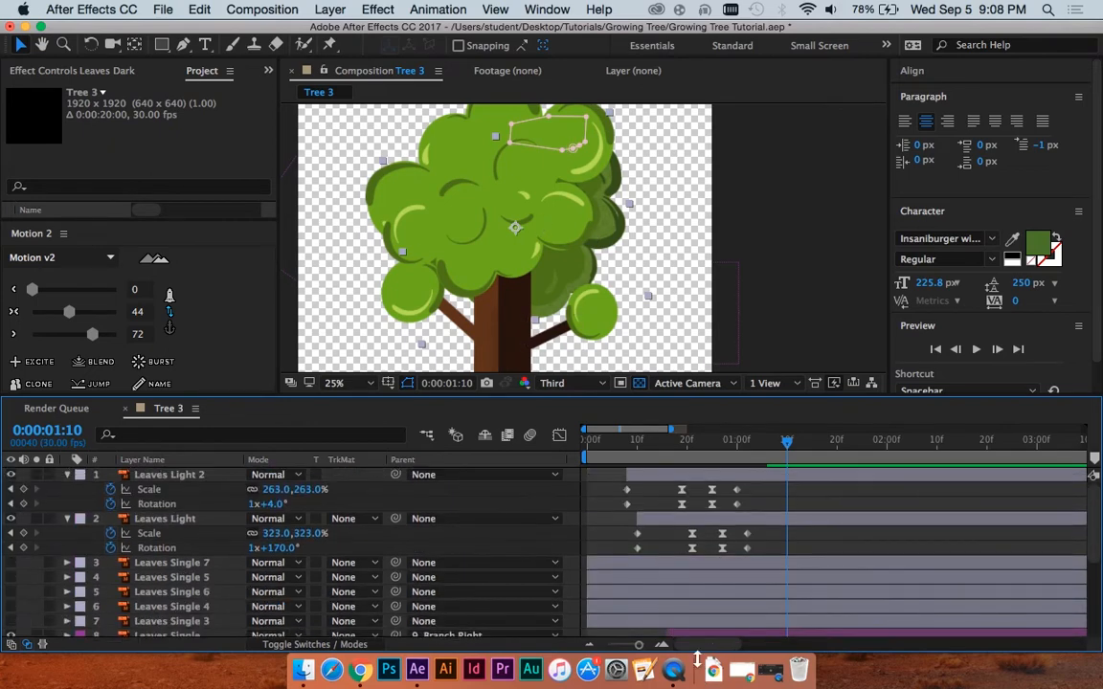
pyautogui.click(651, 474)
pyautogui.keyDown('shift'); pyautogui.click(654, 521); pyautogui.keyUp('shift')
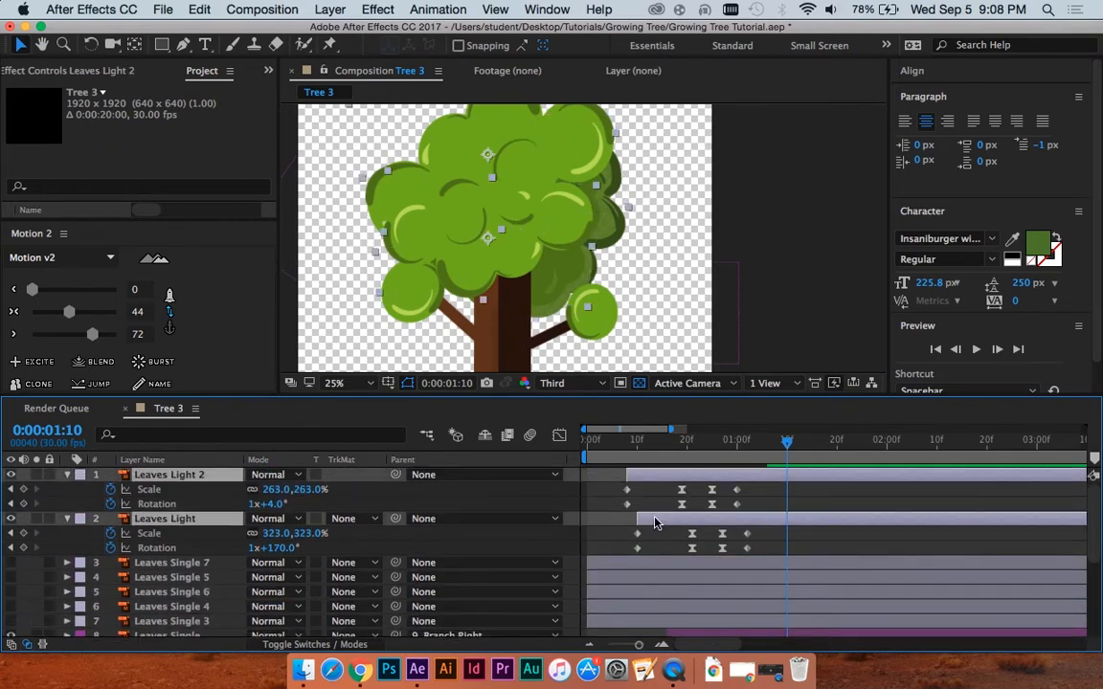
pyautogui.click(11, 474)
pyautogui.click(574, 199)
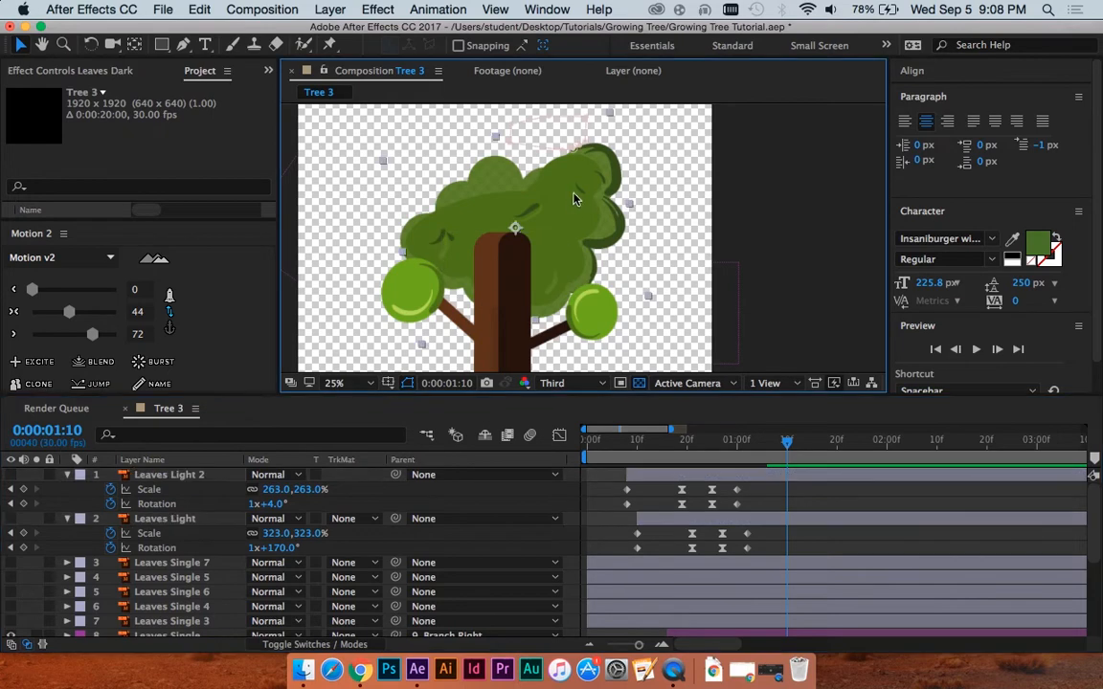
# Step: Make the Leaves Dark layer start at 0:00:00:16, matching the start of Branch Right
pyautogui.scroll(-5, 650, 492)
pyautogui.click(668, 581)
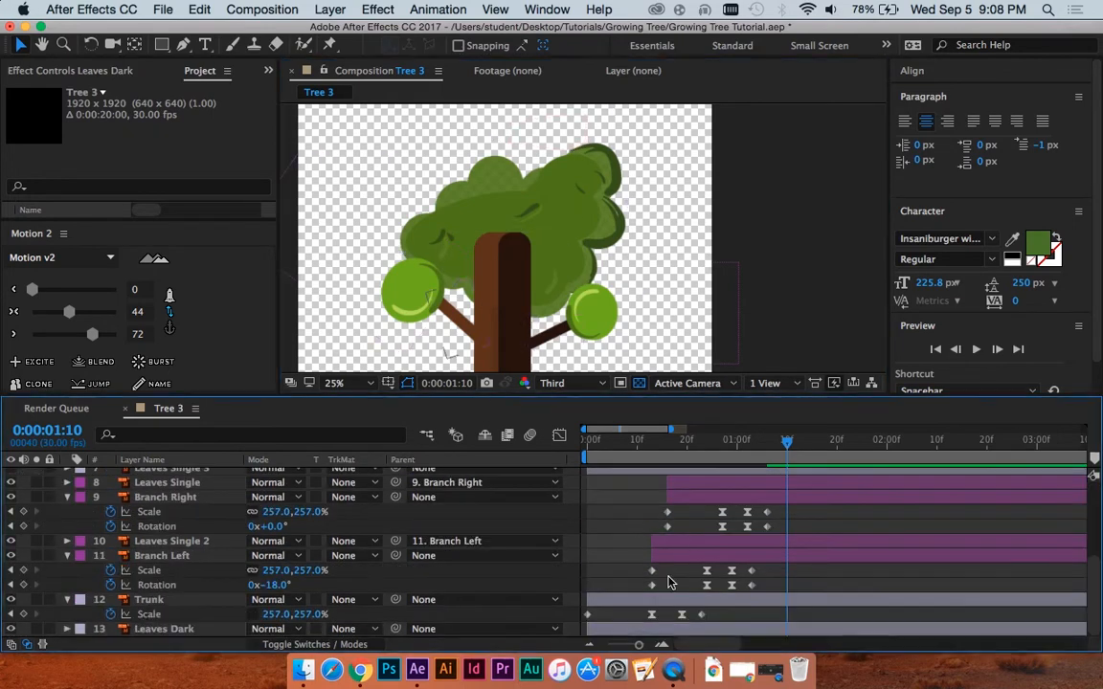
pyautogui.moveTo(652, 440)
pyautogui.mouseDown()
pyautogui.moveTo(696, 442)
pyautogui.moveTo(667, 452)
pyautogui.mouseUp()
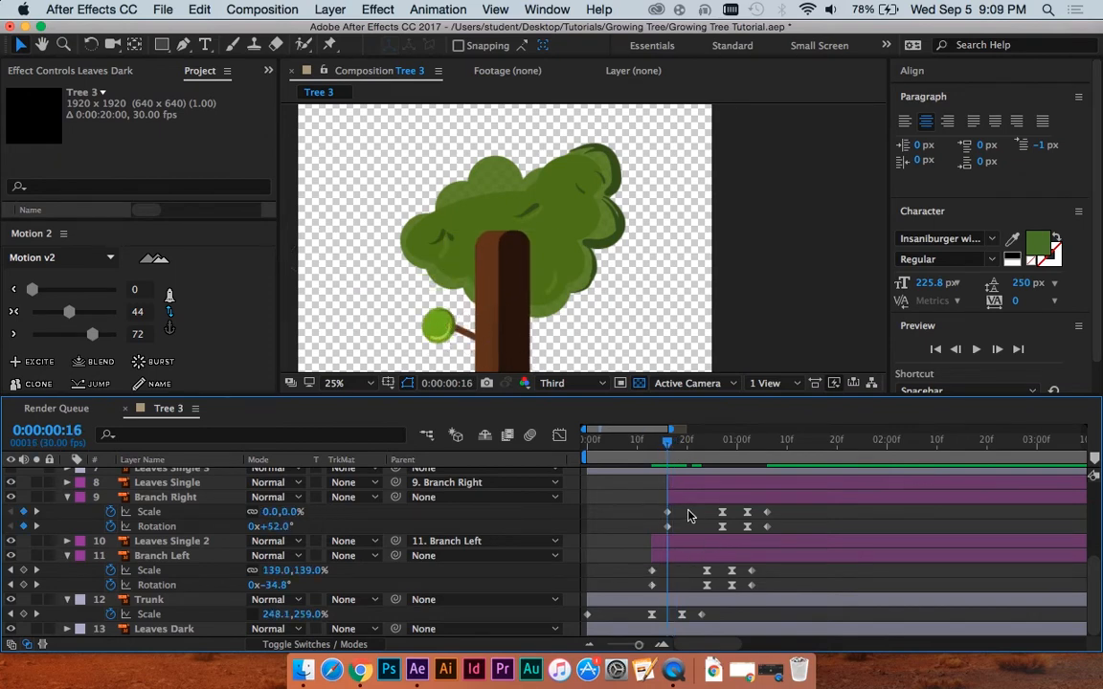
pyautogui.click(722, 631)
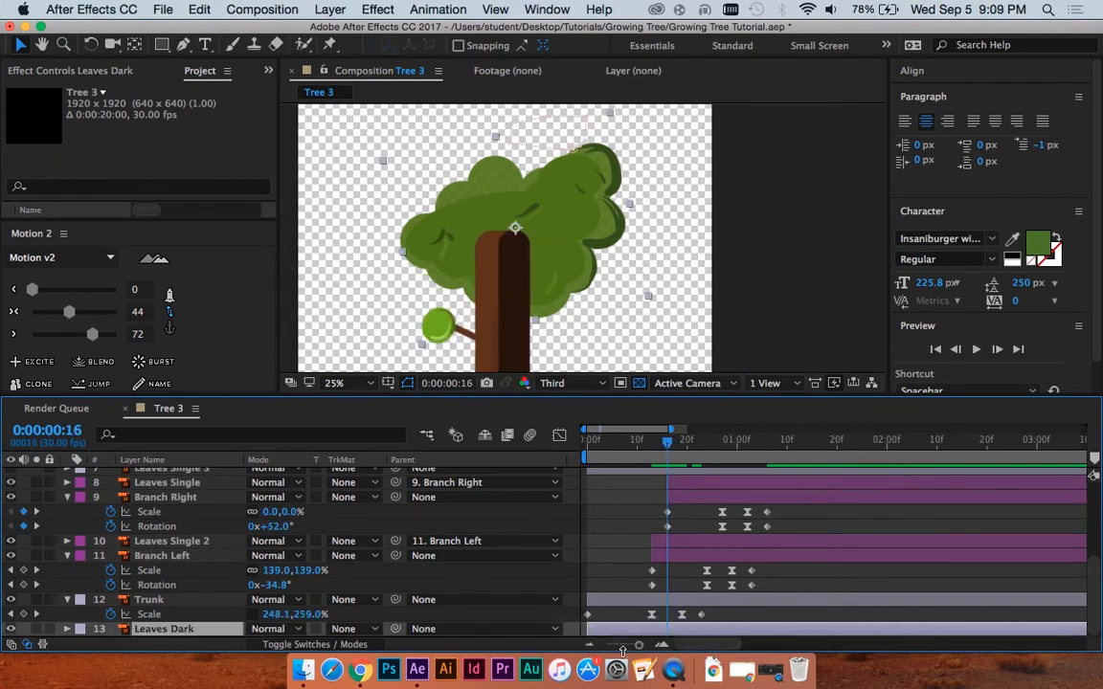
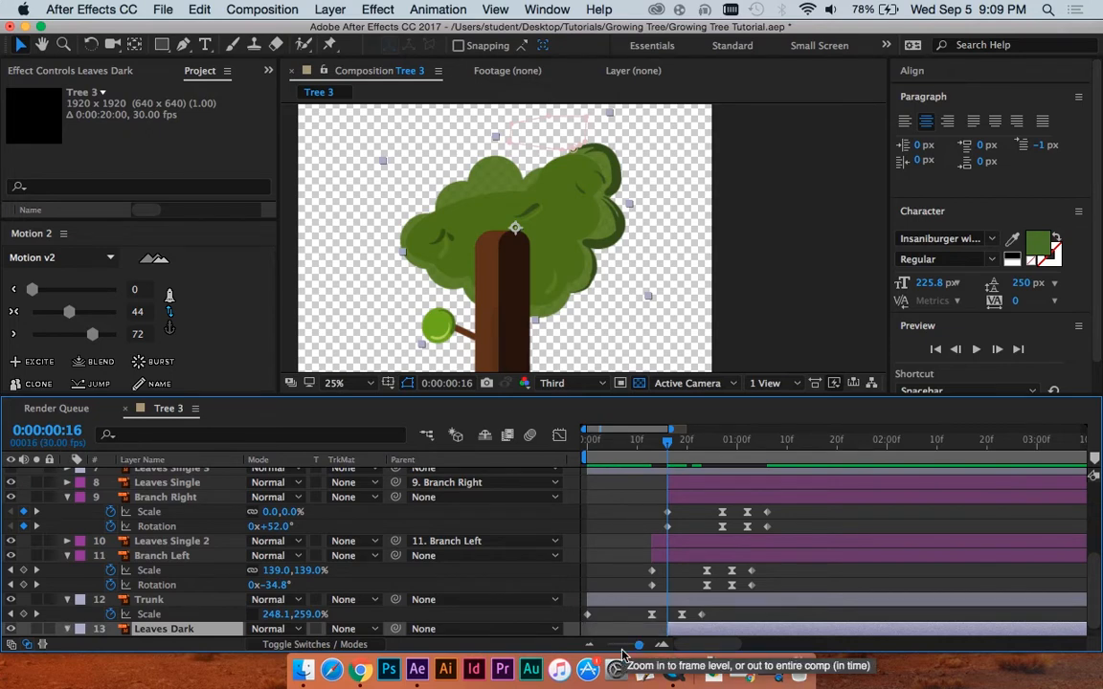
# Step: Reveal Scale and Rotation of Leaves Dark and set a keyframe for both at 0:00:01:06
pyautogui.press('r')
pyautogui.press('s')
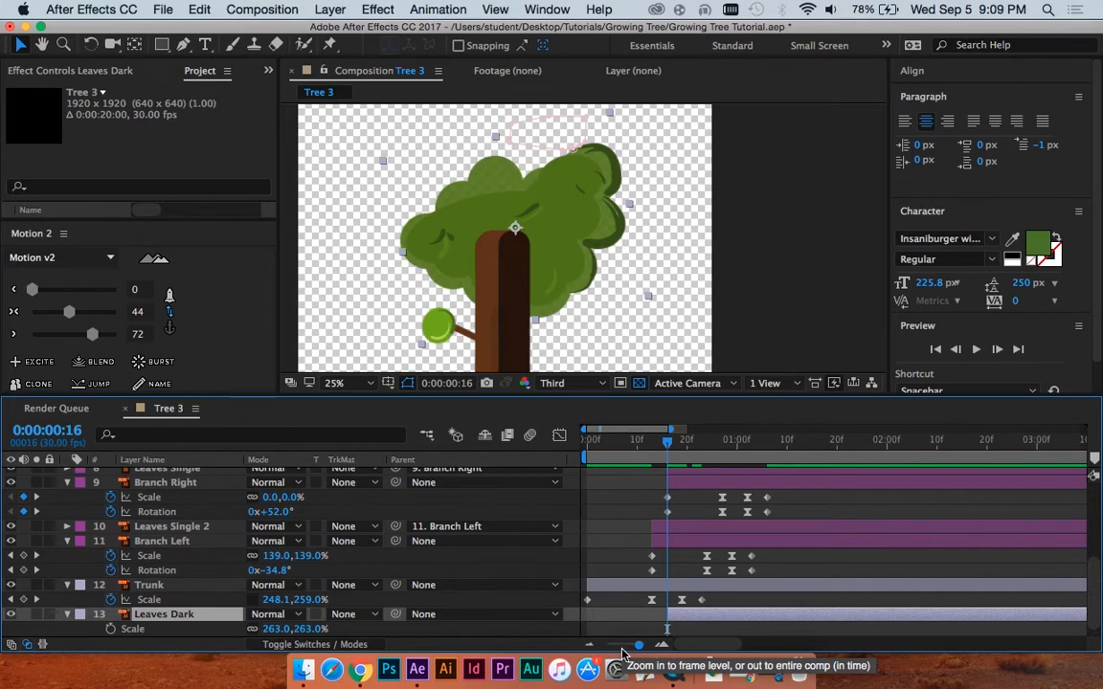
pyautogui.hotkey('shift', 'r')
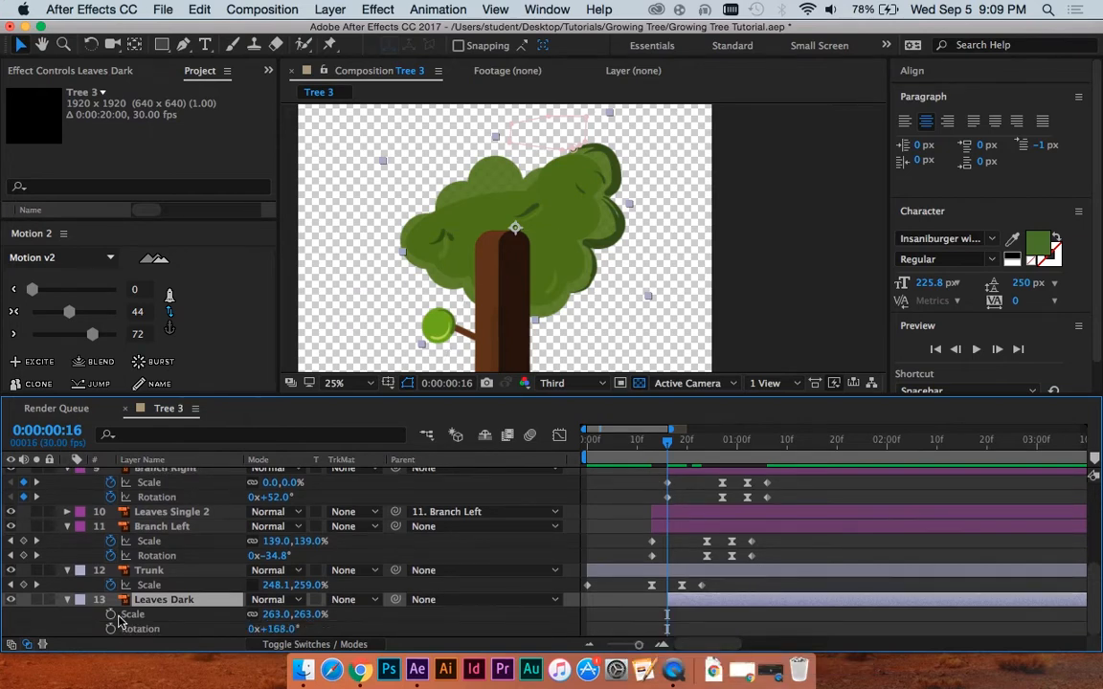
pyautogui.hotkey('shift', 'pagedown')
pyautogui.hotkey('shift', 'pagedown')
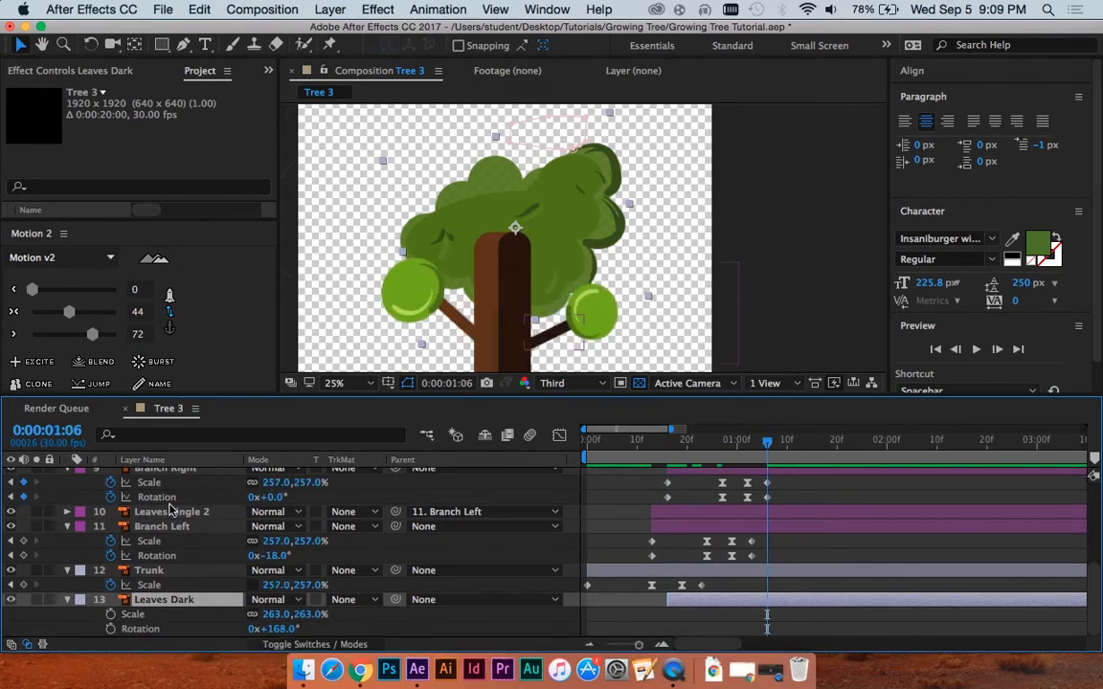
pyautogui.click(110, 629)
pyautogui.click(111, 614)
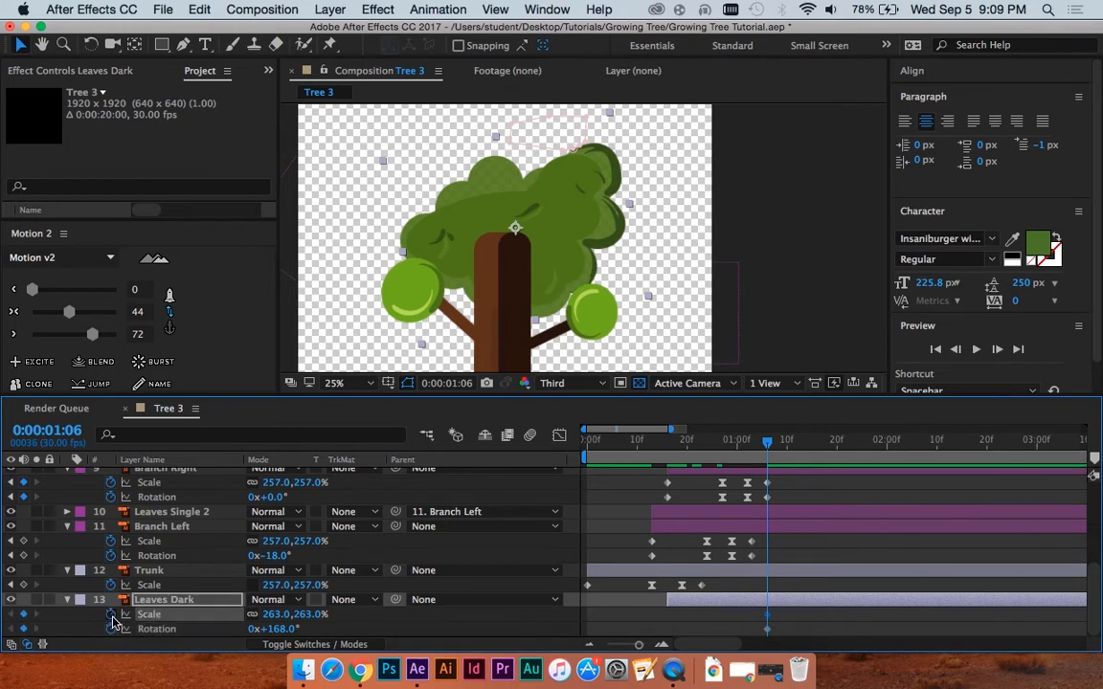
# Step: Keyframe Leaves Dark at 0:00:00:16 with Rotation 213° and Scale 0%
pyautogui.moveTo(775, 447); pyautogui.dragTo(662, 464)
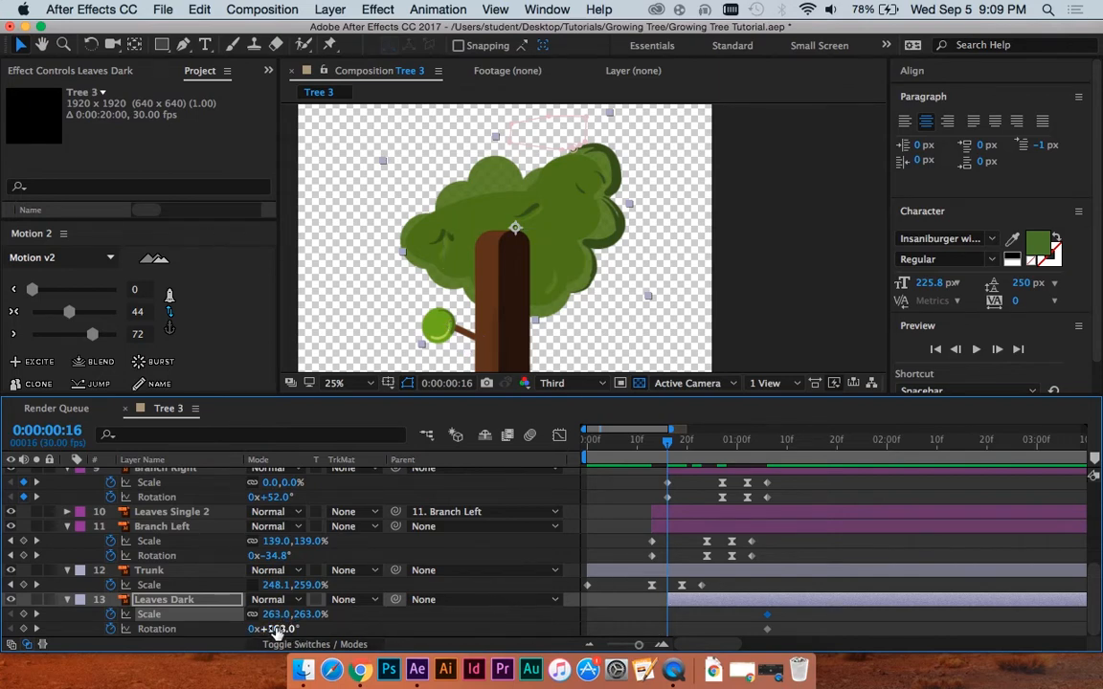
pyautogui.moveTo(275, 632); pyautogui.dragTo(308, 622)
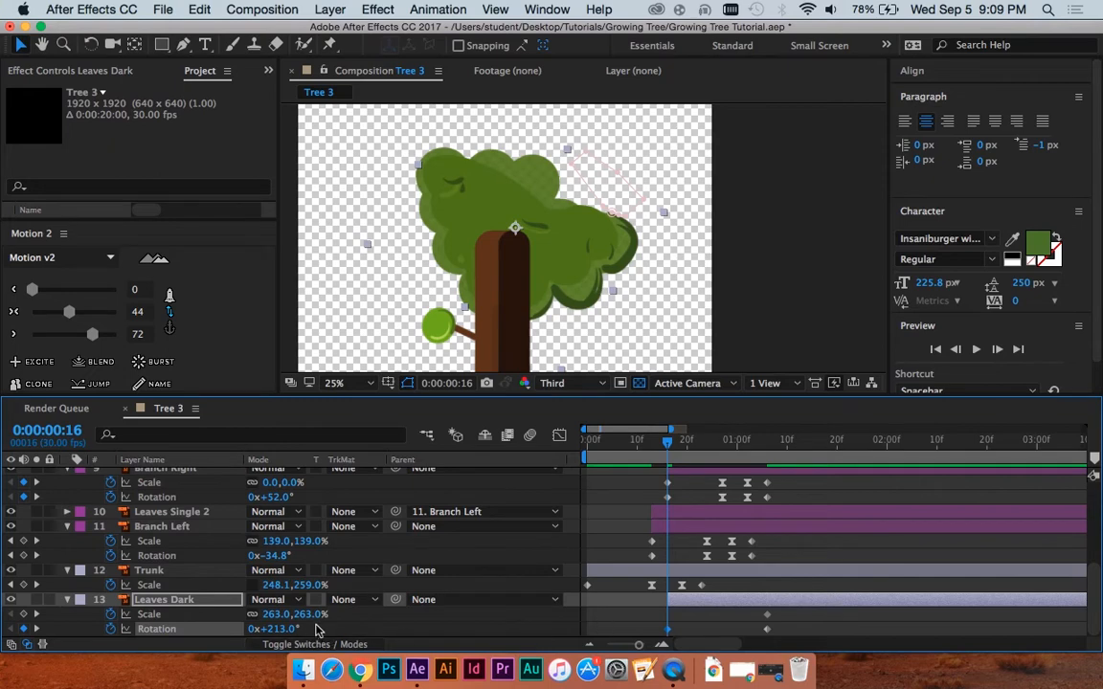
pyautogui.moveTo(282, 614); pyautogui.dragTo(172, 618)
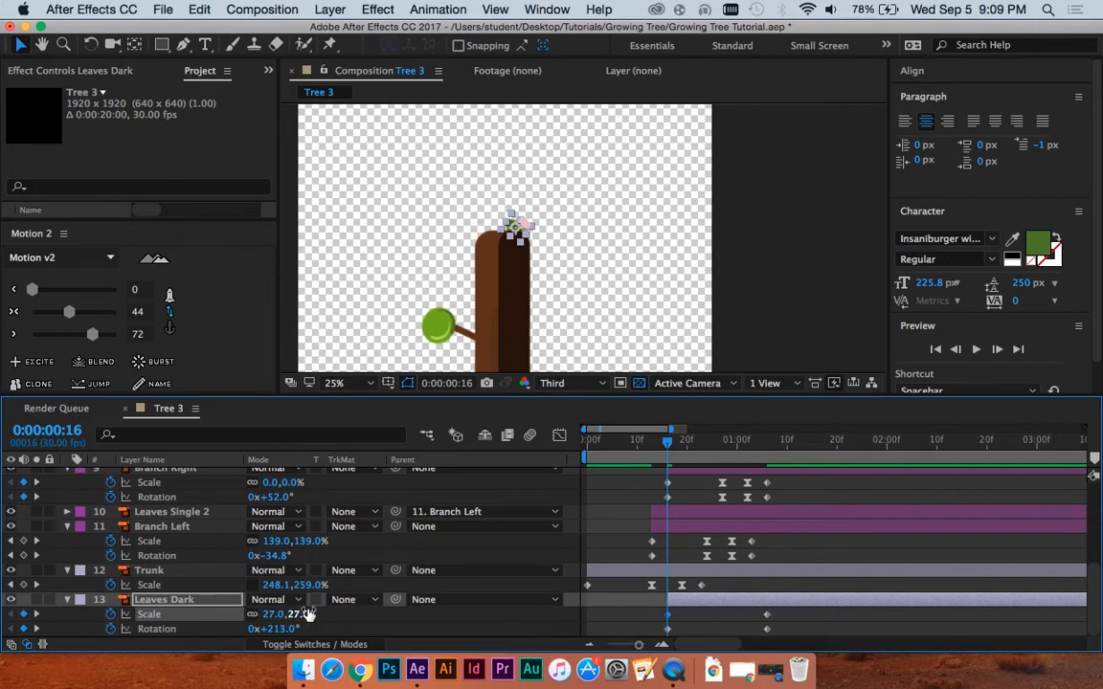
pyautogui.scroll(6, 660, 531)
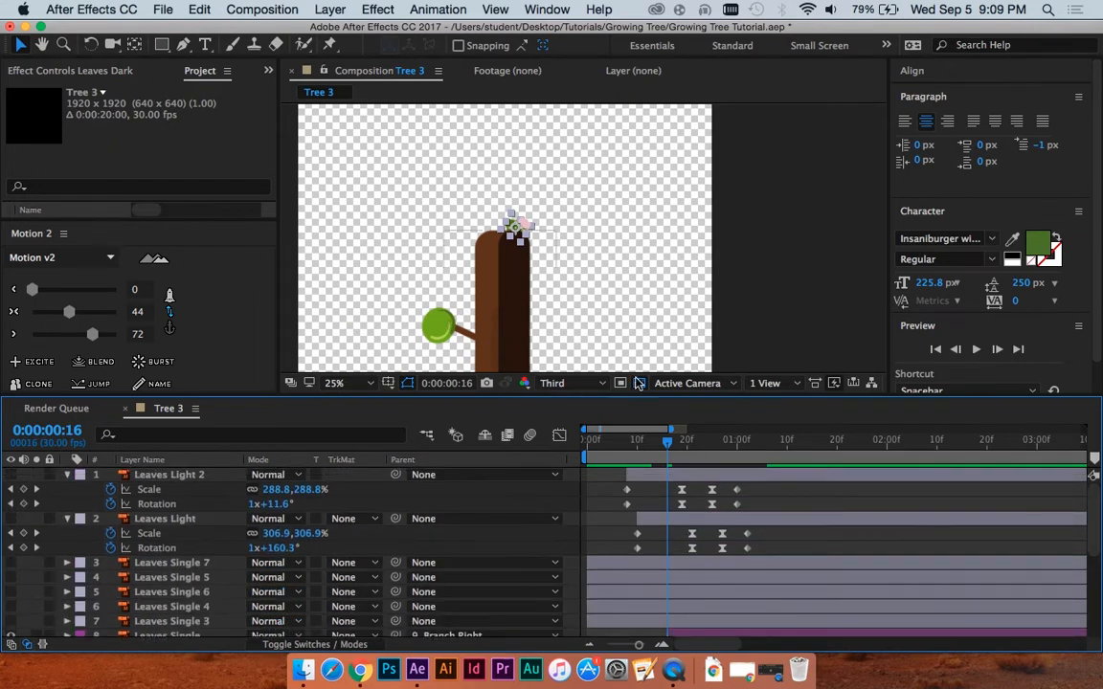
pyautogui.scroll(-6, 612, 555)
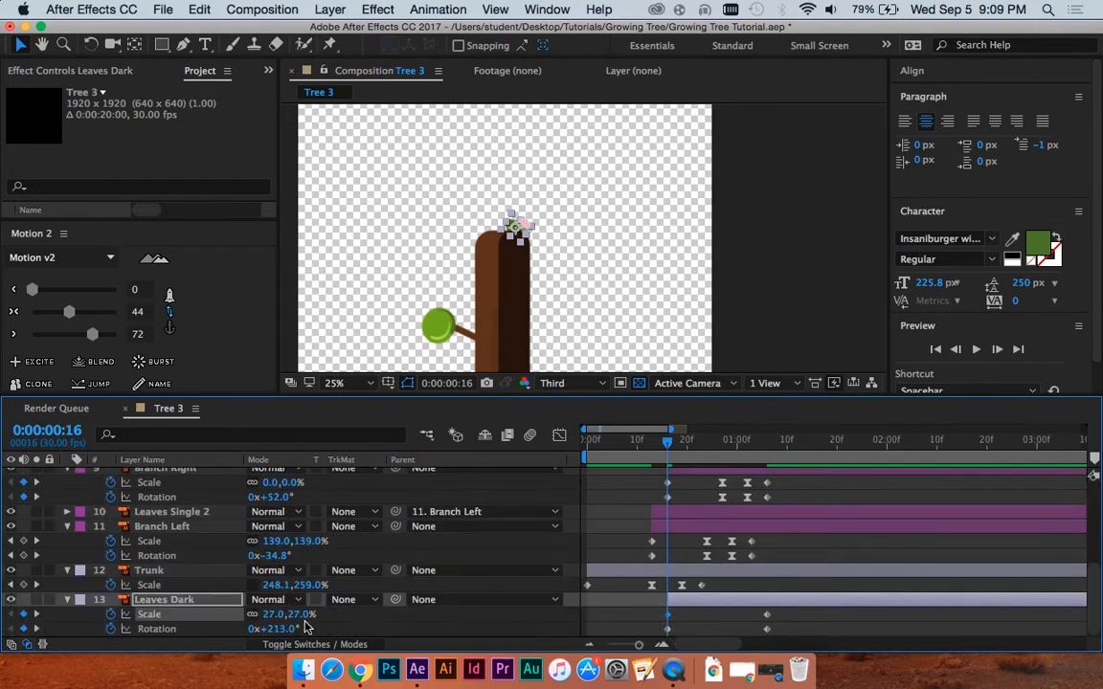
pyautogui.scroll(6, 770, 555)
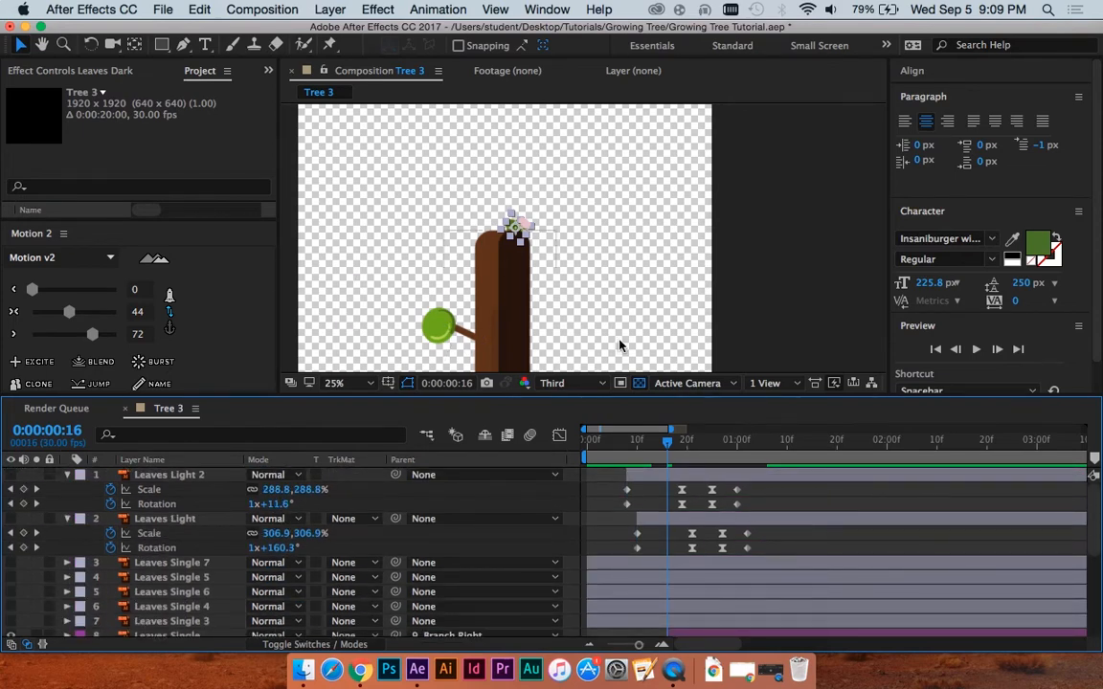
pyautogui.scroll(-6, 732, 551)
pyautogui.scroll(6, 732, 550)
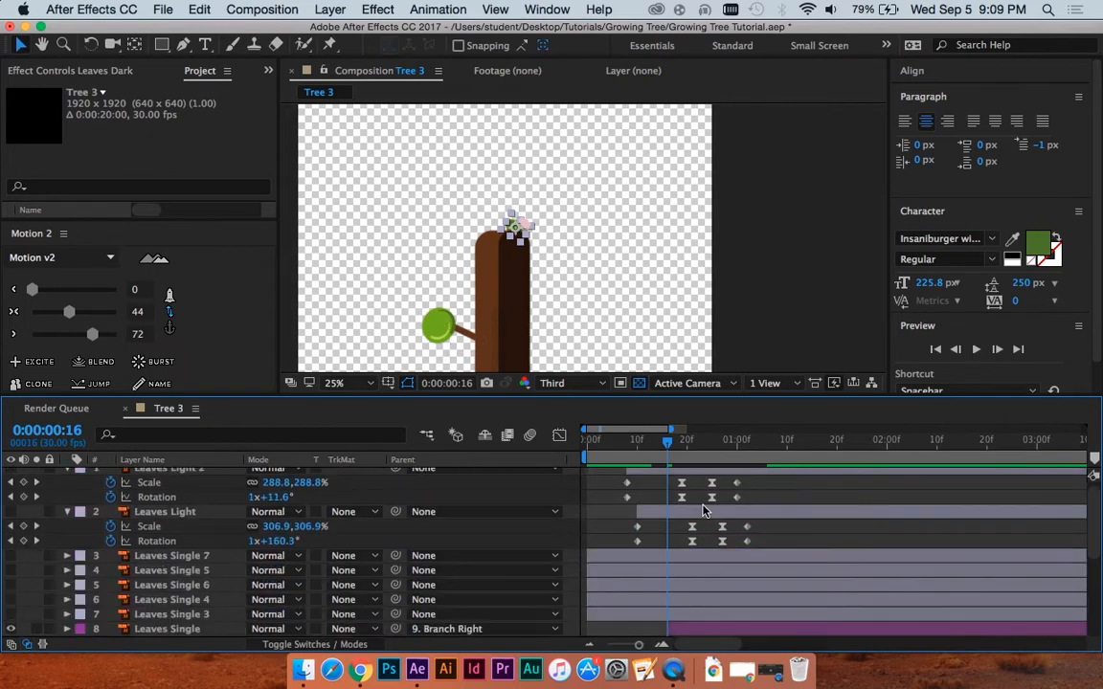
pyautogui.scroll(-6, 690, 531)
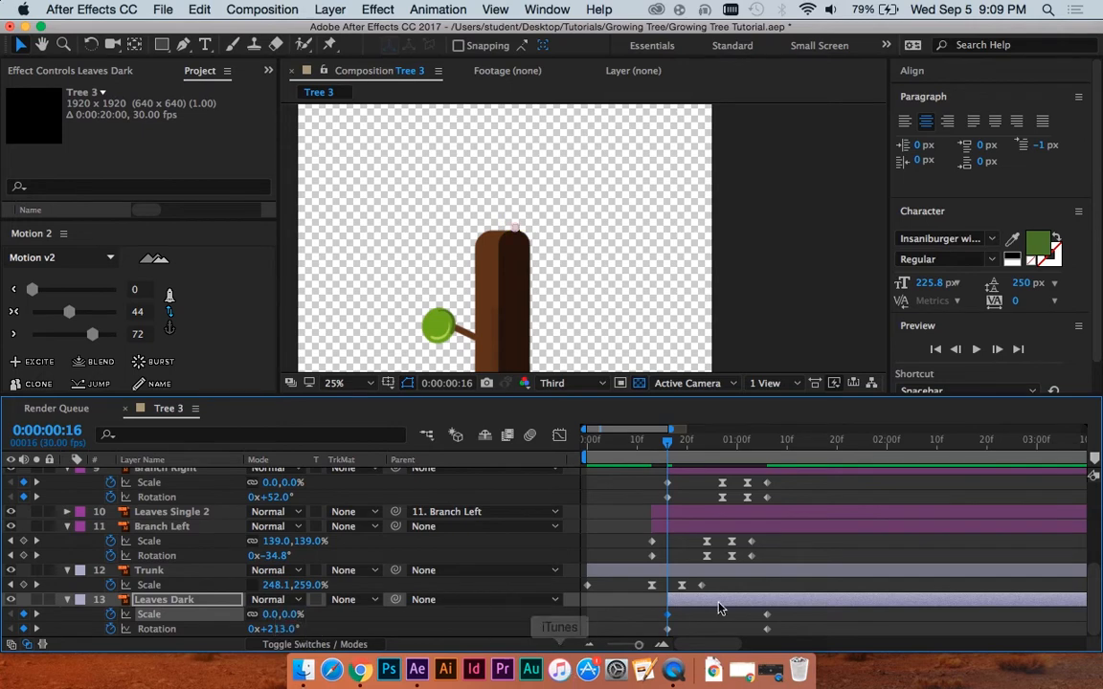
# Step: Preview the growth and copy the final Scale and Rotation keyframes of Leaves Dark to 0:00:00:27
pyautogui.press('space')
pyautogui.moveTo(701, 441)
pyautogui.mouseDown()
pyautogui.moveTo(766, 446)
pyautogui.moveTo(703, 444)
pyautogui.moveTo(720, 448)
pyautogui.mouseUp()
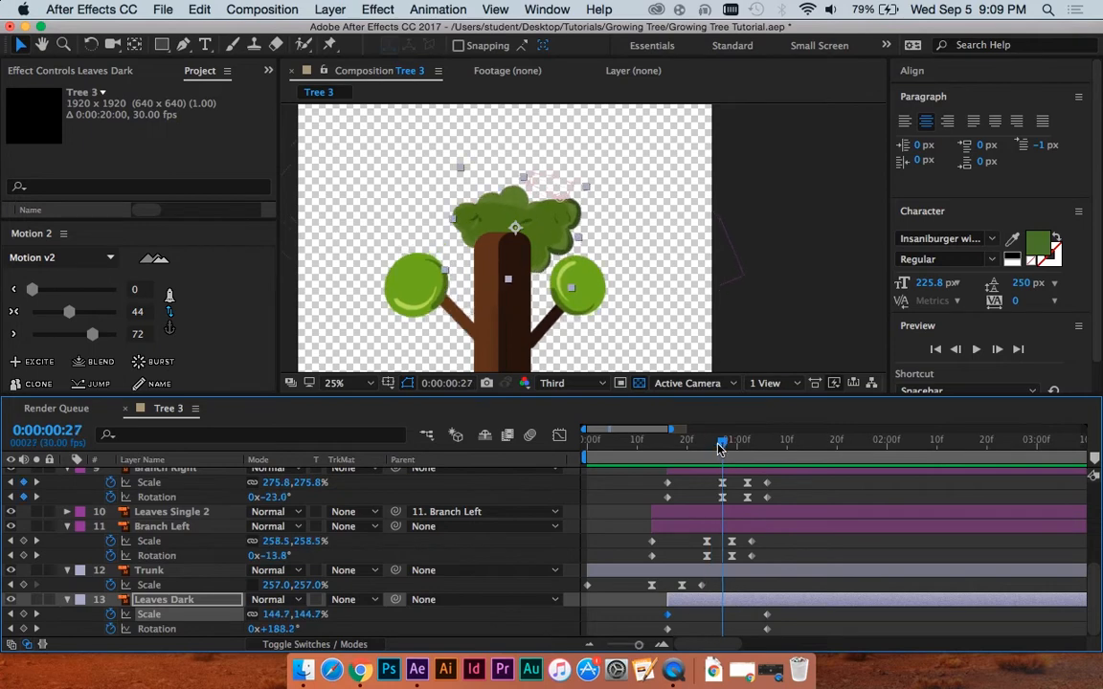
pyautogui.press('super+v')
pyautogui.click(767, 628)
pyautogui.press('super+c')
pyautogui.press('super+v')
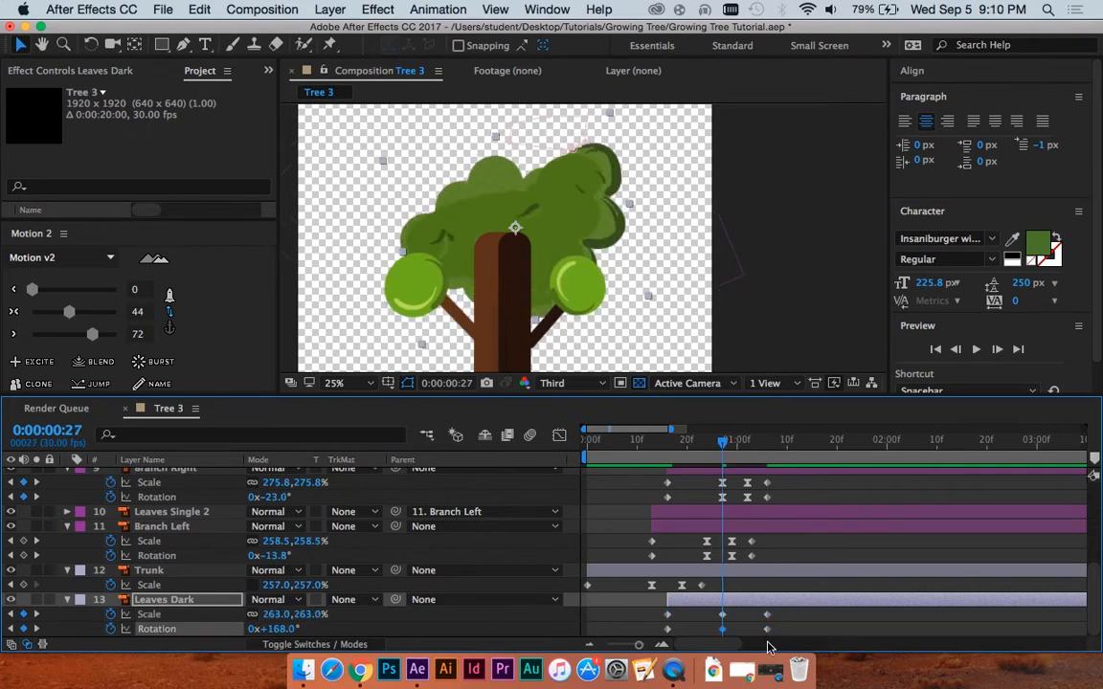
# Step: Copy the final Scale and Rotation keyframes of Leaves Dark to 0:00:01:01
pyautogui.moveTo(726, 442); pyautogui.dragTo(748, 443)
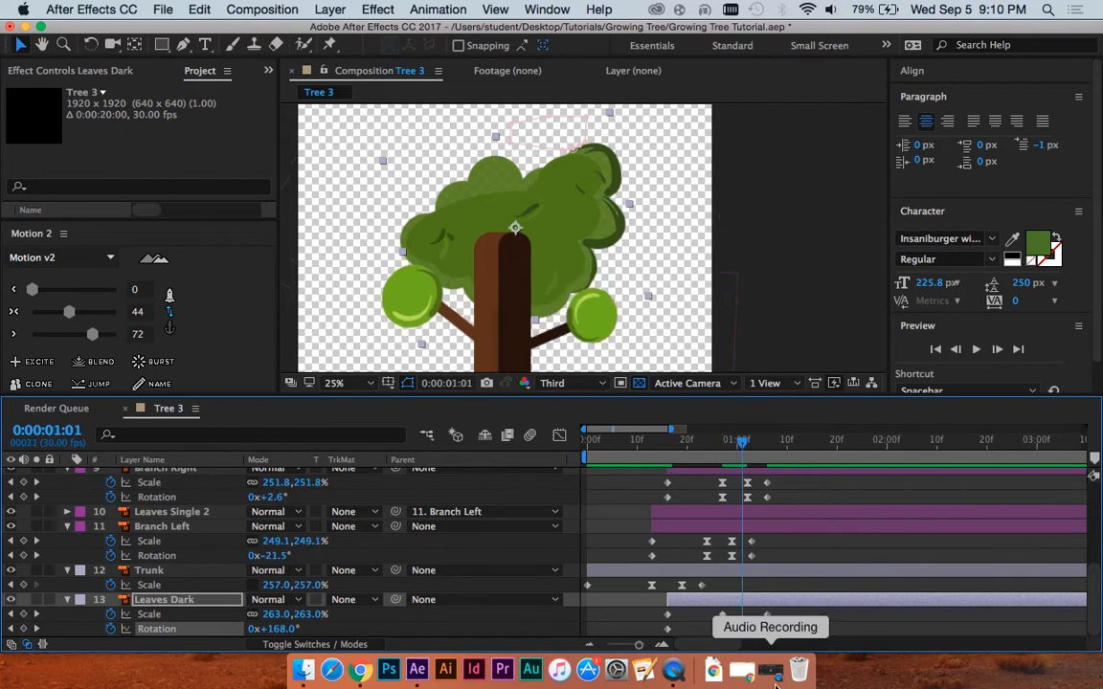
pyautogui.click(766, 615)
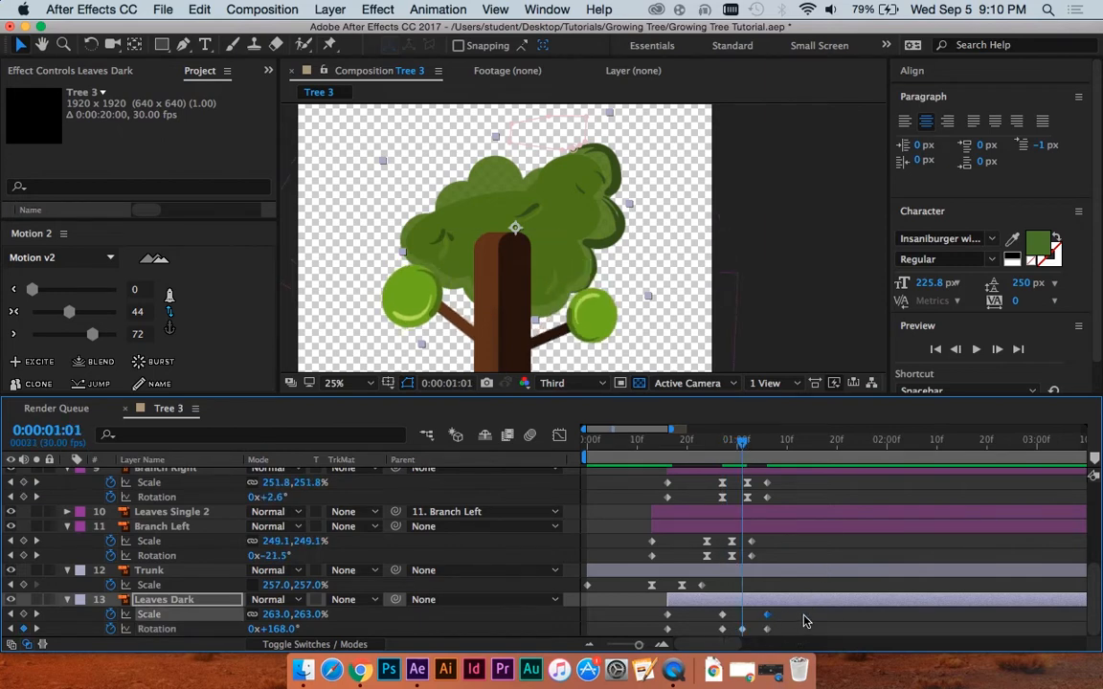
pyautogui.press('super+v')
# Step: Scrub between 0:00:00:24 and 0:00:00:27 to examine how the dark foliage grows
pyautogui.moveTo(728, 435); pyautogui.dragTo(721, 438)
pyautogui.moveTo(706, 450)
pyautogui.mouseDown()
pyautogui.moveTo(654, 443)
pyautogui.moveTo(717, 440)
pyautogui.mouseUp()
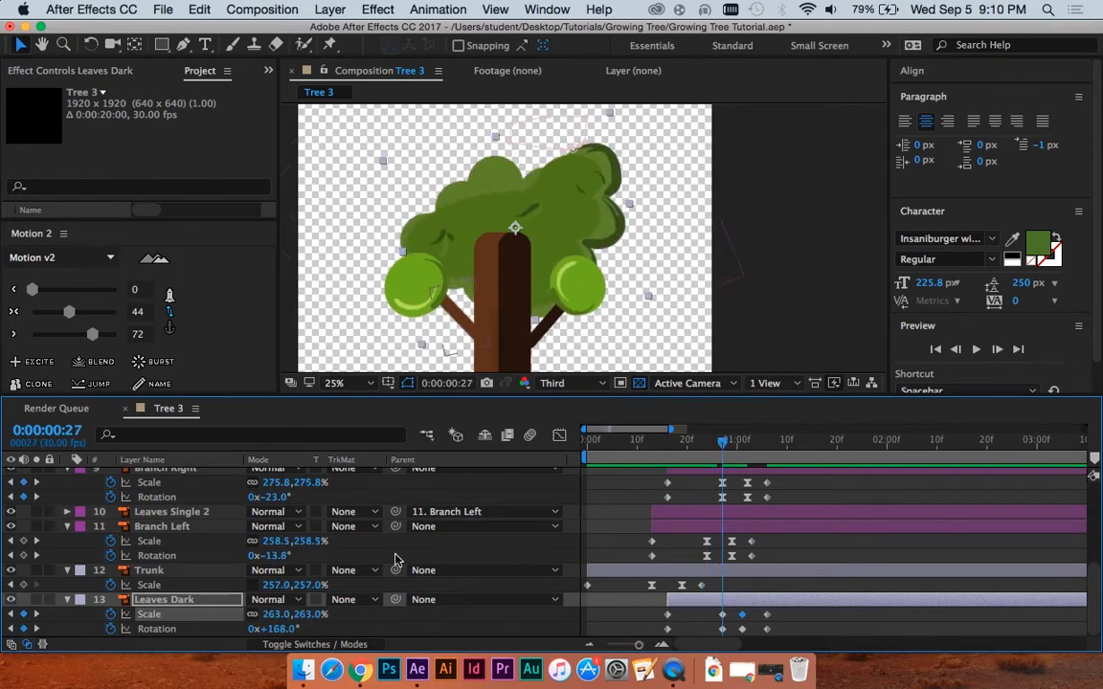
pyautogui.click(703, 446)
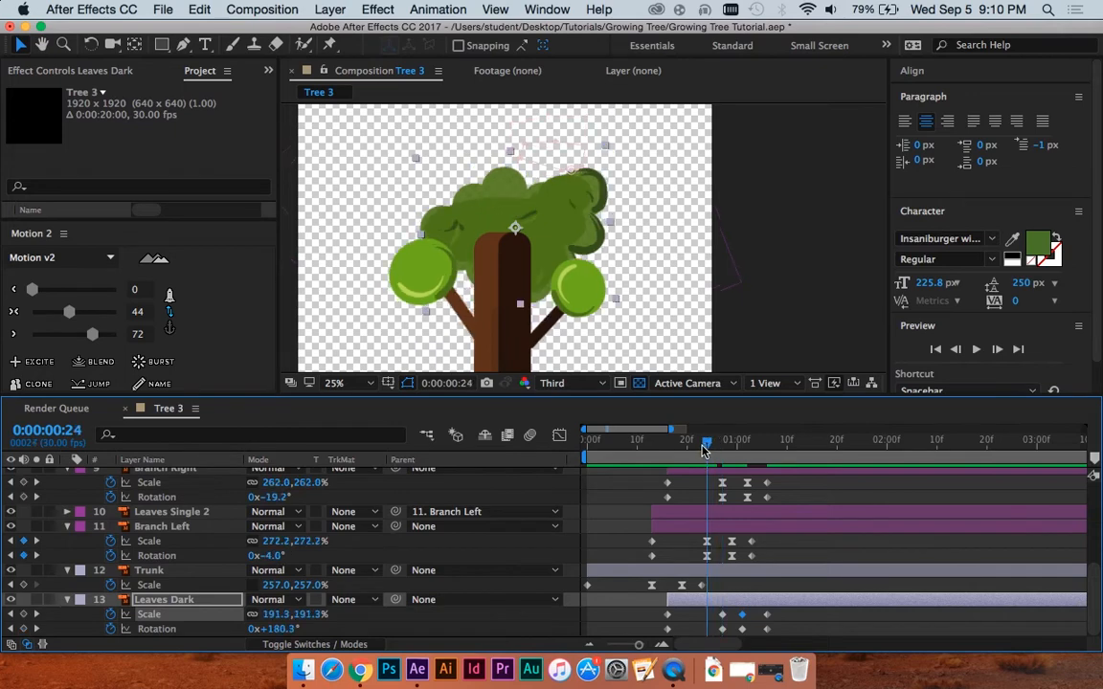
# Step: Set the Rotation of Leaves Dark to 152.4° at 0:00:00:27 and 172° at 0:00:01:01
pyautogui.moveTo(704, 450); pyautogui.dragTo(721, 447)
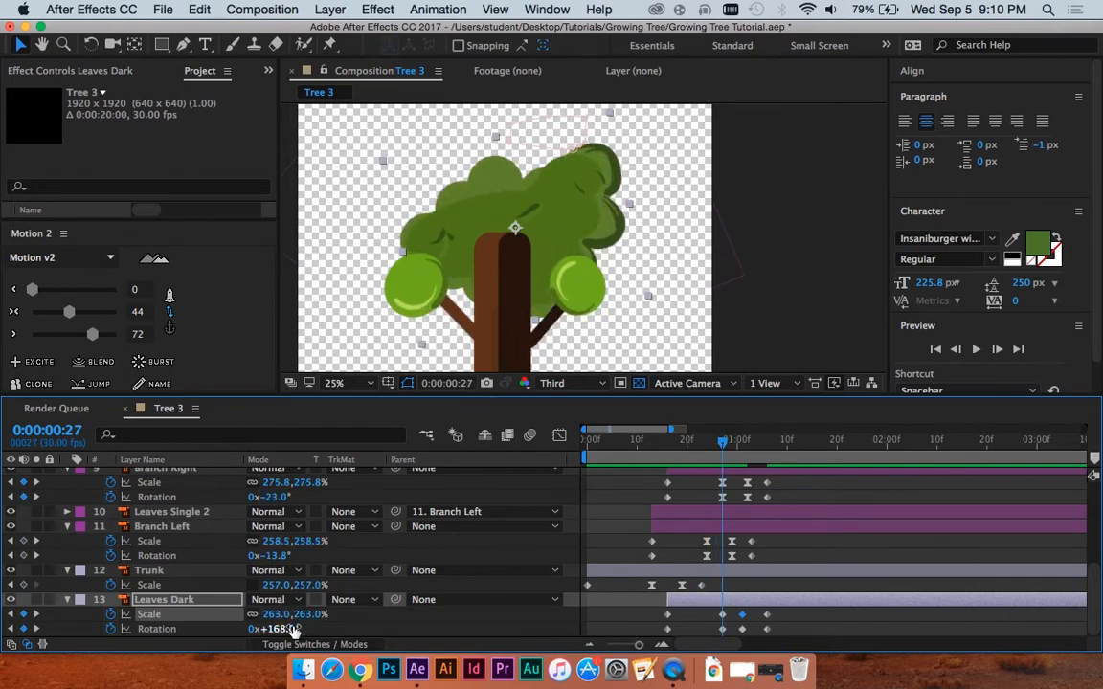
pyautogui.moveTo(292, 629)
pyautogui.mouseDown()
pyautogui.moveTo(276, 630)
pyautogui.moveTo(289, 631)
pyautogui.mouseUp()
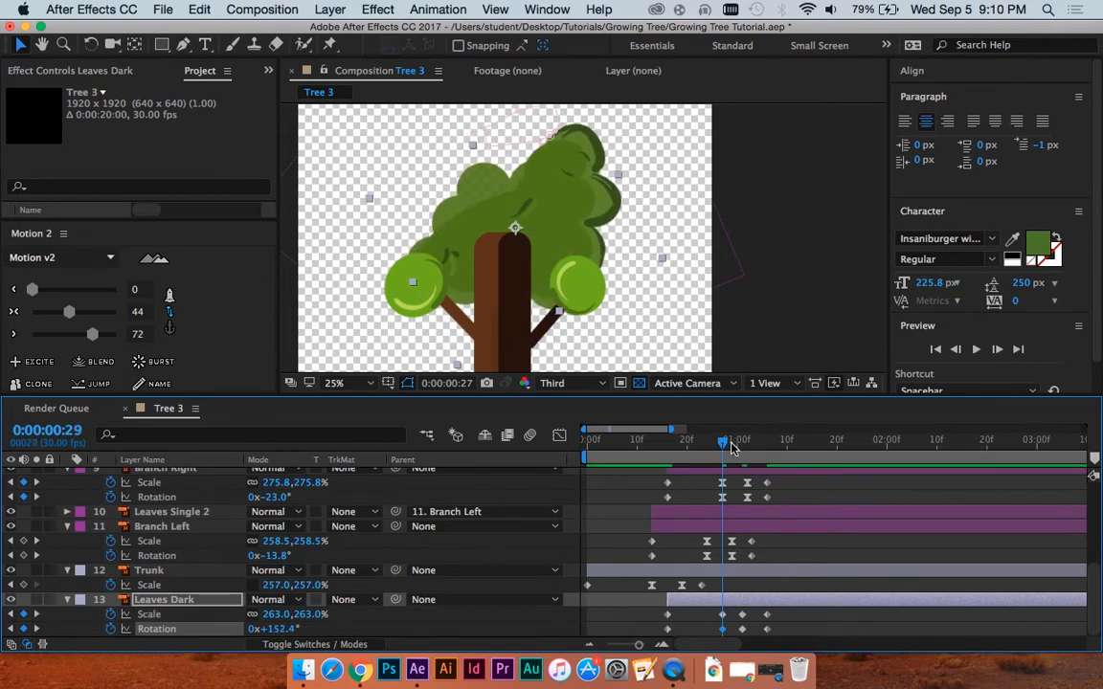
pyautogui.moveTo(730, 447); pyautogui.dragTo(742, 445)
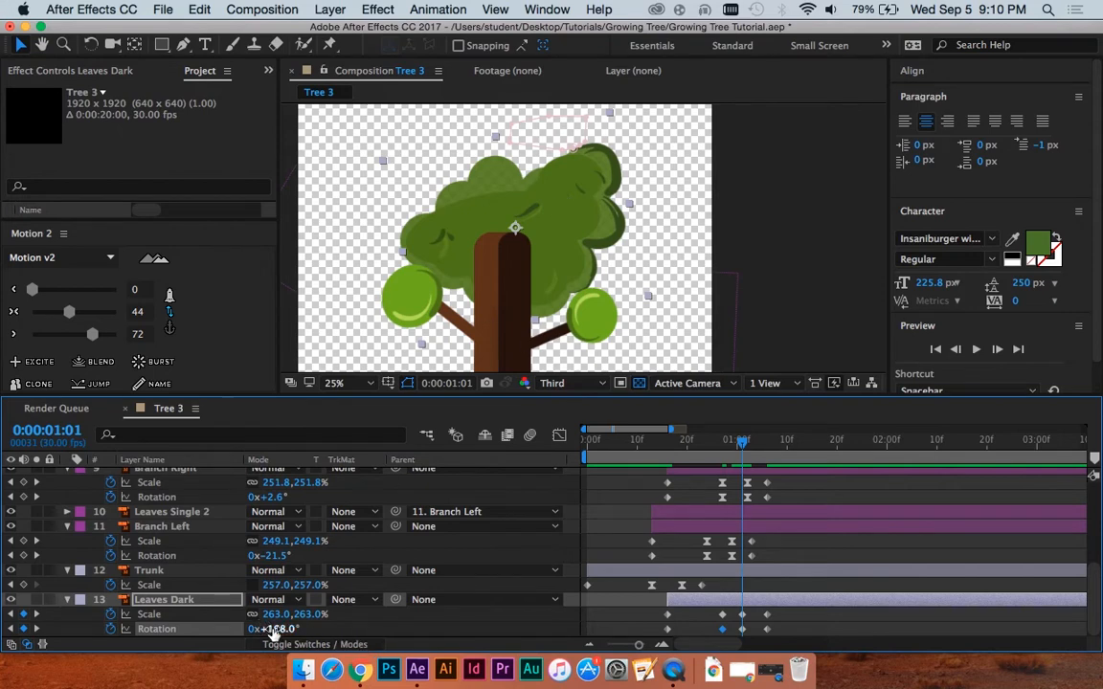
pyautogui.moveTo(273, 632); pyautogui.dragTo(344, 667)
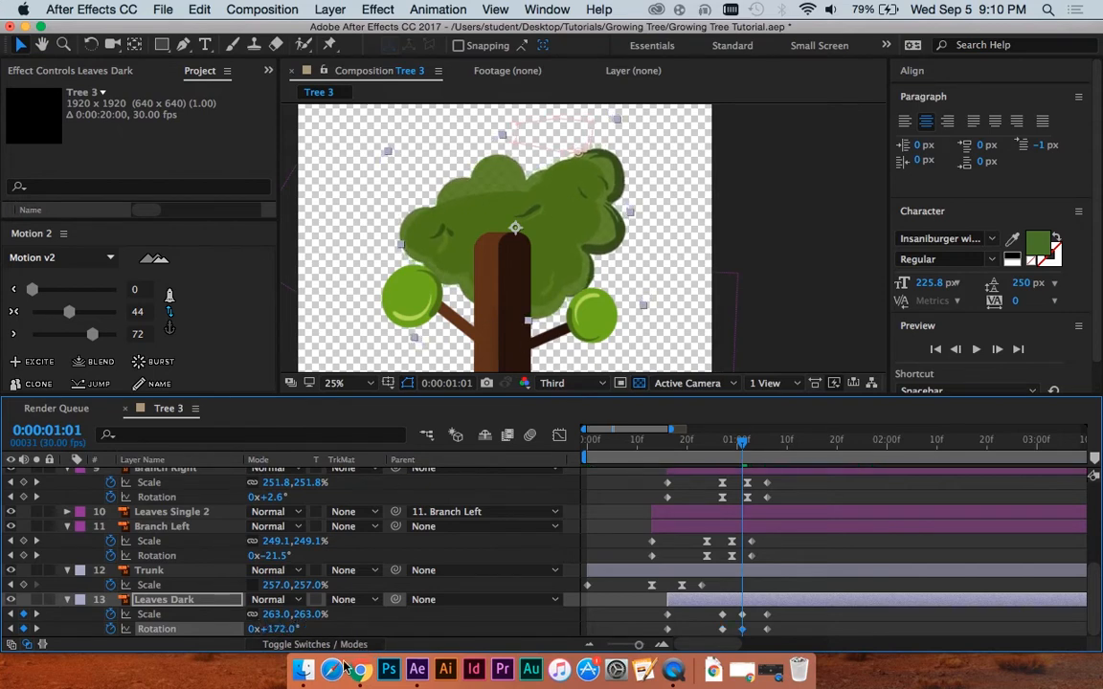
# Step: Increase the Scale of Leaves Dark at 0:00:00:27, set it to 254.8% at 0:00:01:01, and preview the growth
pyautogui.moveTo(739, 445); pyautogui.dragTo(722, 442)
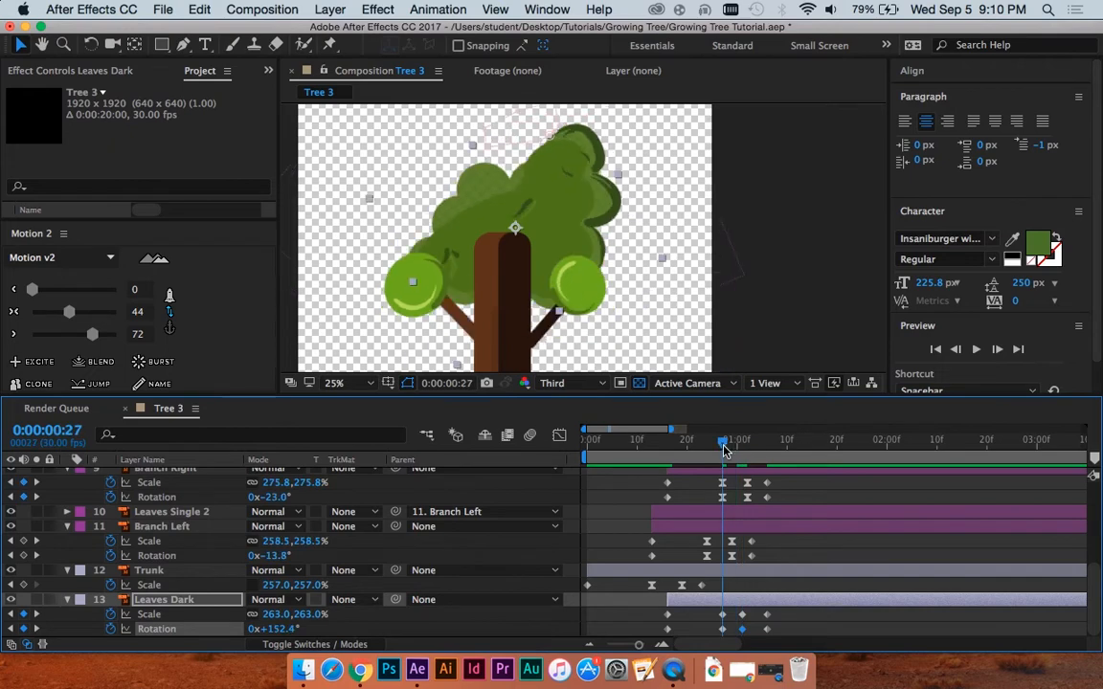
pyautogui.moveTo(314, 619); pyautogui.dragTo(326, 619)
pyautogui.moveTo(729, 445); pyautogui.dragTo(722, 442)
pyautogui.moveTo(302, 622); pyautogui.dragTo(319, 621)
pyautogui.moveTo(724, 447); pyautogui.dragTo(747, 448)
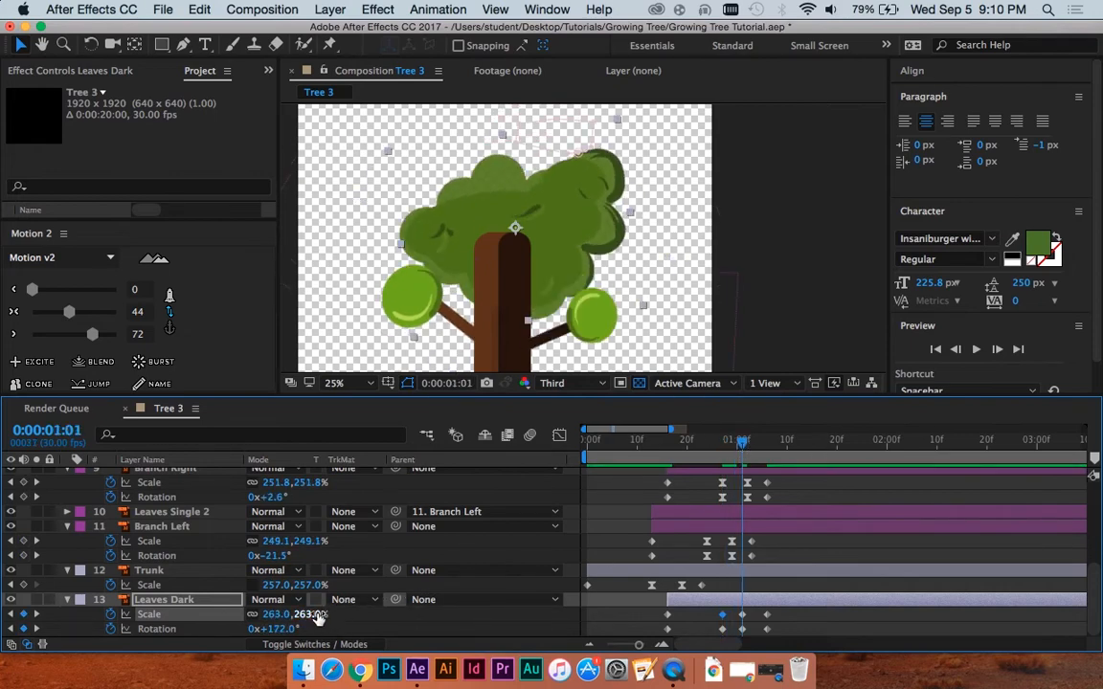
pyautogui.moveTo(319, 621); pyautogui.dragTo(258, 625)
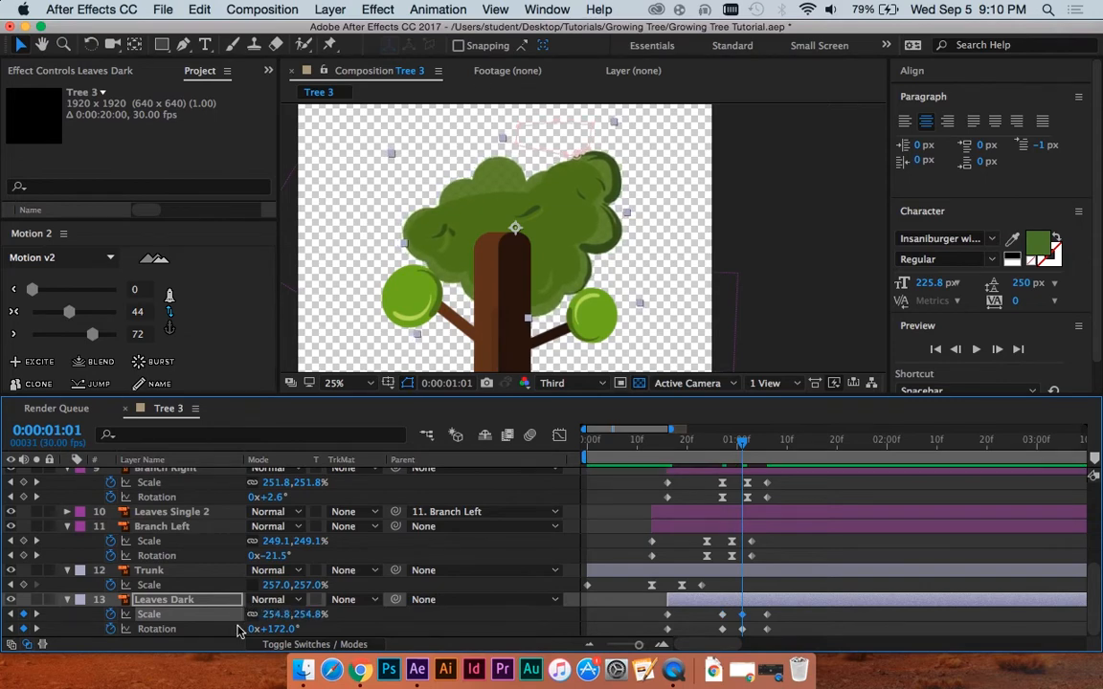
pyautogui.moveTo(747, 438); pyautogui.dragTo(657, 444)
pyautogui.press('space')
pyautogui.press('space')
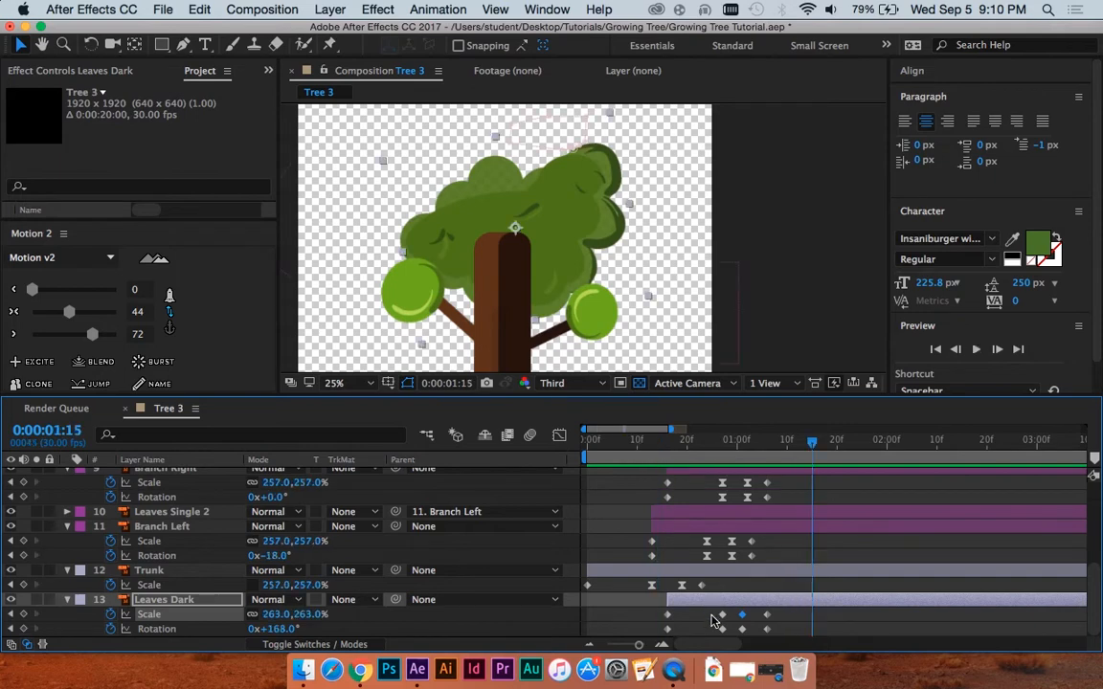
# Step: Ease the Leaves Dark keyframes in Motion 2 with 71 at 0:00:00:27 and 36 at 0:00:01:01, and preview the motion
pyautogui.moveTo(707, 611); pyautogui.dragTo(726, 635)
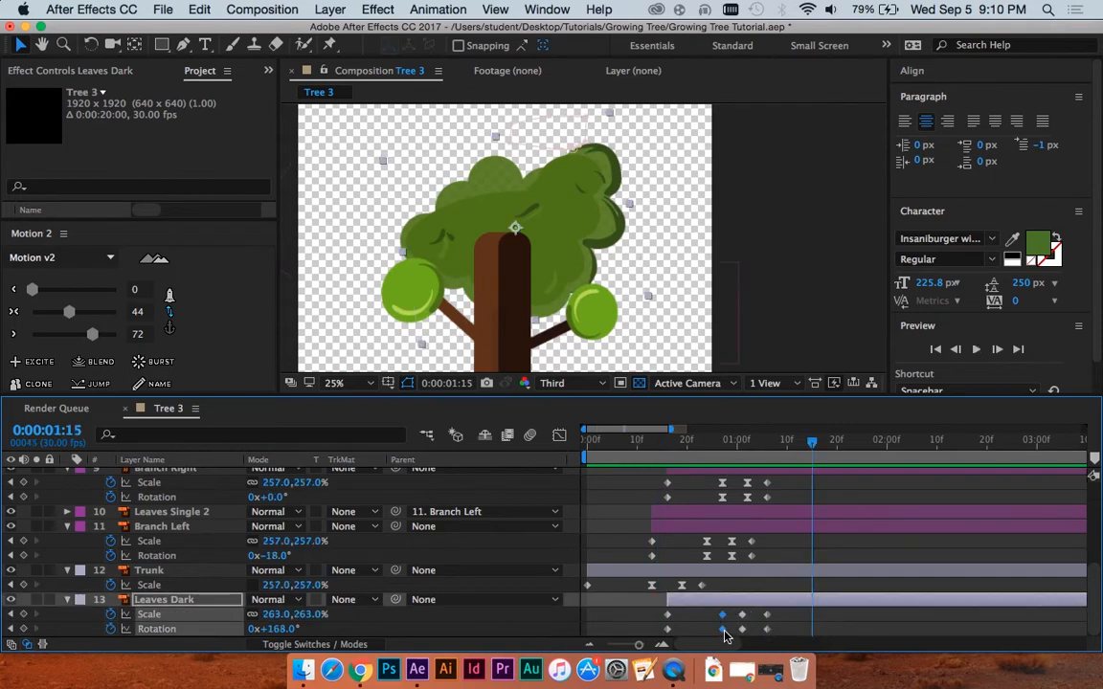
pyautogui.moveTo(68, 312); pyautogui.dragTo(95, 315)
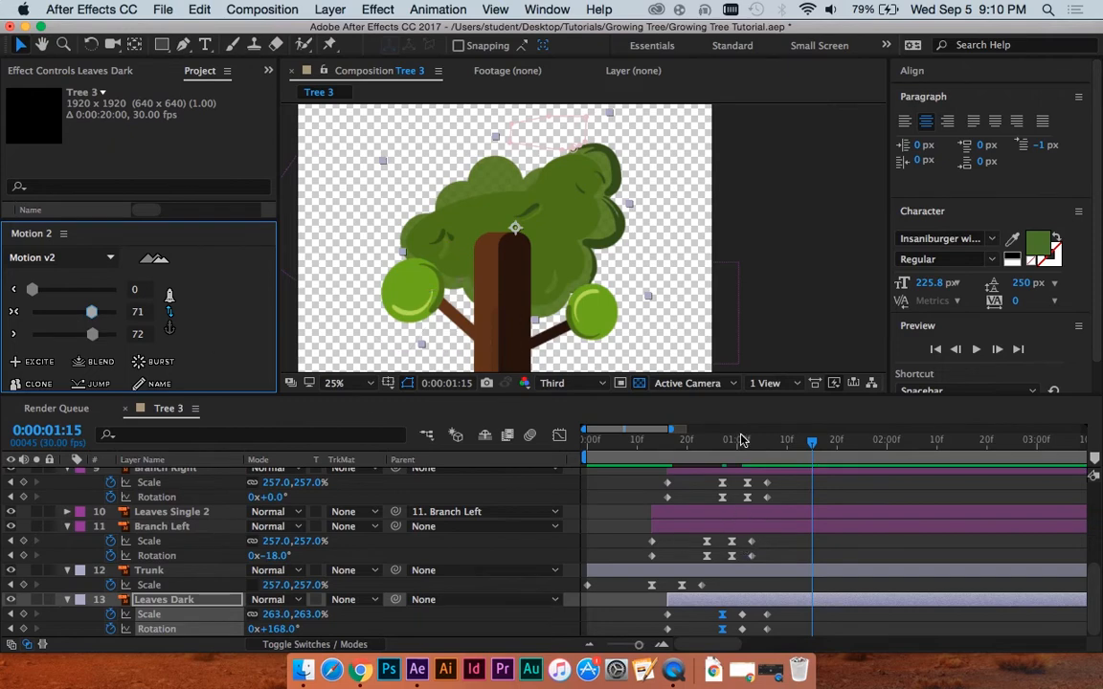
pyautogui.moveTo(740, 441); pyautogui.dragTo(677, 442)
pyautogui.moveTo(749, 610); pyautogui.dragTo(740, 635)
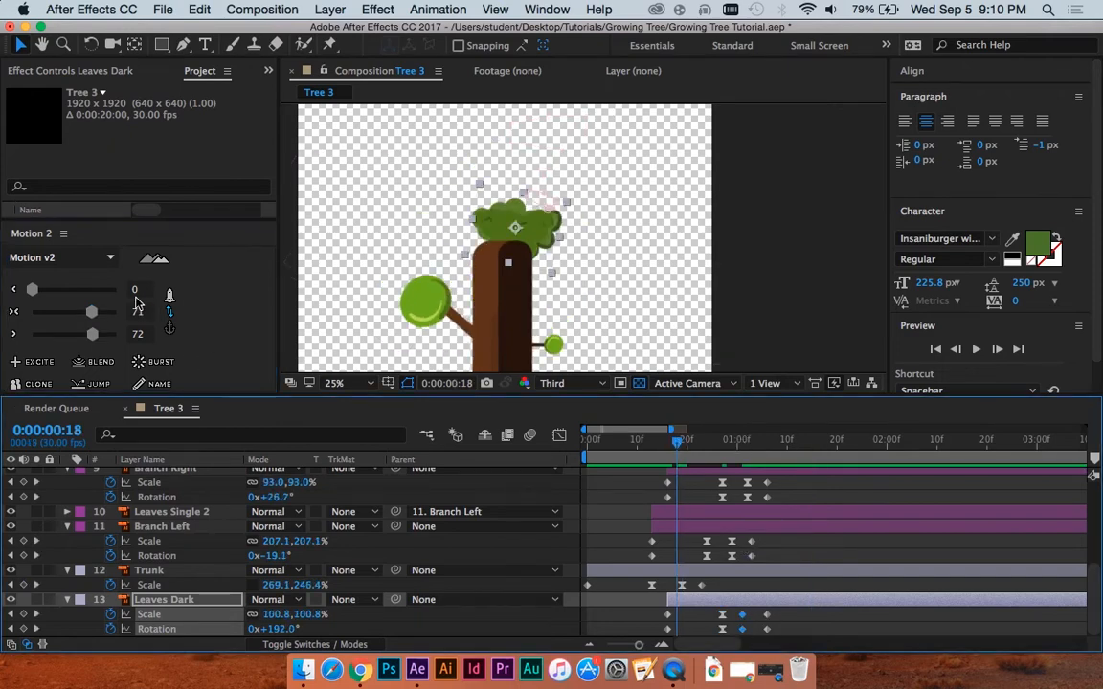
pyautogui.moveTo(91, 312); pyautogui.dragTo(69, 314)
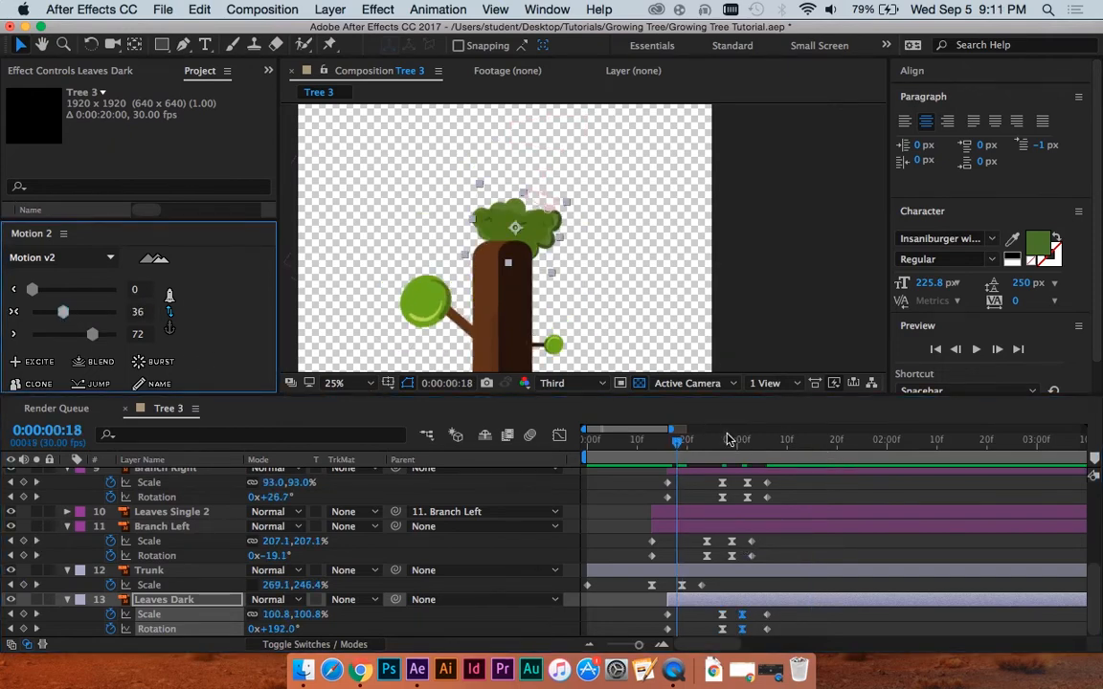
pyautogui.press('space')
pyautogui.press('space')
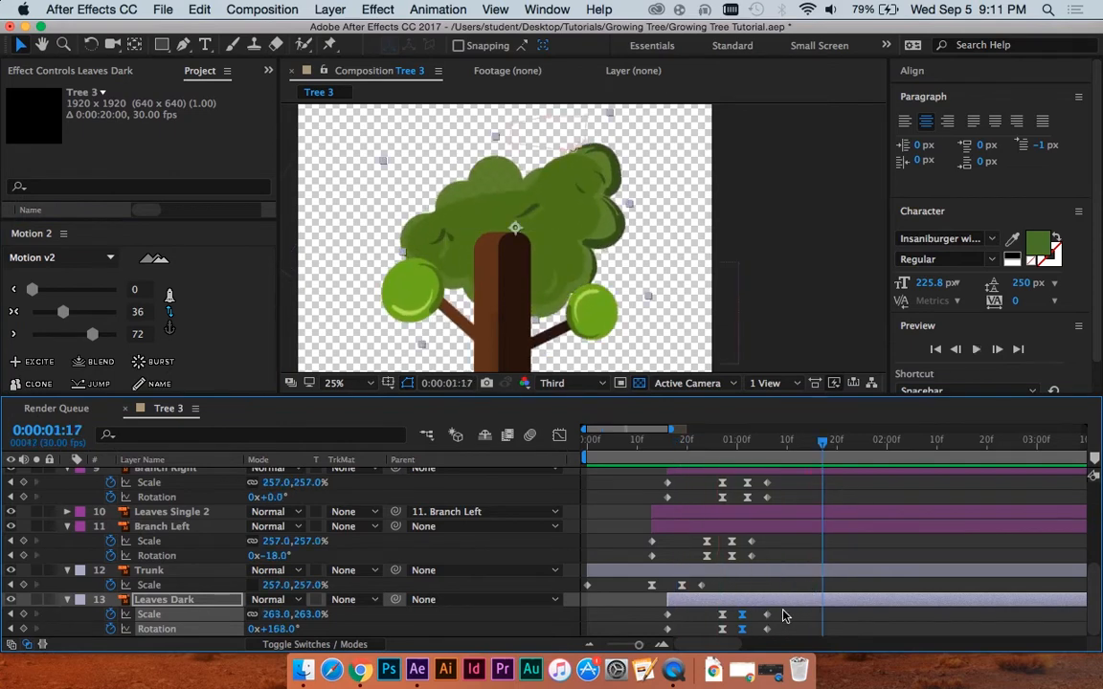
# Step: Move the last two Scale and Rotation keyframe pairs of Leaves Dark two frames later and preview the timing
pyautogui.moveTo(787, 608); pyautogui.dragTo(750, 629)
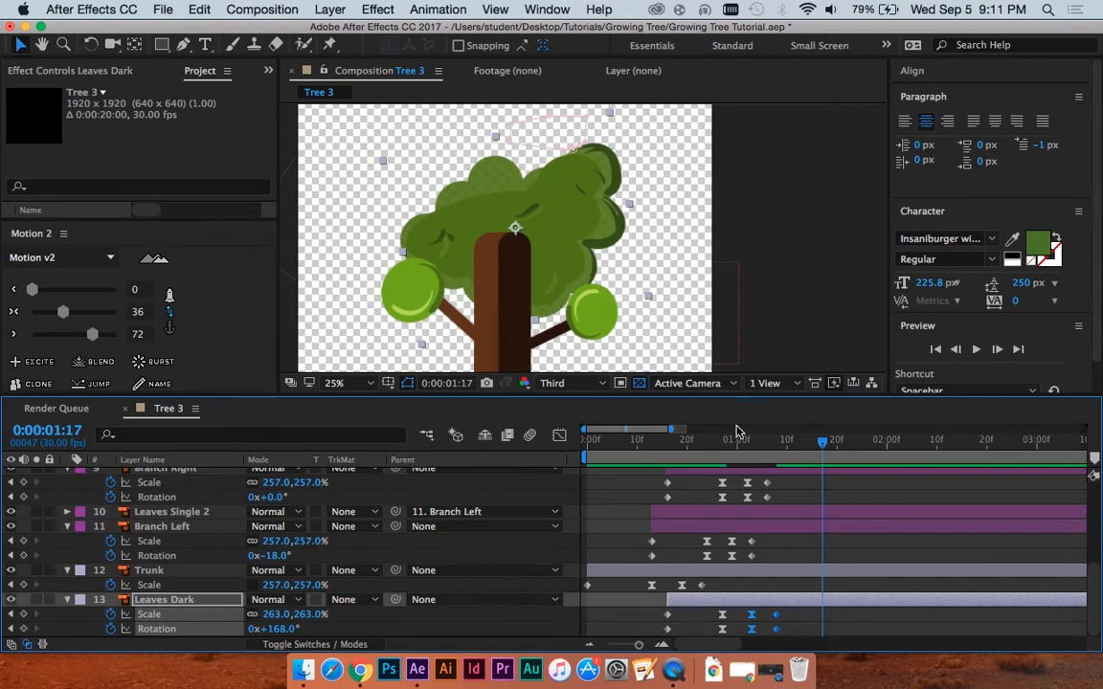
pyautogui.click(661, 440)
pyautogui.press('space')
pyautogui.press('space')
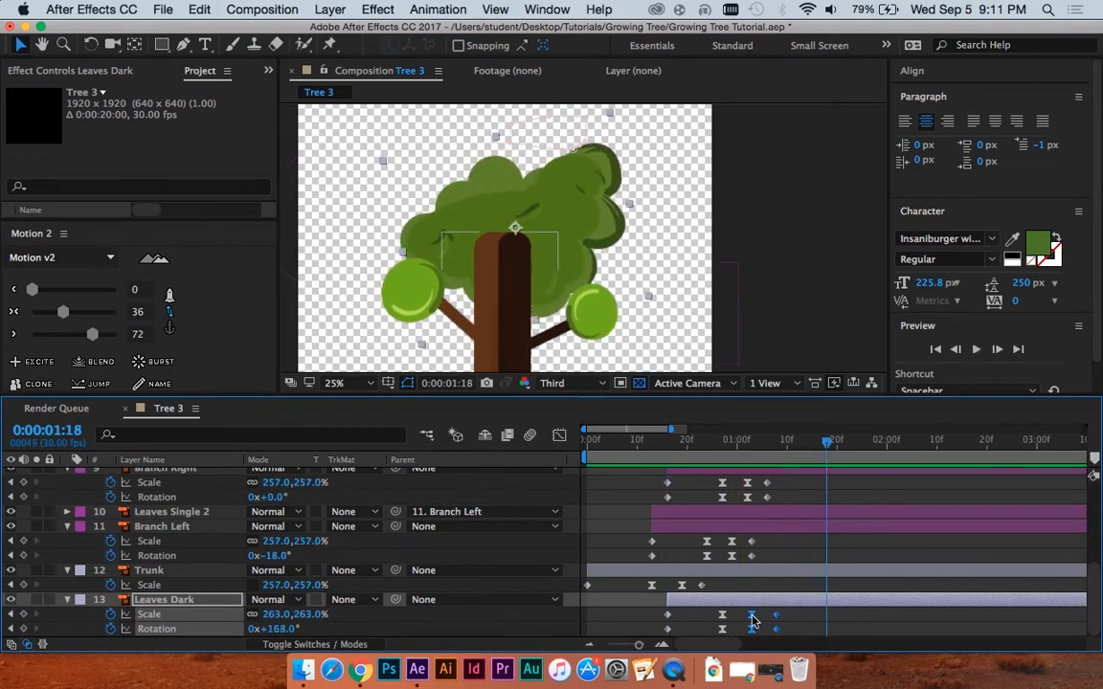
pyautogui.moveTo(691, 445); pyautogui.dragTo(669, 456)
pyautogui.press('space')
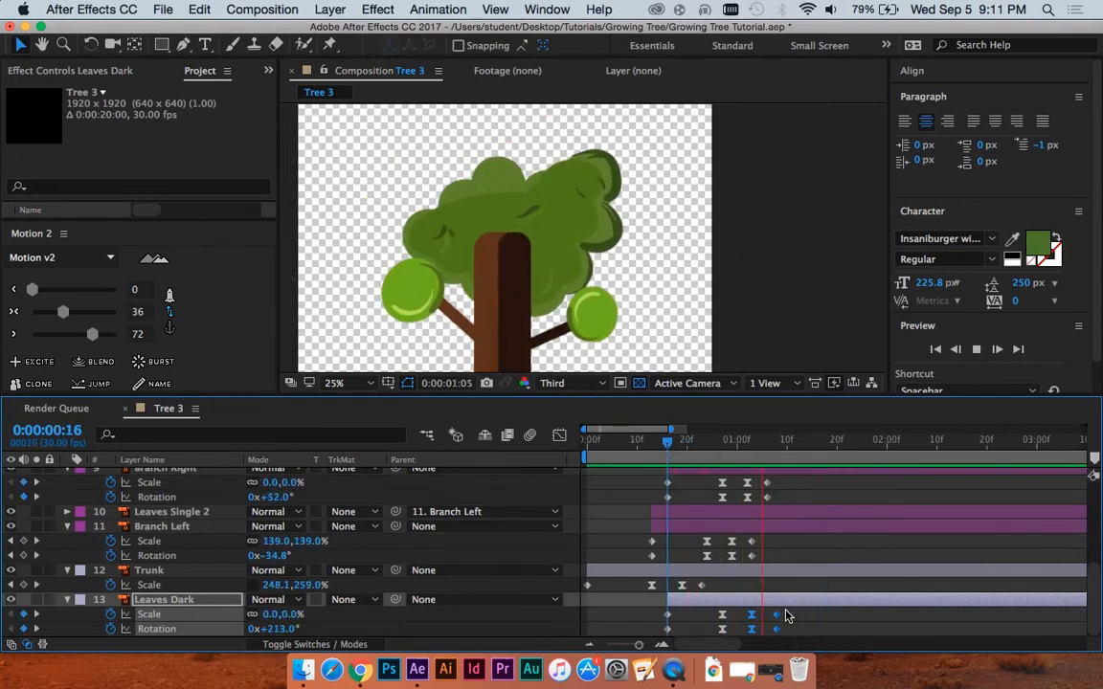
pyautogui.press('space')
# Step: Move the last three Scale and Rotation keyframe pairs of Leaves Dark one frame later and preview the growth
pyautogui.moveTo(725, 625); pyautogui.dragTo(727, 621)
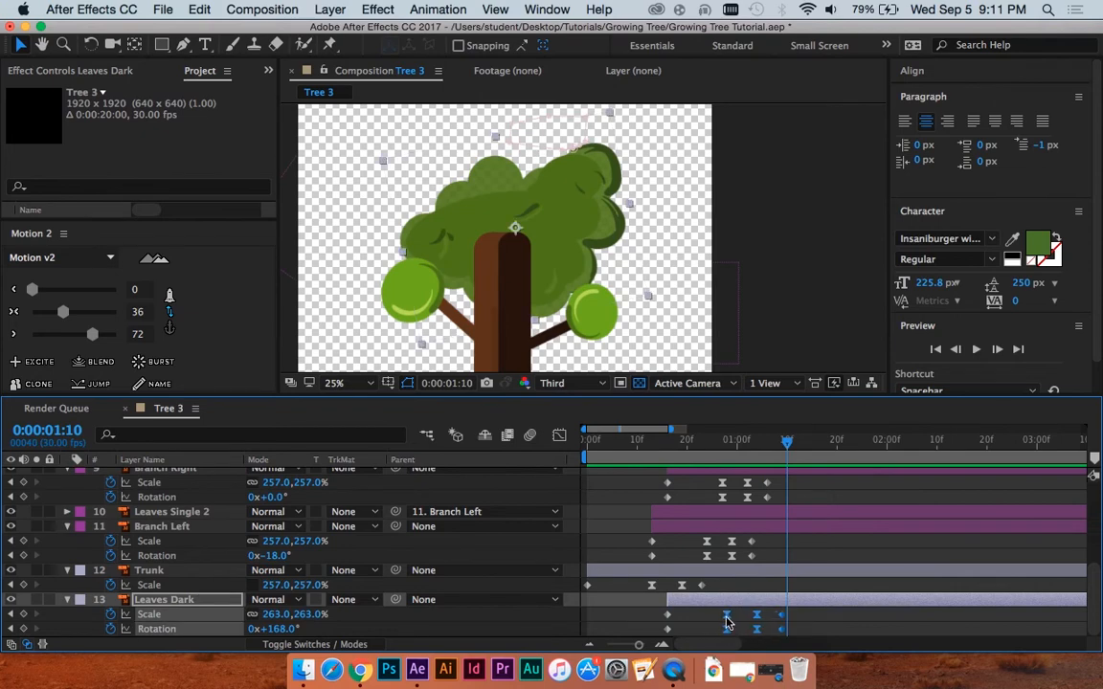
pyautogui.moveTo(785, 440); pyautogui.dragTo(656, 442)
pyautogui.press('space')
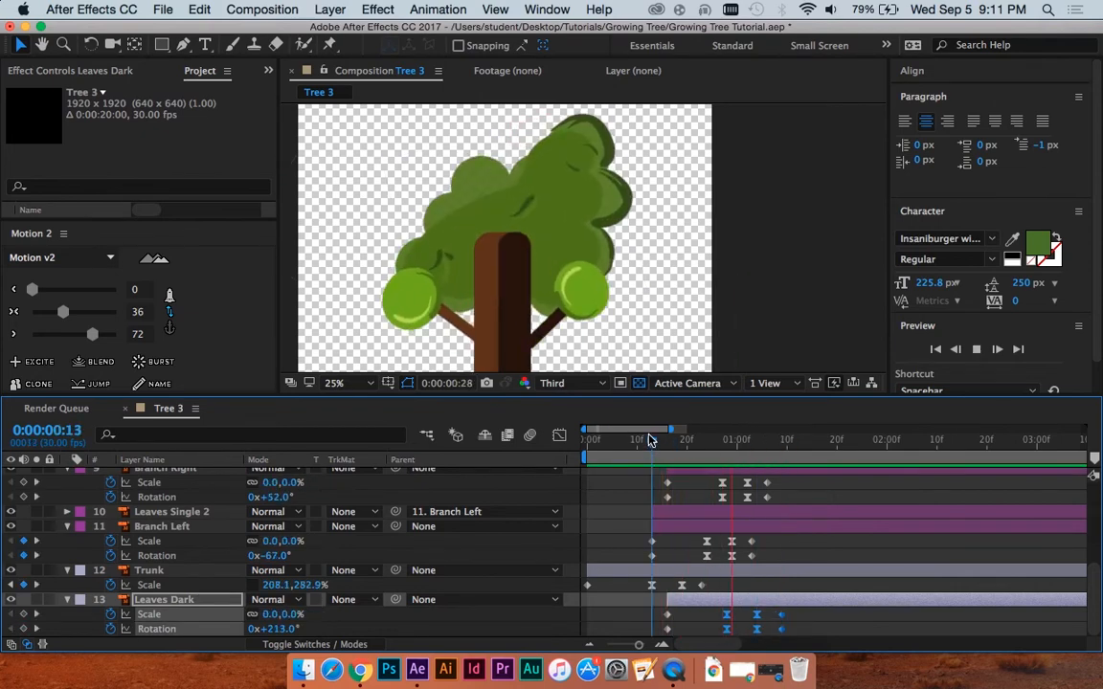
# Step: Show Leaves Light 2 and Leaves Light temporarily, preview the whole tree from the start, and hide both layers again
pyautogui.scroll(1, 775, 541)
pyautogui.scroll(5, 775, 541)
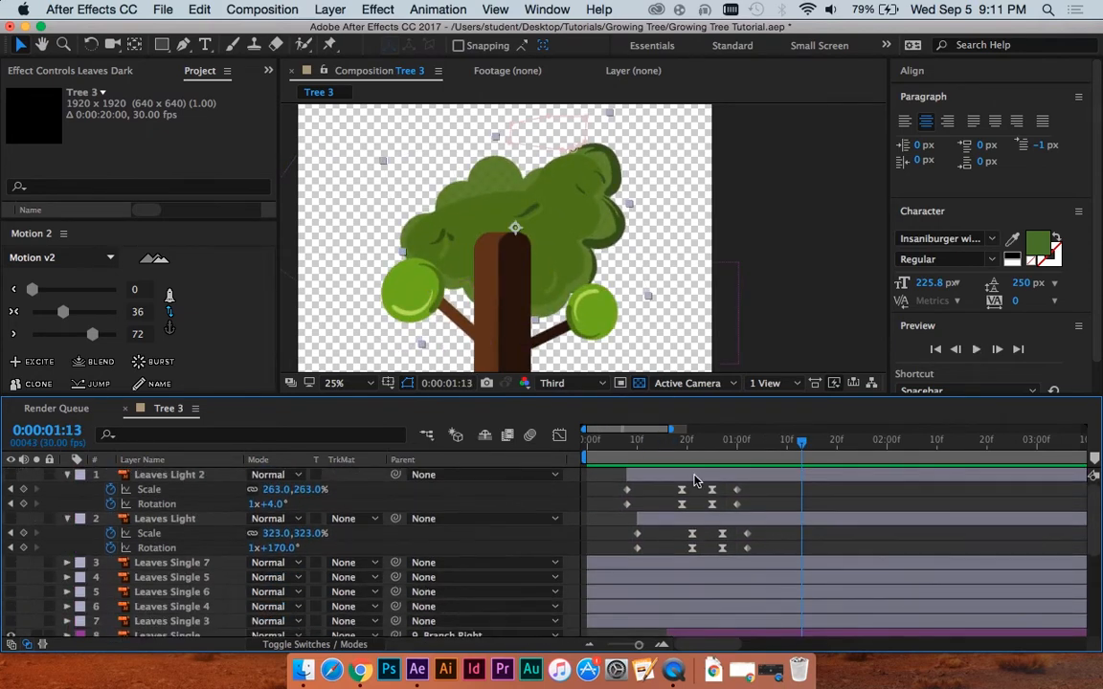
pyautogui.scroll(-5, 657, 504)
pyautogui.scroll(5, 658, 507)
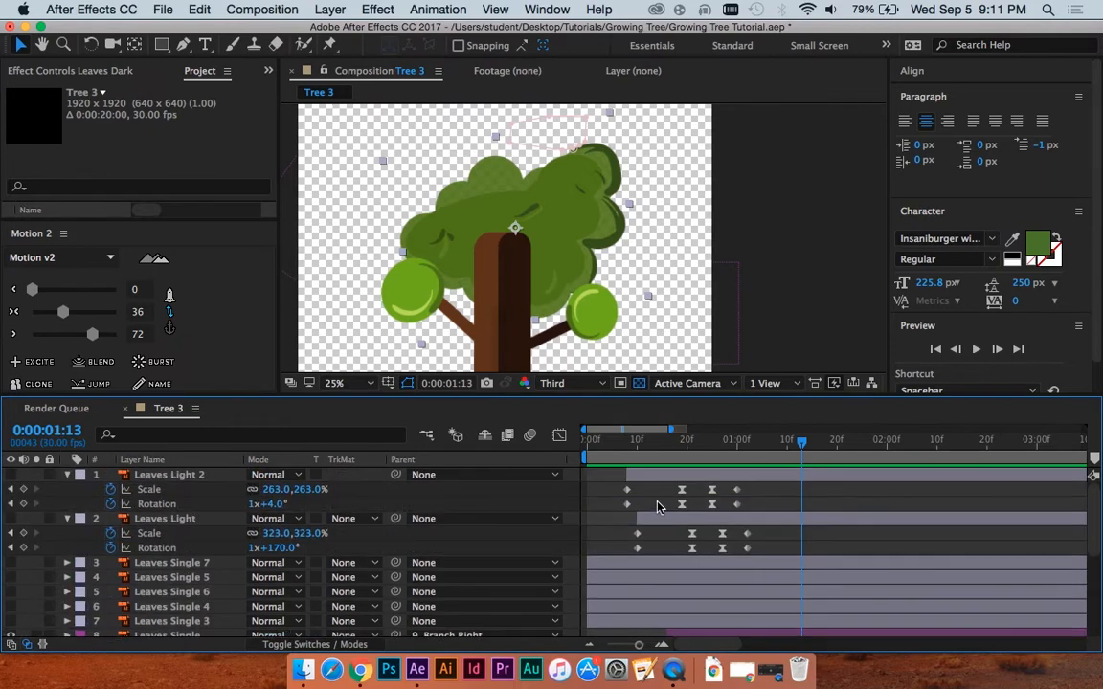
pyautogui.click(11, 474)
pyautogui.click(10, 518)
pyautogui.moveTo(751, 441); pyautogui.dragTo(587, 457)
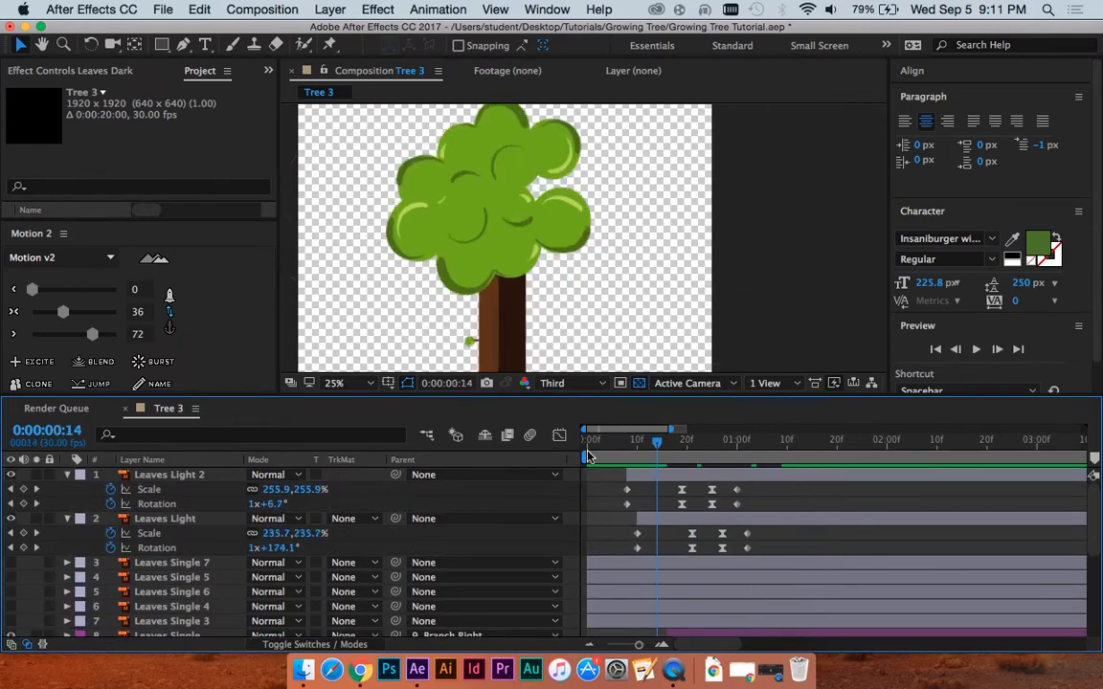
pyautogui.press('space')
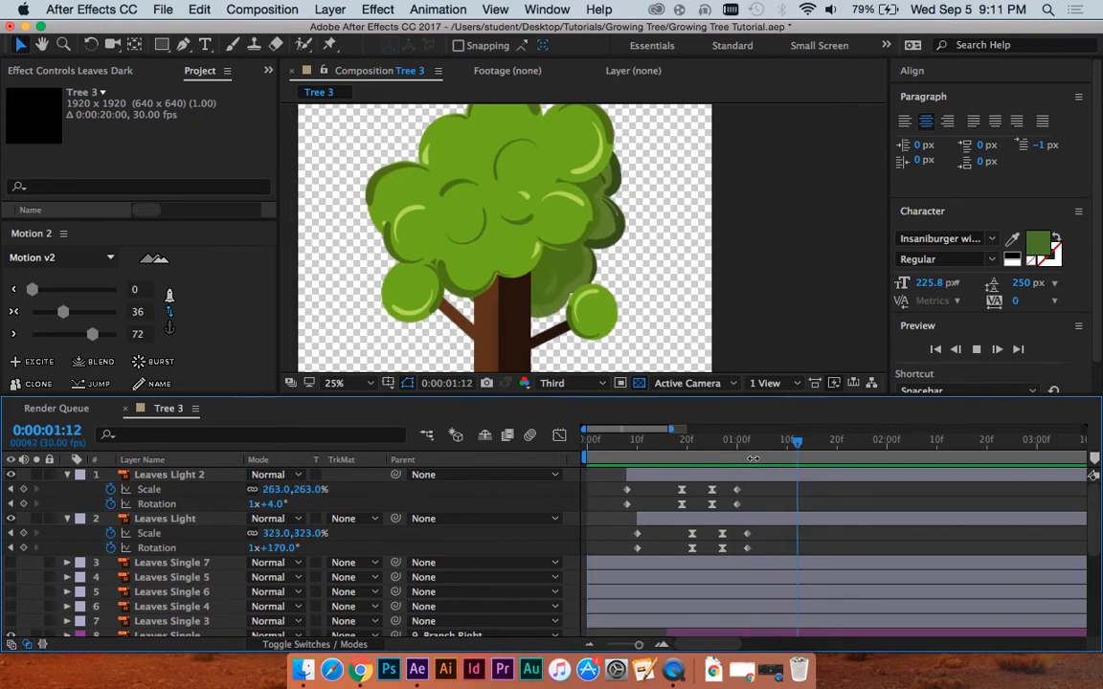
pyautogui.press('space')
pyautogui.click(10, 474)
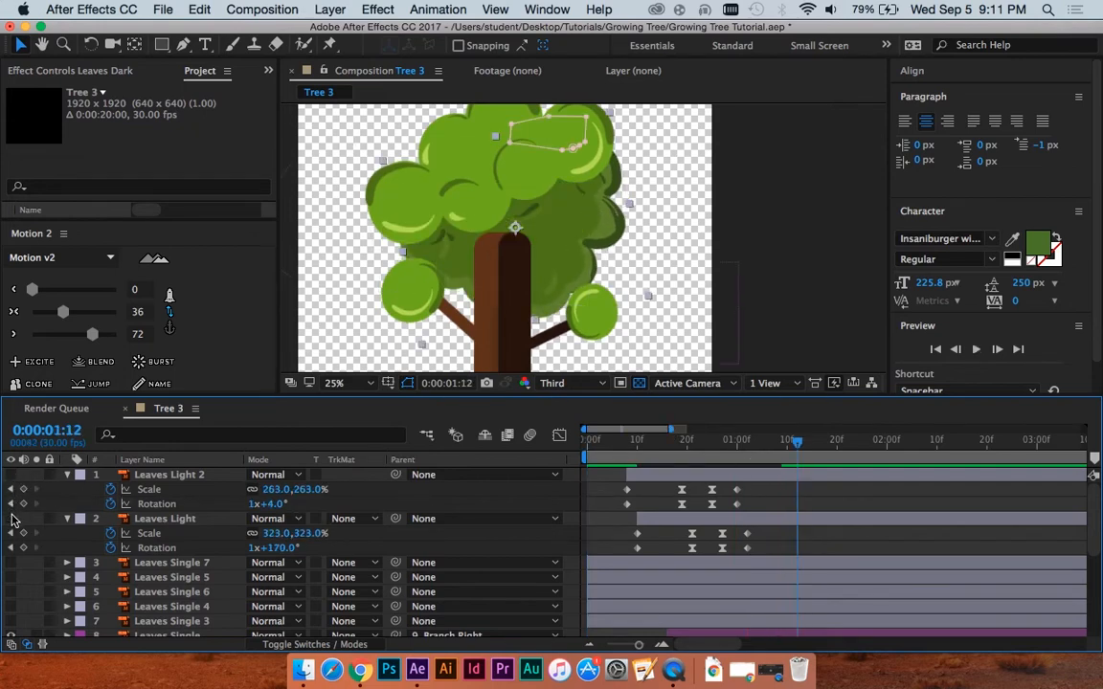
pyautogui.click(12, 518)
# Step: Make the layers Leaves Single 7, 5, 6, 4 and 3 visible and reveal their Rotation properties
pyautogui.scroll(-2, 773, 495)
pyautogui.click(617, 532)
pyautogui.keyDown('shift'); pyautogui.click(703, 591); pyautogui.keyUp('shift')
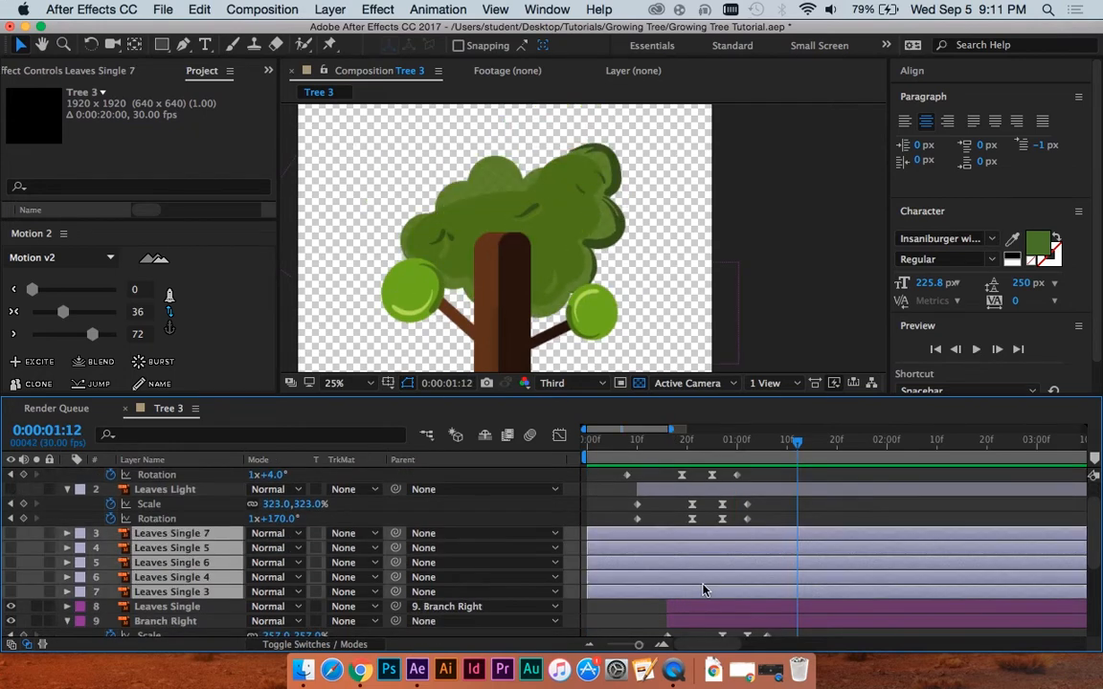
pyautogui.click(11, 548)
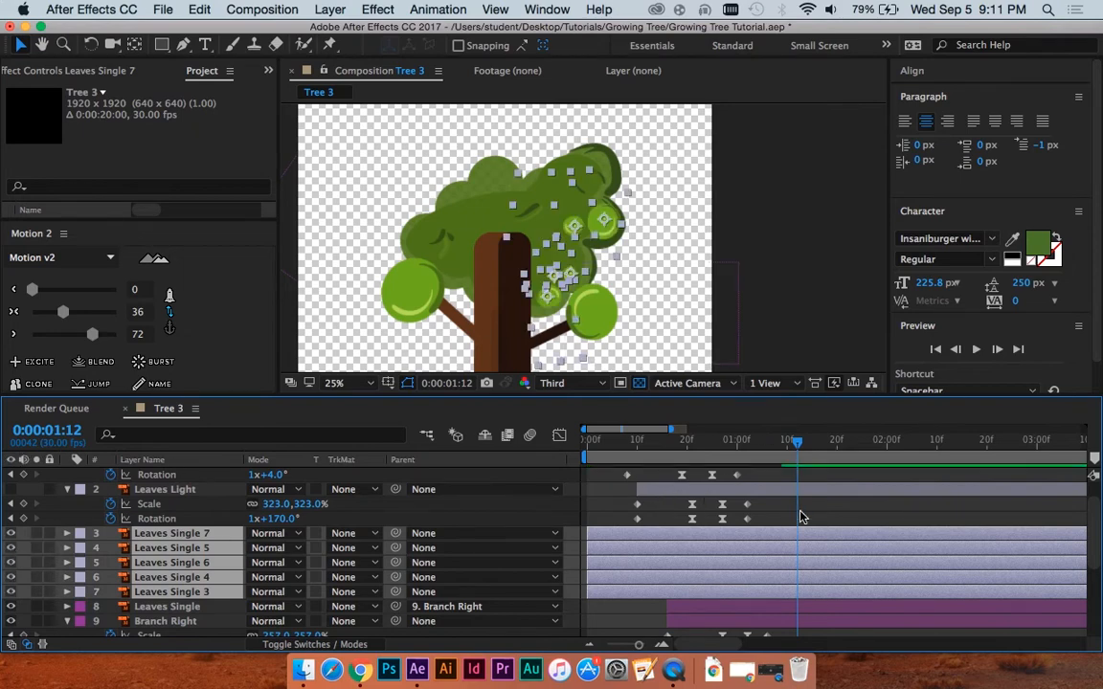
pyautogui.hotkey('alt', 'shift', 'r')
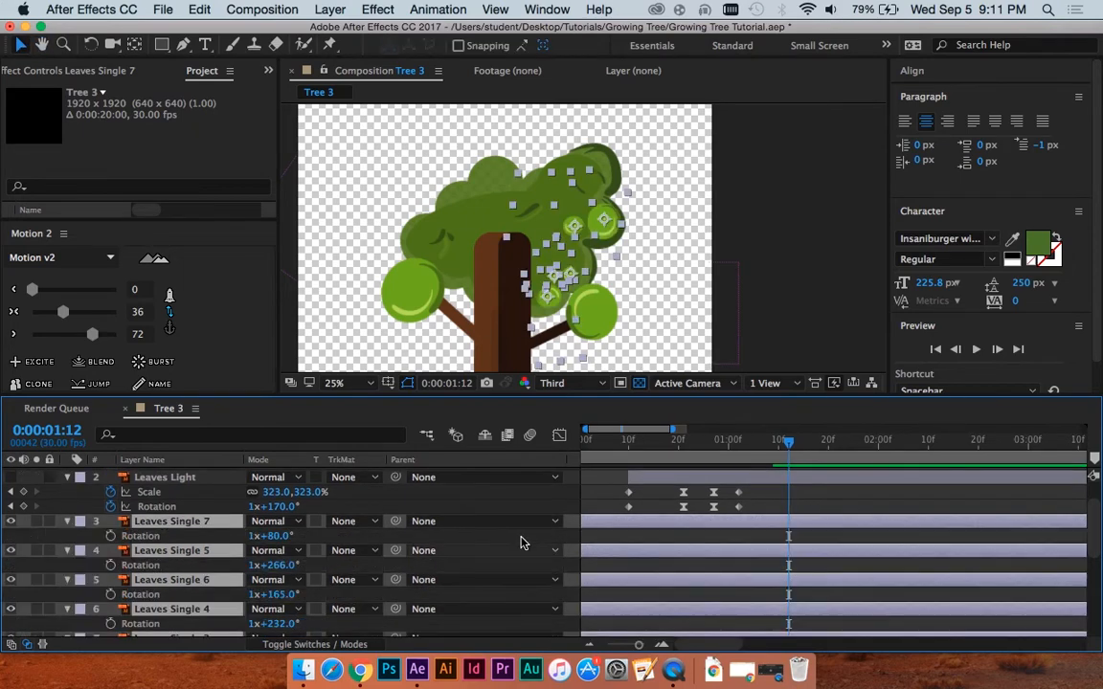
pyautogui.scroll(-2, 713, 561)
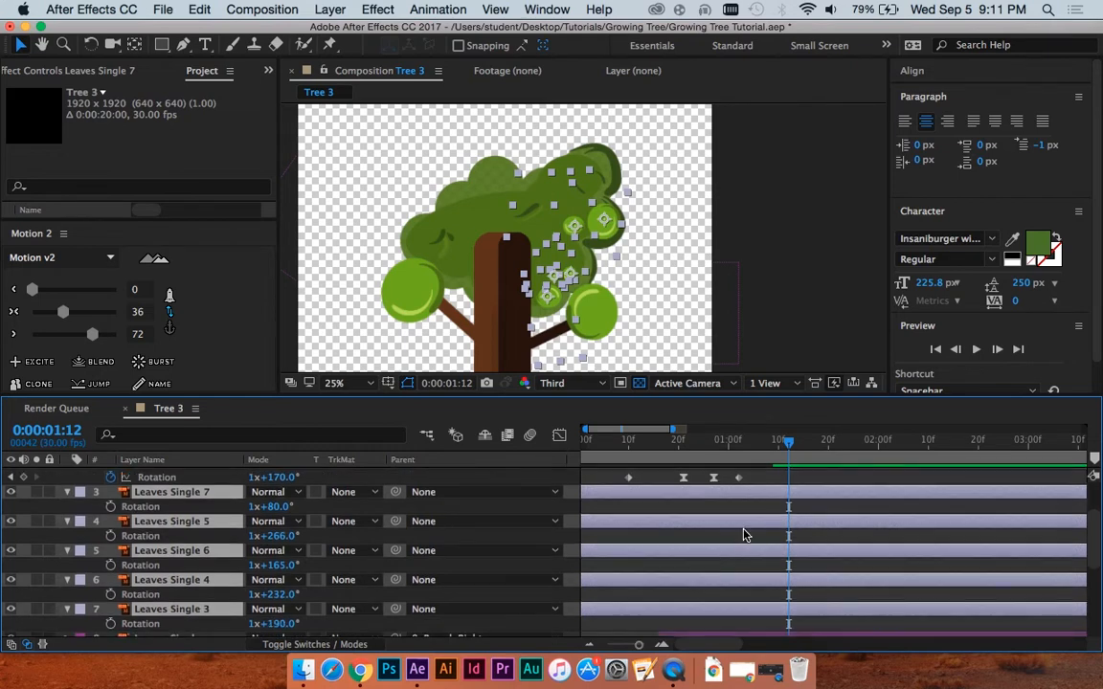
pyautogui.scroll(1, 727, 531)
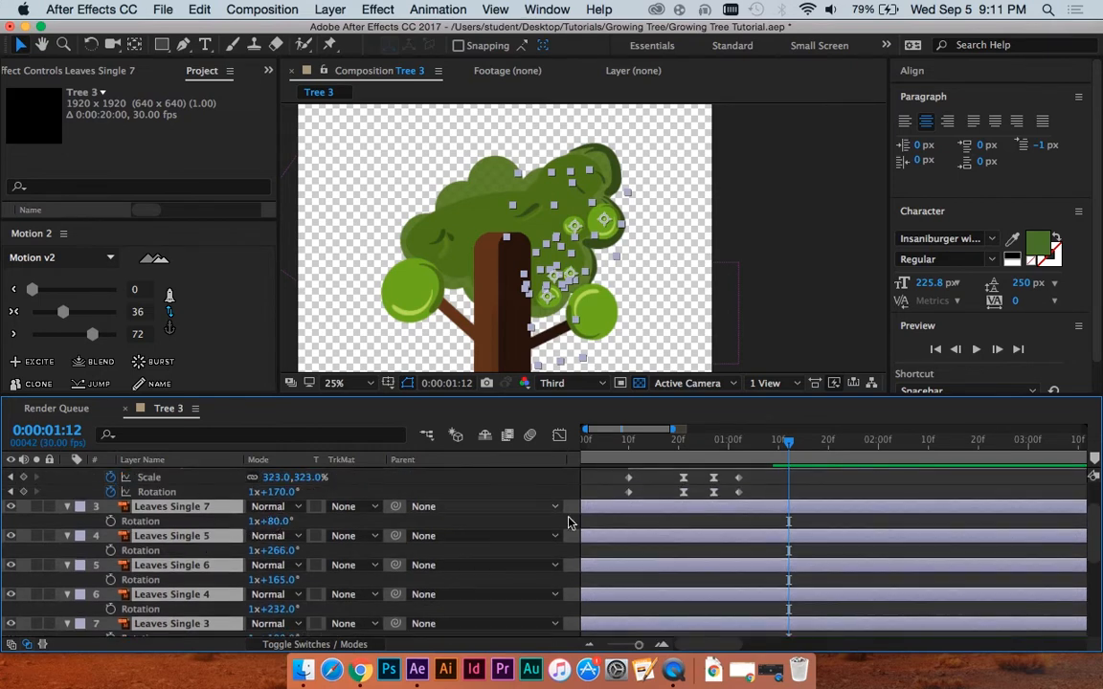
# Step: Make the five selected Leaves Single layers start at 0:00:00:24 and play the animation to 0:00:01:14
pyautogui.scroll(-6, 714, 527)
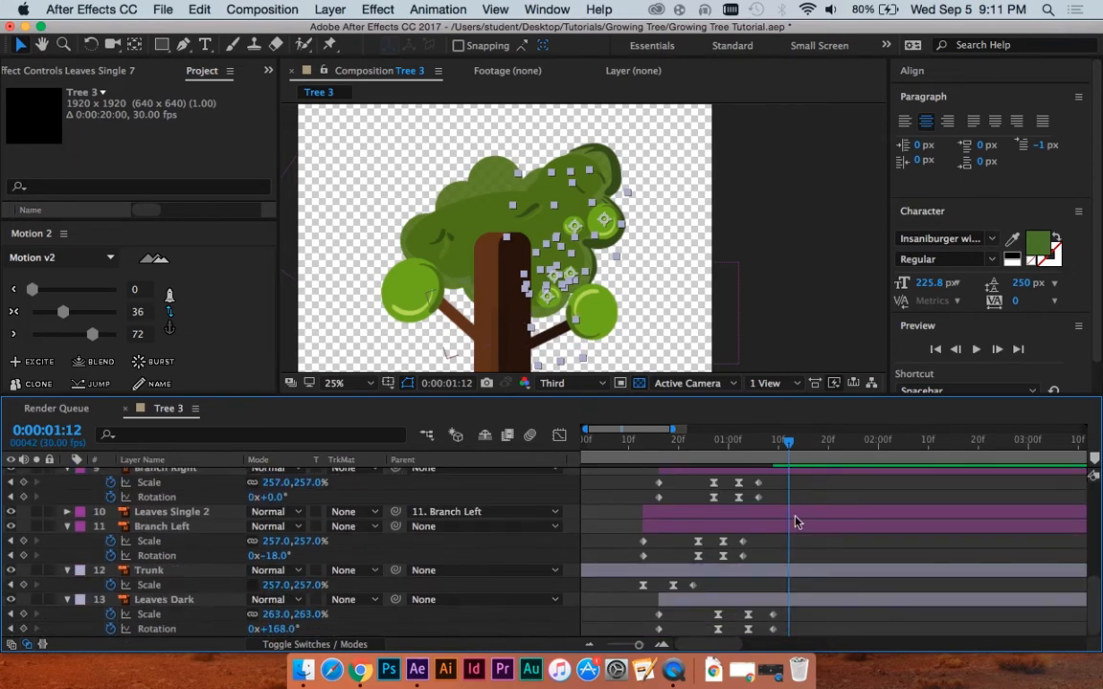
pyautogui.scroll(5, 817, 532)
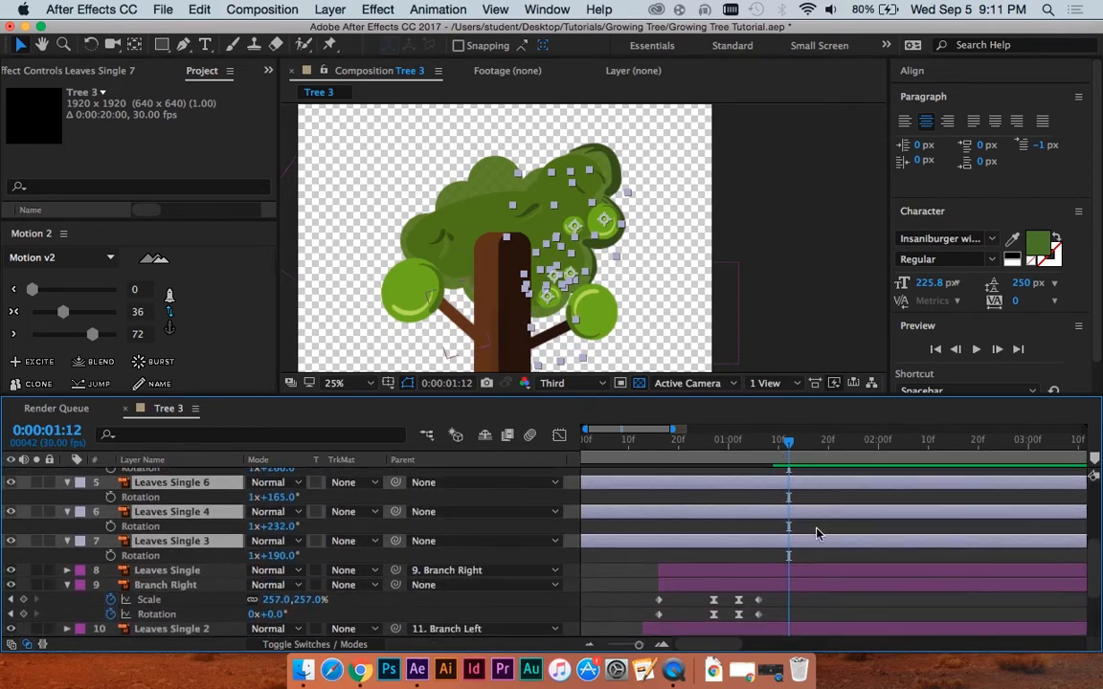
pyautogui.moveTo(713, 448); pyautogui.dragTo(697, 504)
pyautogui.scroll(2, 728, 518)
pyautogui.scroll(-6, 727, 518)
pyautogui.scroll(6, 696, 505)
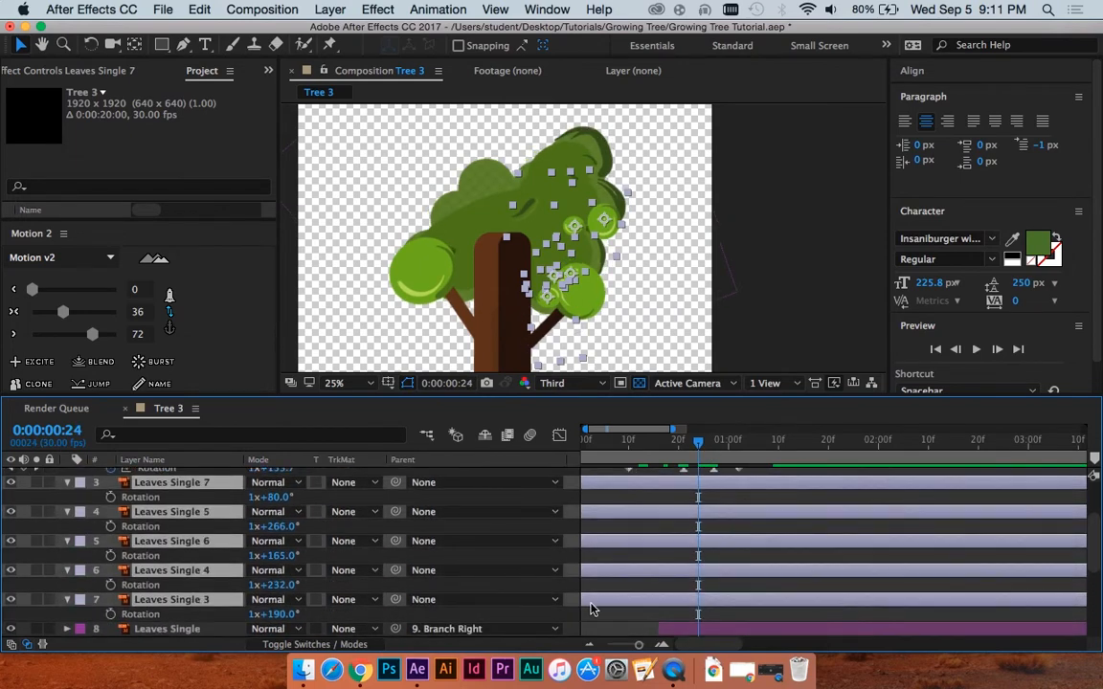
pyautogui.scroll(3, 588, 601)
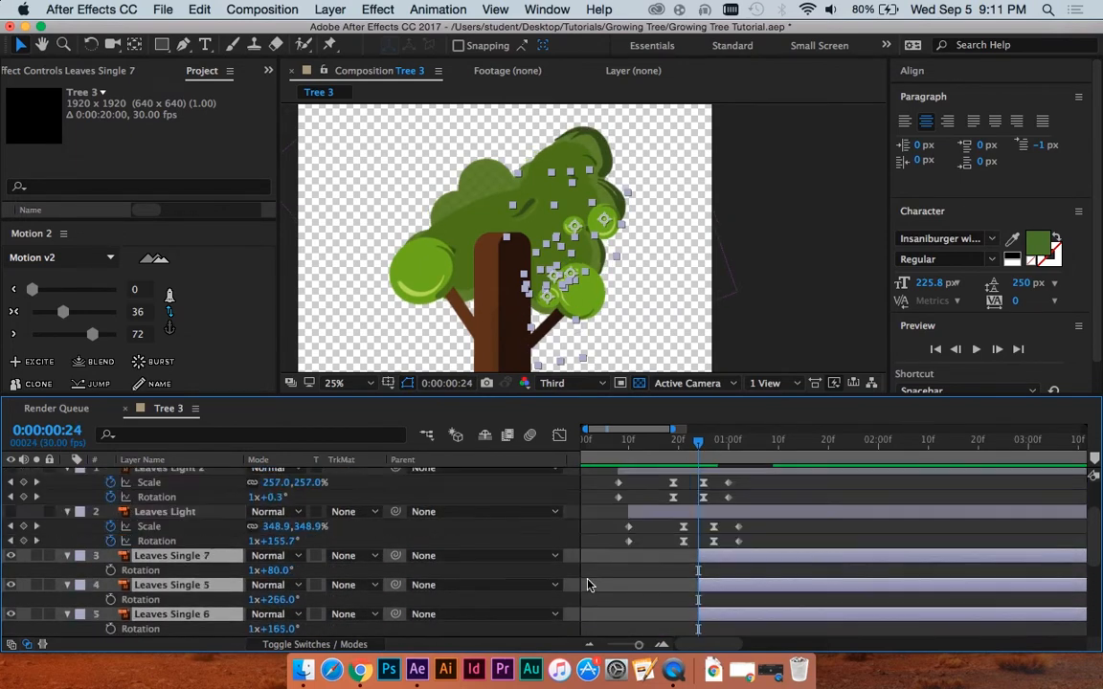
pyautogui.scroll(-2, 699, 504)
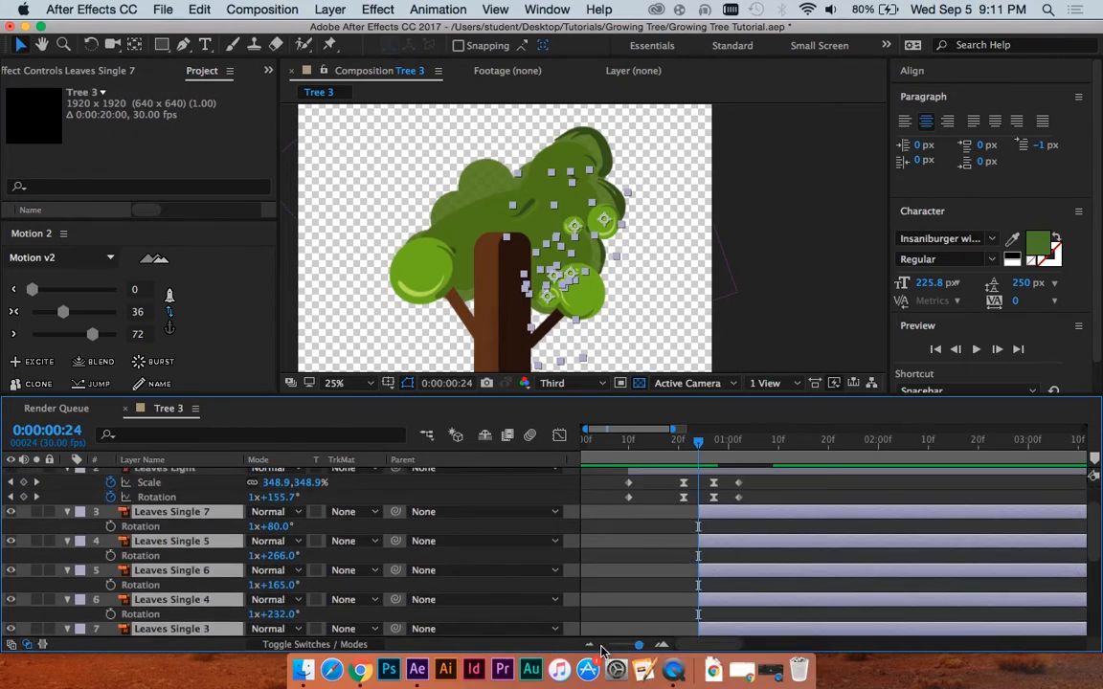
pyautogui.press('space')
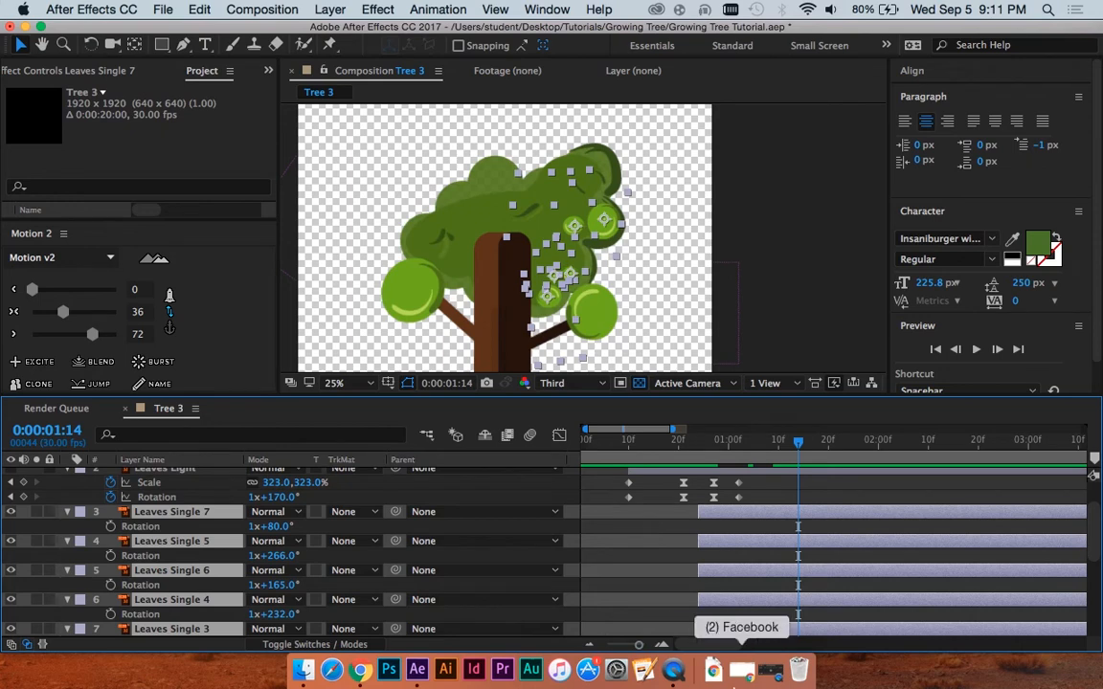
pyautogui.scroll(-1, 859, 596)
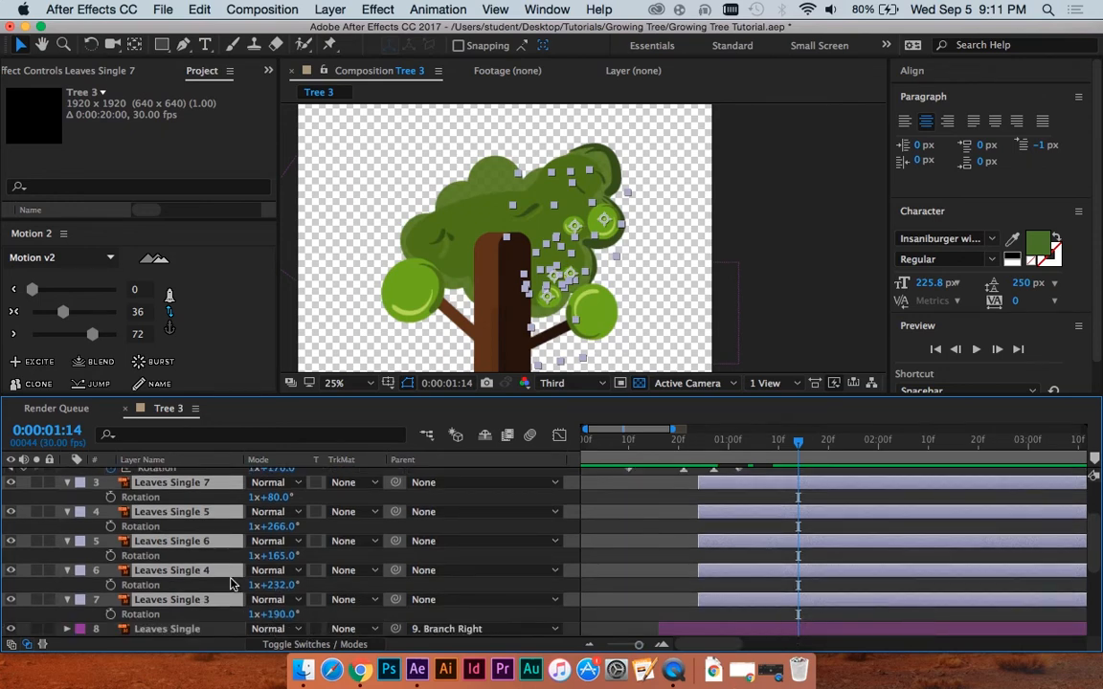
# Step: Reveal Scale alongside Rotation on the five selected Leaves Single layers and add keyframes for both properties at 0:00:01:14
pyautogui.hotkey('shift', 's')
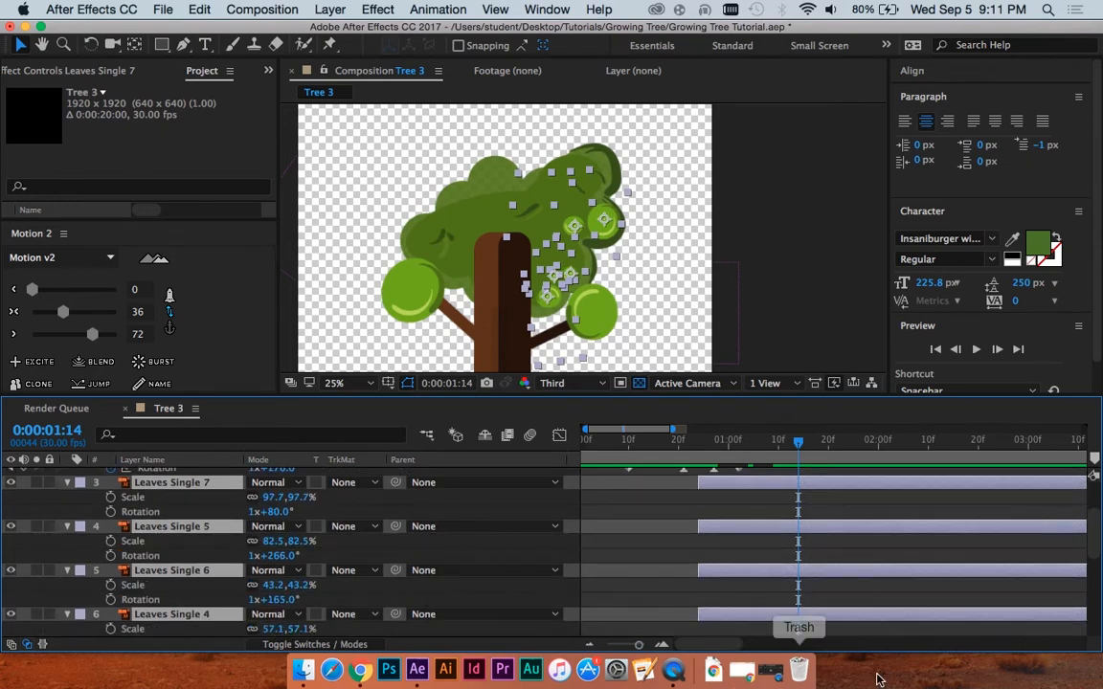
pyautogui.press('super+a')
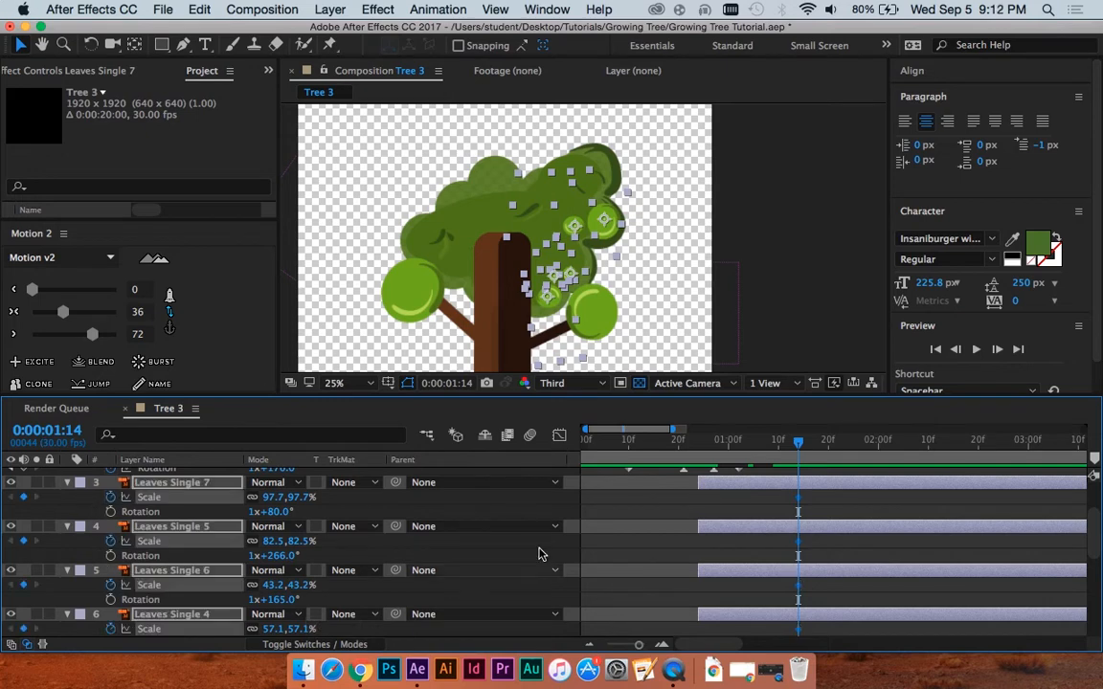
pyautogui.click(111, 512)
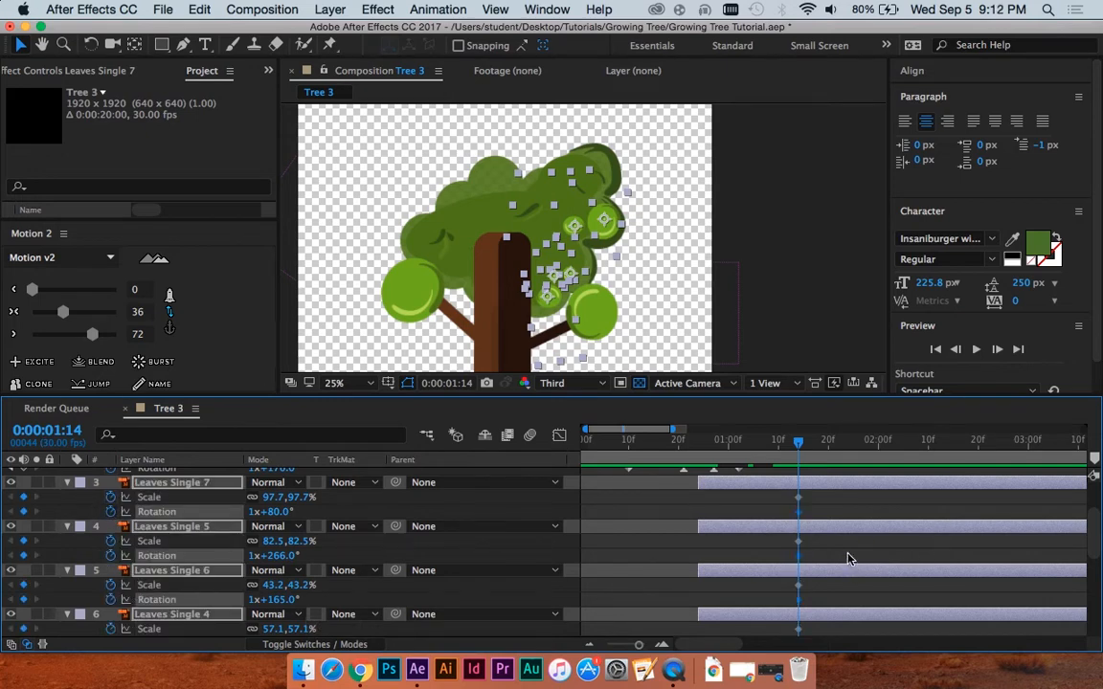
# Step: At 0:00:00:24, set Rotation to 1x+46° on Leaves Single 7, 1x+319° on 5, 1x+124° on 6, 1x+294° on 4 and 1x+141° on 3
pyautogui.moveTo(782, 445); pyautogui.dragTo(698, 442)
pyautogui.click(711, 526)
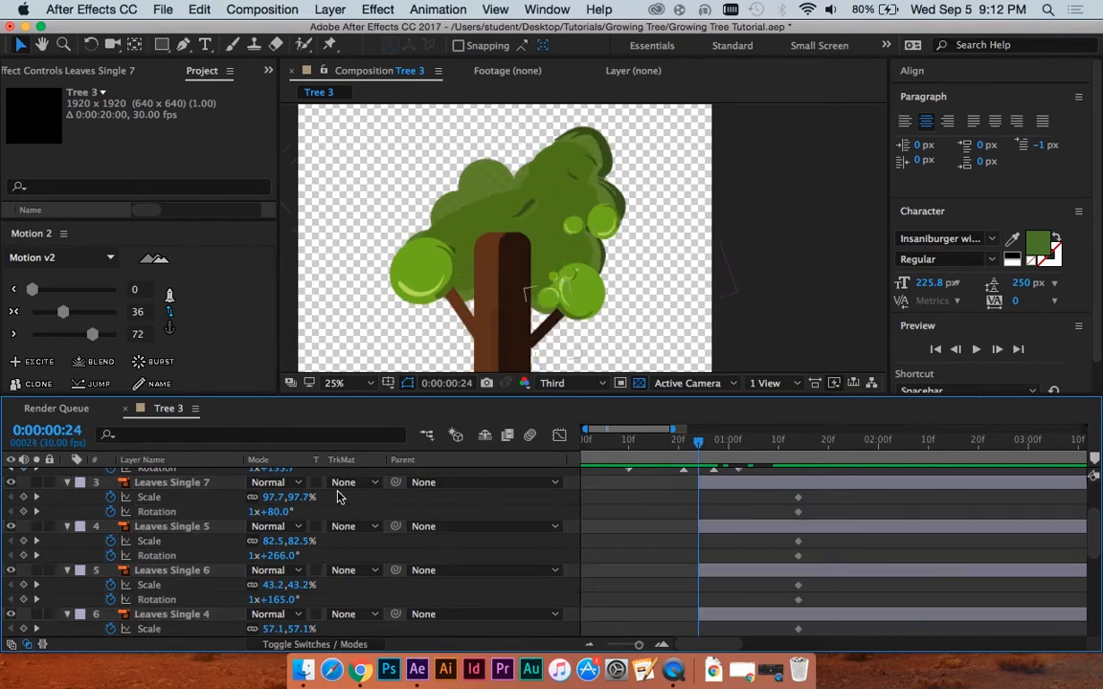
pyautogui.moveTo(286, 512); pyautogui.dragTo(253, 511)
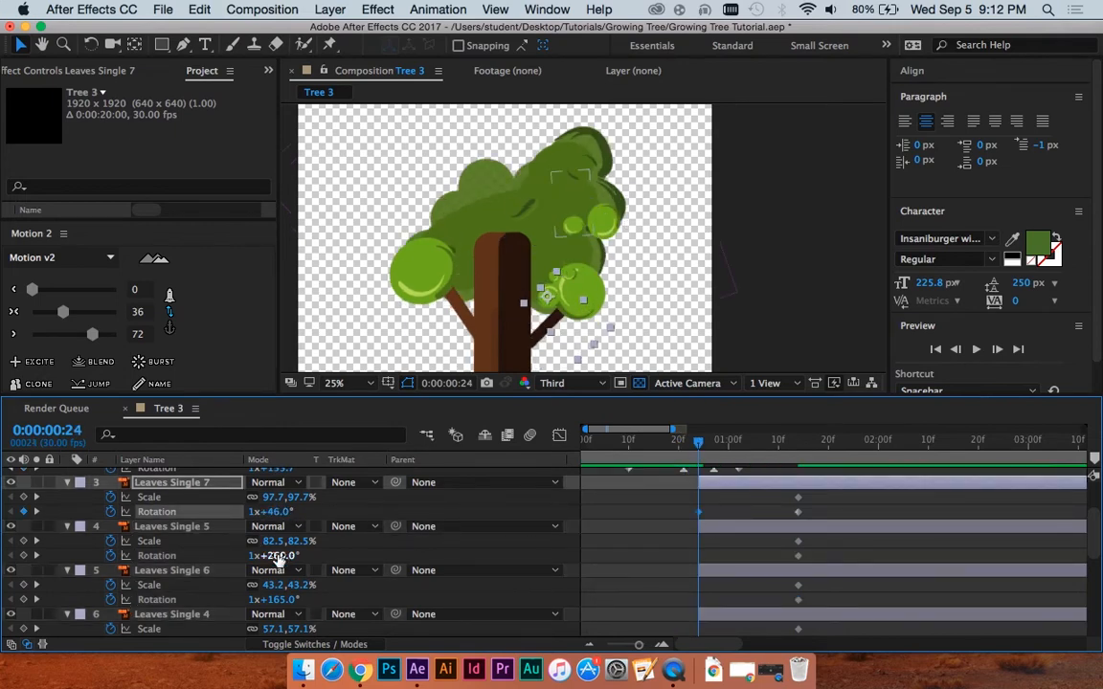
pyautogui.moveTo(277, 556); pyautogui.dragTo(325, 560)
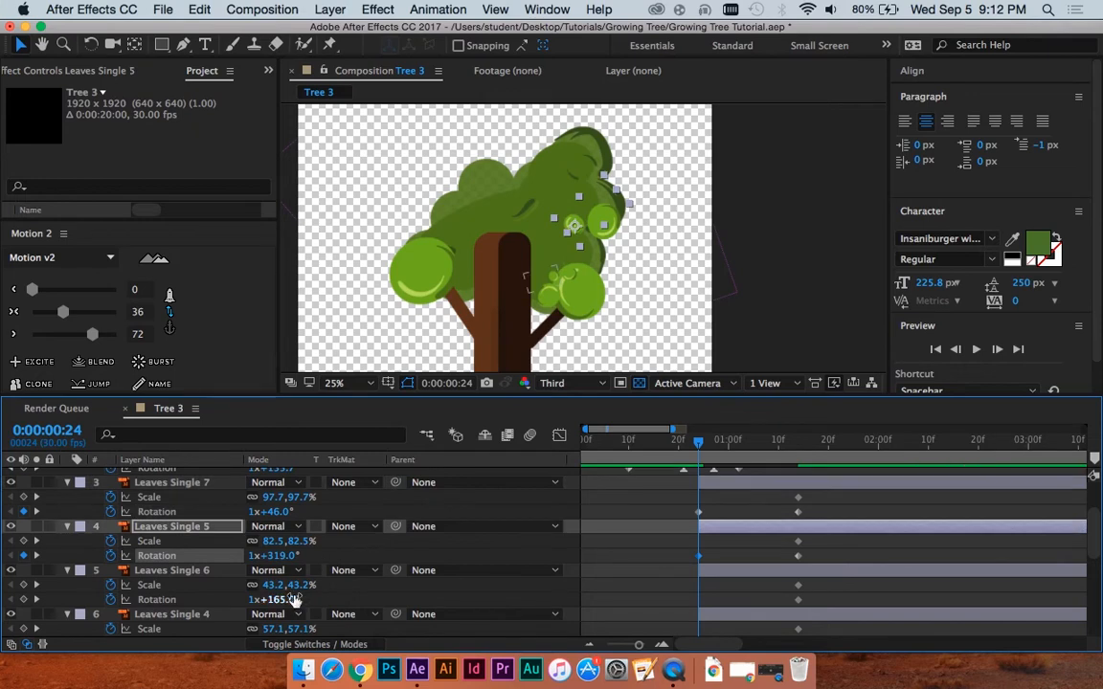
pyautogui.moveTo(291, 599); pyautogui.dragTo(233, 562)
pyautogui.scroll(-2, 260, 595)
pyautogui.scroll(-2, 689, 572)
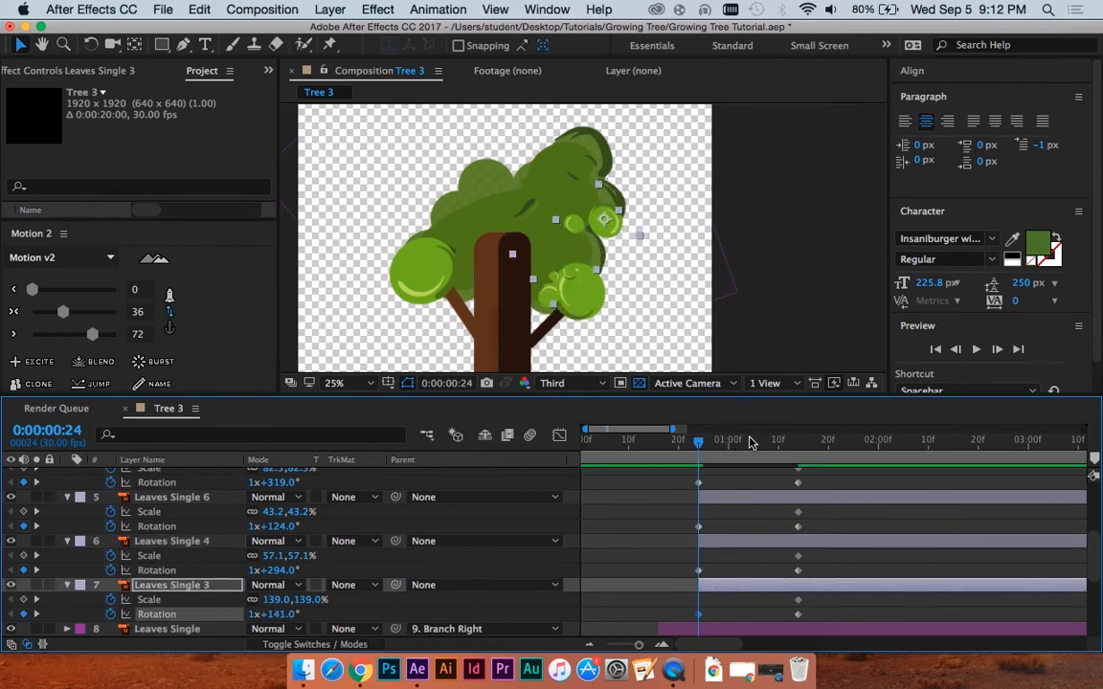
# Step: Set the Scale of all five Leaves Single layers, 3 to 7, to 0% at 0:00:00:24
pyautogui.click(751, 442)
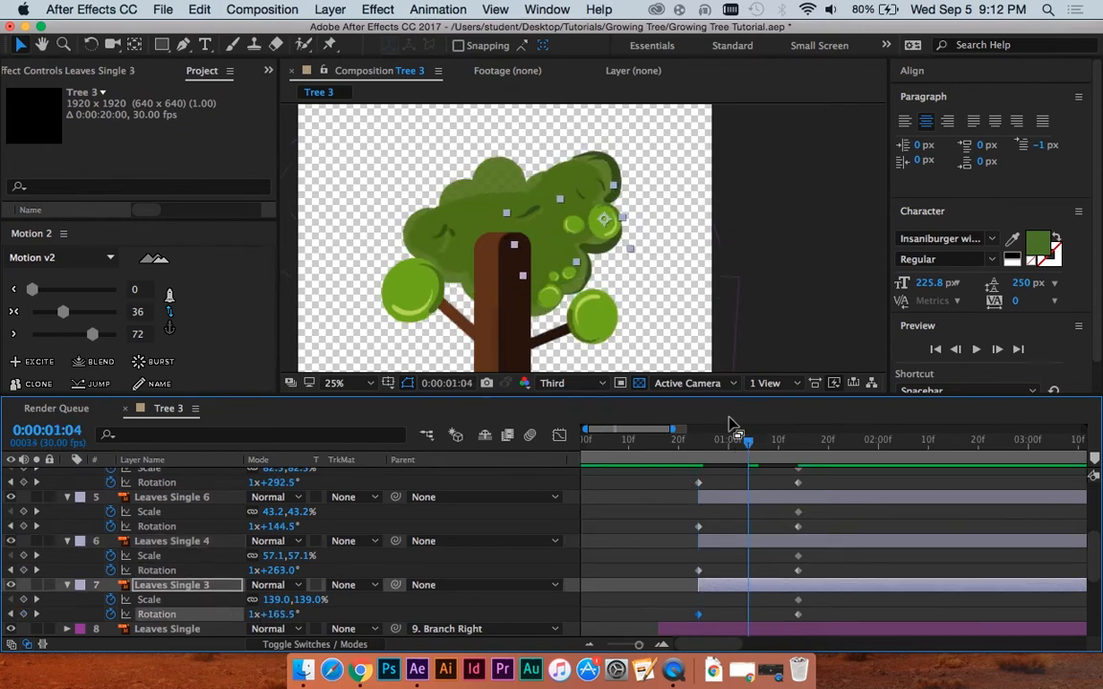
pyautogui.moveTo(729, 435); pyautogui.dragTo(699, 438)
pyautogui.scroll(4, 722, 536)
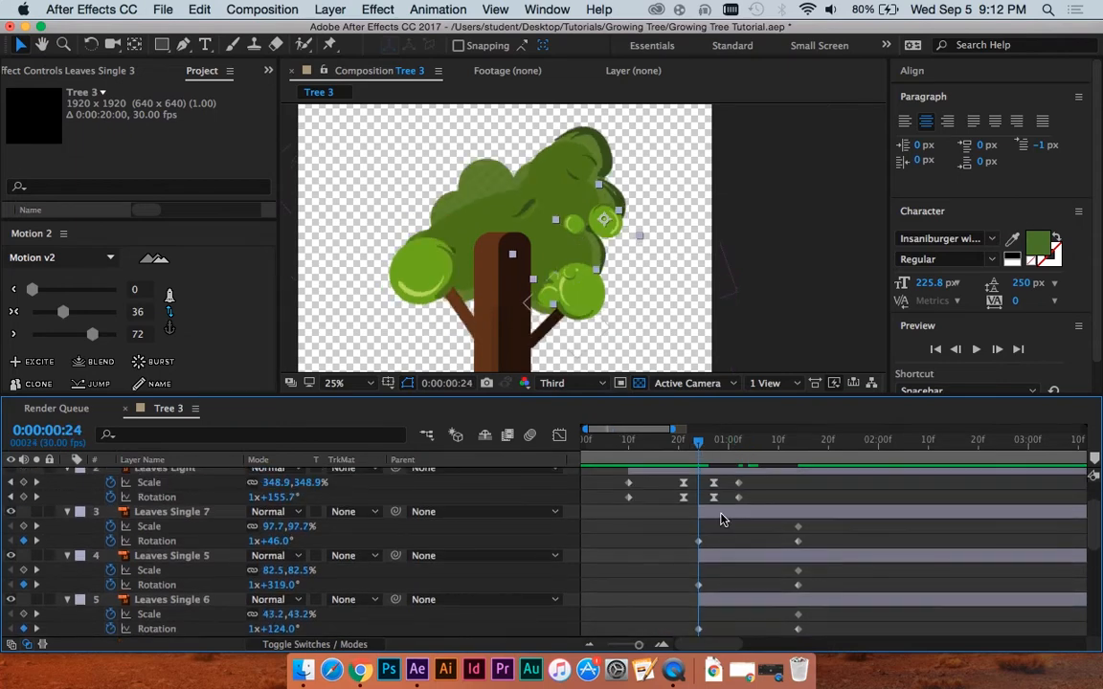
pyautogui.keyDown('shift'); pyautogui.click(721, 514); pyautogui.keyUp('shift')
pyautogui.click(304, 527)
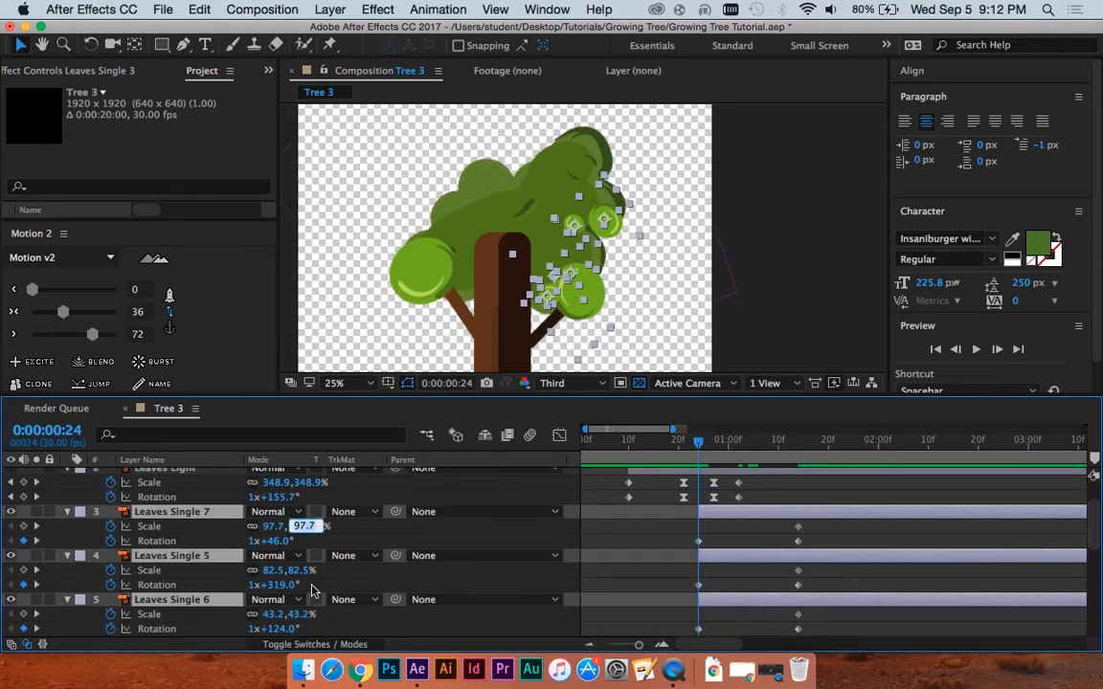
pyautogui.write('0')
pyautogui.press('Return')
pyautogui.scroll(-1, 761, 555)
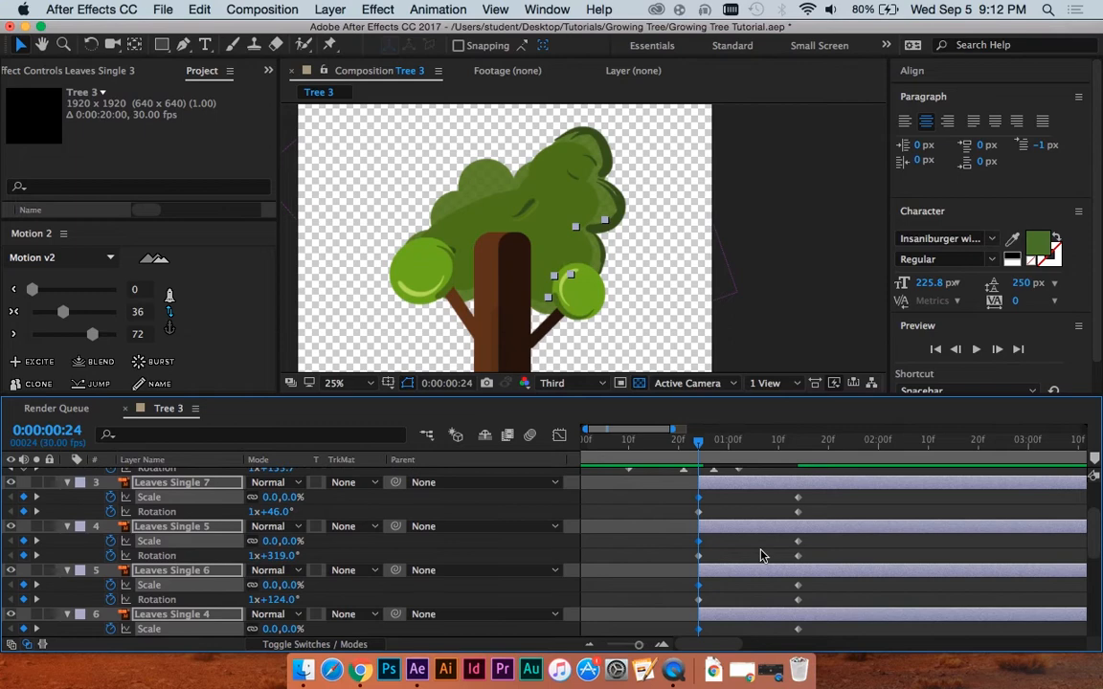
# Step: Copy the final Scale and Rotation keyframes of Leaves Single 7 to 0:00:01:04
pyautogui.click(746, 446)
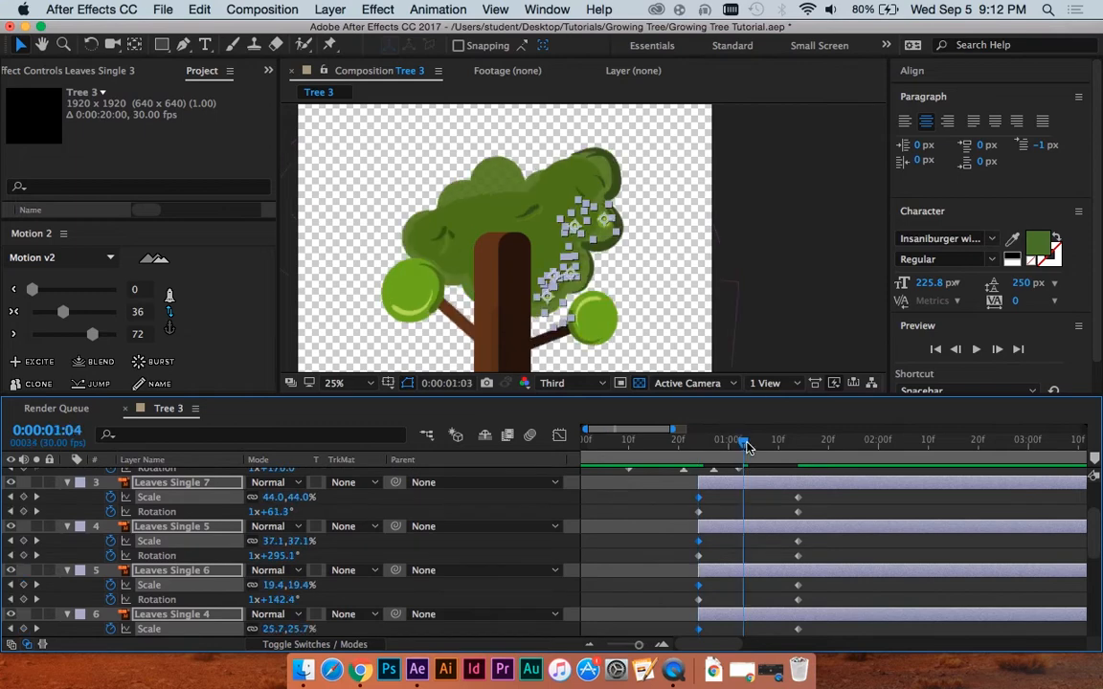
pyautogui.click(798, 499)
pyautogui.press('super+c')
pyautogui.press('super+v')
pyautogui.click(799, 512)
pyautogui.press('super+c')
pyautogui.press('super+v')
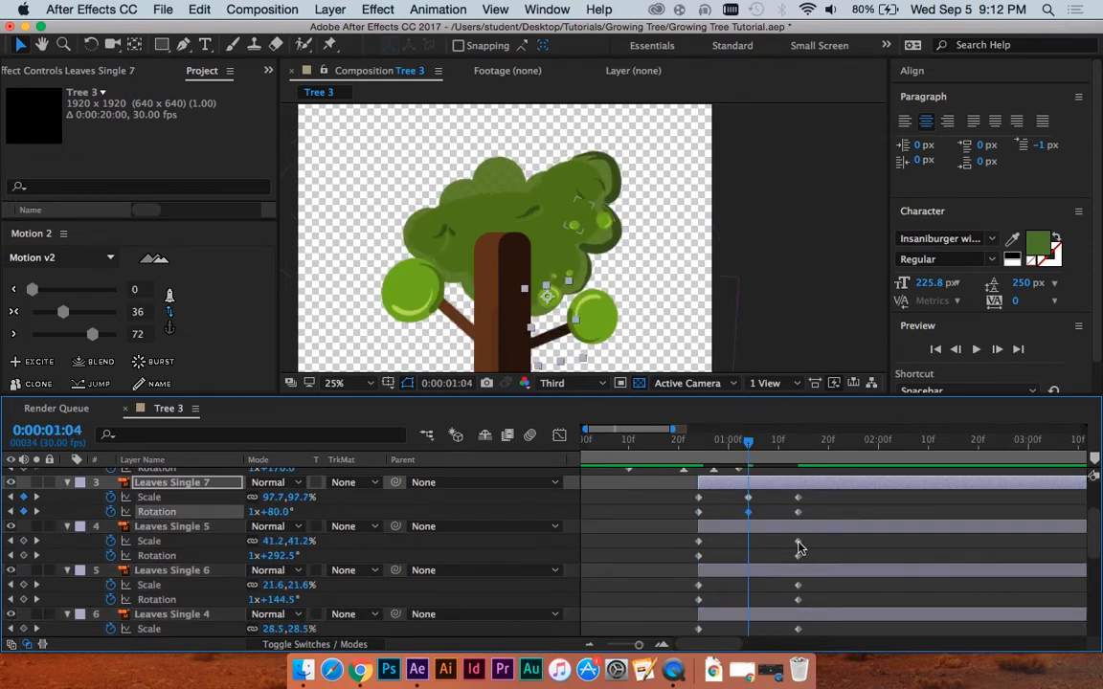
# Step: Copy the final Scale and Rotation keyframes of Leaves Single 5 to 0:00:01:04
pyautogui.click(798, 542)
pyautogui.press('super+c')
pyautogui.press('super+v')
pyautogui.click(799, 555)
pyautogui.press('super+c')
pyautogui.press('super+v')
# Step: Copy the final Scale and Rotation keyframes of Leaves Single 6 to 0:00:01:04
pyautogui.click(798, 586)
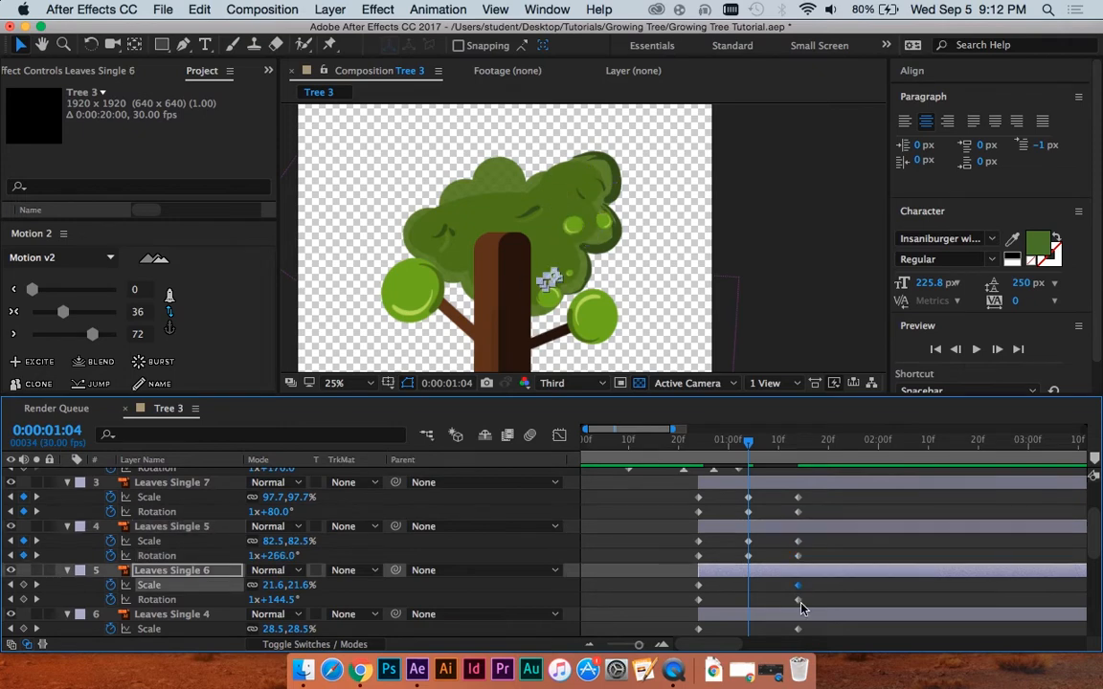
pyautogui.press('super+c')
pyautogui.press('super+v')
pyautogui.click(799, 599)
pyautogui.press('super+c')
pyautogui.press('super+v')
# Step: Copy the final Scale and Rotation keyframes of Leaves Single 4 to 0:00:01:04
pyautogui.scroll(-3, 809, 605)
pyautogui.click(797, 570)
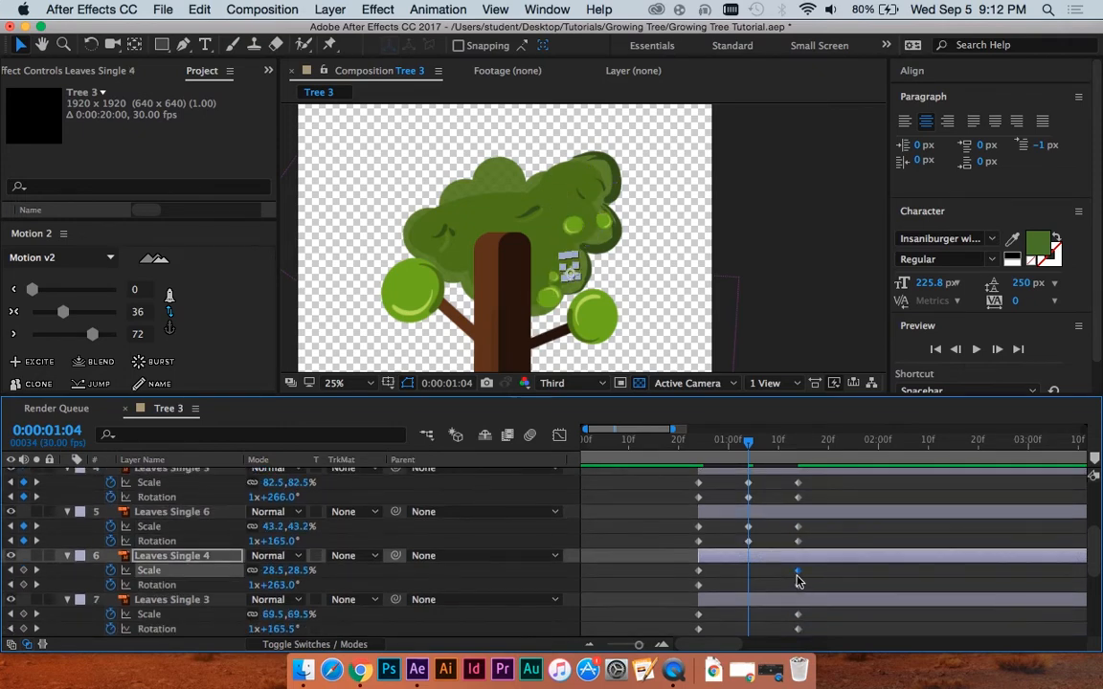
pyautogui.press('super+c')
pyautogui.press('super+v')
pyautogui.click(798, 585)
pyautogui.press('super+c')
pyautogui.press('super+v')
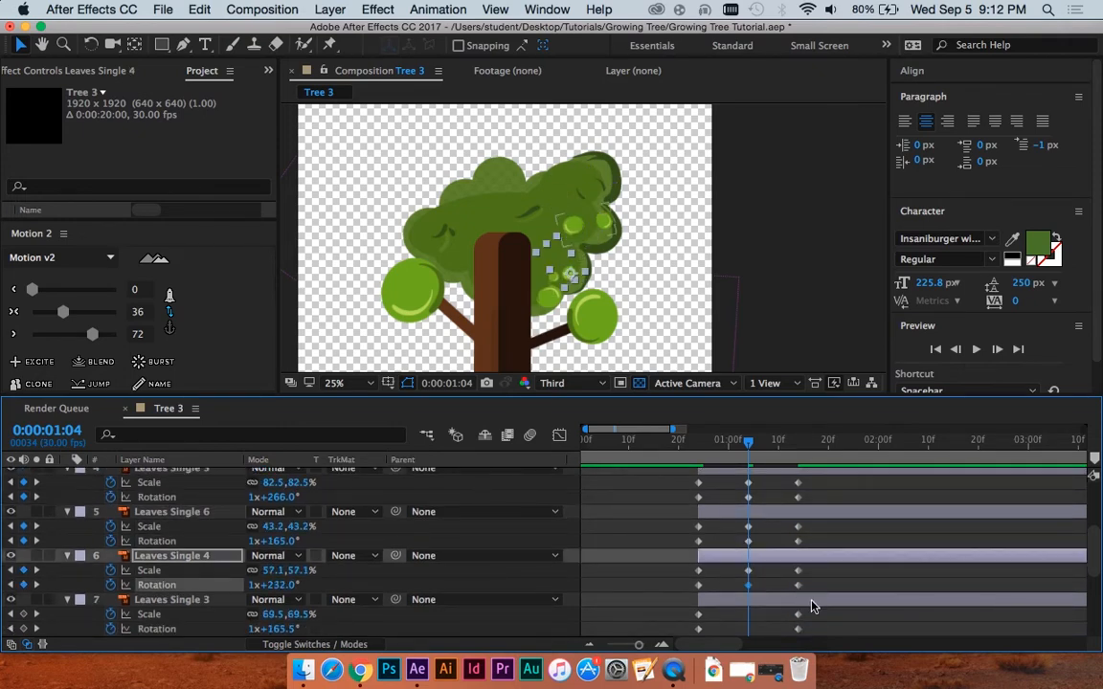
# Step: Copy the final Scale and Rotation keyframes of Leaves Single 3 to 0:00:01:04 and save the project
pyautogui.click(798, 614)
pyautogui.press('super+v')
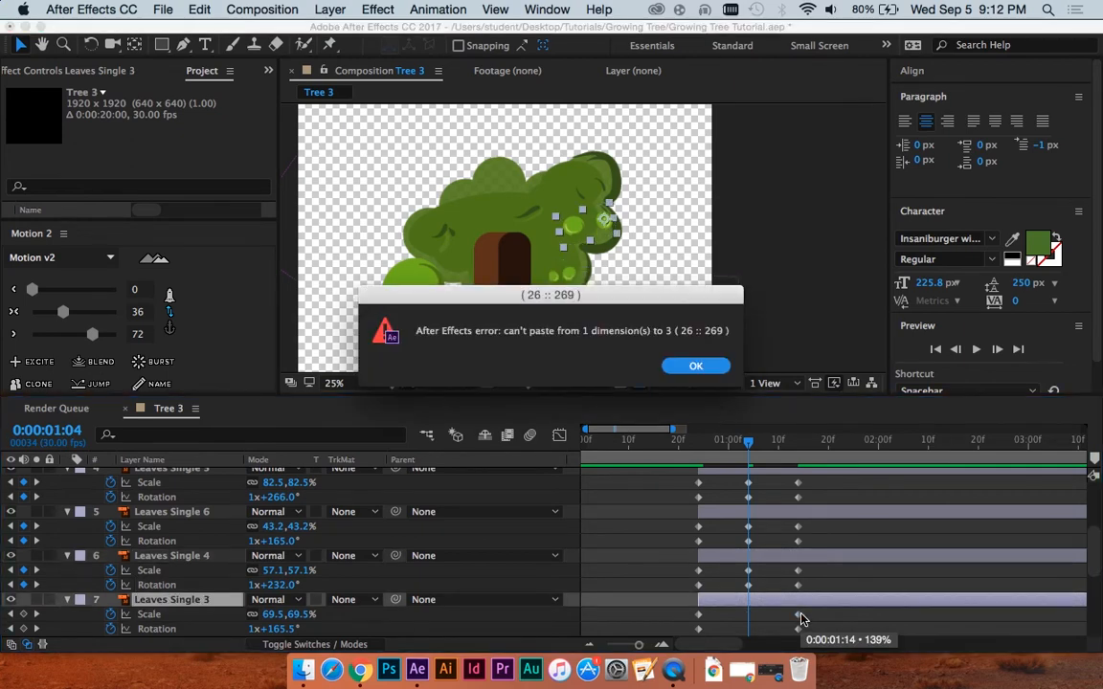
pyautogui.click(696, 369)
pyautogui.moveTo(748, 441)
pyautogui.mouseDown()
pyautogui.moveTo(733, 442)
pyautogui.moveTo(748, 442)
pyautogui.mouseUp()
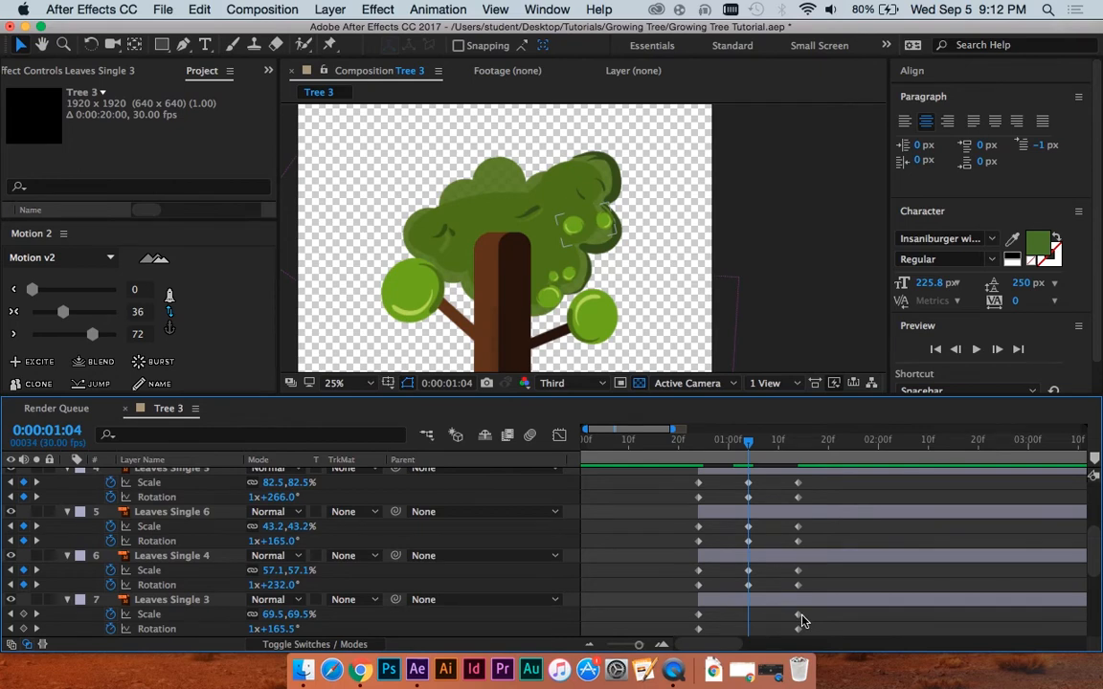
pyautogui.click(798, 615)
pyautogui.press('super+c')
pyautogui.press('super+v')
pyautogui.click(798, 629)
pyautogui.scroll(-1, 842, 609)
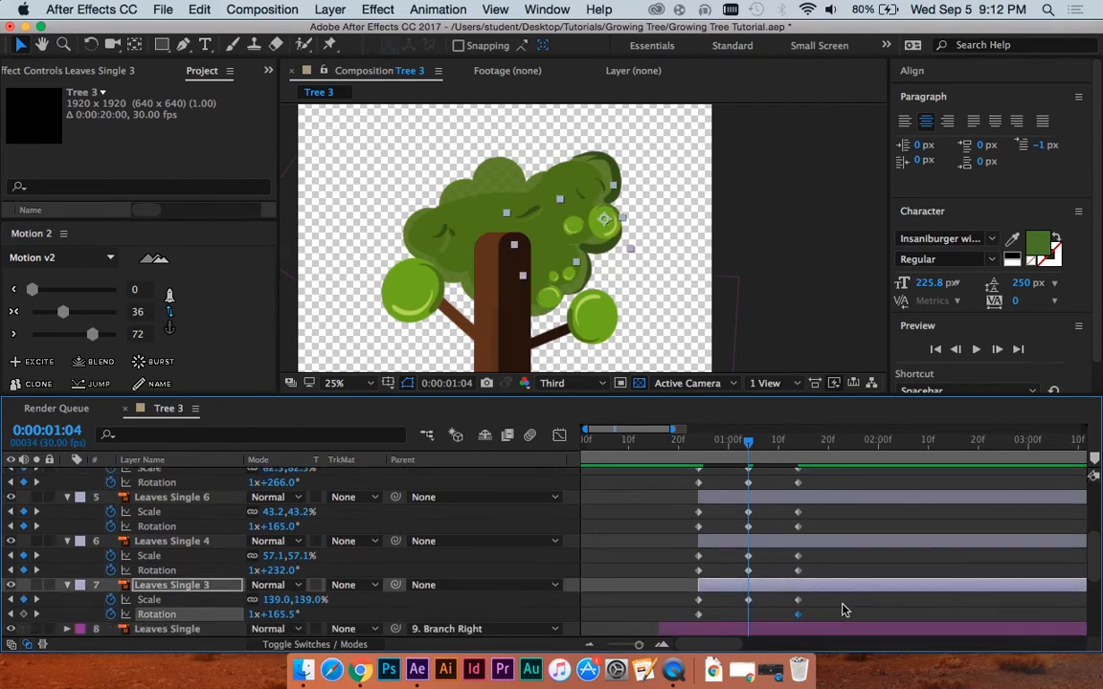
pyautogui.scroll(-1, 842, 609)
pyautogui.press('super+v')
pyautogui.press('super+s')
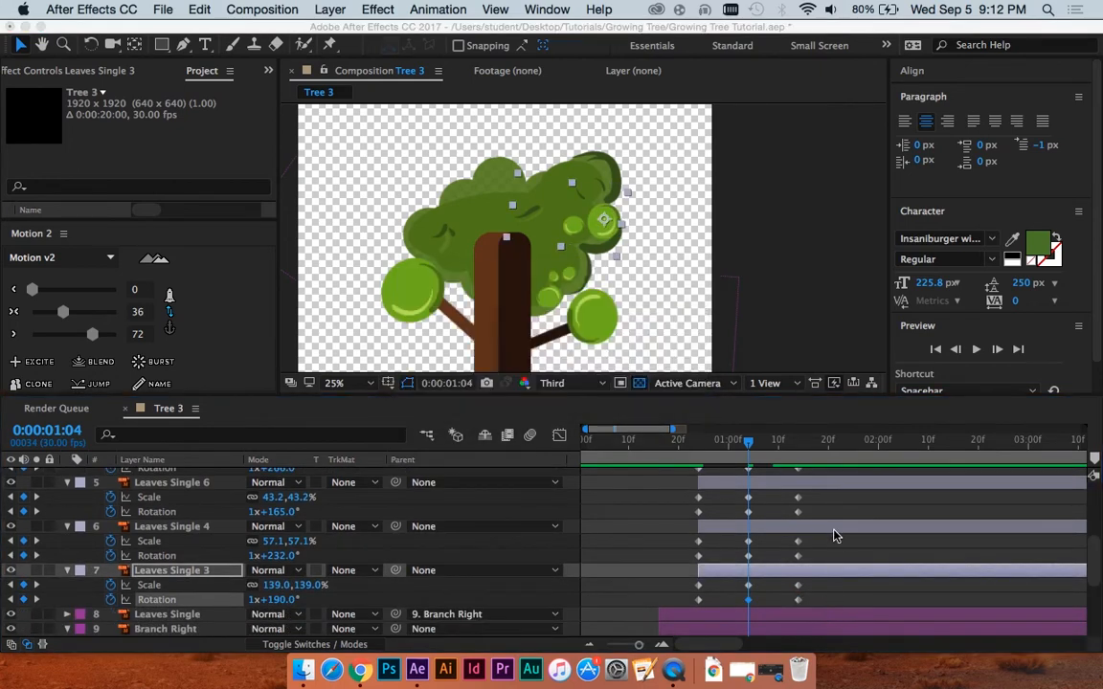
# Step: Preview the growth of the small leaves from about 0:00:00:26
pyautogui.click(838, 510)
pyautogui.moveTo(748, 442); pyautogui.dragTo(709, 445)
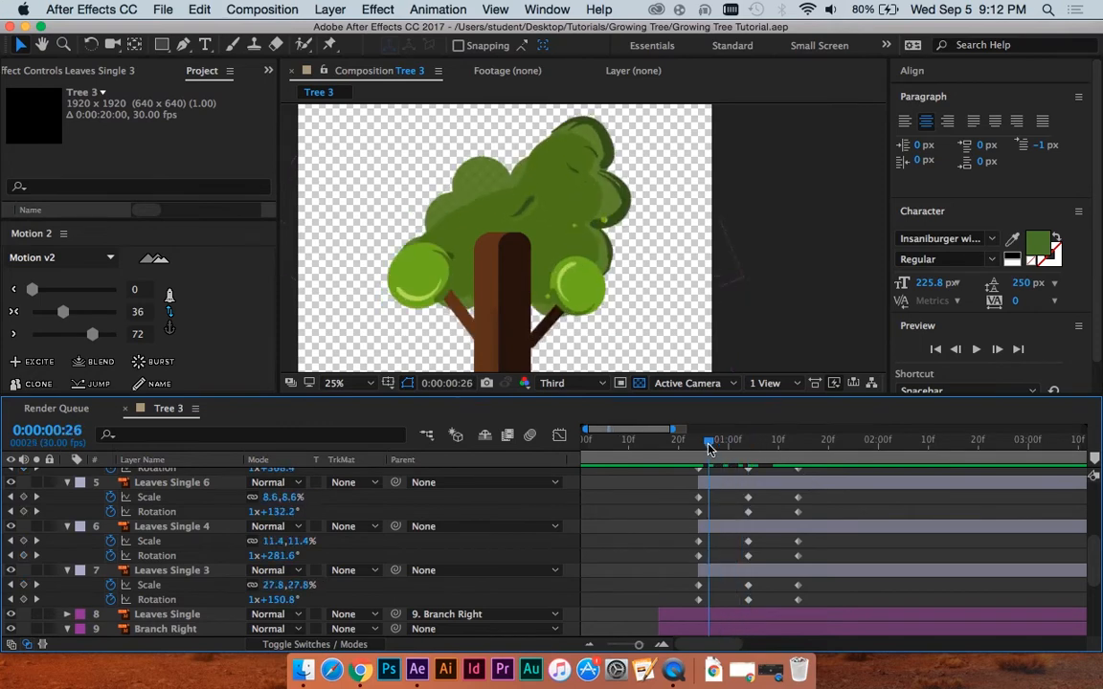
pyautogui.press('space')
pyautogui.press('space')
# Step: Duplicate the 0:00:01:04 Scale and Rotation keyframes of Leaves Single 3 at 0:00:01:09
pyautogui.click(748, 443)
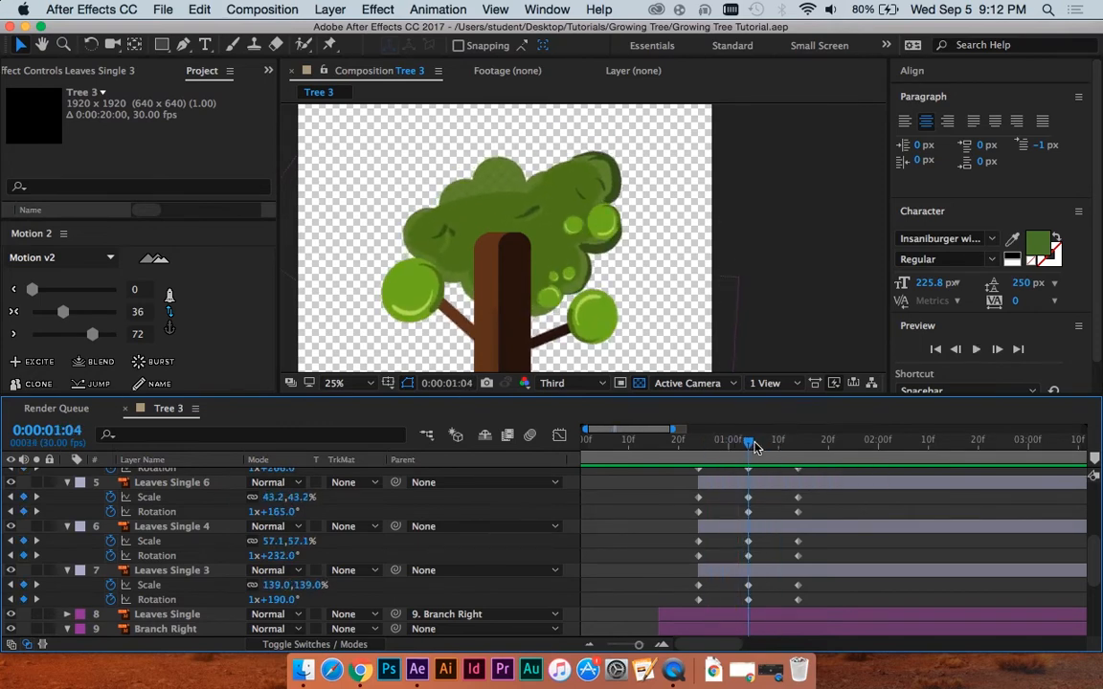
pyautogui.moveTo(752, 446); pyautogui.dragTo(774, 444)
pyautogui.click(748, 585)
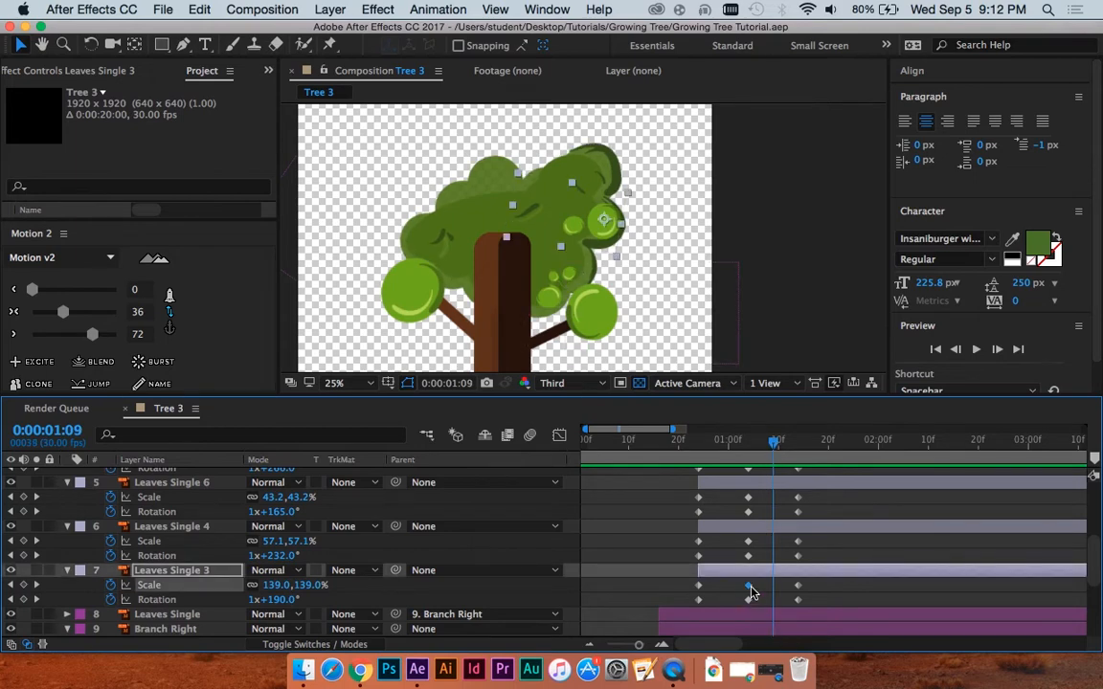
pyautogui.press('super+v')
pyautogui.click(749, 600)
pyautogui.press('super+c')
pyautogui.press('super+v')
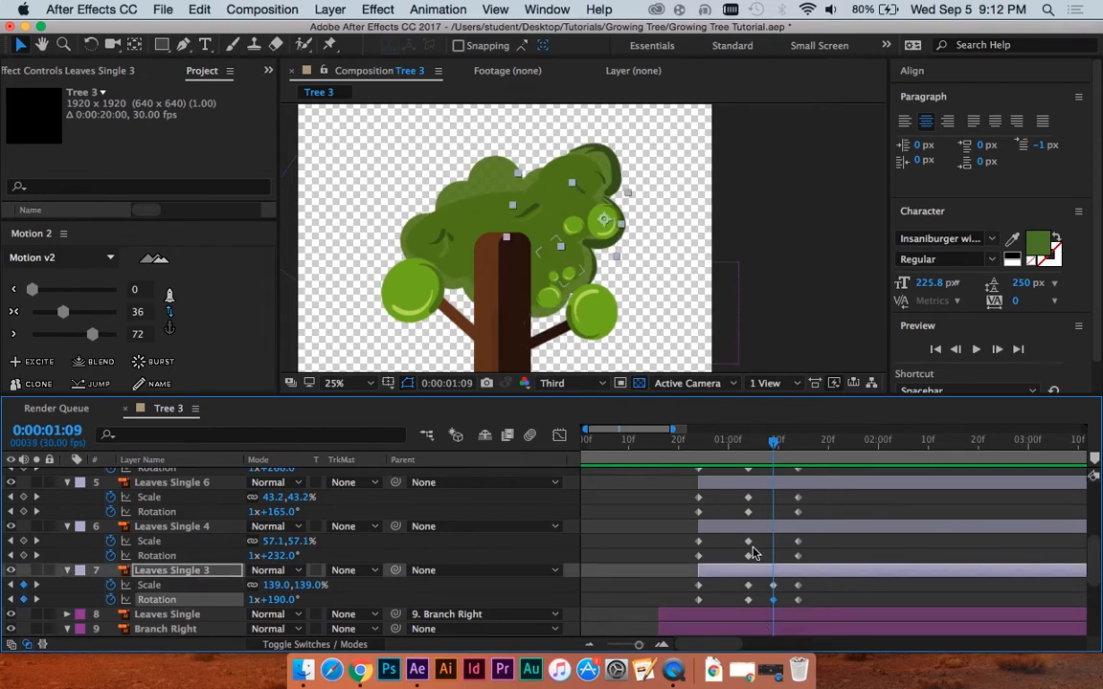
# Step: Duplicate the 0:00:01:04 Scale and Rotation keyframes of Leaves Single 4 and Leaves Single 6 at 0:00:01:09
pyautogui.click(749, 542)
pyautogui.keyDown('shift'); pyautogui.click(747, 556); pyautogui.keyUp('shift')
pyautogui.hotkey('ctrl', 'c')
pyautogui.hotkey('ctrl', 'v')
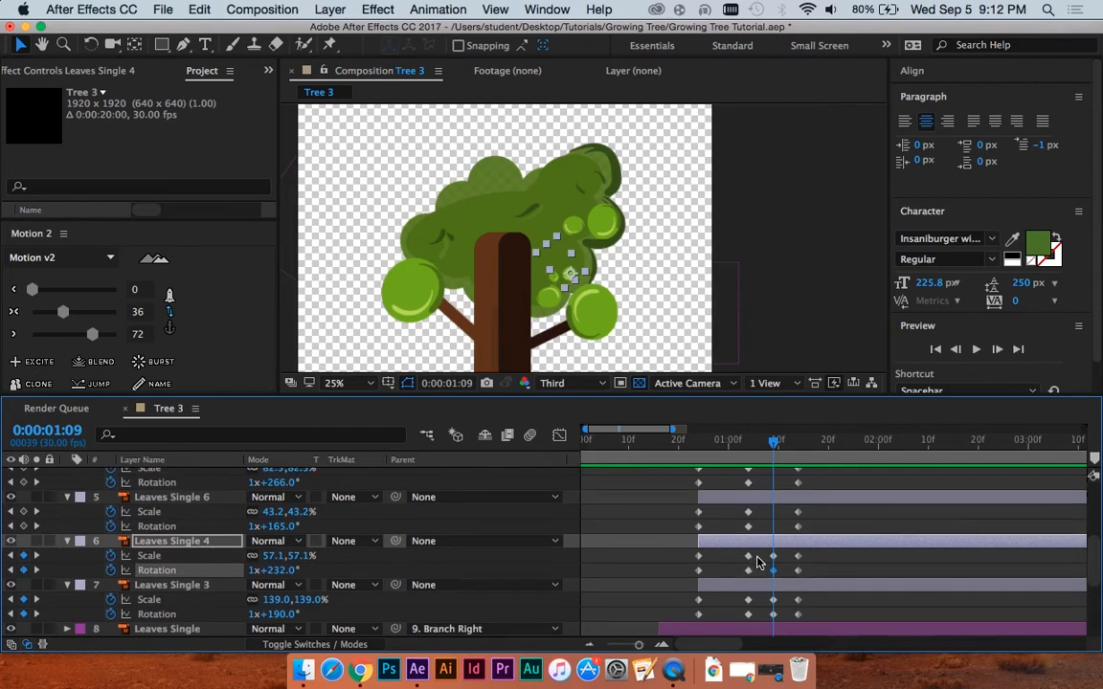
pyautogui.scroll(2, 751, 545)
pyautogui.click(748, 527)
pyautogui.keyDown('shift'); pyautogui.click(748, 541); pyautogui.keyUp('shift')
pyautogui.hotkey('ctrl', 'c')
pyautogui.hotkey('ctrl', 'v')
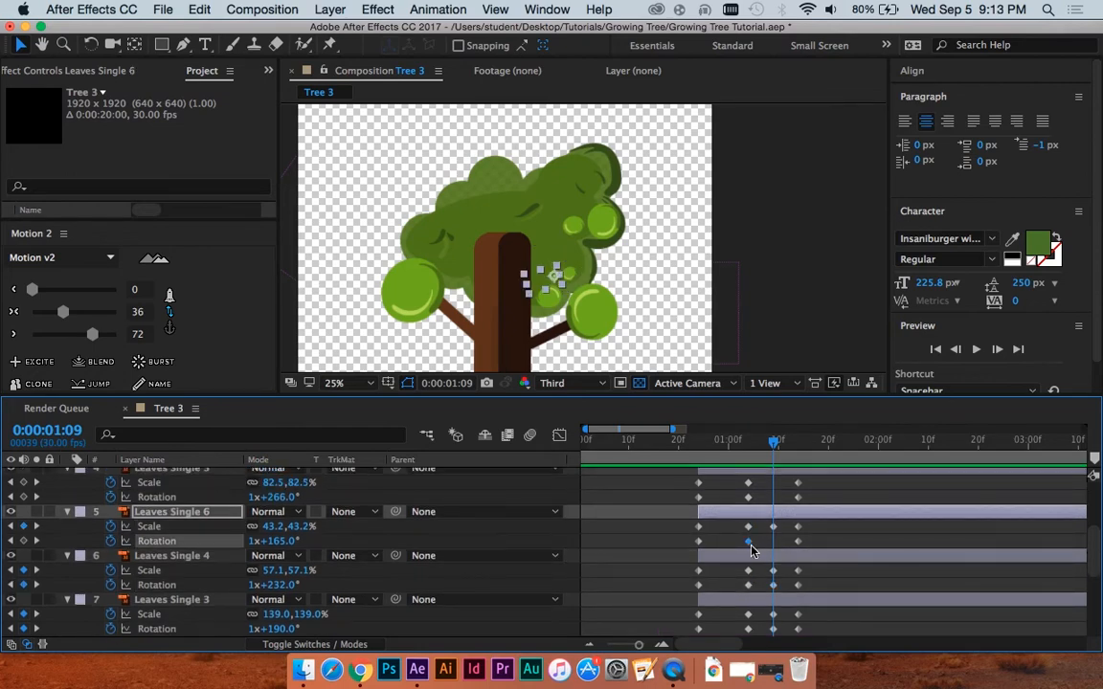
# Step: Duplicate the 0:00:01:04 Scale and Rotation keyframes of Leaves Single 5 at 0:00:01:09
pyautogui.scroll(1, 755, 547)
pyautogui.click(749, 512)
pyautogui.press('super+c')
pyautogui.press('super+v')
pyautogui.click(748, 526)
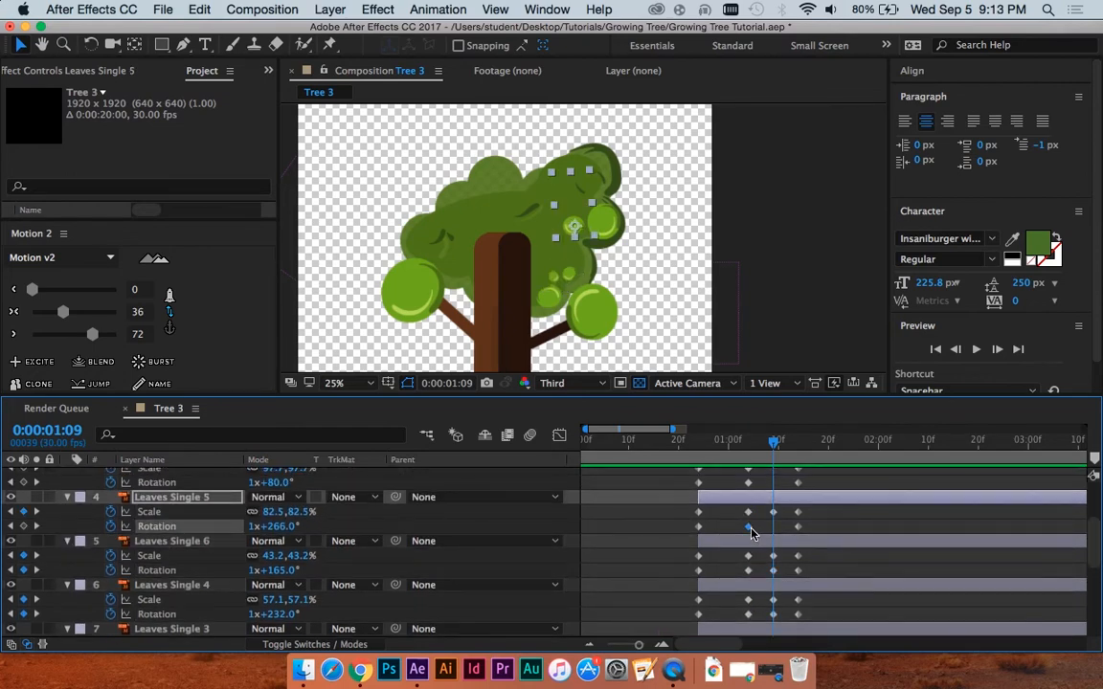
pyautogui.press('super+c')
pyautogui.press('super+v')
# Step: Duplicate the 0:00:01:04 Scale and Rotation keyframes of Leaves Single 7 at 0:00:01:09
pyautogui.scroll(1, 763, 540)
pyautogui.click(748, 514)
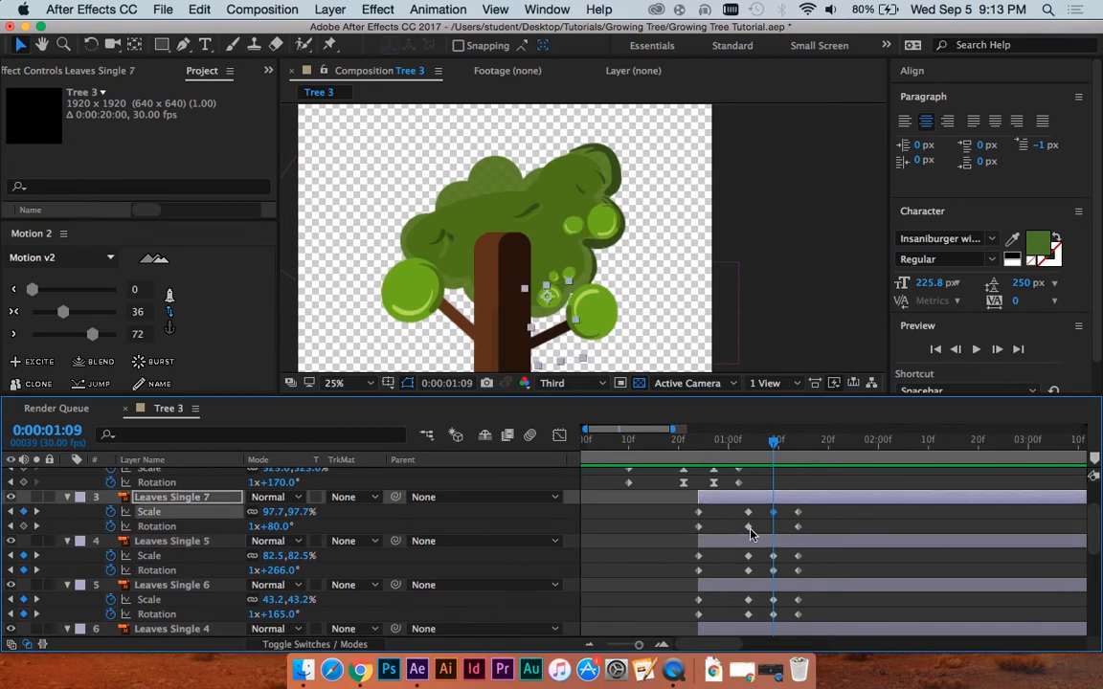
pyautogui.click(749, 526)
pyautogui.hotkey('ctrl', 'c')
pyautogui.hotkey('ctrl', 'v')
# Step: Set the Rotation of Leaves Single 7 to 1x+91.9° at 0:00:01:04 and 1x+74.1° at 0:00:01:09
pyautogui.click(751, 443)
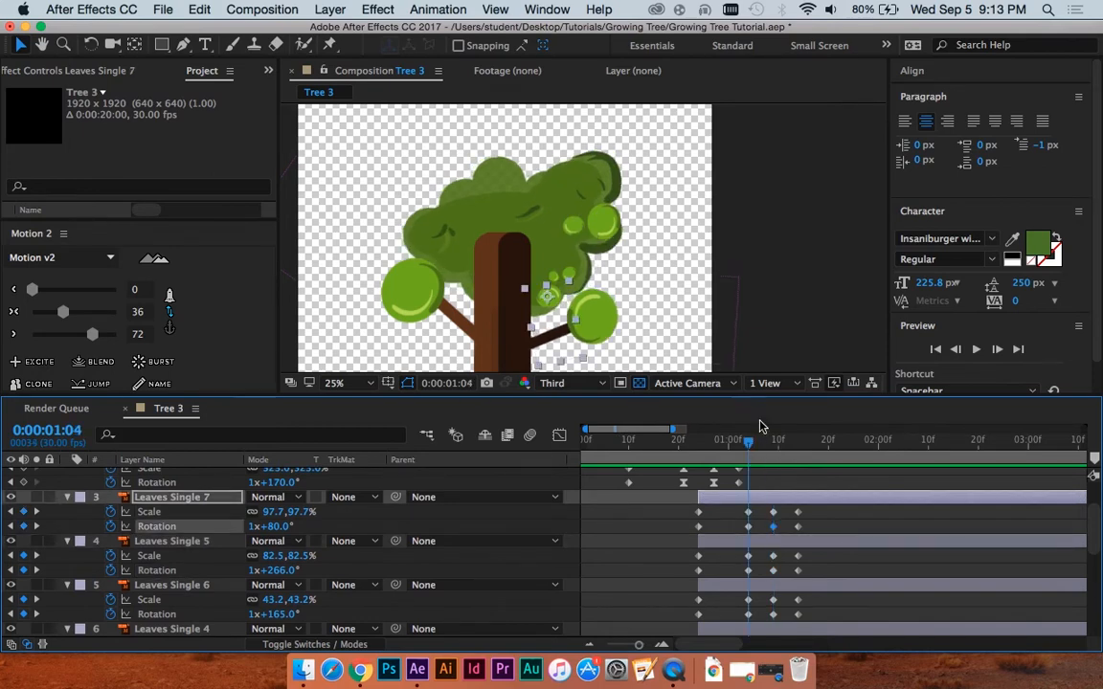
pyautogui.moveTo(746, 443)
pyautogui.mouseDown()
pyautogui.moveTo(728, 444)
pyautogui.moveTo(745, 447)
pyautogui.mouseUp()
pyautogui.moveTo(285, 526); pyautogui.dragTo(357, 522)
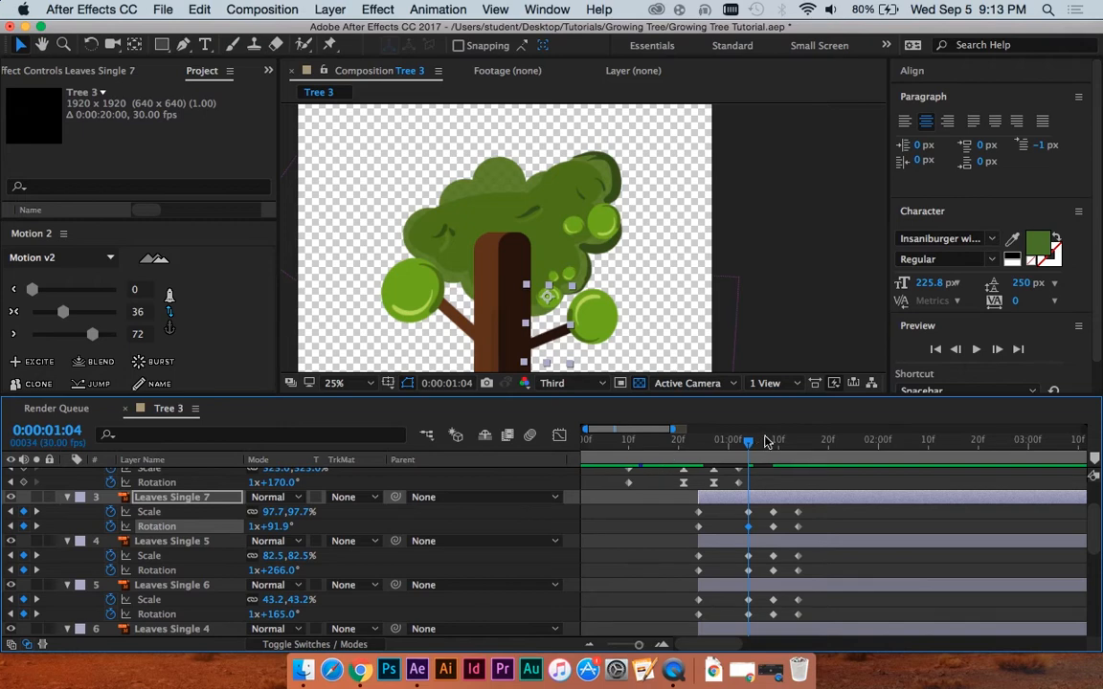
pyautogui.moveTo(766, 441); pyautogui.dragTo(781, 448)
pyautogui.moveTo(259, 527); pyautogui.dragTo(246, 527)
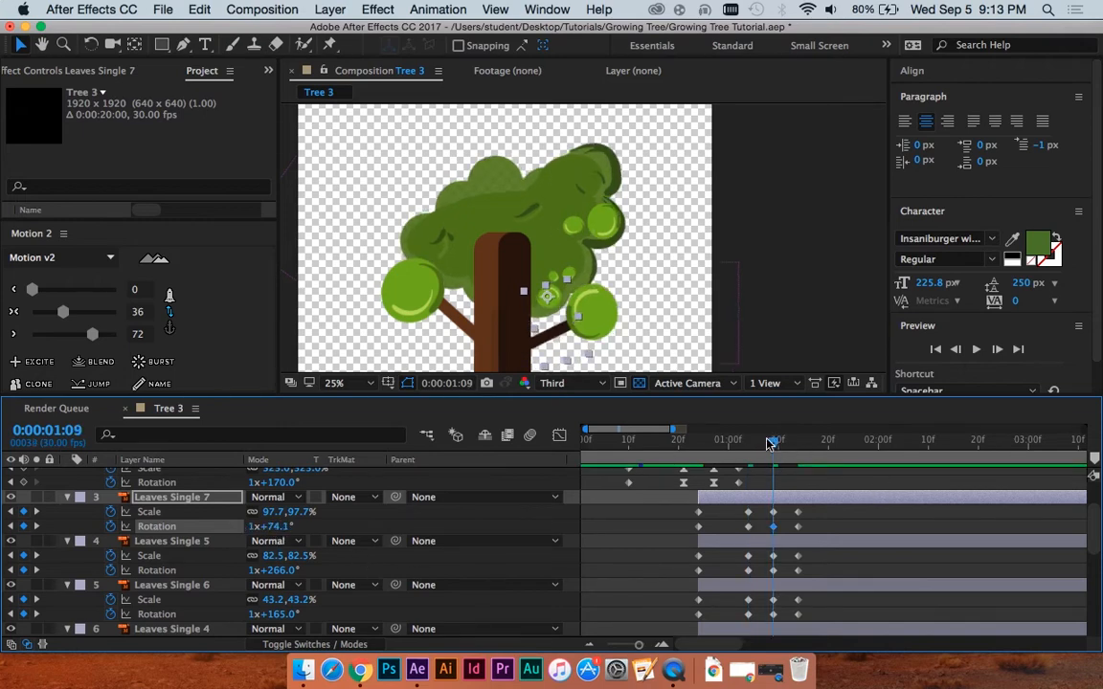
pyautogui.press('j')
pyautogui.moveTo(294, 517); pyautogui.dragTo(304, 515)
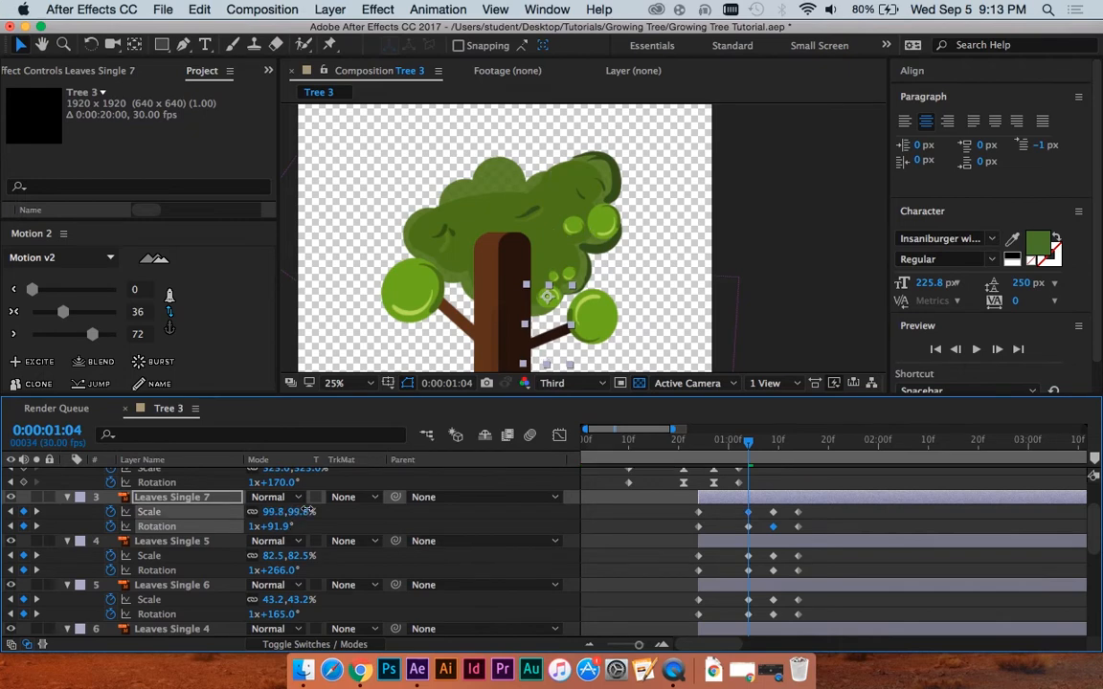
pyautogui.press('super+z')
# Step: Increase the Scale of the five Leaves Single layers 3–7 together at 0:00:01:04, bringing Leaves Single 7 to 113.2% and Leaves Single 5 to 98.0%
pyautogui.click(767, 540)
pyautogui.click(763, 526)
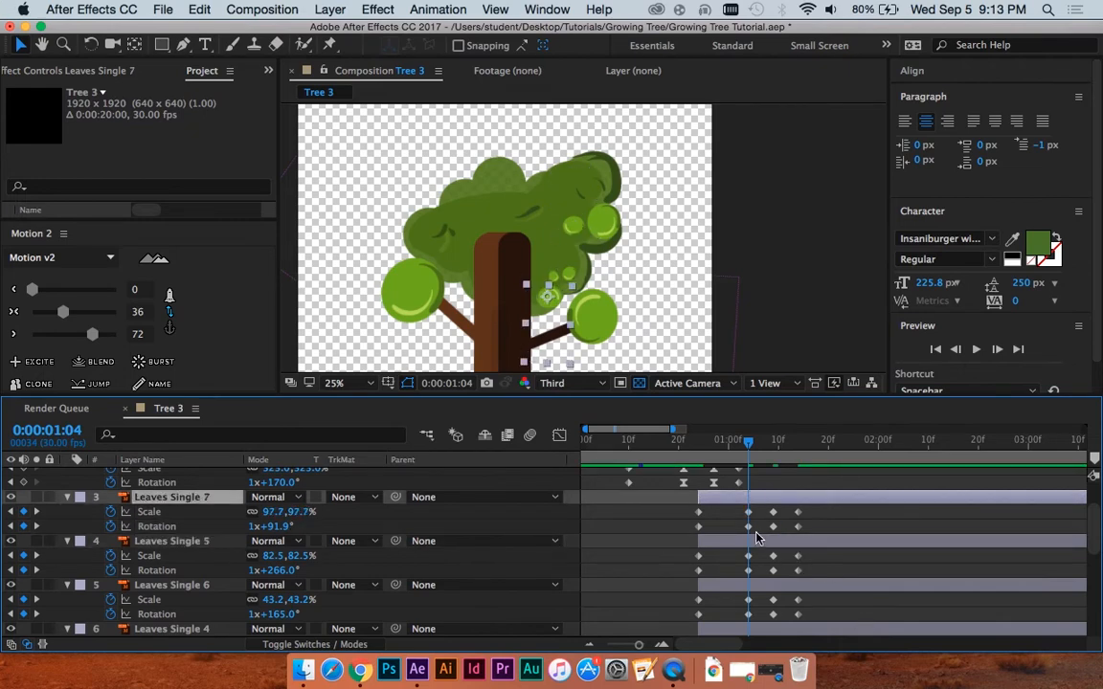
pyautogui.keyDown('shift'); pyautogui.click(759, 543); pyautogui.keyUp('shift')
pyautogui.keyDown('shift'); pyautogui.click(763, 588); pyautogui.keyUp('shift')
pyautogui.hscroll(3, 763, 595)
pyautogui.scroll(-4, 756, 595)
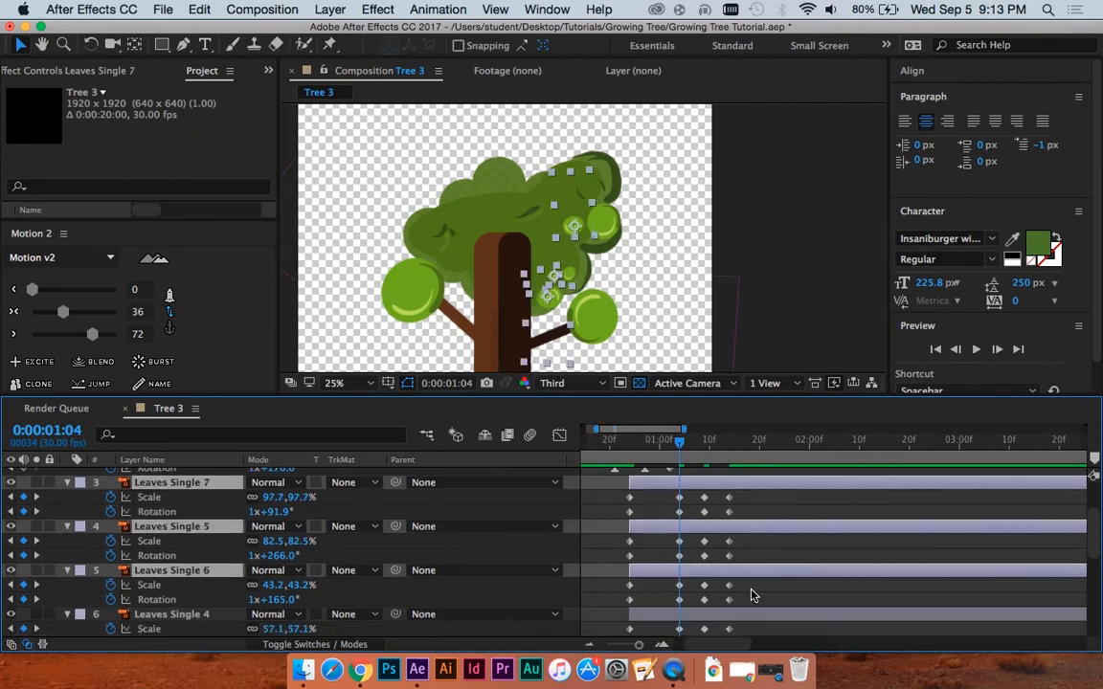
pyautogui.keyDown('shift'); pyautogui.click(689, 572); pyautogui.keyUp('shift')
pyautogui.keyDown('shift'); pyautogui.click(695, 612); pyautogui.keyUp('shift')
pyautogui.scroll(-3, 695, 609)
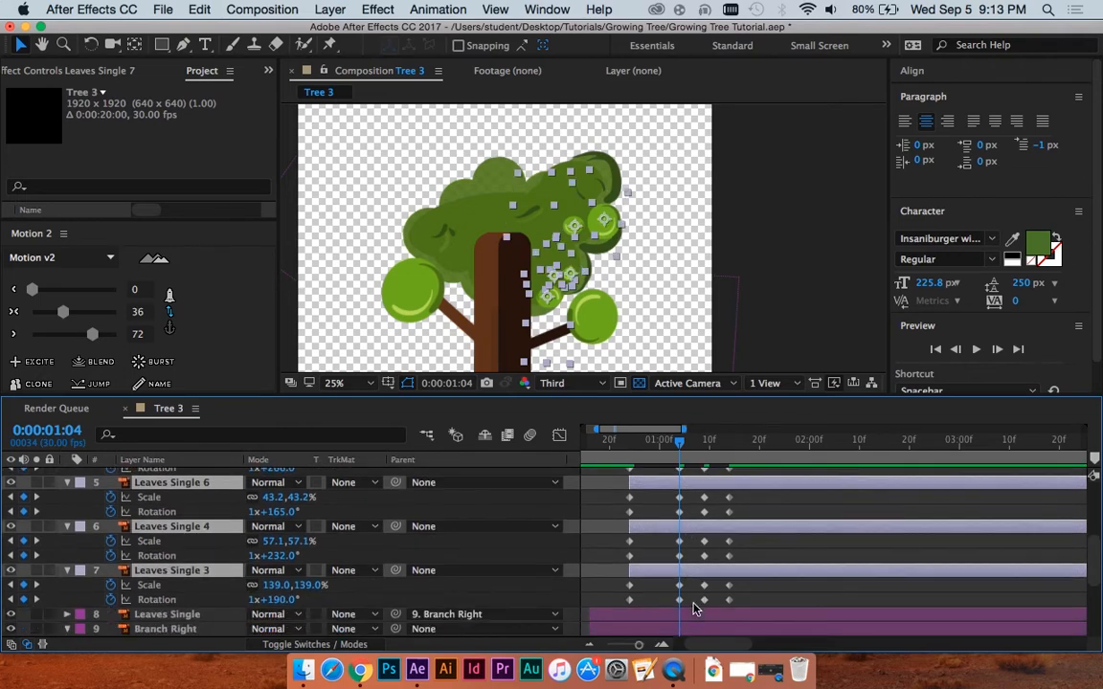
pyautogui.scroll(8, 695, 601)
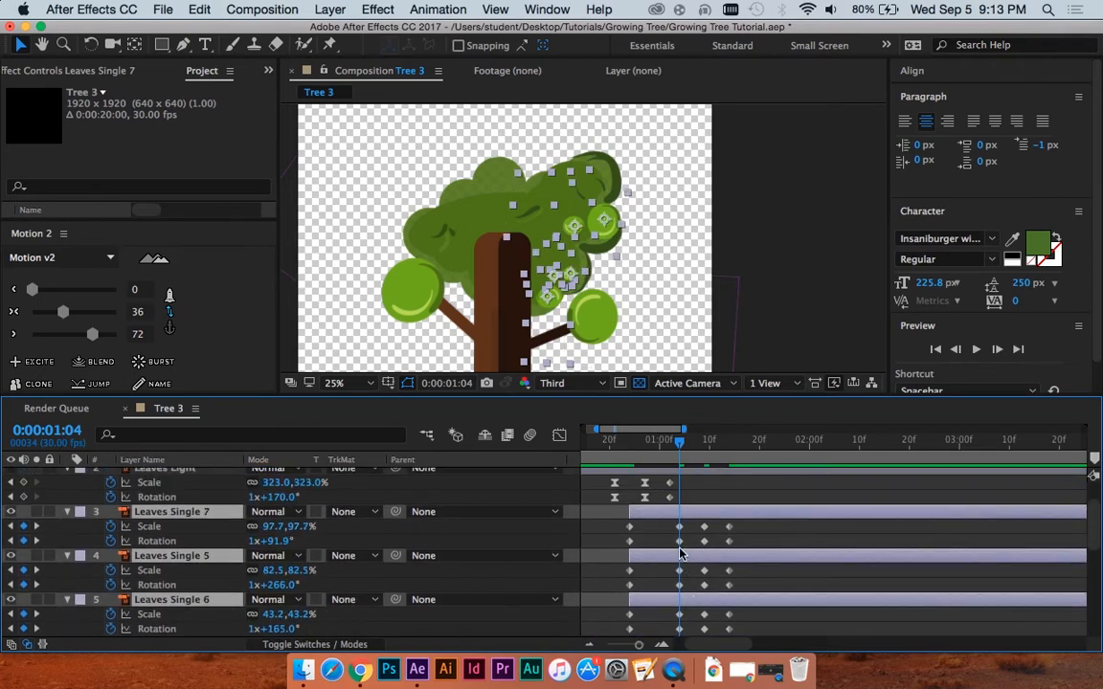
pyautogui.moveTo(305, 529); pyautogui.dragTo(380, 514)
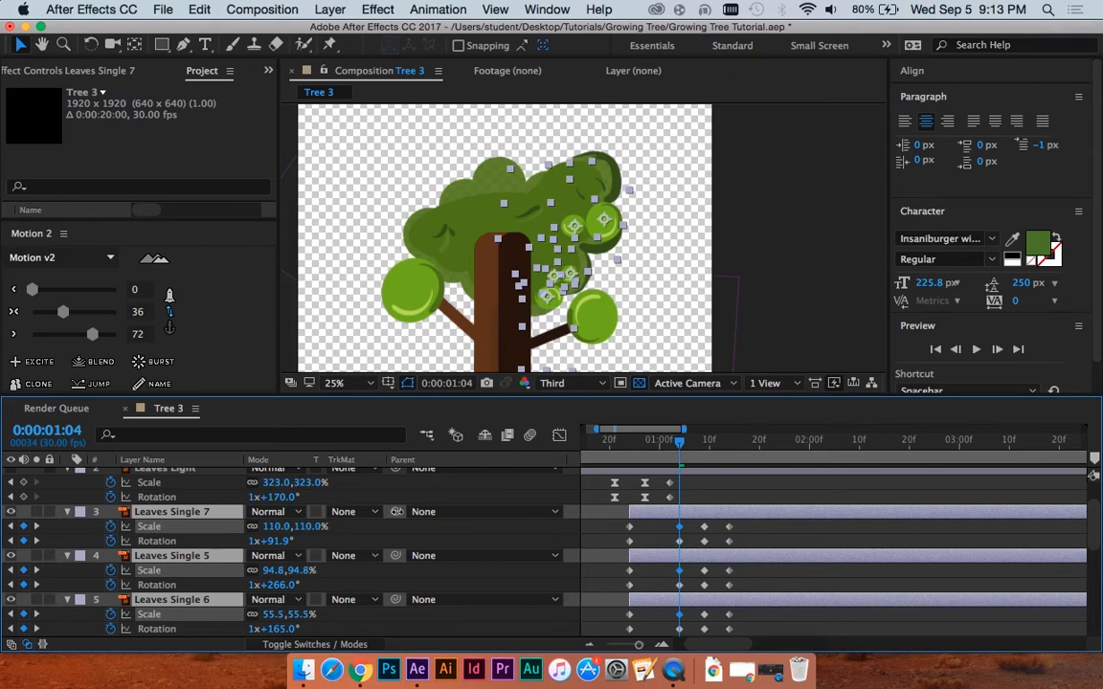
pyautogui.moveTo(396, 511); pyautogui.dragTo(396, 511)
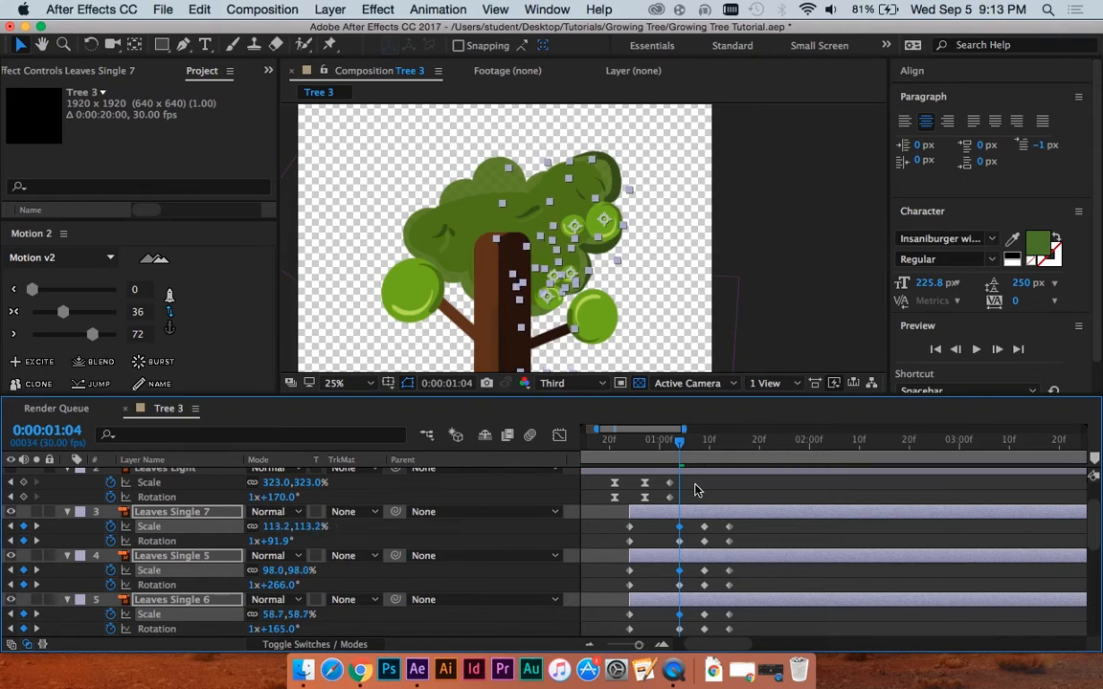
# Step: Reduce the Scale of the five Leaves Single layers together at 0:00:01:09, bringing Leaves Single 7 to 90.8% and Leaves Single 5 to 75.6%
pyautogui.click(704, 441)
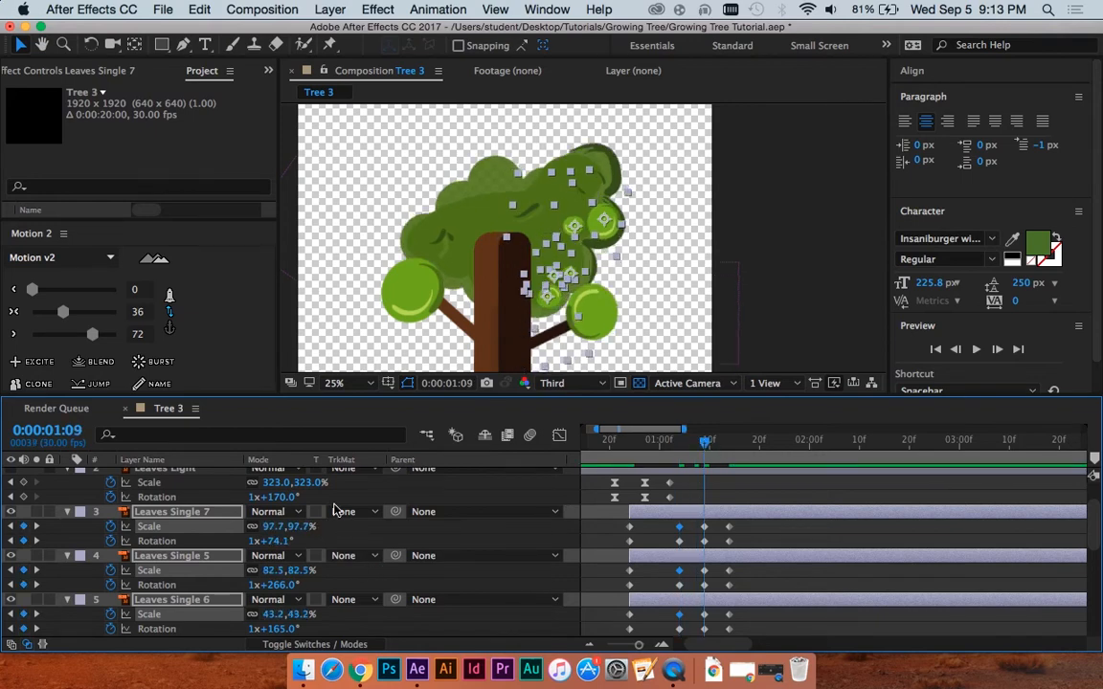
pyautogui.moveTo(302, 530); pyautogui.dragTo(254, 528)
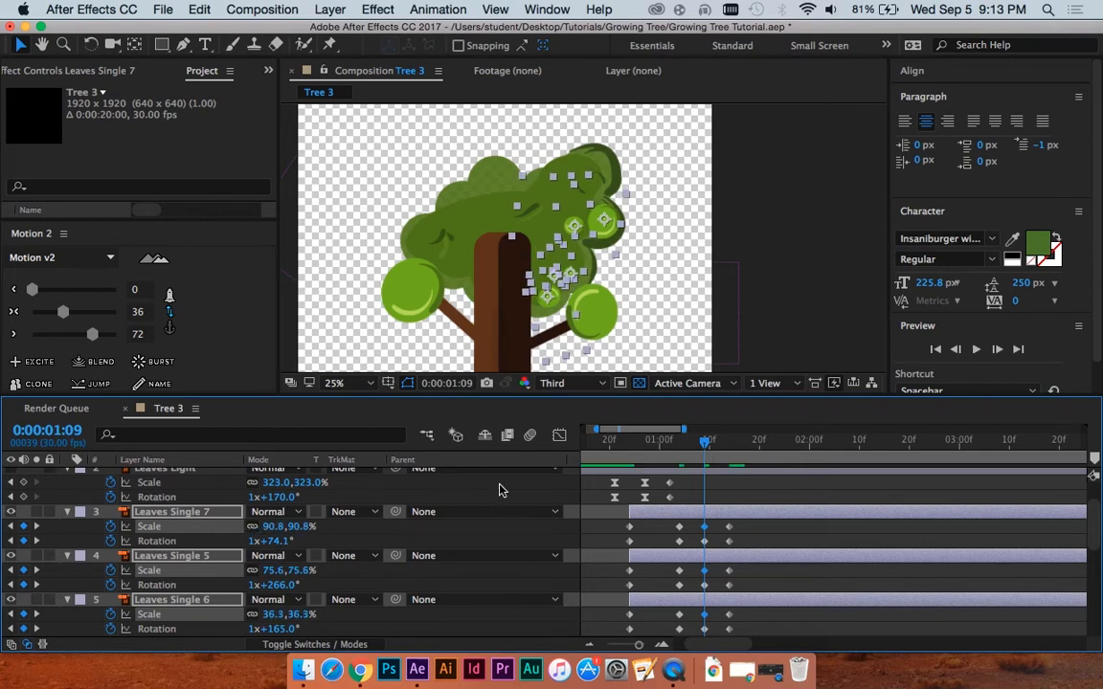
pyautogui.scroll(1, 657, 533)
pyautogui.scroll(-1, 657, 530)
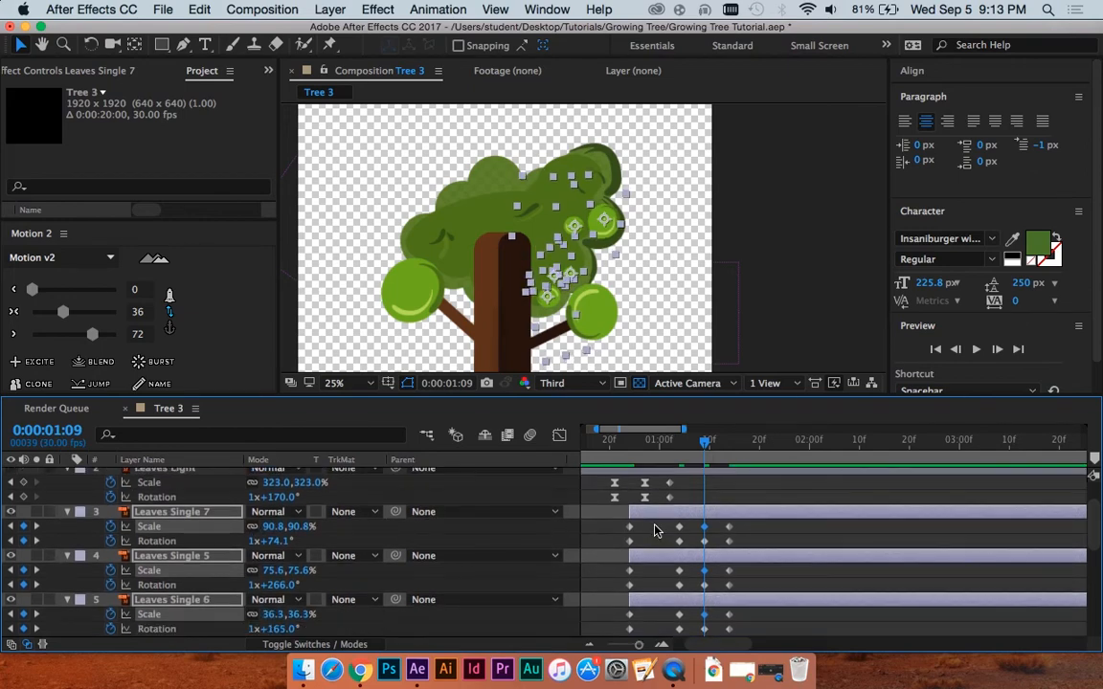
# Step: Set the Rotation of Leaves Single 7 to 1x+68.3° at 0:00:01:09
pyautogui.click(676, 514)
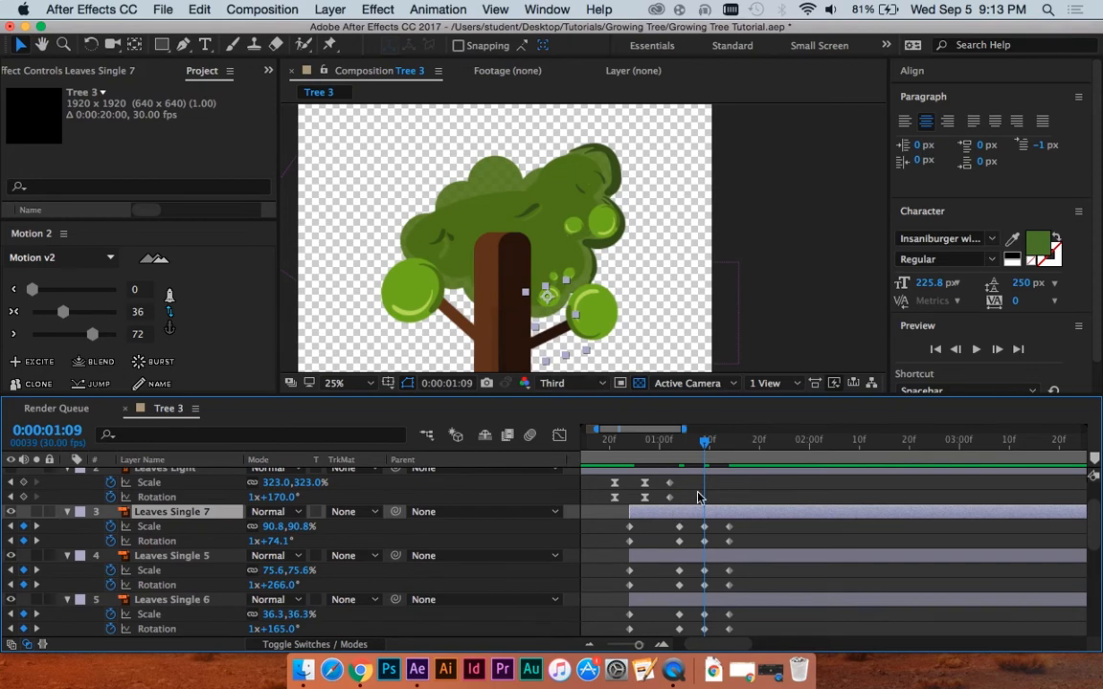
pyautogui.moveTo(705, 447)
pyautogui.mouseDown()
pyautogui.moveTo(659, 447)
pyautogui.moveTo(704, 448)
pyautogui.mouseUp()
pyautogui.scroll(4, 530, 272)
pyautogui.scroll(-2, 574, 230)
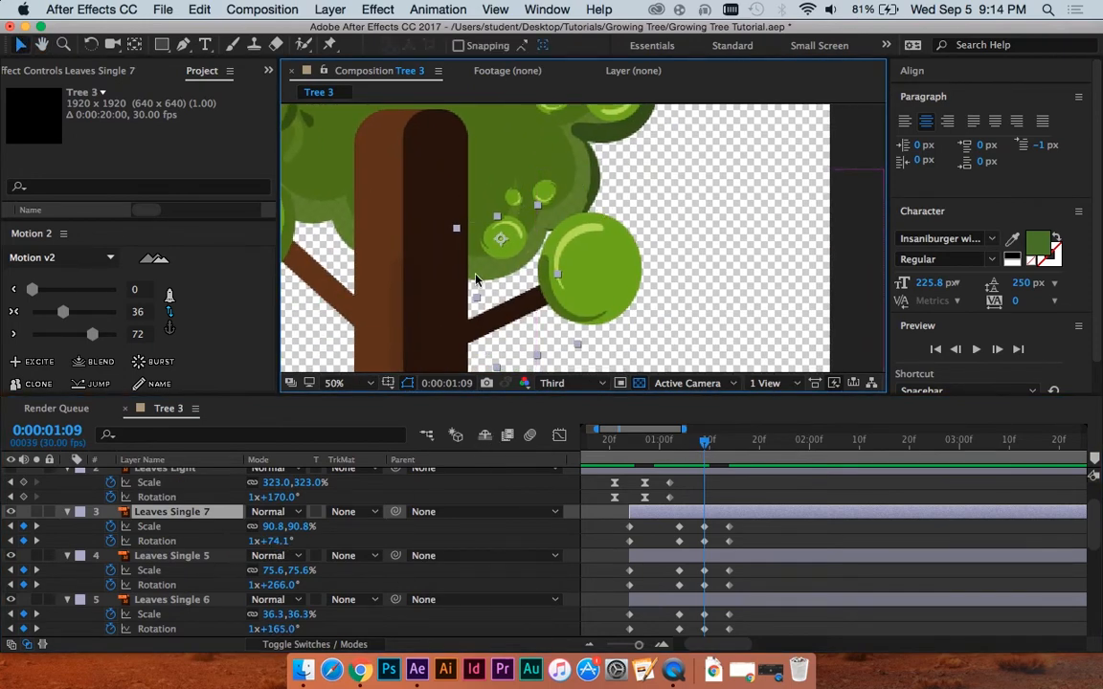
pyautogui.moveTo(275, 541); pyautogui.dragTo(258, 543)
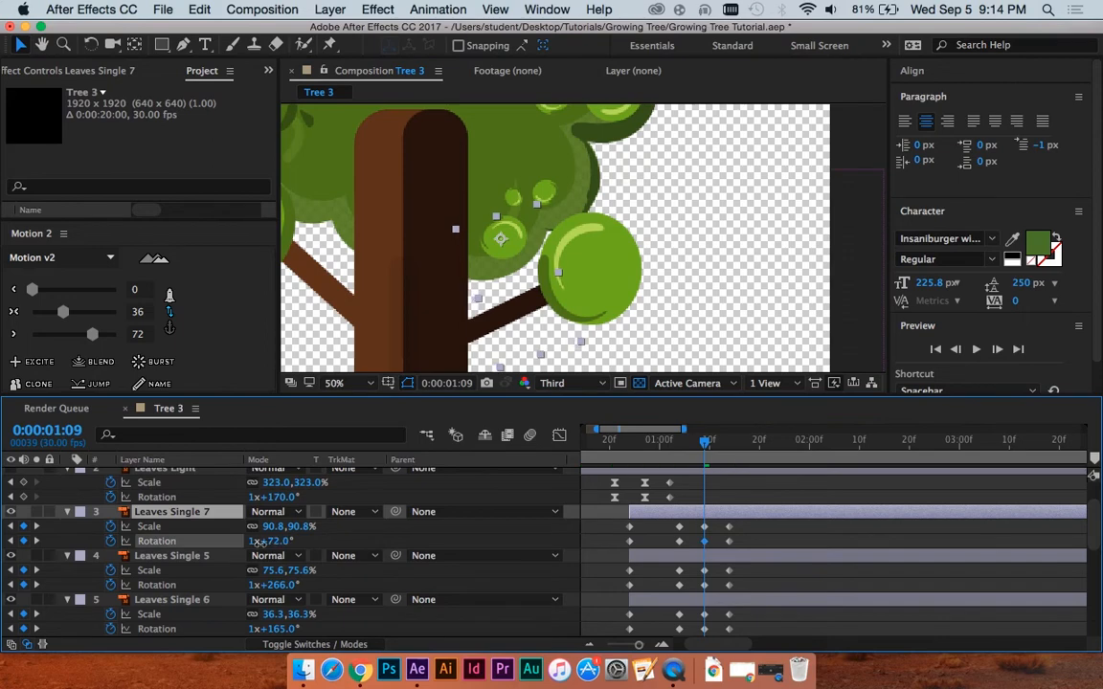
# Step: Set the Rotation of Leaves Single 5 to 1x+247.2° at 0:00:01:04 and 1x+273.5° at 0:00:01:09
pyautogui.click(171, 556)
pyautogui.press('h')
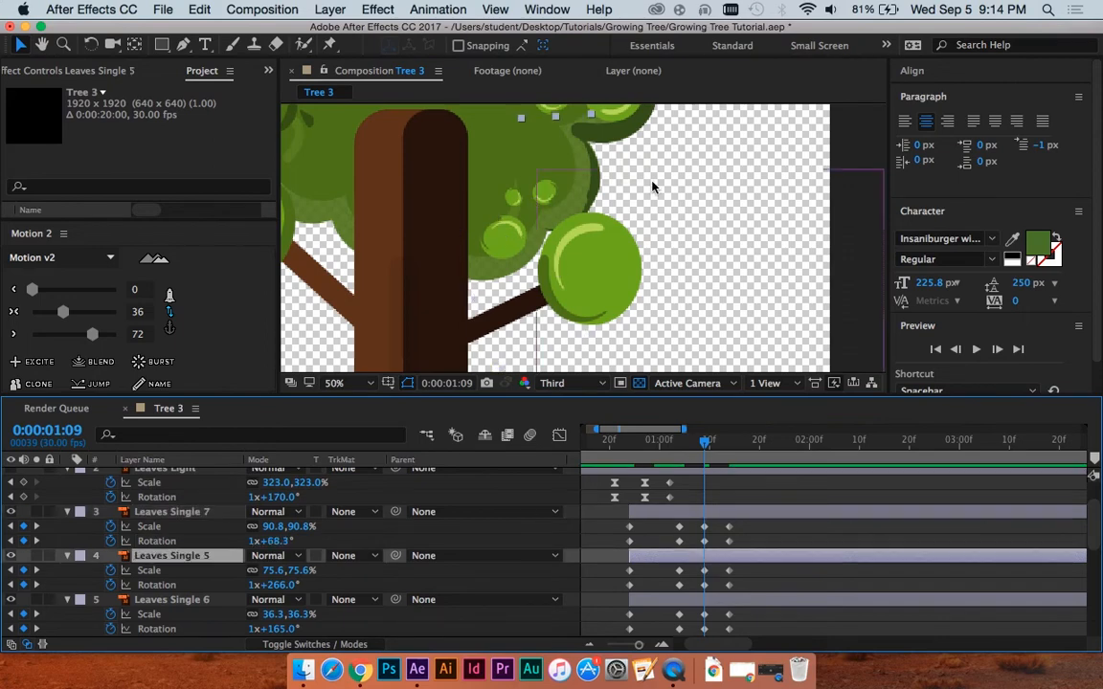
pyautogui.moveTo(651, 185); pyautogui.dragTo(647, 266)
pyautogui.press('v')
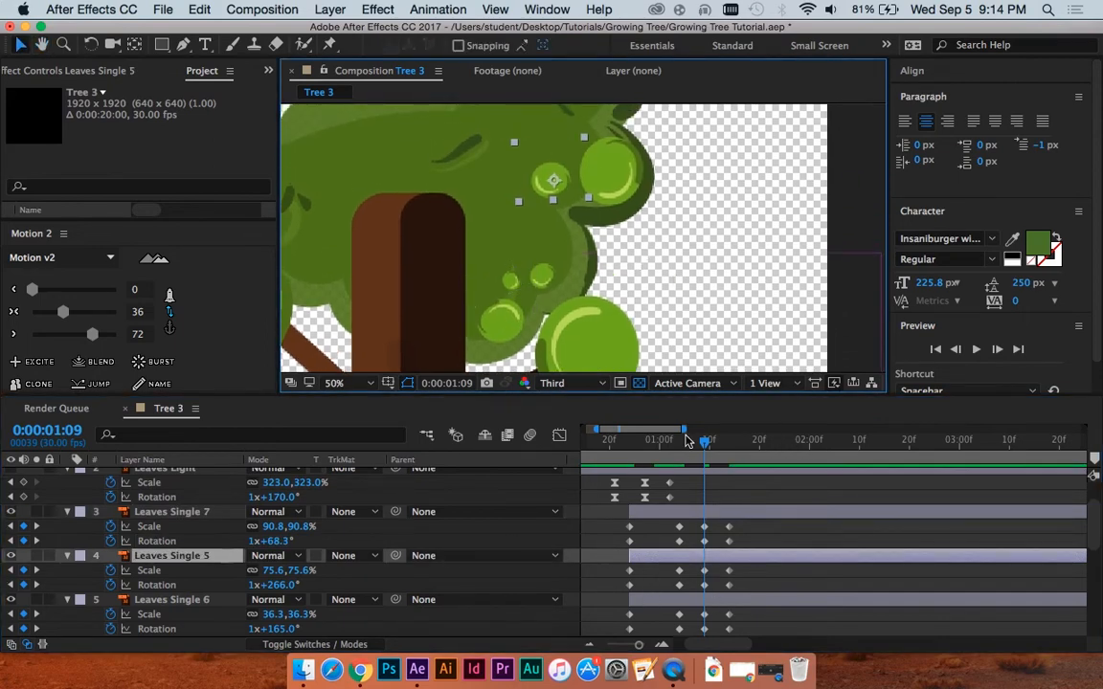
pyautogui.moveTo(705, 439); pyautogui.dragTo(679, 448)
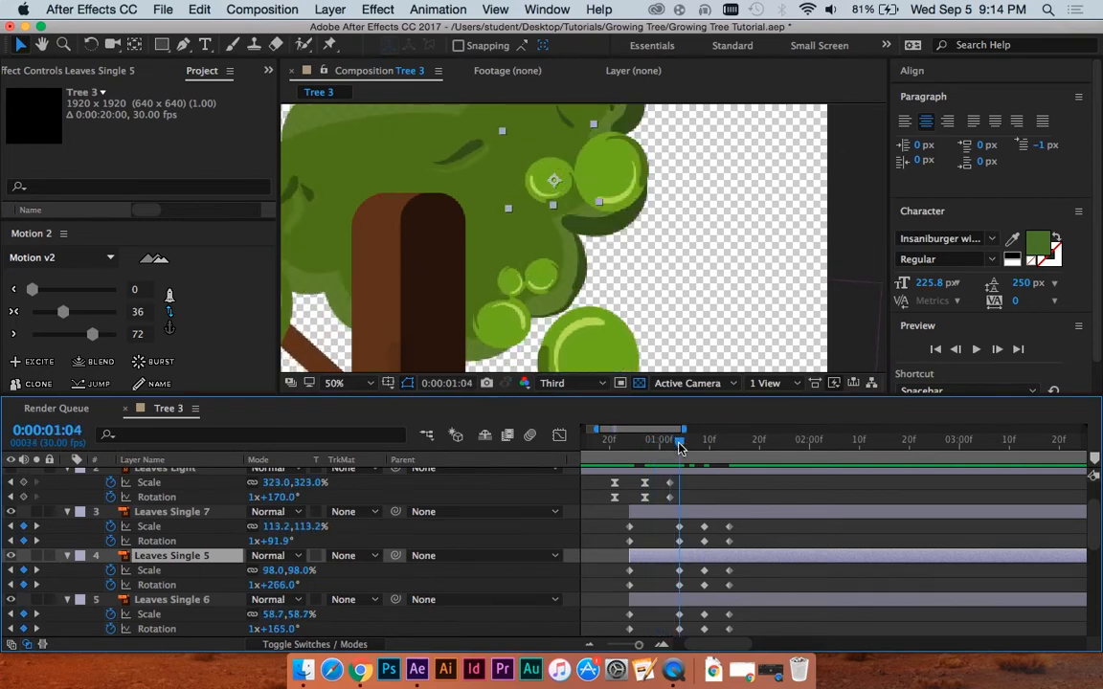
pyautogui.moveTo(290, 585); pyautogui.dragTo(259, 585)
pyautogui.moveTo(691, 438); pyautogui.dragTo(704, 447)
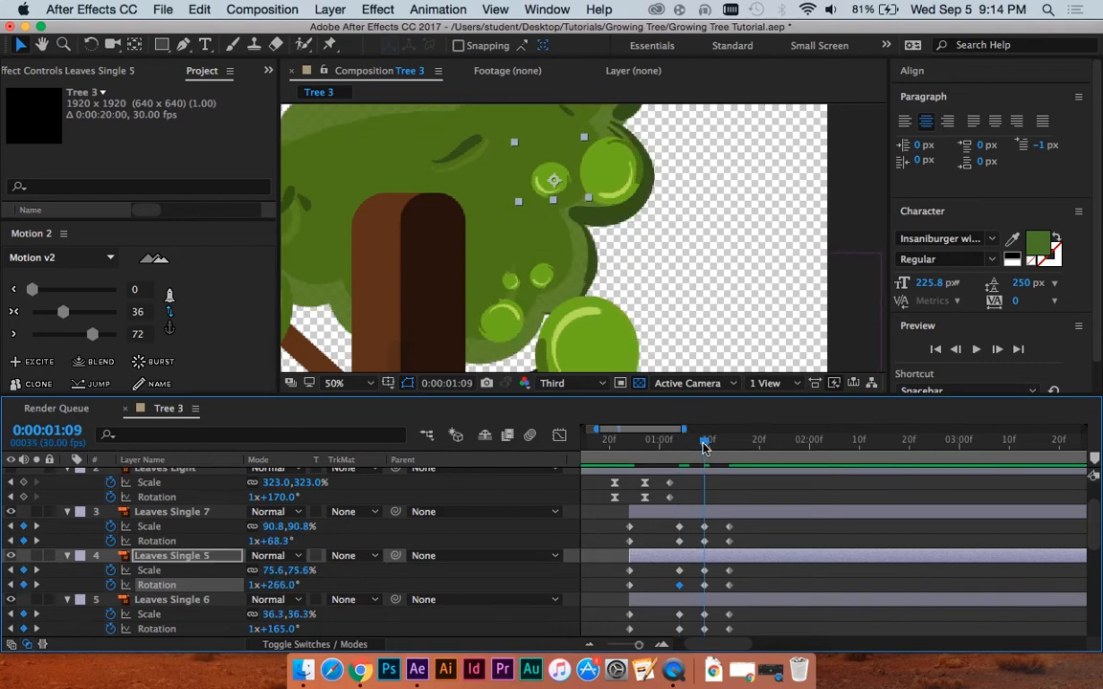
pyautogui.moveTo(285, 588); pyautogui.dragTo(303, 583)
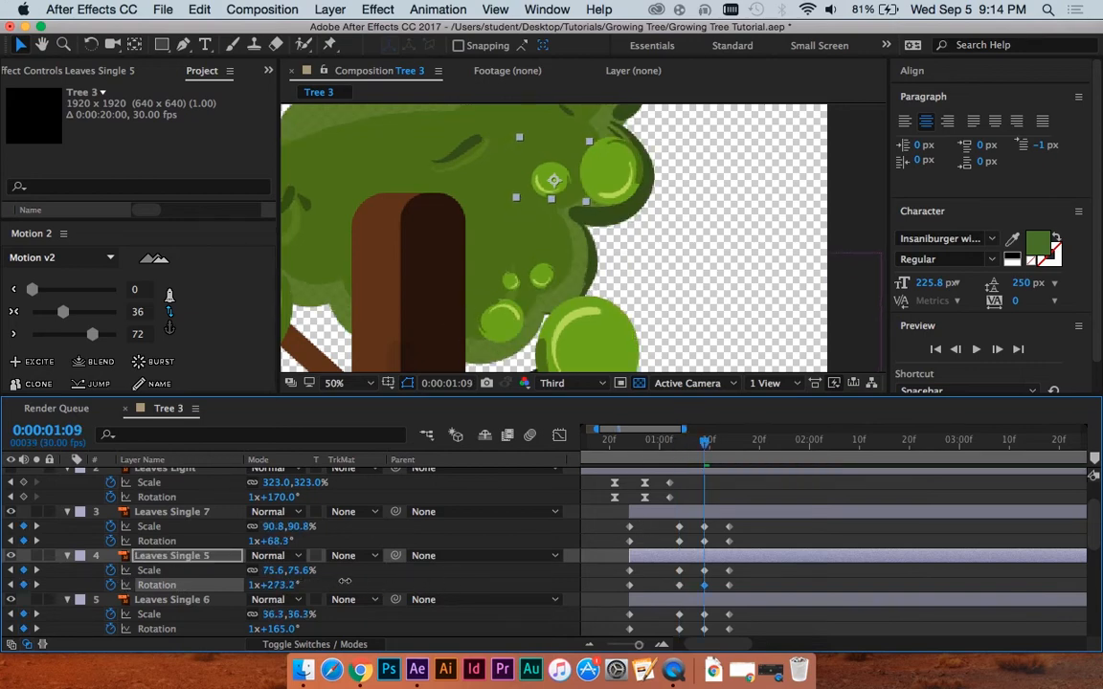
# Step: Set the Rotation of Leaves Single 6 to 1x+179.5° at 0:00:01:04 and 1x+155.9° at 0:00:01:09
pyautogui.scroll(-1, 718, 536)
pyautogui.click(691, 585)
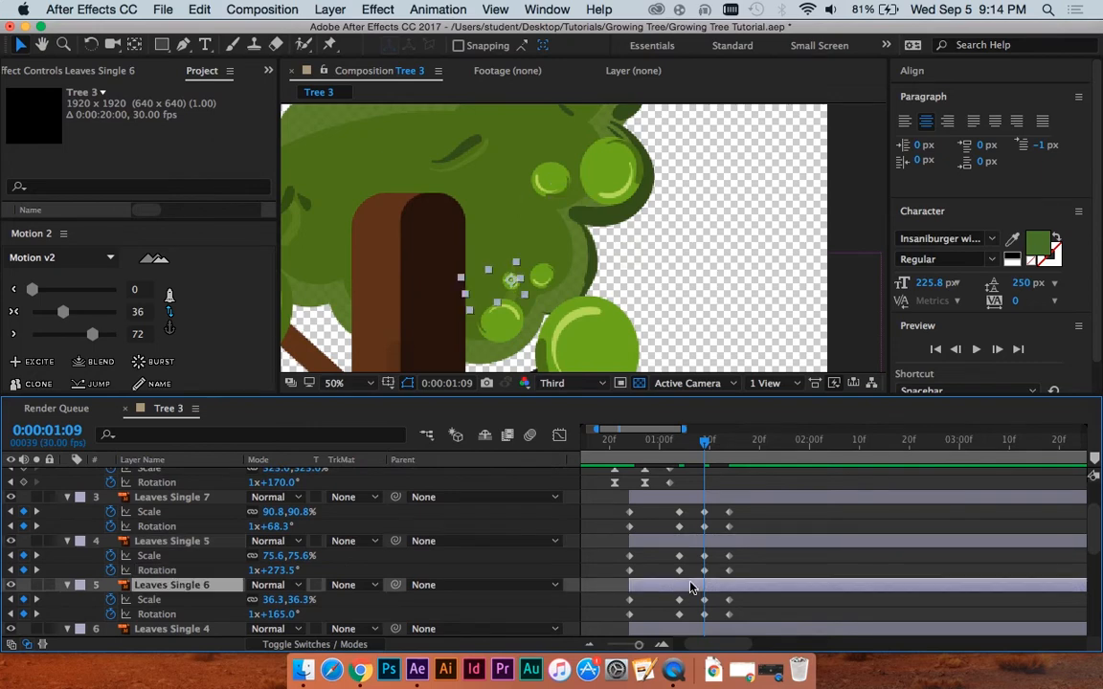
pyautogui.moveTo(705, 436); pyautogui.dragTo(679, 464)
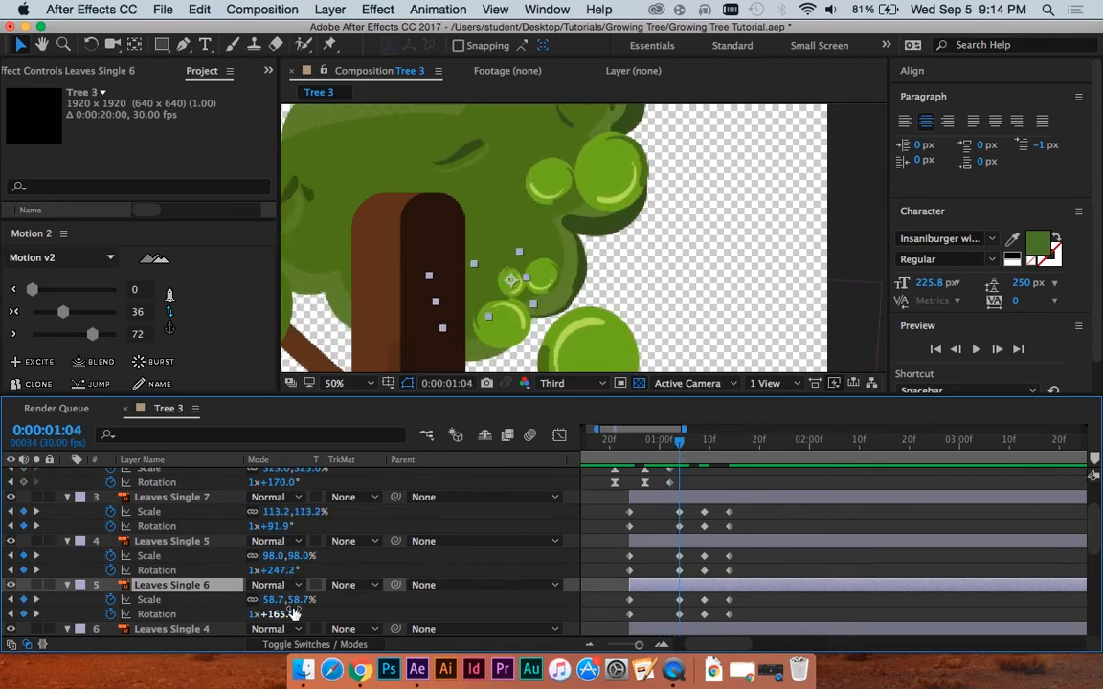
pyautogui.moveTo(290, 614); pyautogui.dragTo(704, 438)
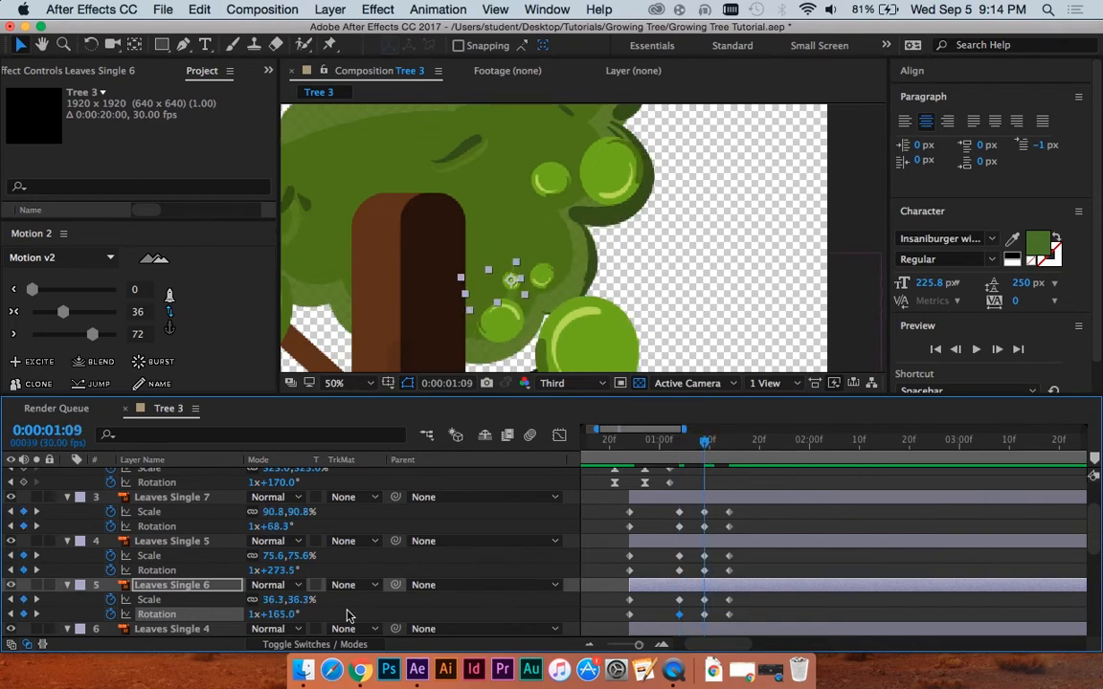
pyautogui.moveTo(271, 614); pyautogui.dragTo(192, 613)
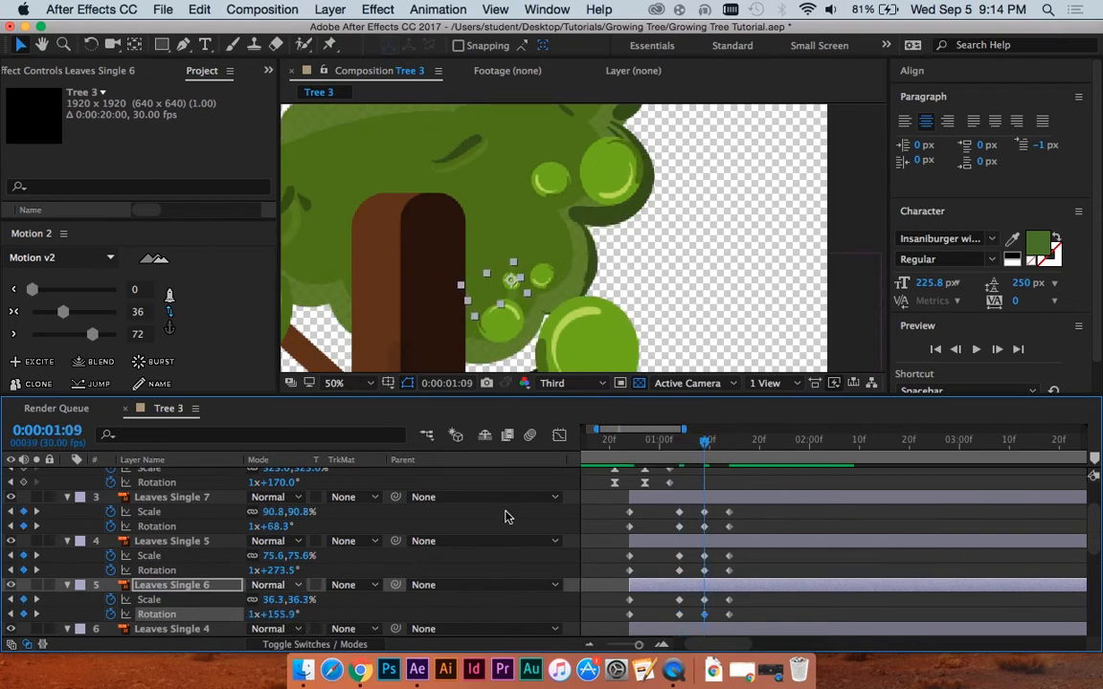
pyautogui.moveTo(722, 442); pyautogui.dragTo(734, 440)
# Step: Set the Rotation of Leaves Single 4 to 1x+210.6° at 0:00:01:04 and 1x+240.7° at 0:00:01:09
pyautogui.scroll(-2, 711, 525)
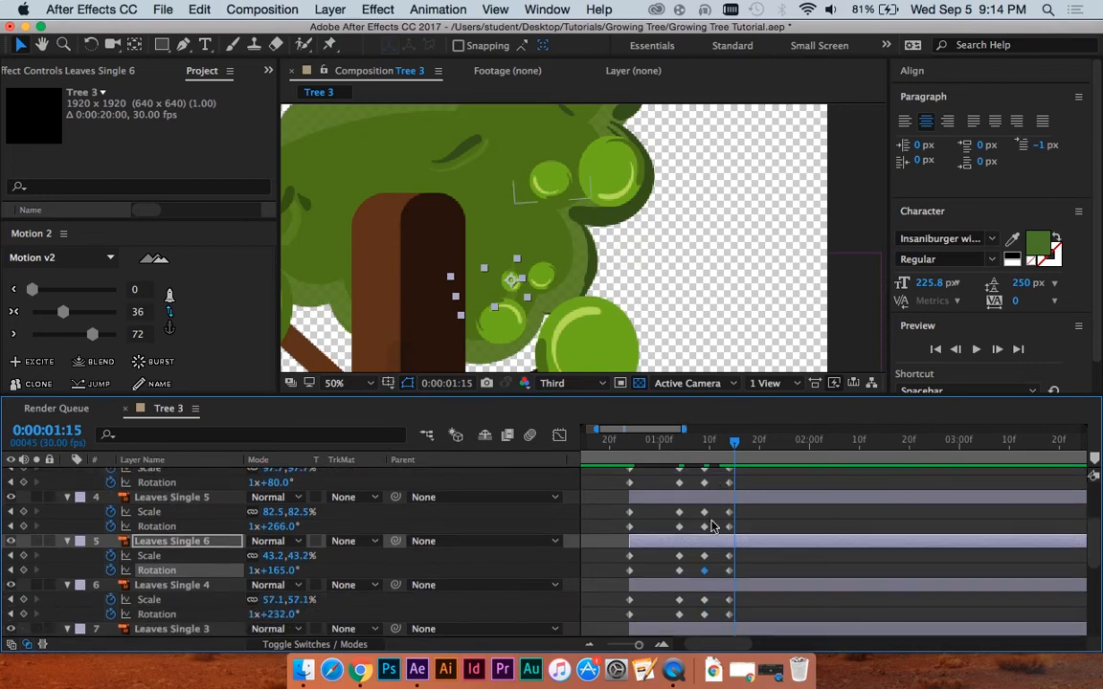
pyautogui.click(708, 584)
pyautogui.click(704, 442)
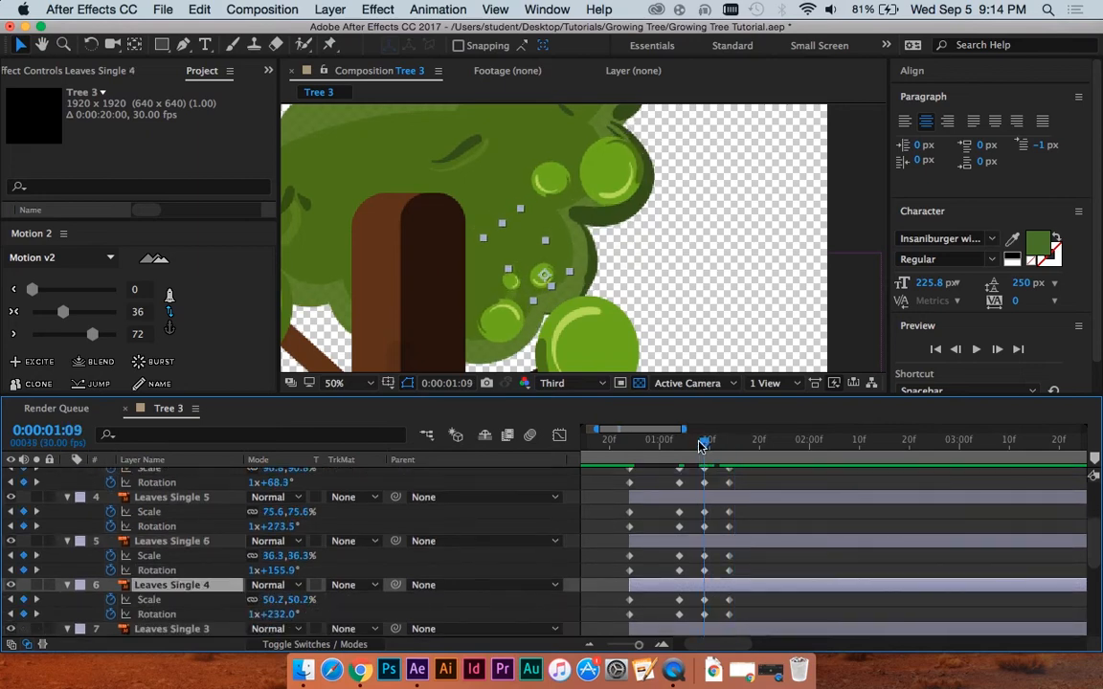
pyautogui.scroll(-1, 692, 444)
pyautogui.moveTo(692, 453)
pyautogui.mouseDown()
pyautogui.moveTo(649, 443)
pyautogui.moveTo(677, 445)
pyautogui.mouseUp()
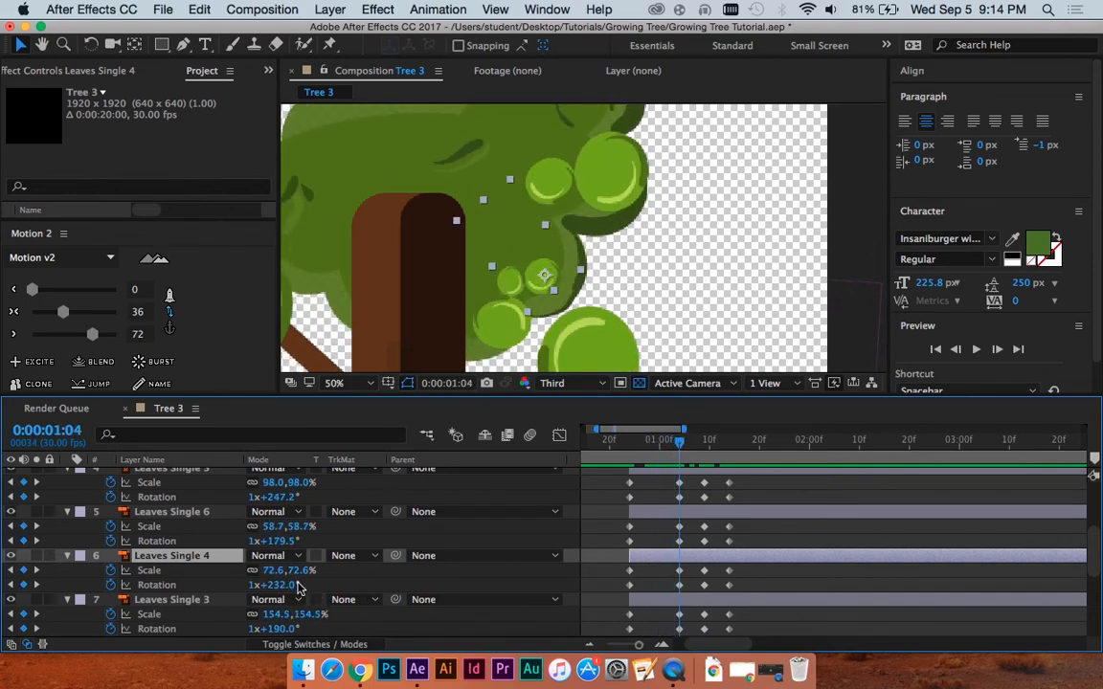
pyautogui.moveTo(285, 584); pyautogui.dragTo(300, 572)
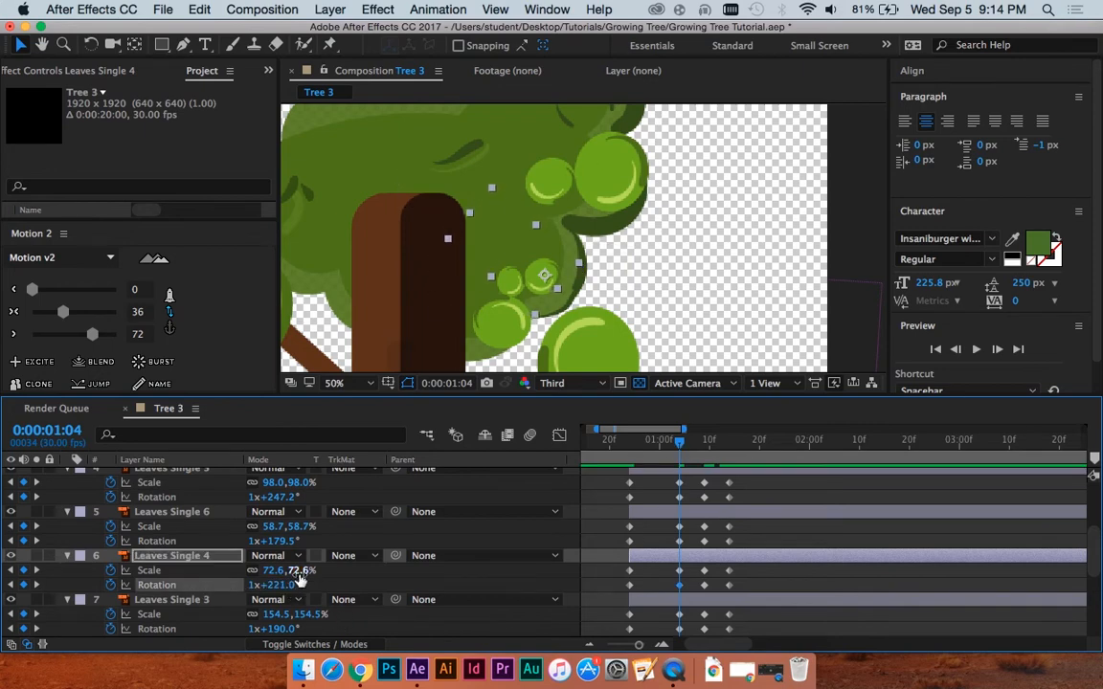
pyautogui.click(705, 443)
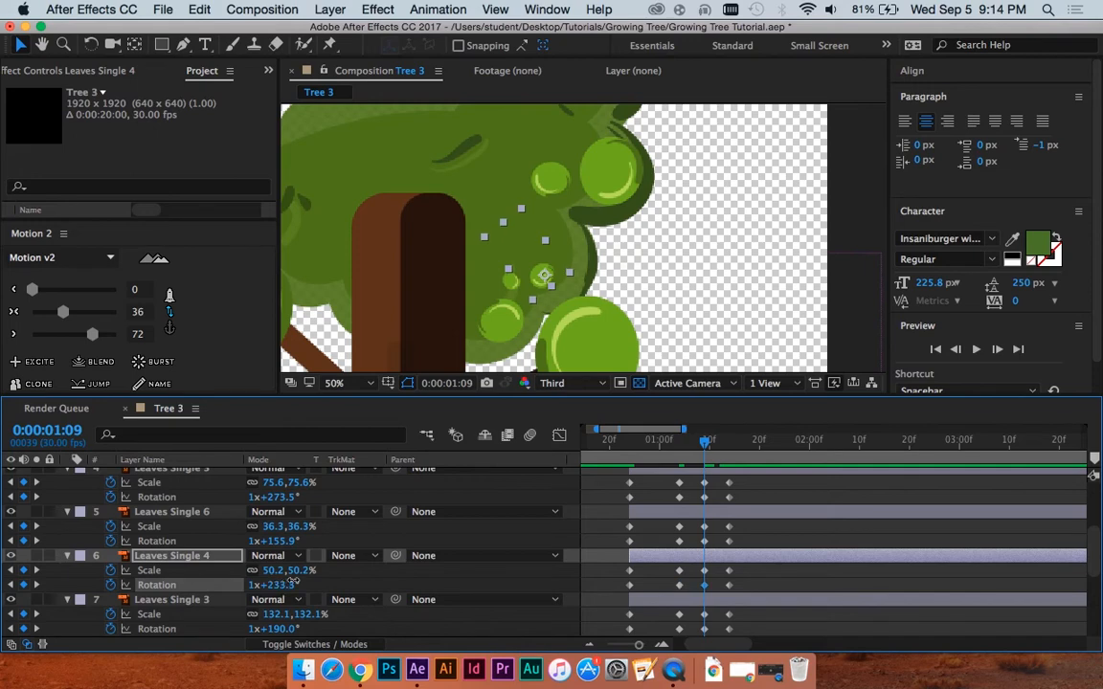
pyautogui.moveTo(295, 581); pyautogui.dragTo(333, 569)
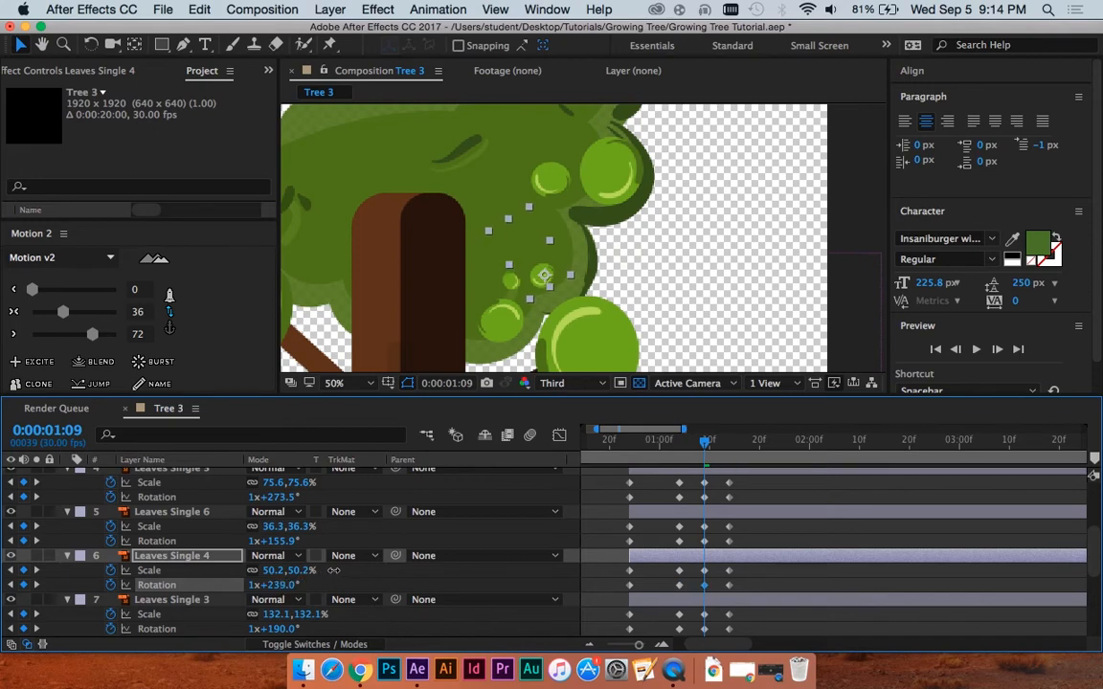
pyautogui.click(728, 443)
# Step: Set the Rotation of Leaves Single 3 to 1x+209.1° at 0:00:01:04 and reduce it slightly below its resting angle at 0:00:01:09
pyautogui.scroll(-1, 699, 555)
pyautogui.click(700, 572)
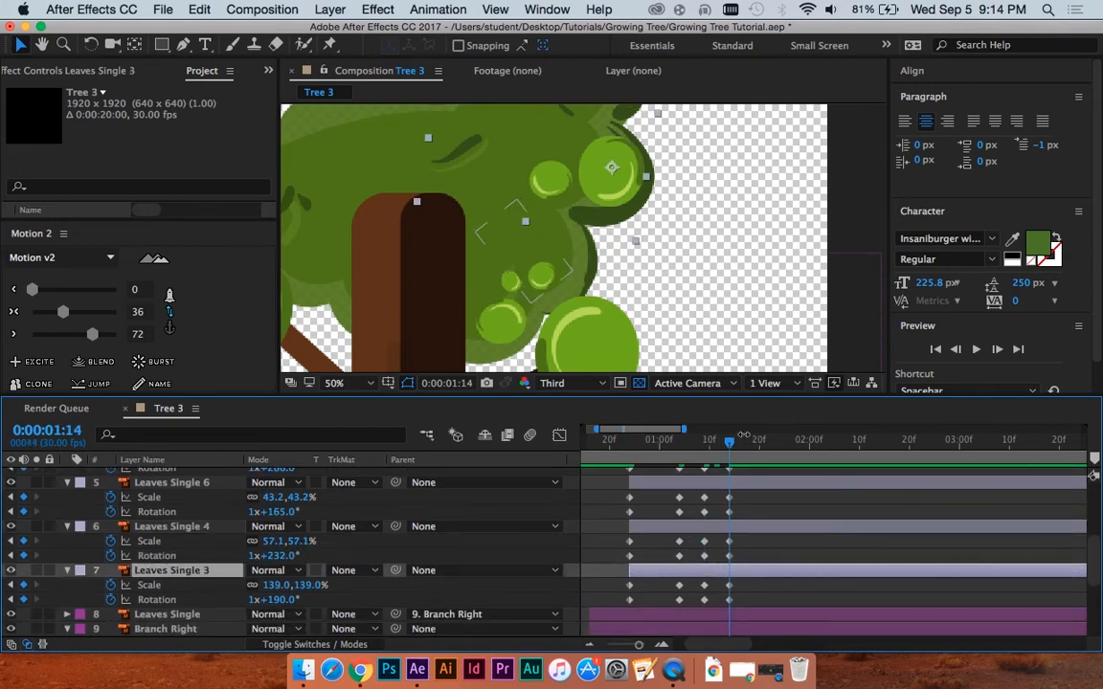
pyautogui.moveTo(728, 444); pyautogui.dragTo(674, 460)
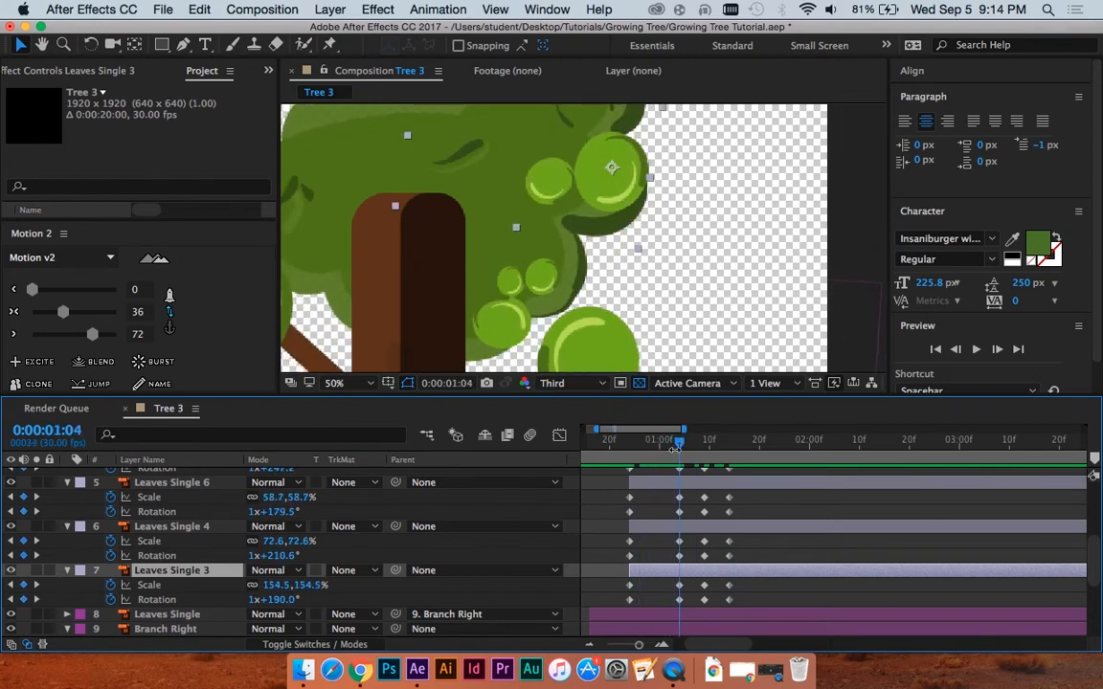
pyautogui.moveTo(278, 600); pyautogui.dragTo(567, 573)
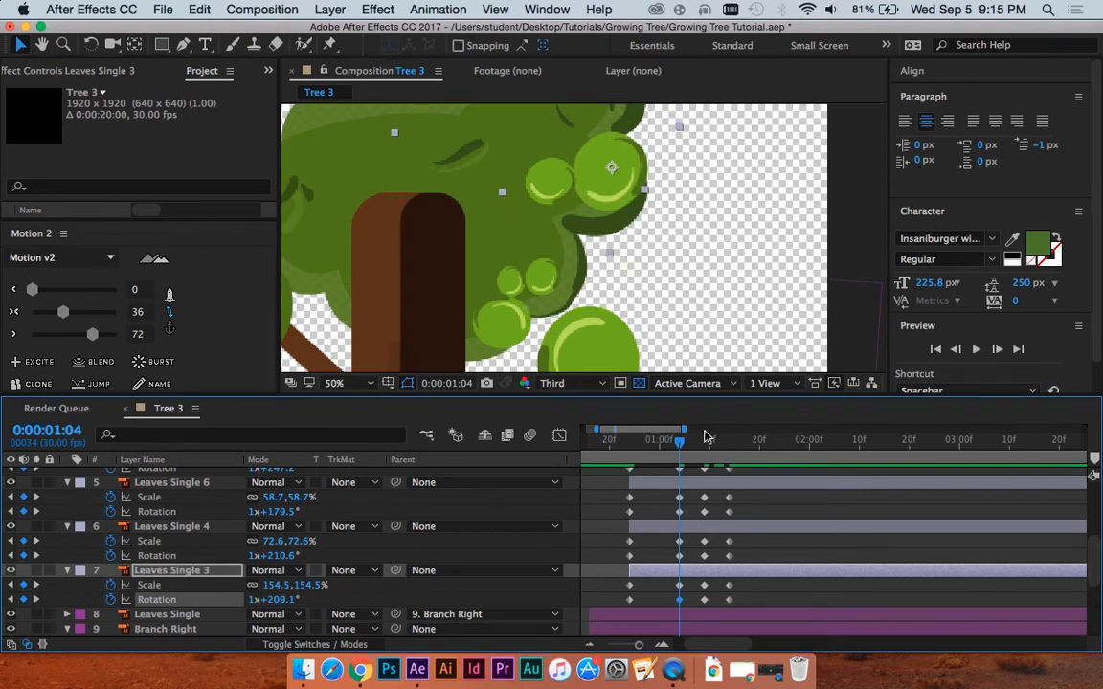
pyautogui.click(705, 438)
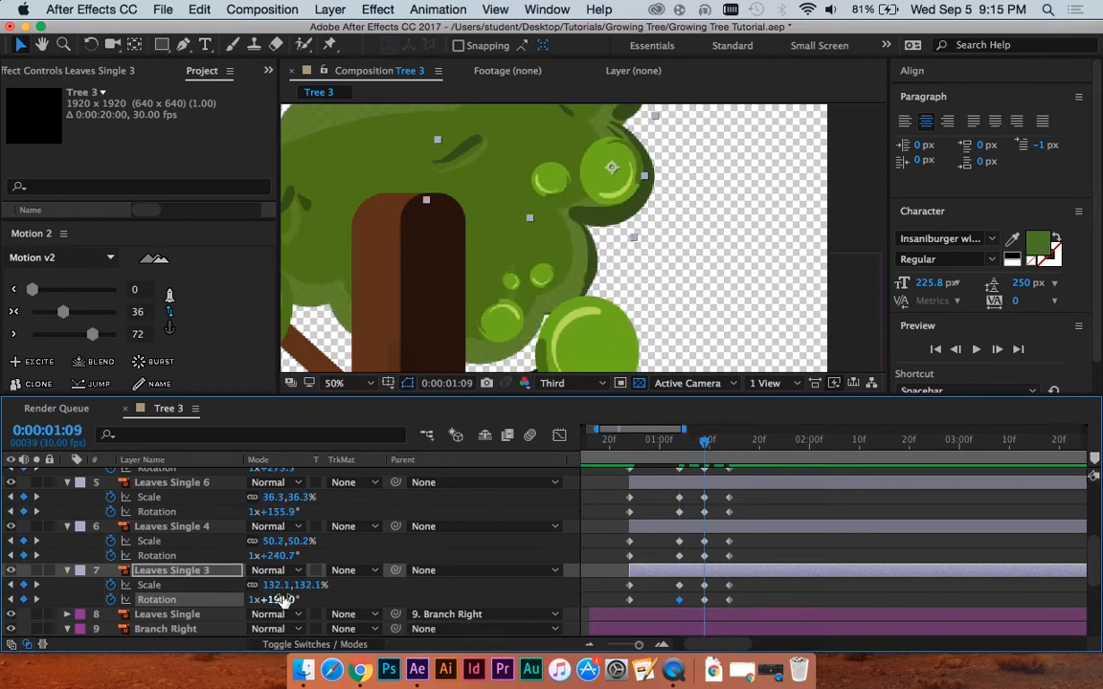
pyautogui.moveTo(283, 600); pyautogui.dragTo(217, 608)
pyautogui.moveTo(715, 439); pyautogui.dragTo(725, 440)
# Step: Ease the 0:00:01:04 Scale and Rotation keyframes of all five Leaves Single layers in and out at 68 with Motion 2, and maximize the timeline
pyautogui.scroll(3, 738, 555)
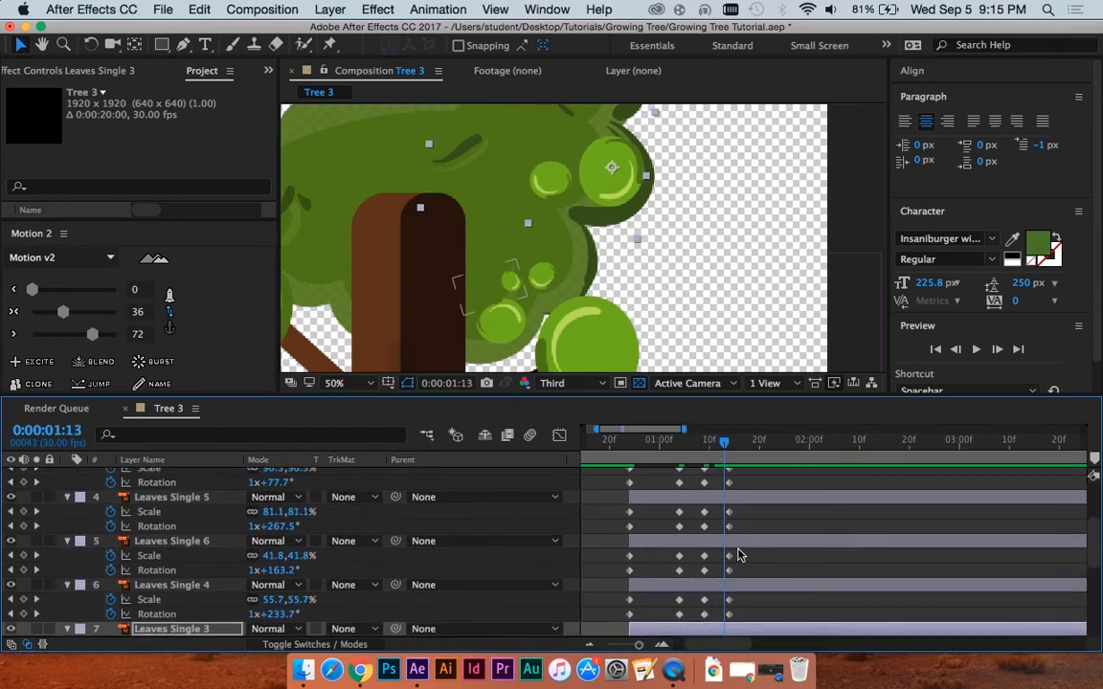
pyautogui.scroll(2, 701, 541)
pyautogui.moveTo(667, 509)
pyautogui.mouseDown()
pyautogui.moveTo(685, 661)
pyautogui.moveTo(697, 546)
pyautogui.moveTo(678, 538)
pyautogui.moveTo(694, 552)
pyautogui.mouseUp()
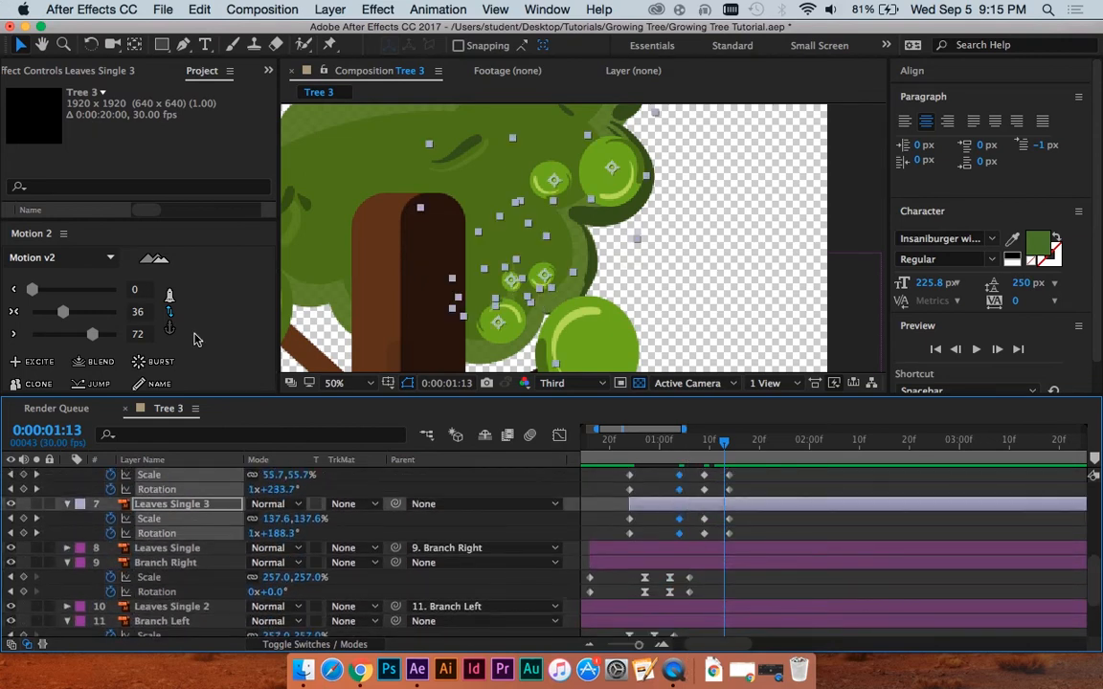
pyautogui.moveTo(64, 312); pyautogui.dragTo(91, 314)
pyautogui.scroll(4, 707, 528)
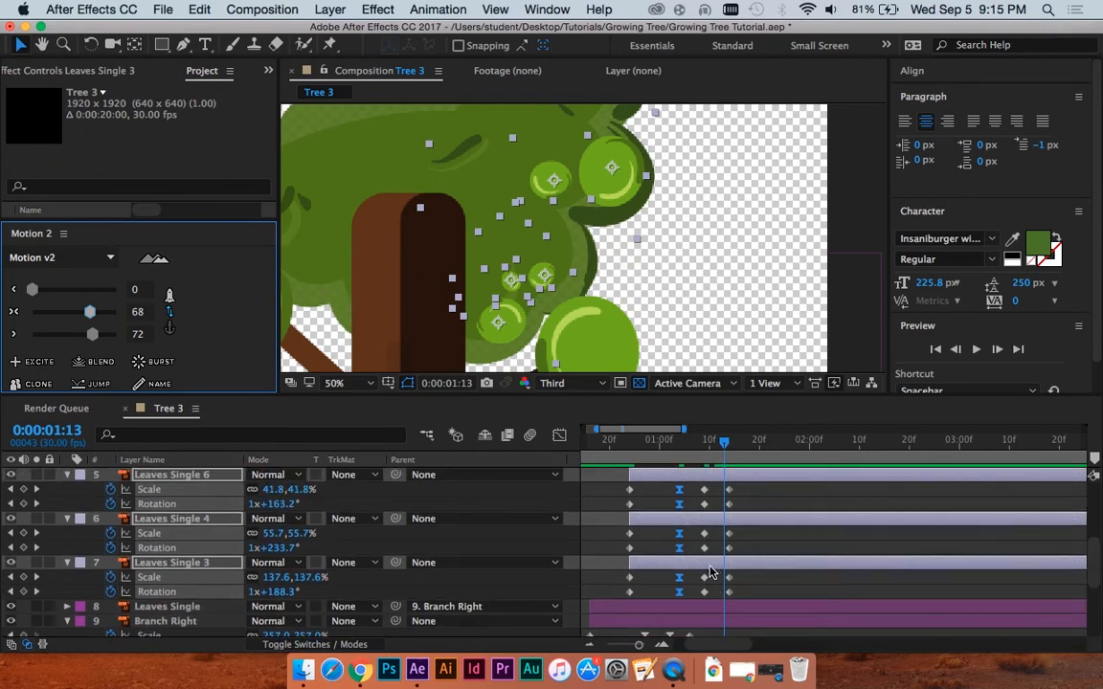
pyautogui.press('`')
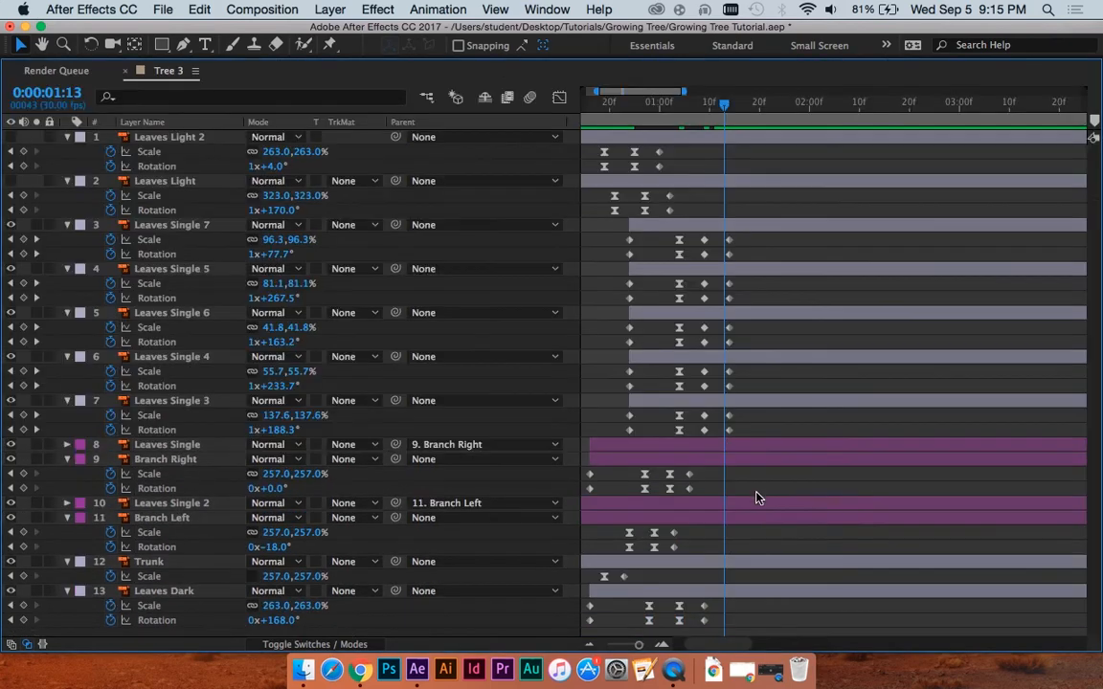
# Step: Ease the 0:00:01:09 Scale and Rotation keyframes of all five Leaves Single layers in and out at 36 with Motion 2
pyautogui.moveTo(691, 237); pyautogui.dragTo(716, 441)
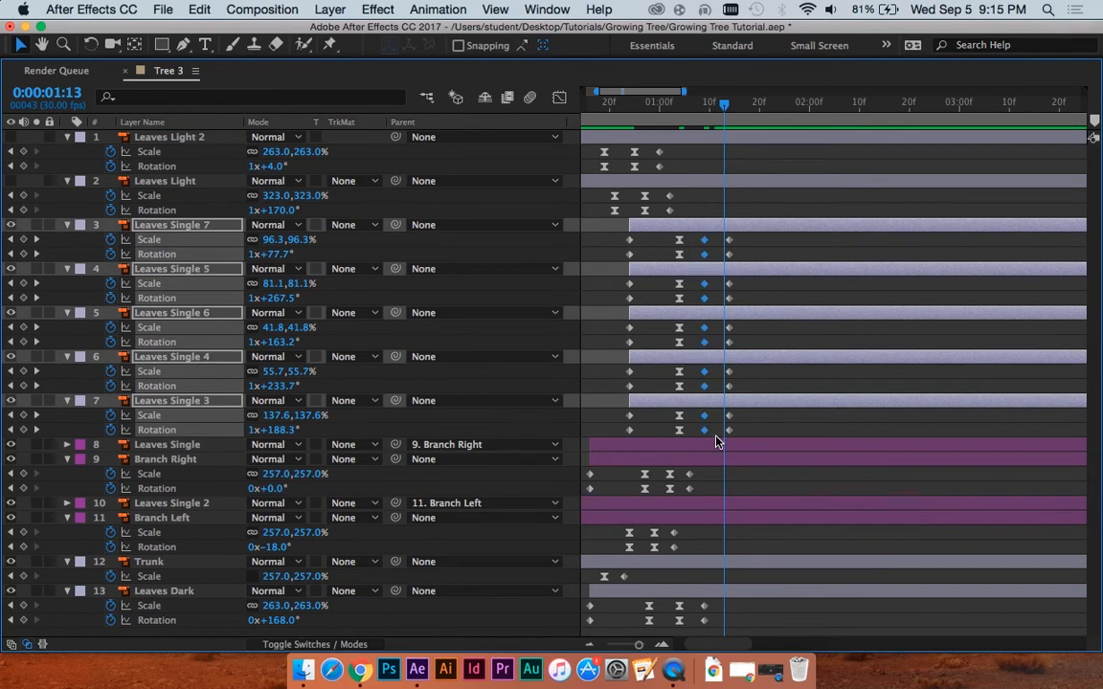
pyautogui.press('`')
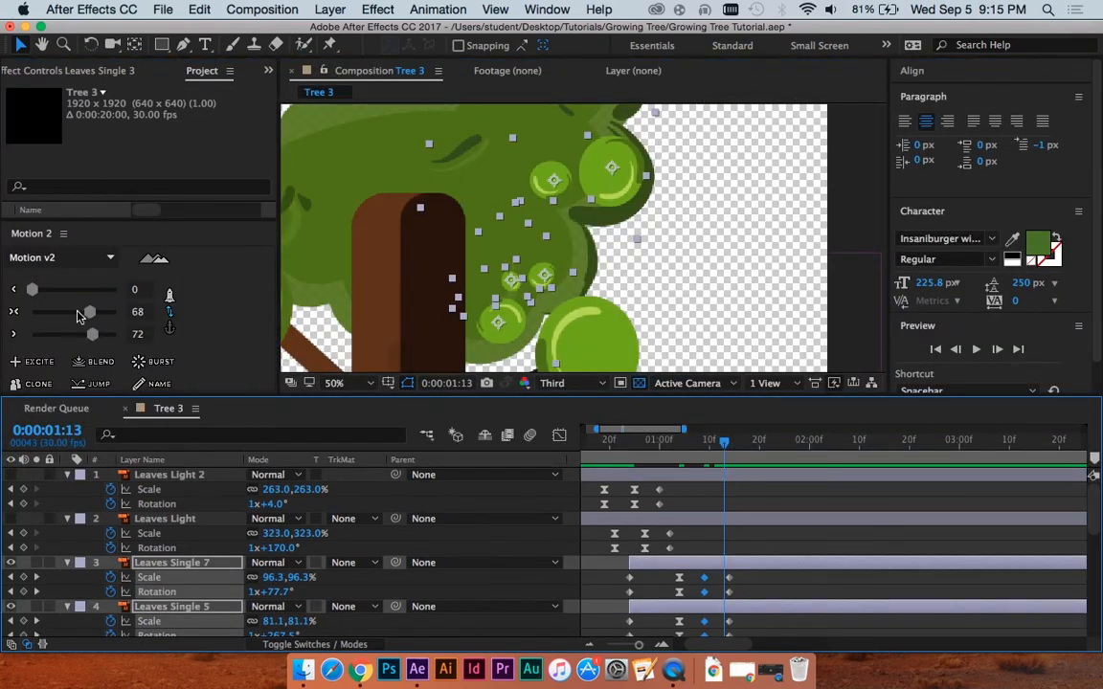
pyautogui.moveTo(80, 316); pyautogui.dragTo(65, 319)
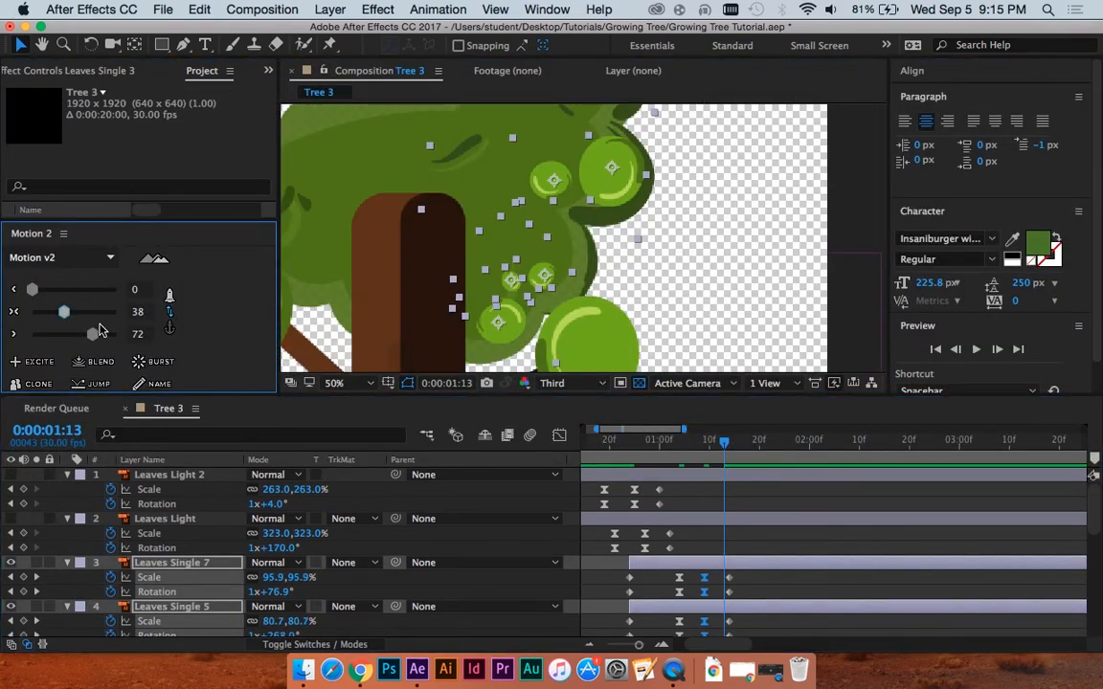
# Step: Preview the small leaves' overshoot animation from around 0:00:00:19 and save the project
pyautogui.scroll(-2, 630, 234)
pyautogui.moveTo(630, 233); pyautogui.dragTo(642, 227)
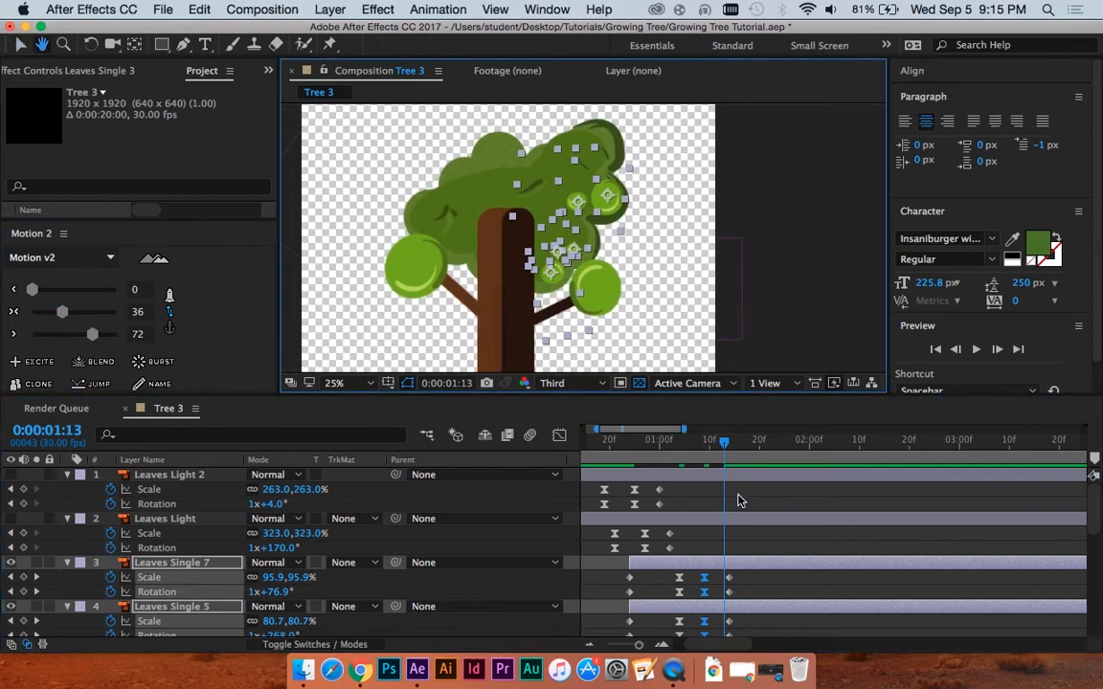
pyautogui.moveTo(712, 442); pyautogui.dragTo(604, 443)
pyautogui.press('space')
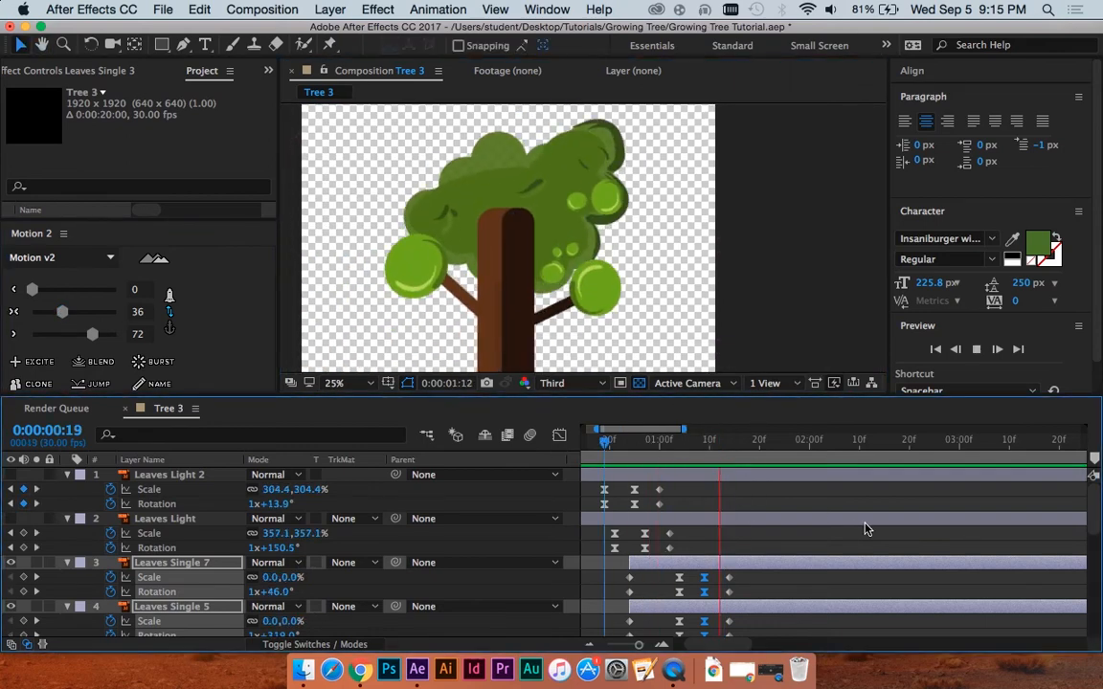
pyautogui.click(620, 446)
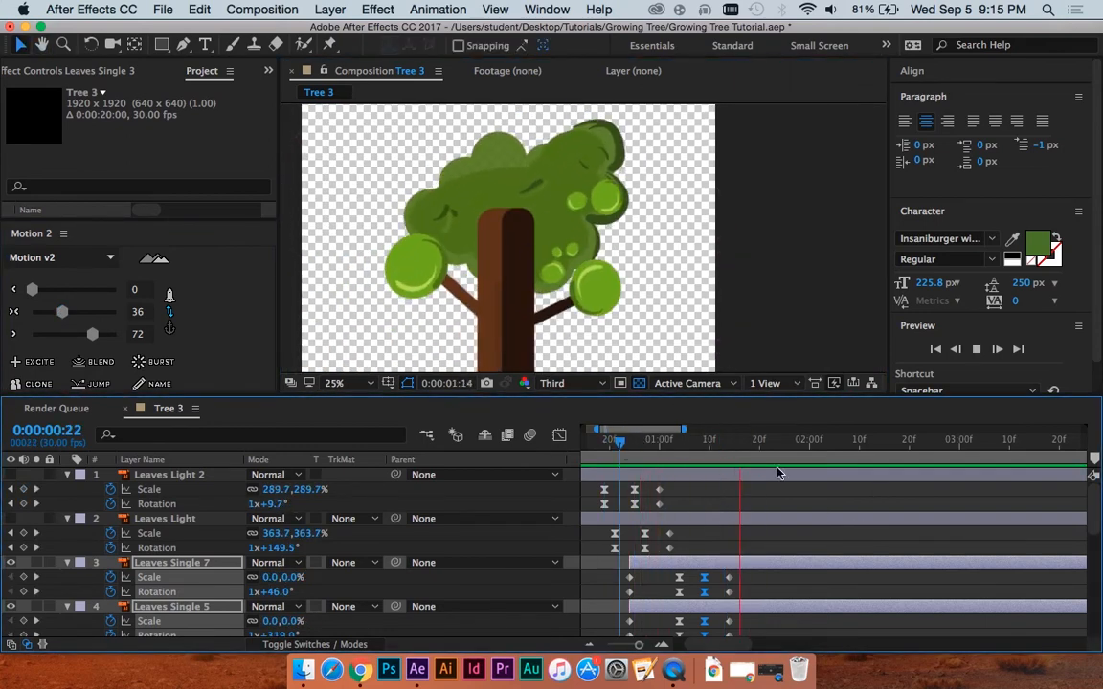
pyautogui.click(604, 447)
pyautogui.press('space')
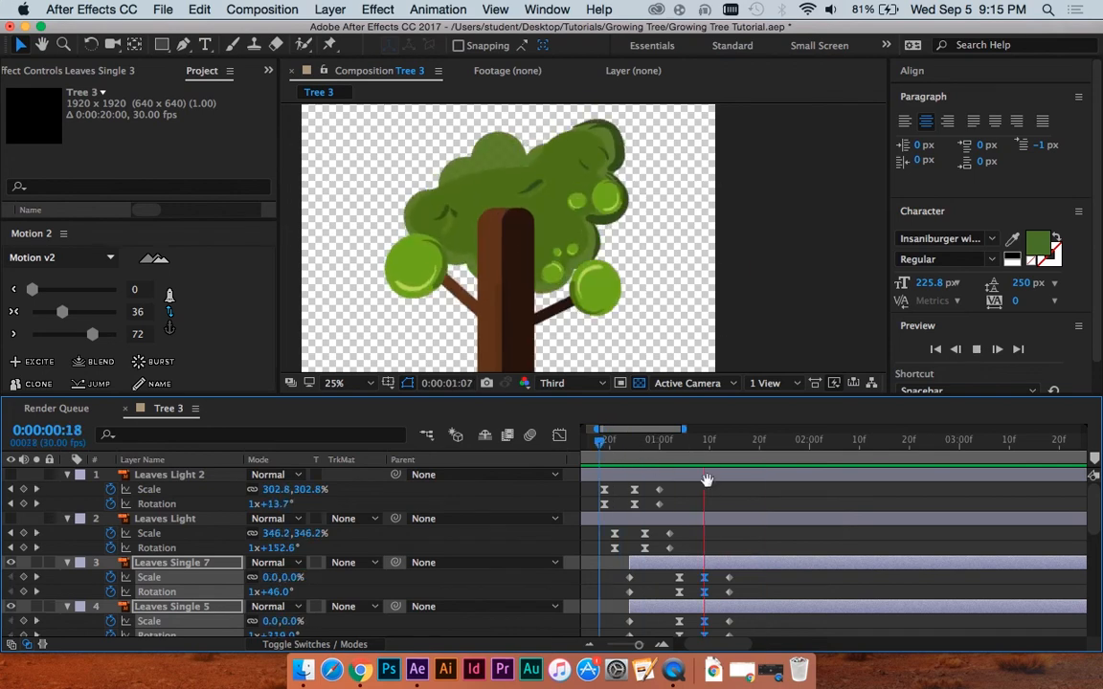
pyautogui.click(747, 506)
pyautogui.press('super+s')
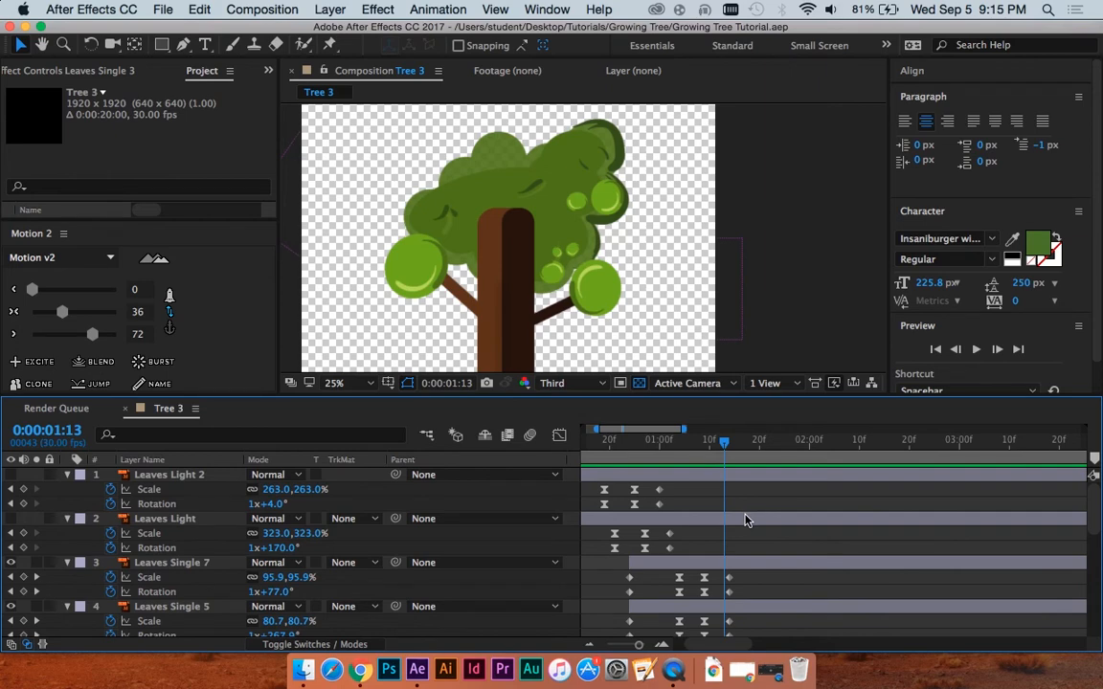
# Step: Shift the Leaves Single 5 layer two frames later than Leaves Single 7 in the timeline
pyautogui.scroll(-5, 747, 520)
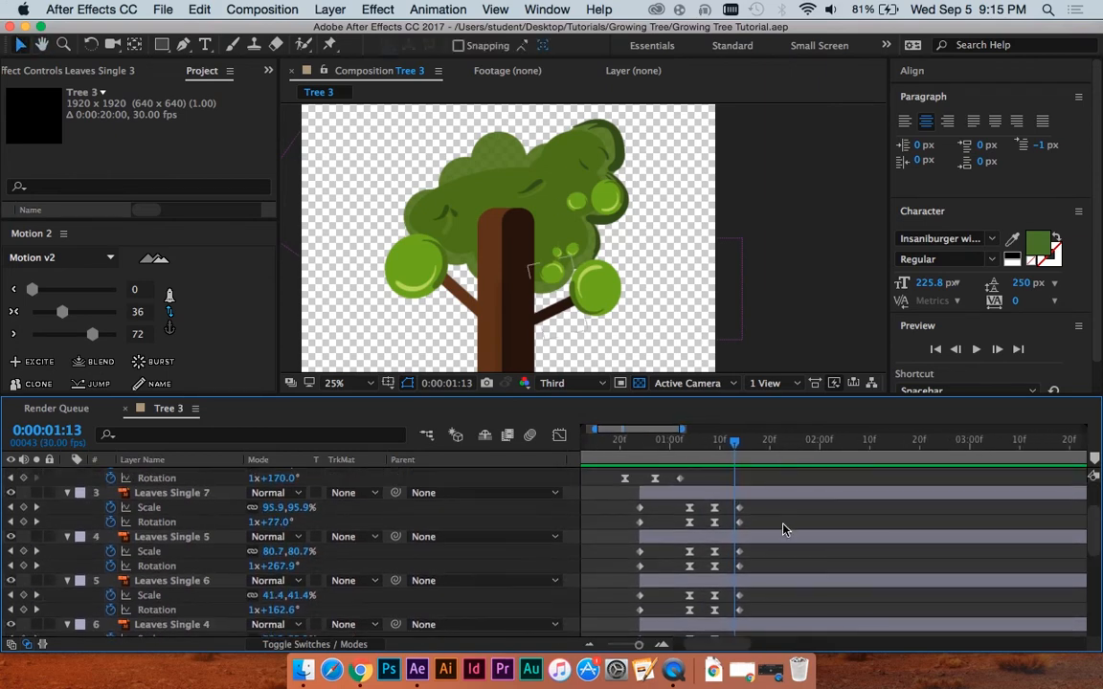
pyautogui.click(761, 498)
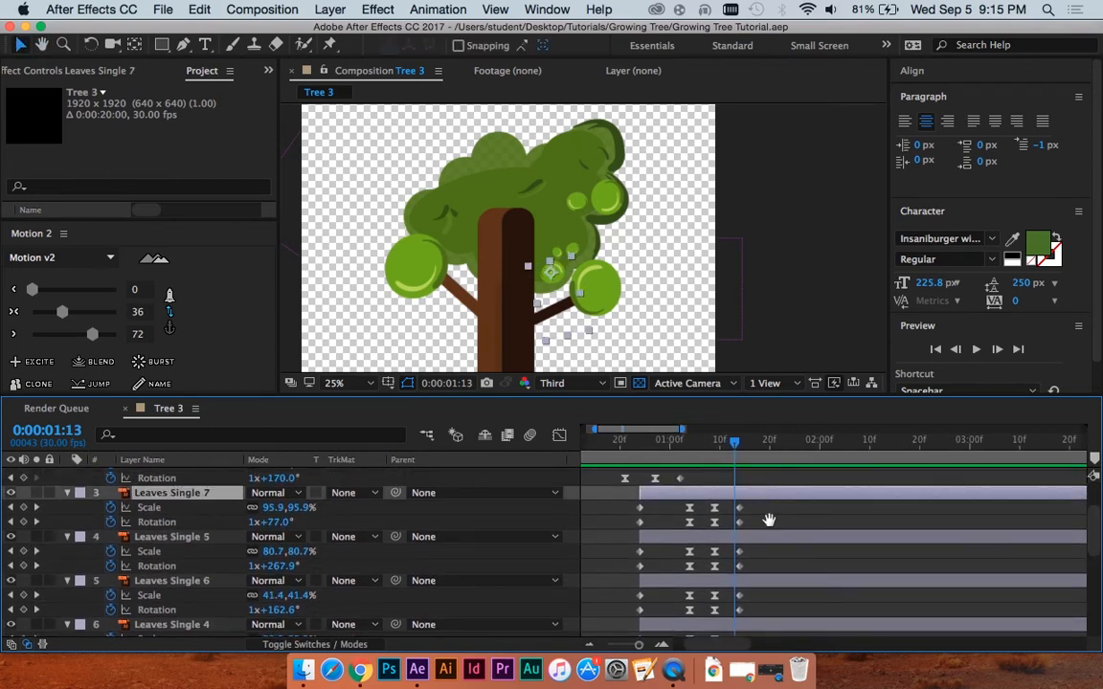
pyautogui.scroll(-1, 761, 526)
pyautogui.click(683, 532)
pyautogui.hotkey('alt', 'pagedown')
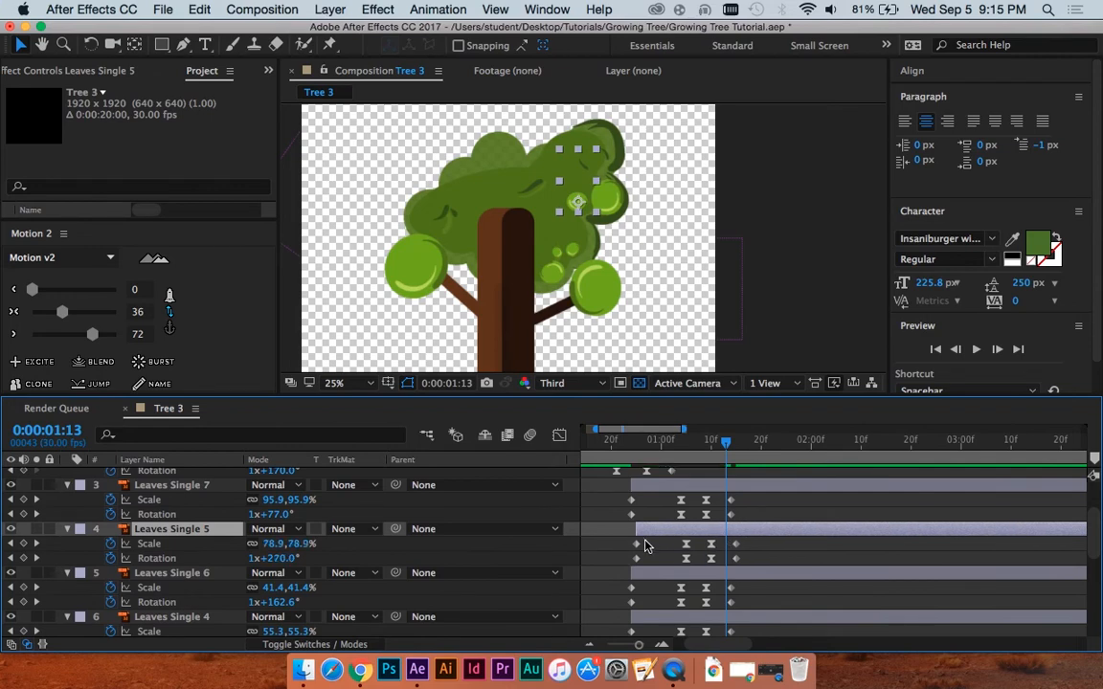
pyautogui.scroll(-1, 646, 523)
pyautogui.hotkey('alt', 'pagedown')
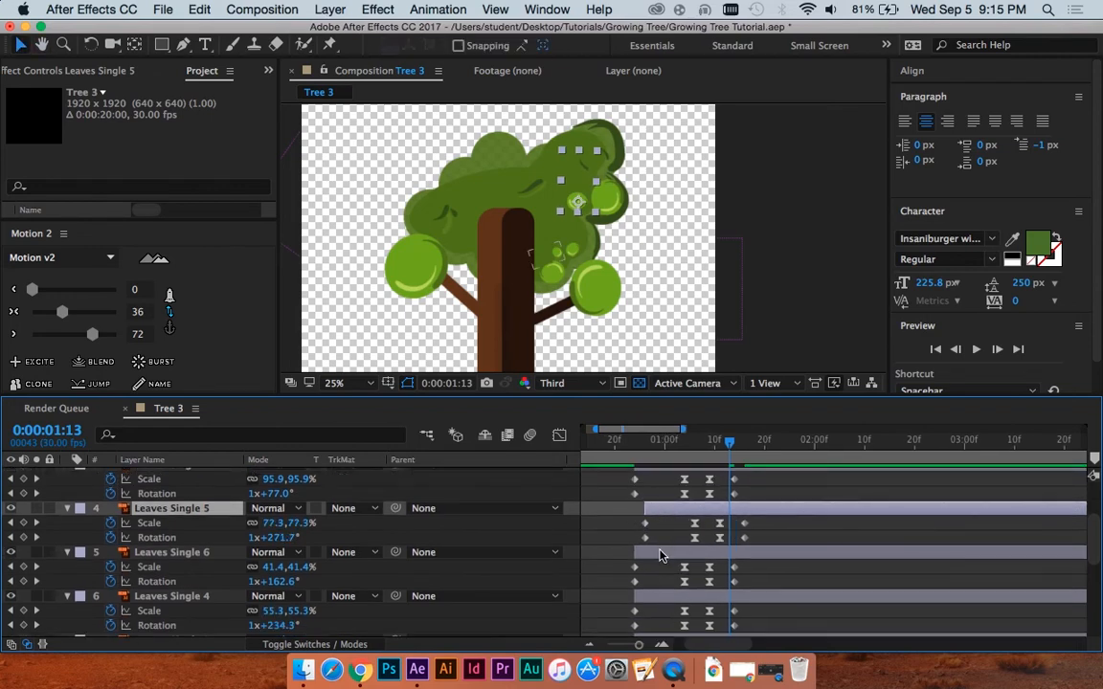
# Step: Shift the Leaves Single 6, Leaves Single 4 and Leaves Single 3 layers 5, 7 and 9 frames later respectively to stagger them
pyautogui.moveTo(659, 556); pyautogui.dragTo(682, 558)
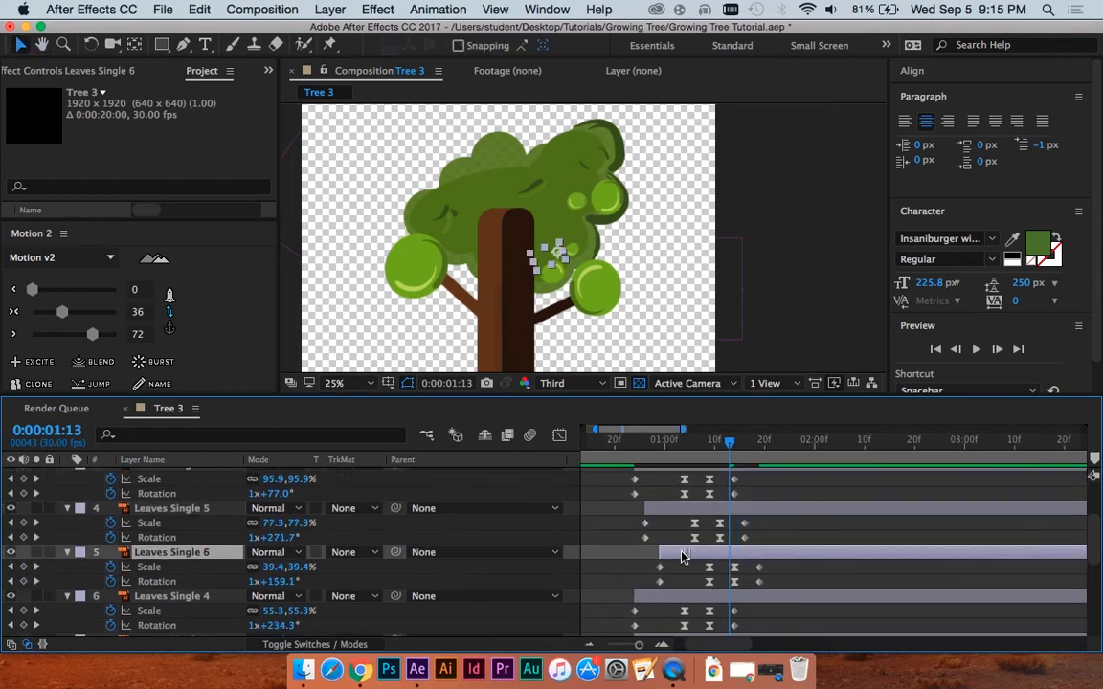
pyautogui.moveTo(663, 601); pyautogui.dragTo(709, 579)
pyautogui.scroll(-1, 645, 531)
pyautogui.scroll(-1, 644, 531)
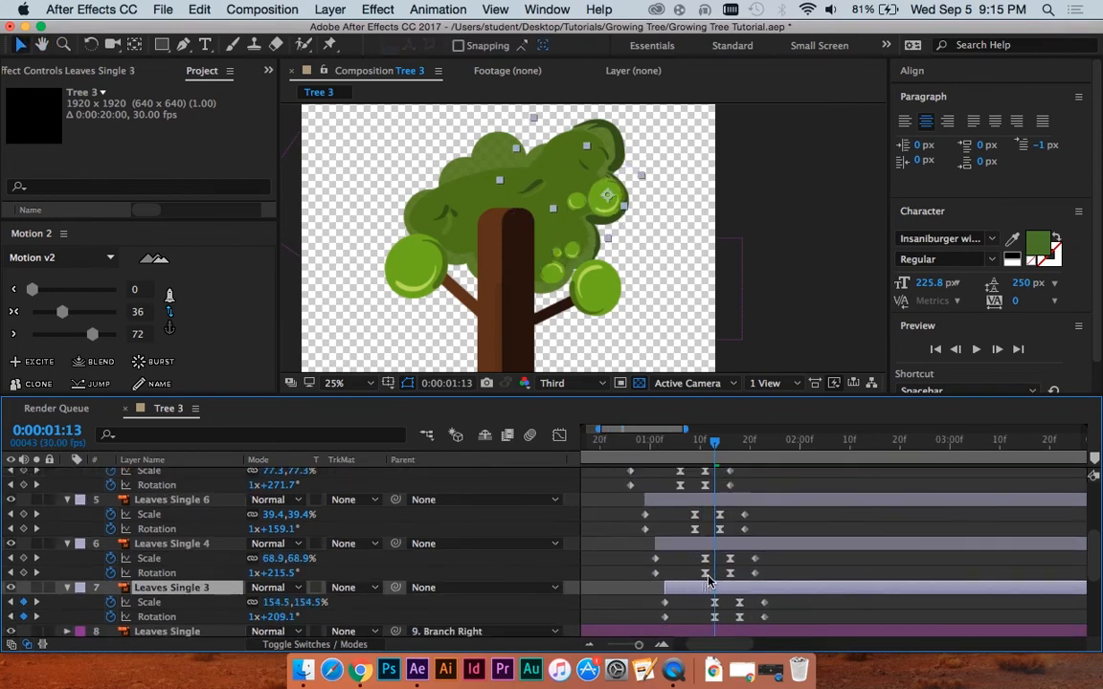
# Step: Preview the staggered growth of the small leaves from 0:00:00:12
pyautogui.scroll(3, 670, 517)
pyautogui.moveTo(741, 441); pyautogui.dragTo(638, 450)
pyautogui.press('space')
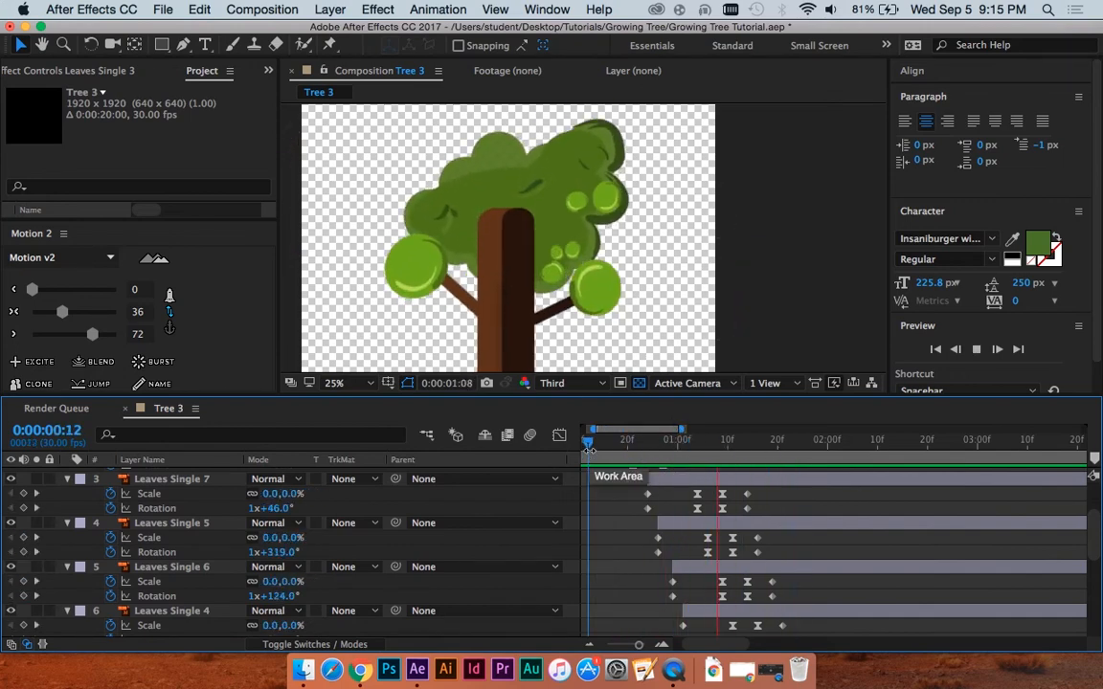
pyautogui.press('space')
pyautogui.scroll(3, 625, 531)
pyautogui.press('space')
# Step: Turn the visibility of the Leaves Light 2 and Leaves Light layers back on
pyautogui.moveTo(667, 507); pyautogui.dragTo(873, 571)
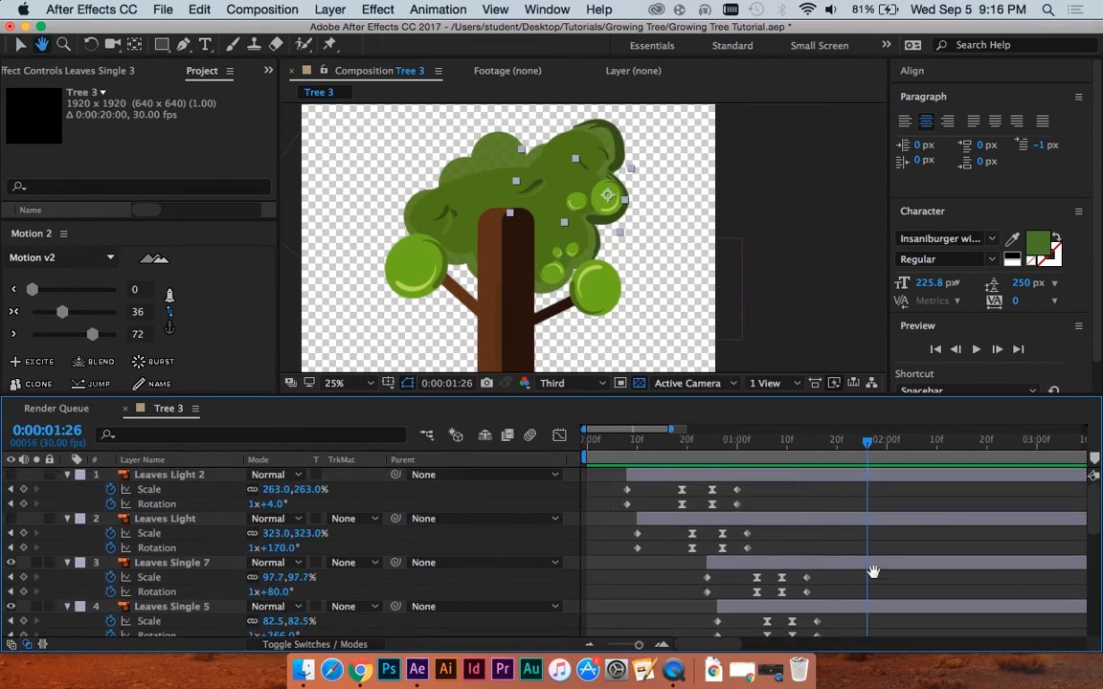
pyautogui.click(12, 475)
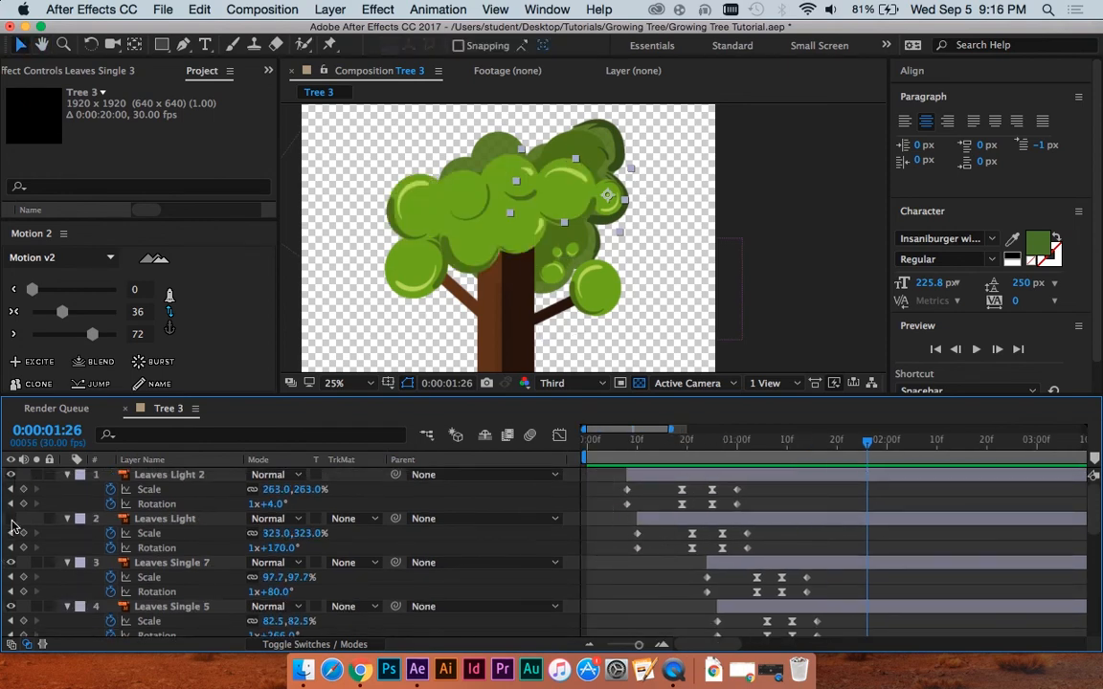
pyautogui.click(13, 520)
# Step: Play the complete tree growth repeatedly from the start of the composition with the whole tree in view, and save the project
pyautogui.moveTo(604, 225)
pyautogui.mouseDown()
pyautogui.moveTo(616, 239)
pyautogui.moveTo(606, 225)
pyautogui.mouseUp()
pyautogui.scroll(-1, 615, 239)
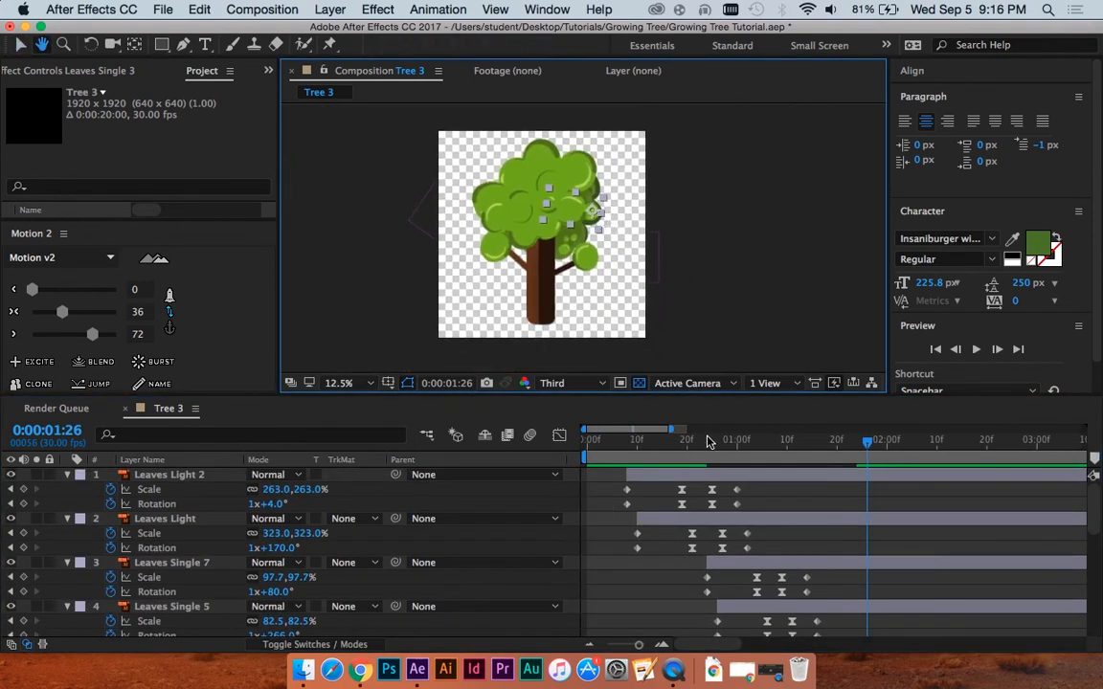
pyautogui.press('space')
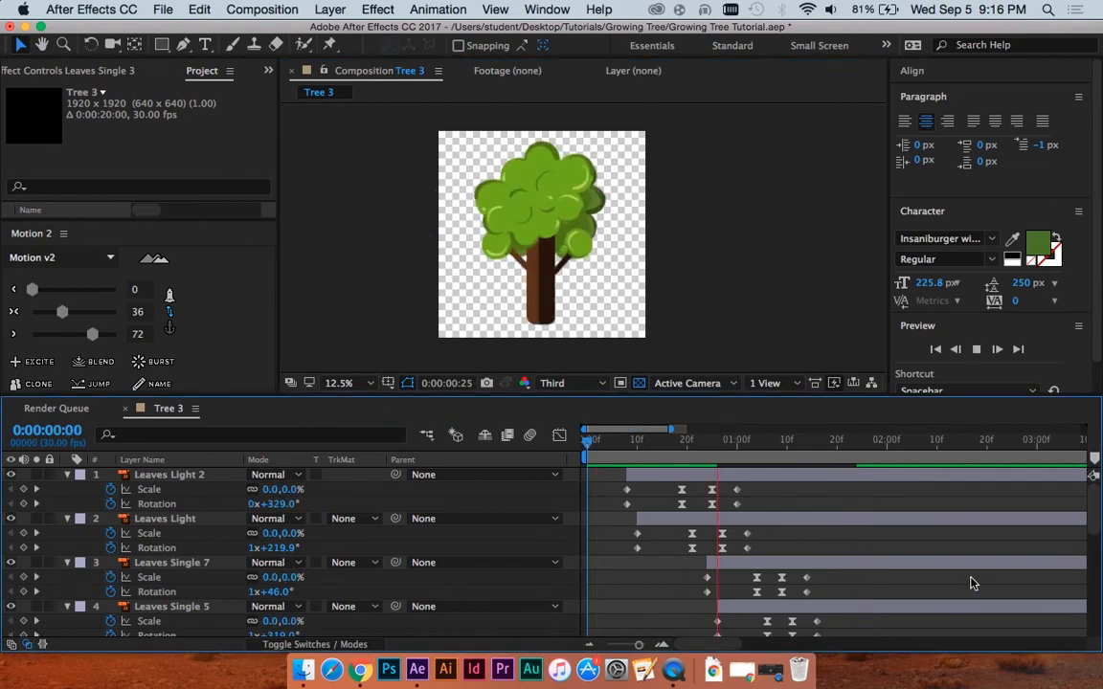
pyautogui.press('space')
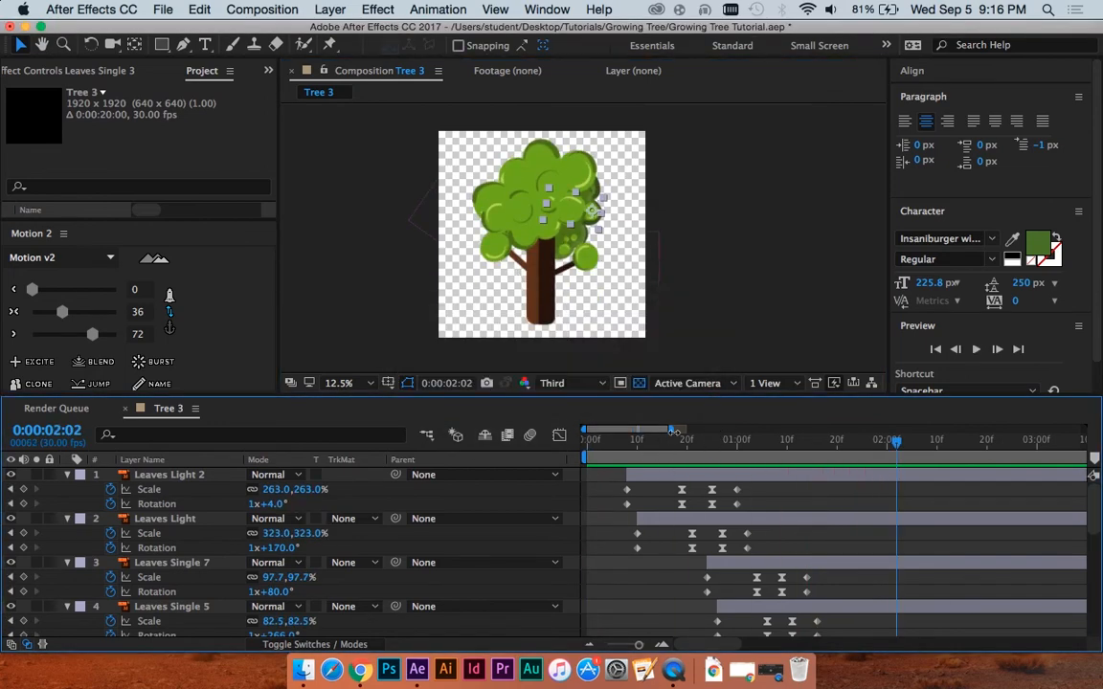
pyautogui.moveTo(673, 440); pyautogui.dragTo(475, 456)
pyautogui.press('space')
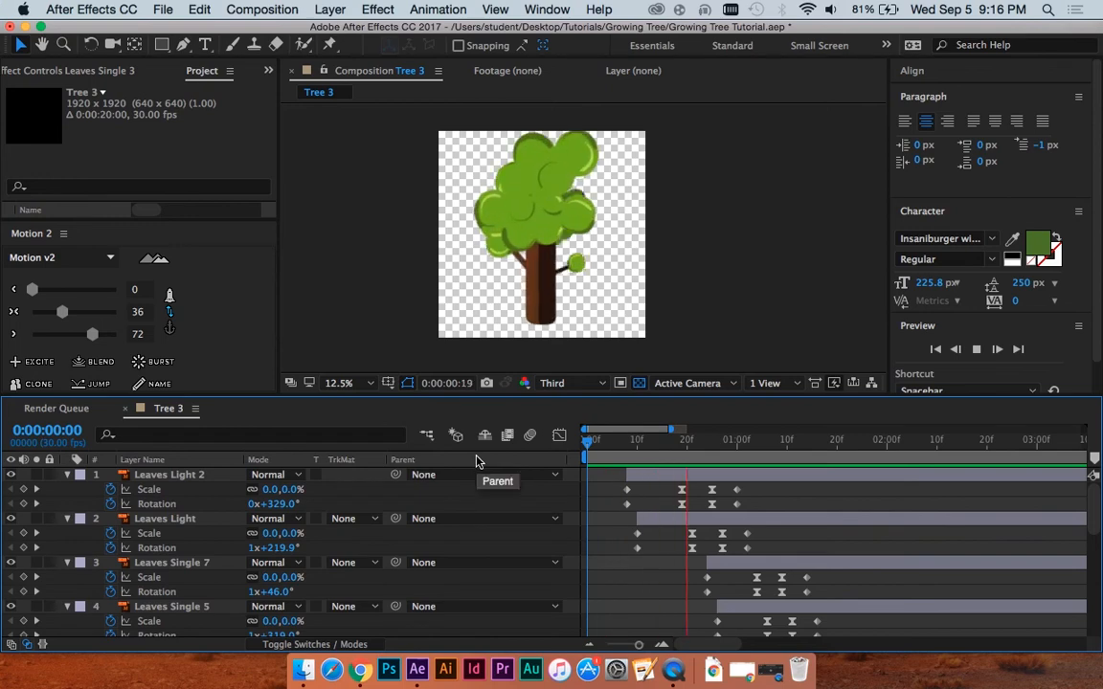
pyautogui.press('space')
pyautogui.press('space')
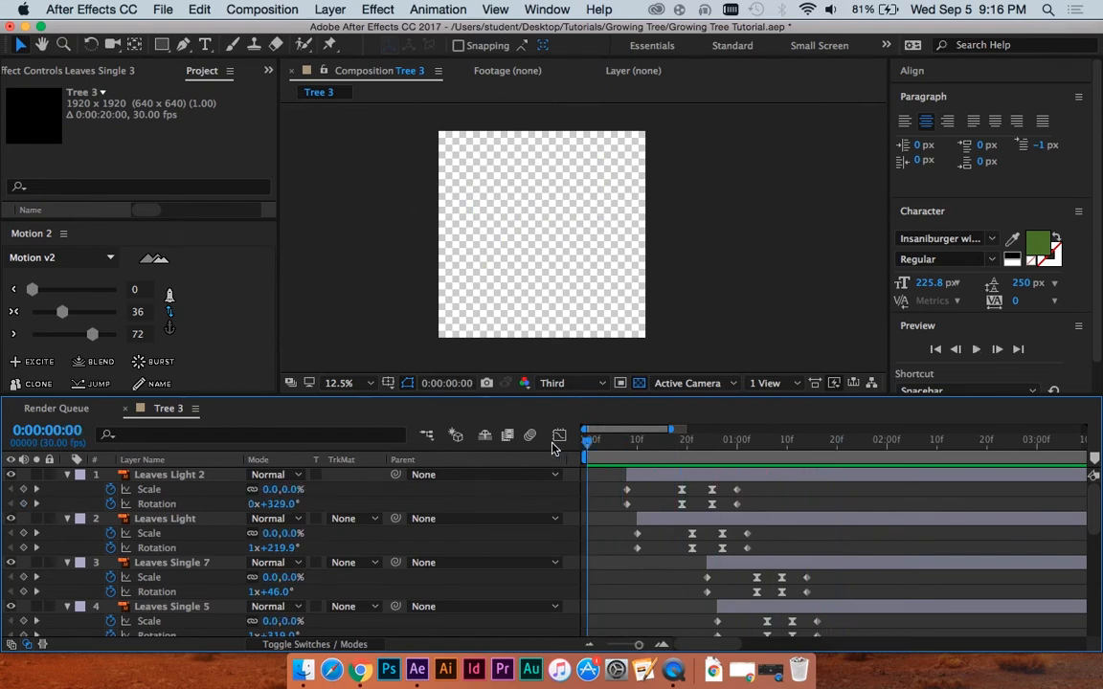
pyautogui.press('space')
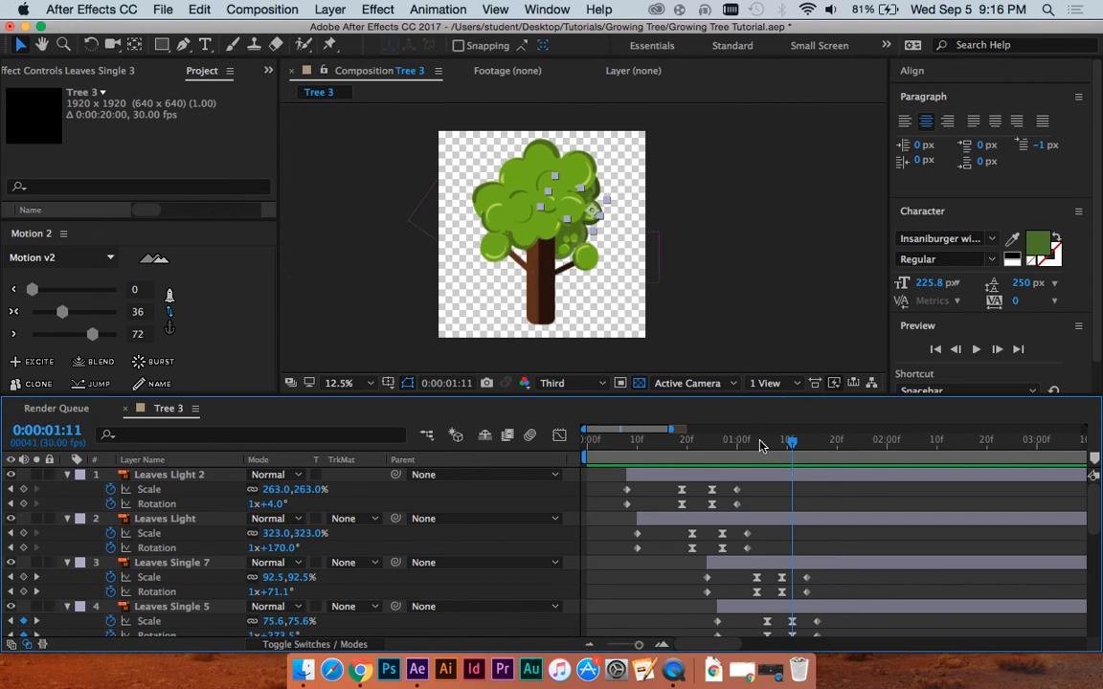
pyautogui.moveTo(761, 443); pyautogui.dragTo(586, 447)
pyautogui.press('space')
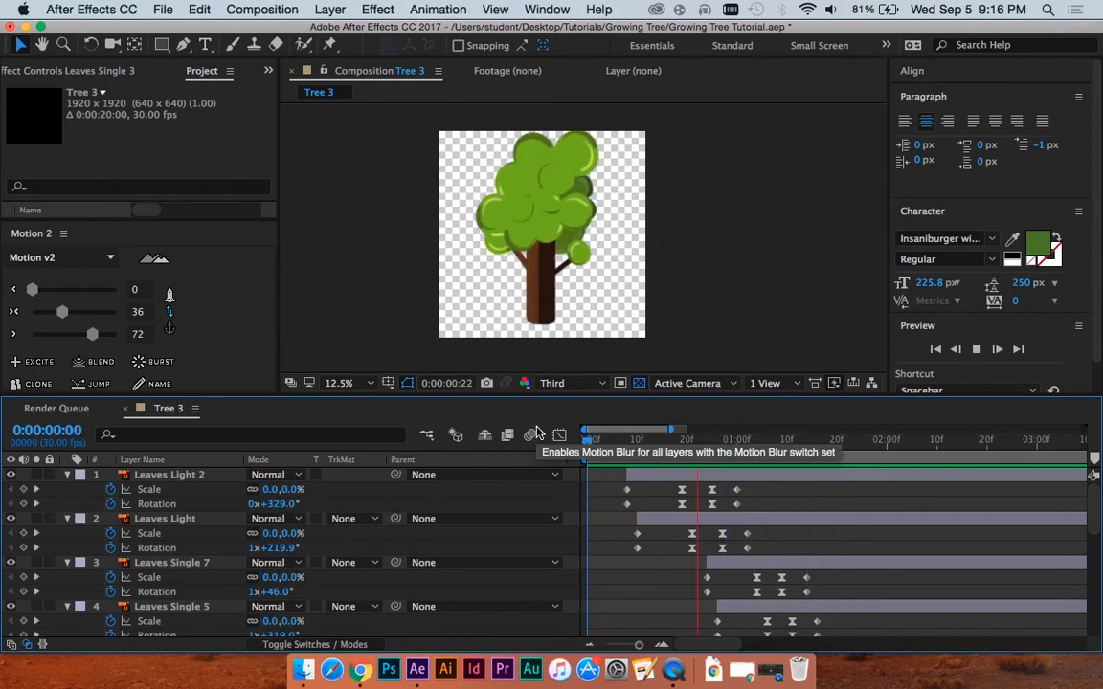
pyautogui.moveTo(752, 443); pyautogui.dragTo(586, 443)
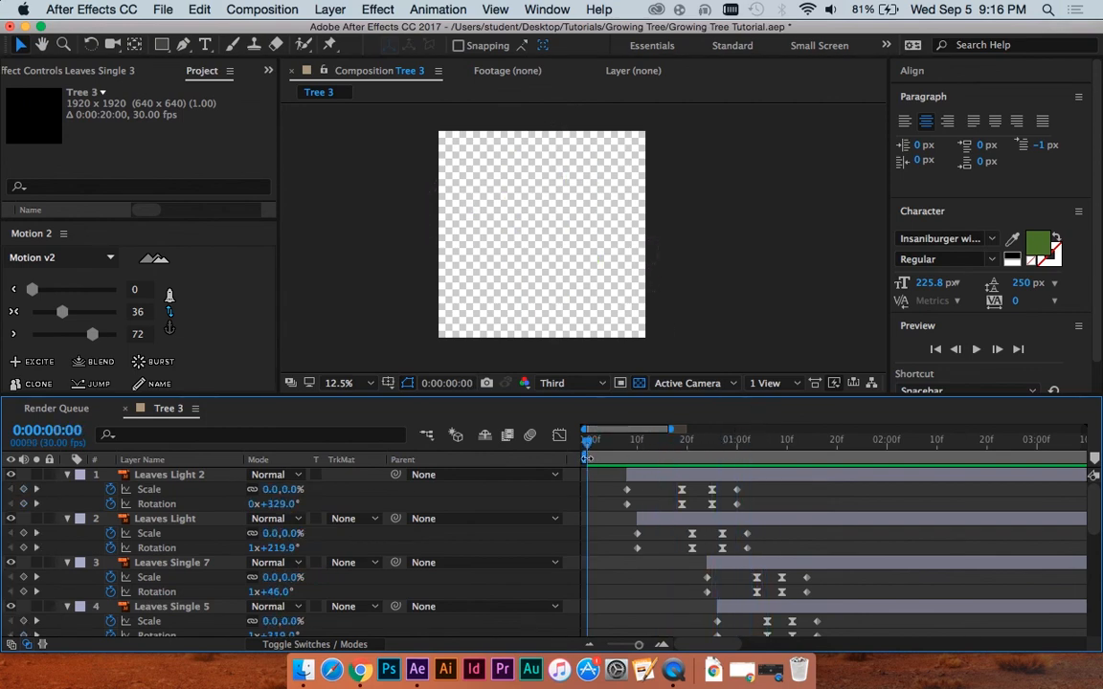
pyautogui.press('space')
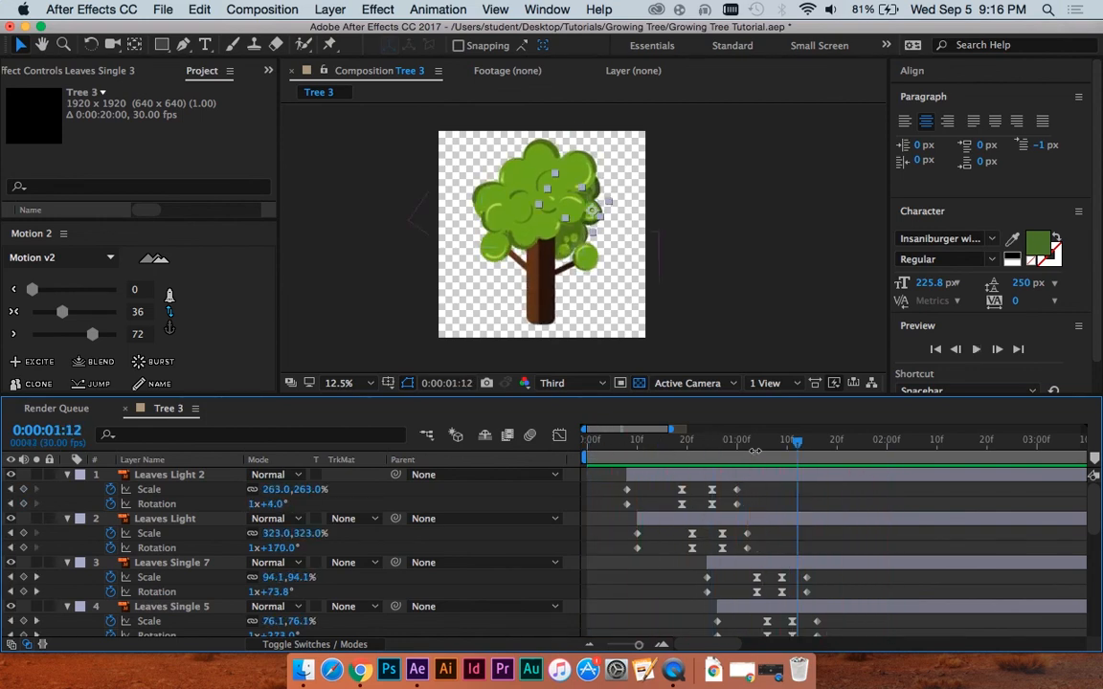
pyautogui.press('space')
pyautogui.press('space')
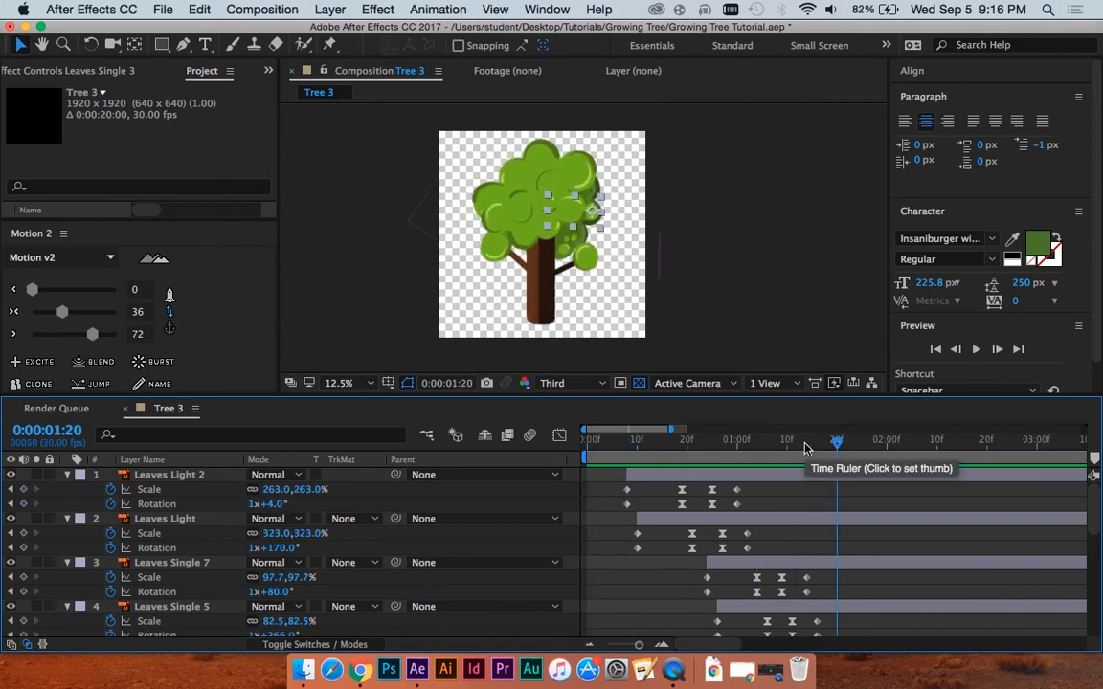
pyautogui.press('super+s')
# Step: Replay the finished tree animation from 0:00:00:01 and 0:00:00:07, and park the playhead at 0:00:01:27
pyautogui.press('space')
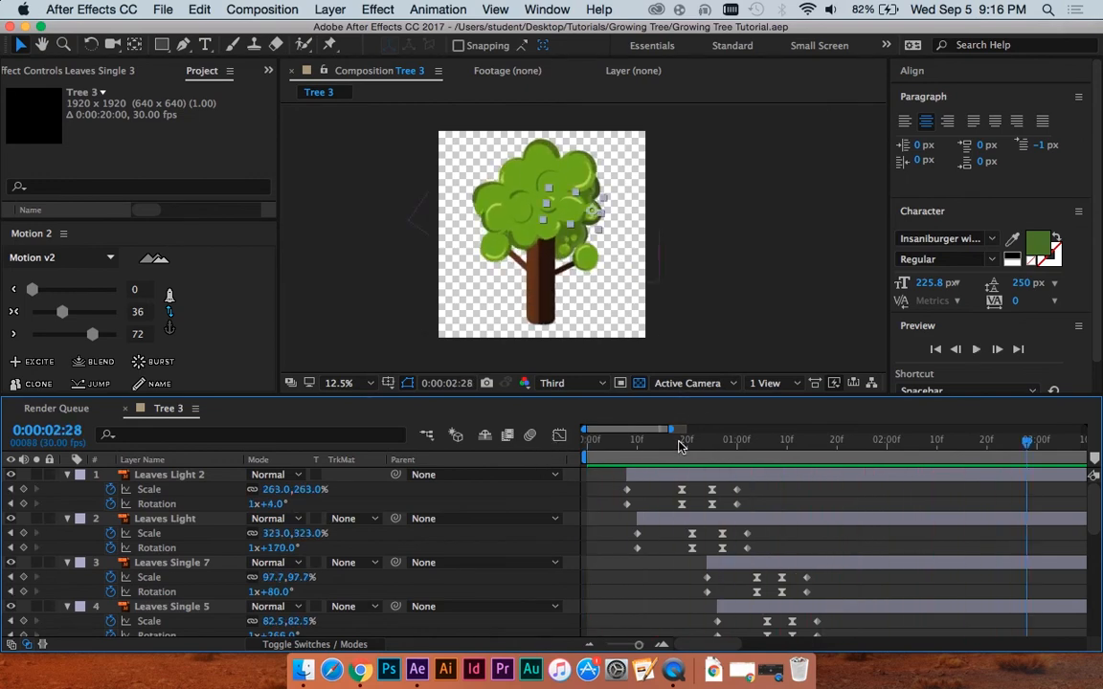
pyautogui.click(592, 444)
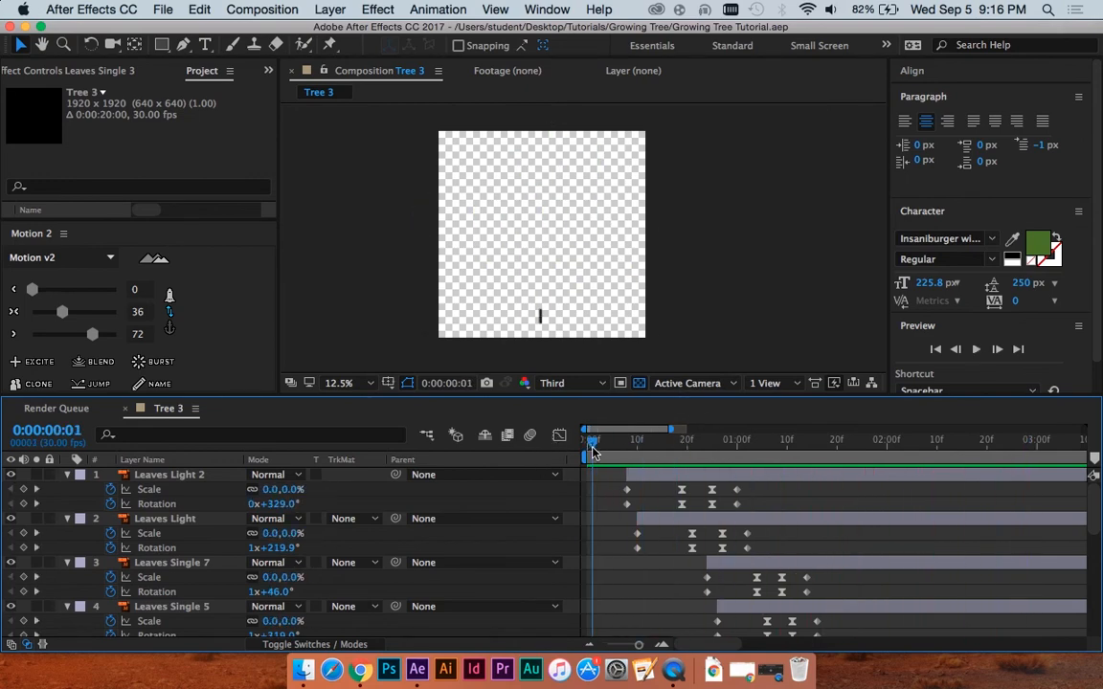
pyautogui.press('space')
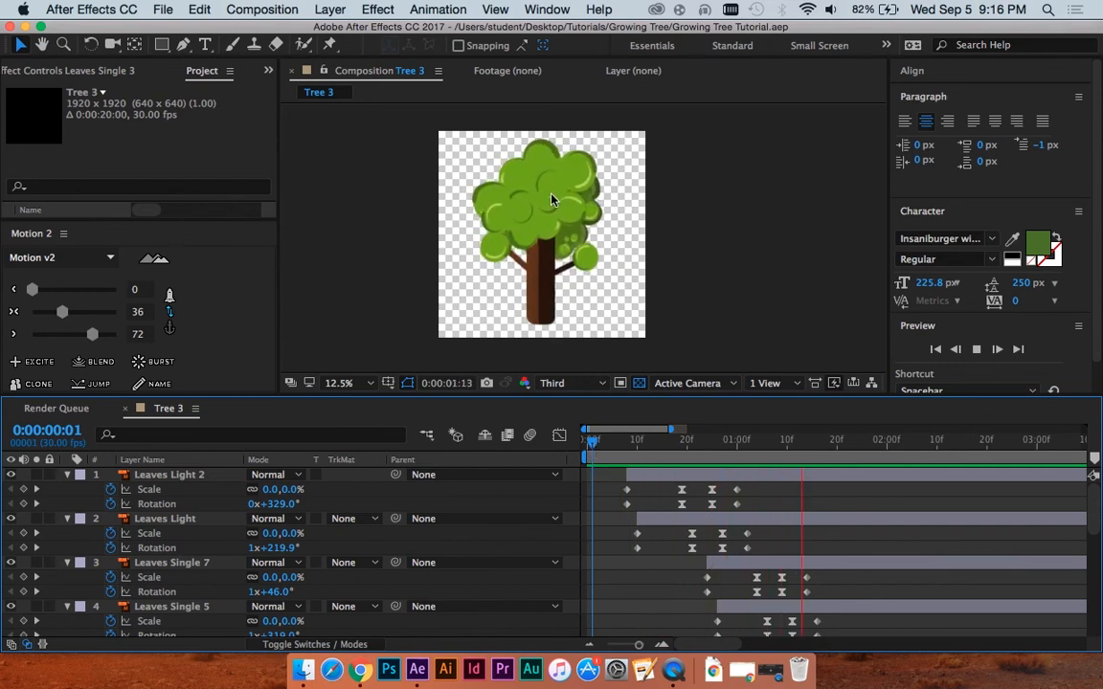
pyautogui.moveTo(829, 445); pyautogui.dragTo(624, 444)
pyautogui.press('space')
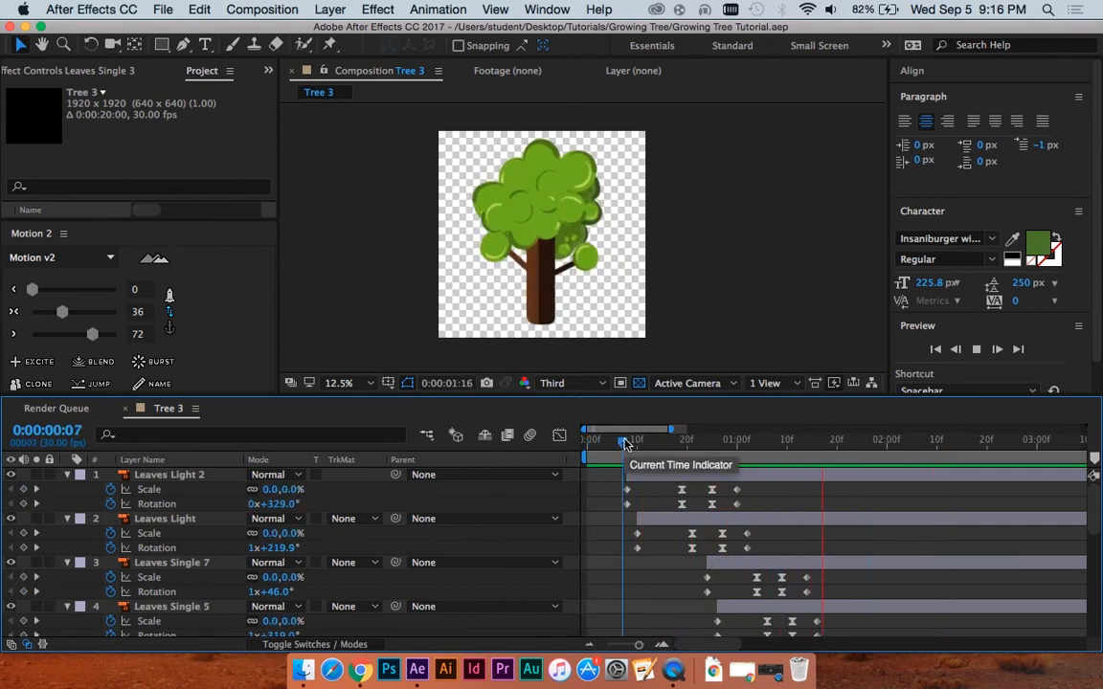
pyautogui.press('space')
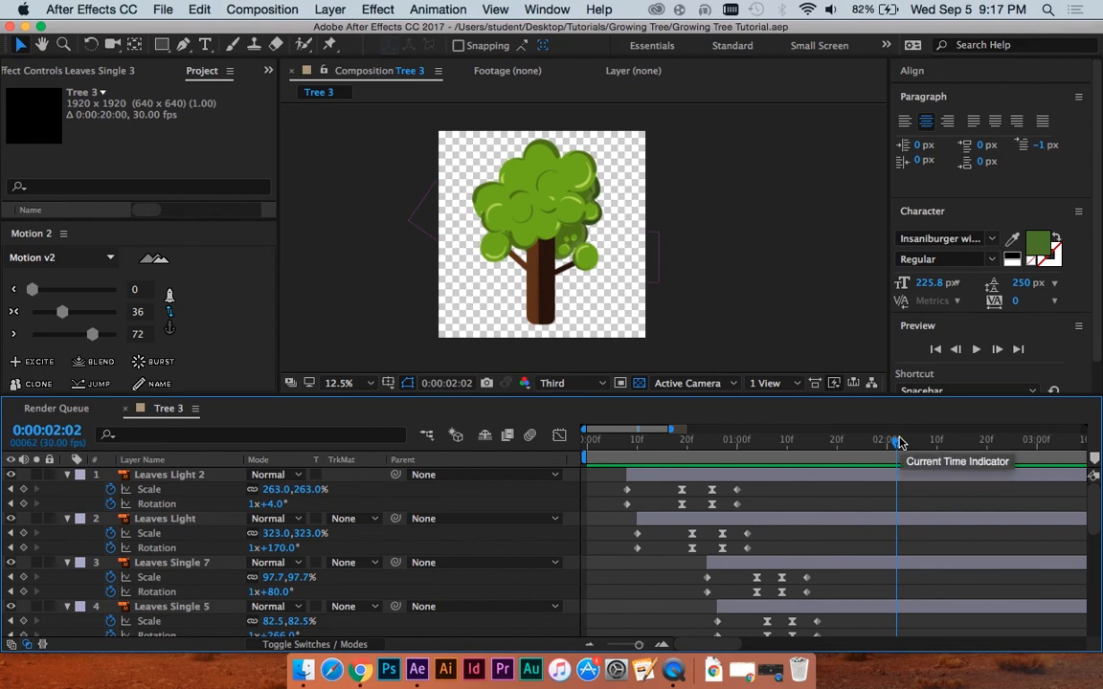
pyautogui.moveTo(897, 441); pyautogui.dragTo(873, 443)
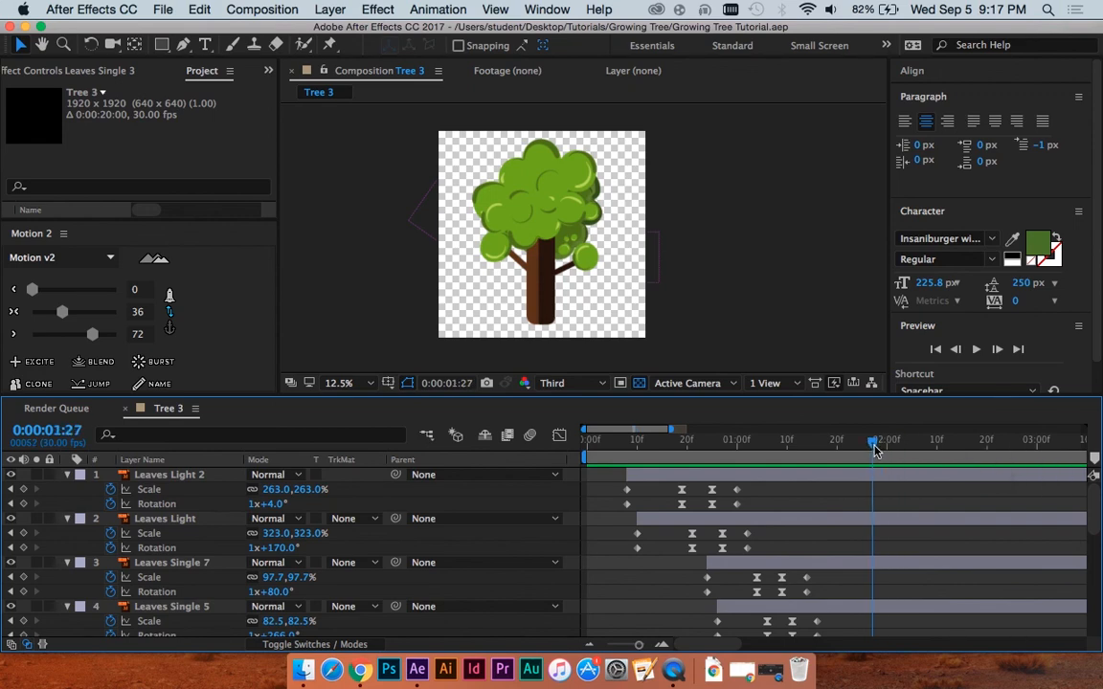